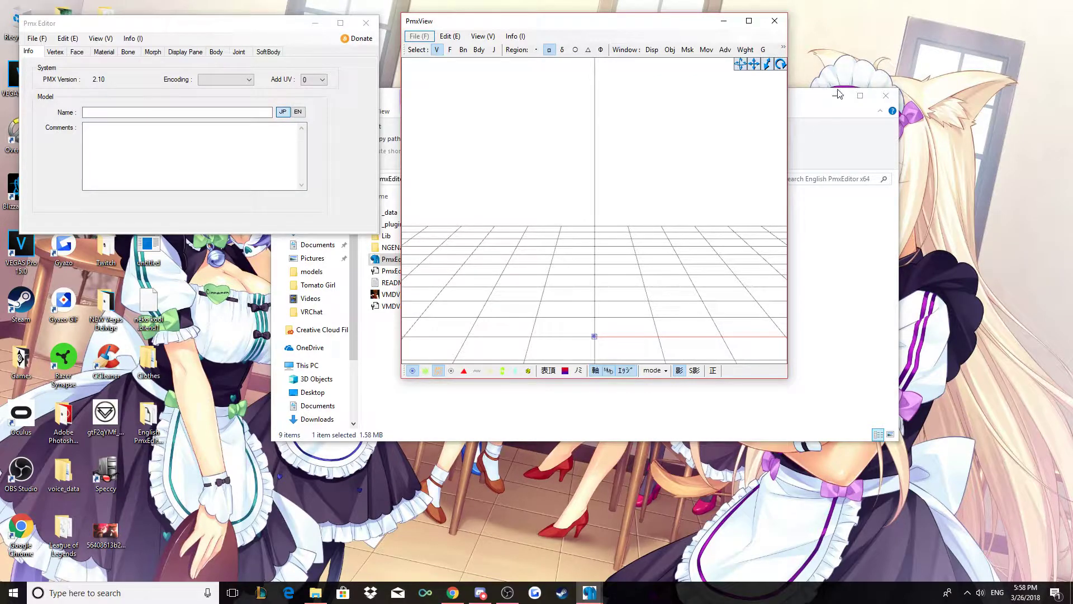
# - Close the PmxEditor program folder and move the PmxView and Pmx Editor windows toward the middle of the desktop
pyautogui.click(885, 95)
pyautogui.moveTo(685, 29); pyautogui.dragTo(929, 122)
pyautogui.moveTo(218, 28); pyautogui.dragTo(556, 103)
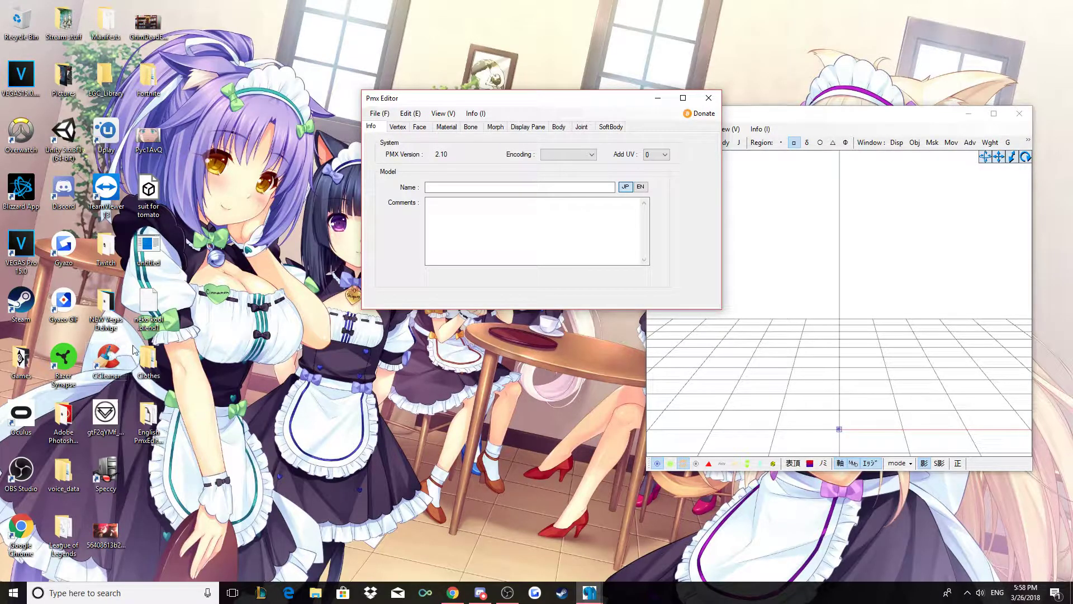
# - View the clothing packs in the Clothes folder, close it and shift the Pmx Editor window away from PmxView
pyautogui.doubleClick(152, 366)
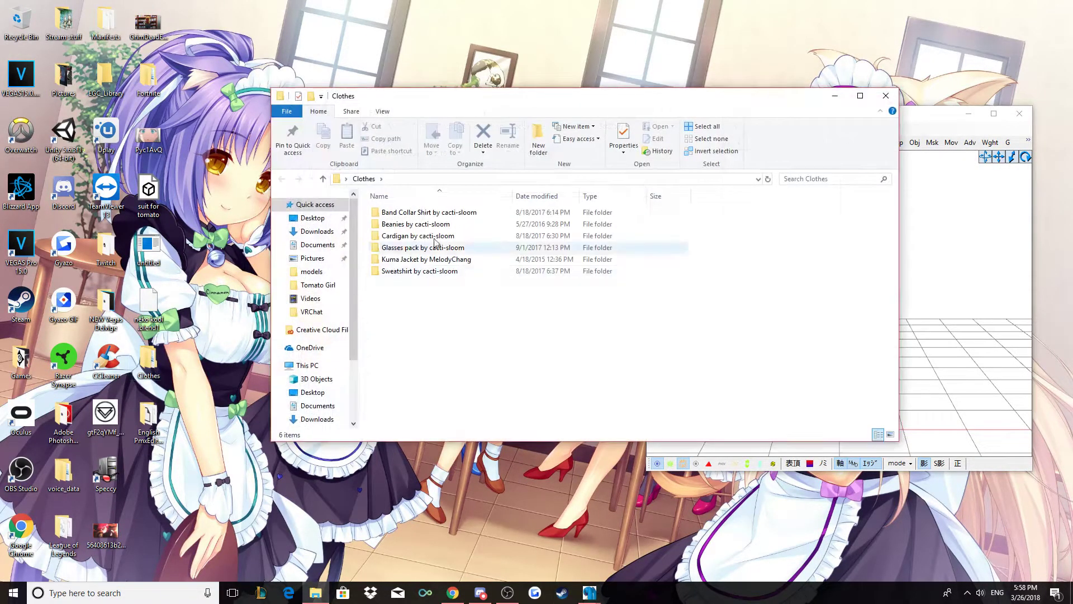
pyautogui.click(885, 96)
pyautogui.moveTo(603, 110); pyautogui.dragTo(445, 71)
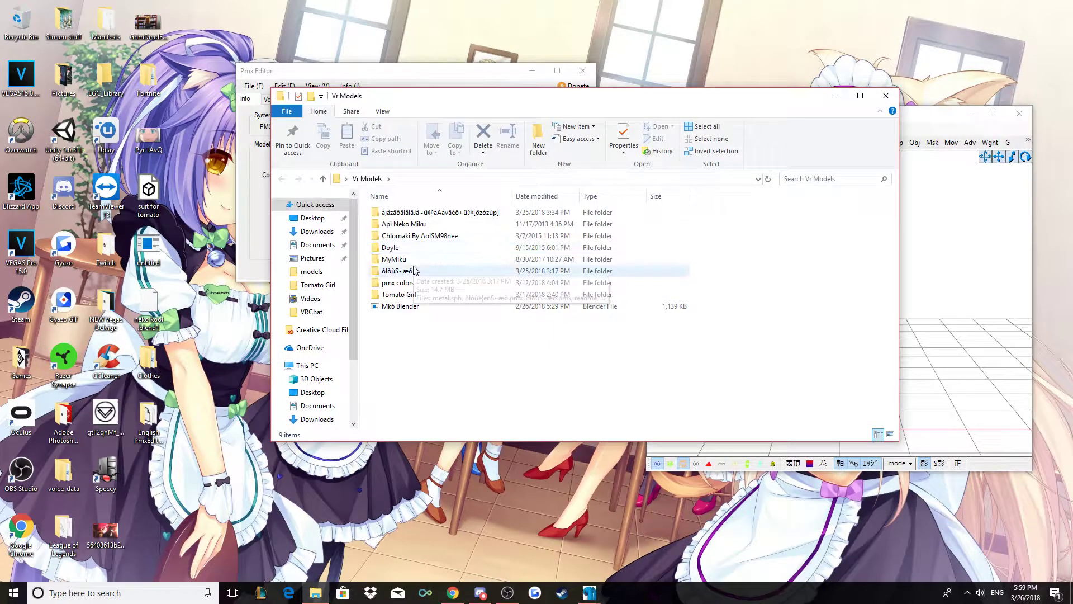
# - Move the MyMiku folder from Vr Models into the test model folder and open it there
pyautogui.click(411, 260)
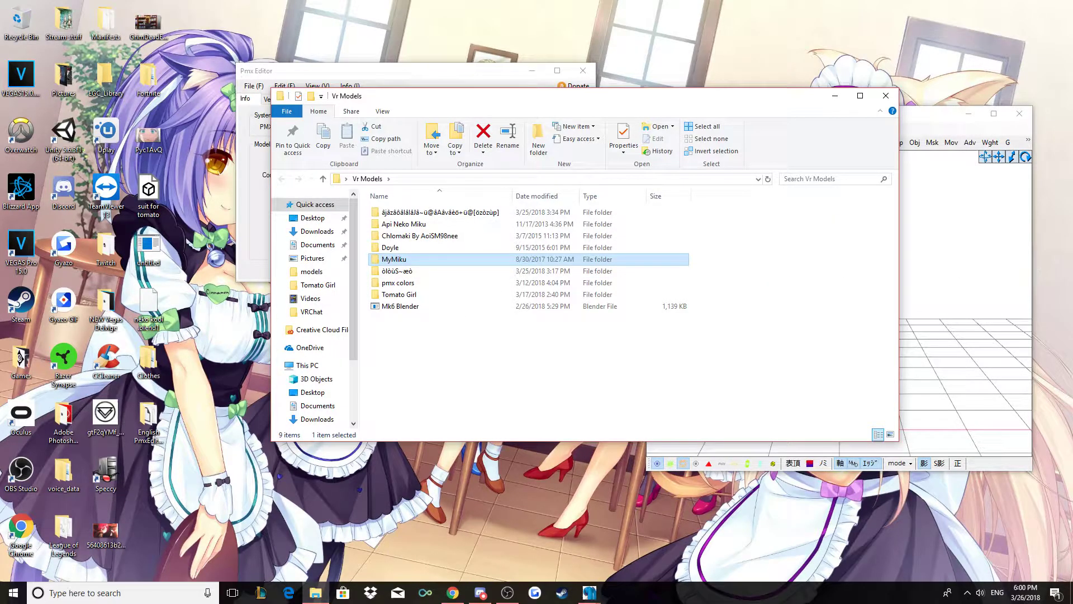
pyautogui.press('Delete')
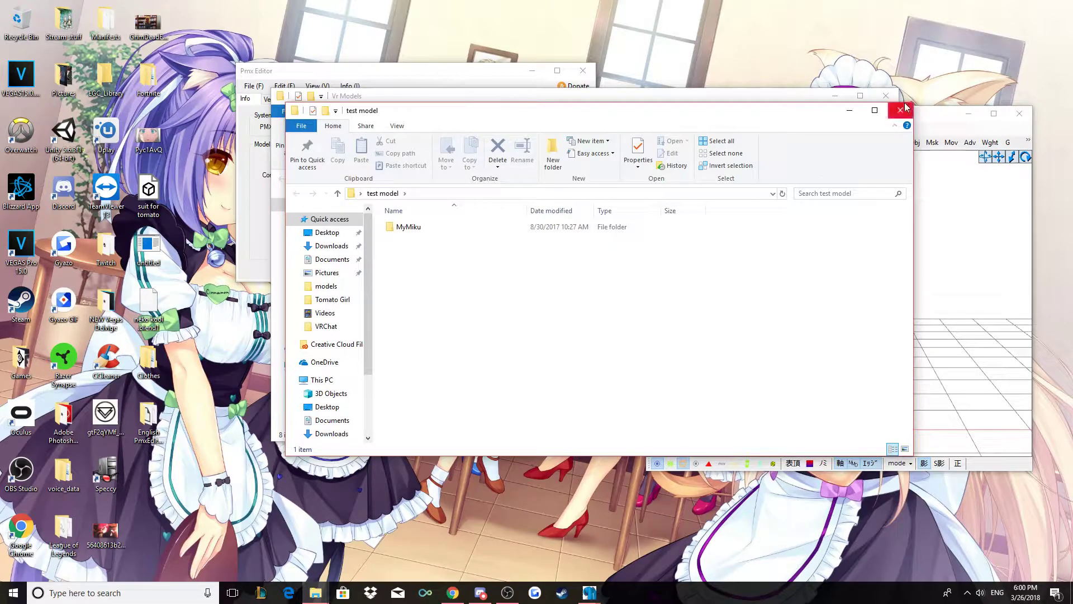
pyautogui.doubleClick(442, 228)
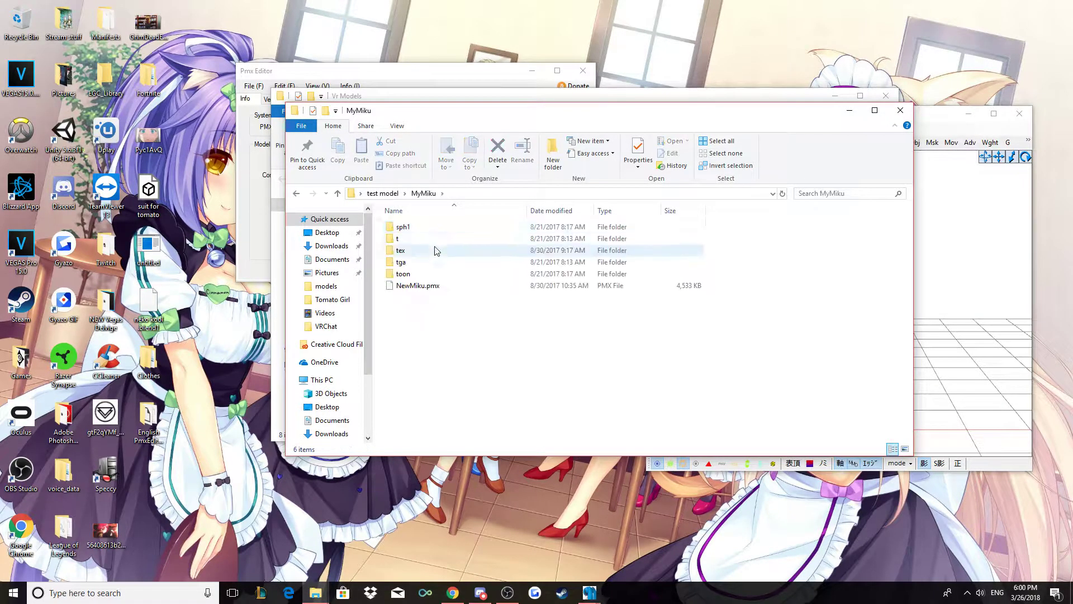
# - Look through the sph1, tga and tex subfolders of MyMiku and close both folder windows
pyautogui.doubleClick(451, 228)
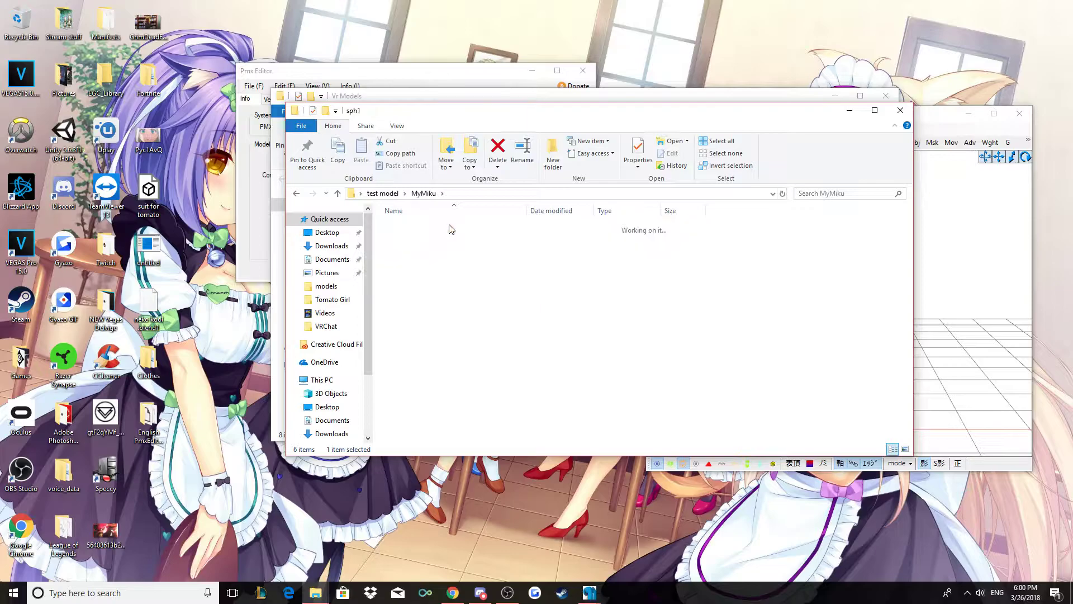
pyautogui.click(297, 194)
pyautogui.doubleClick(420, 261)
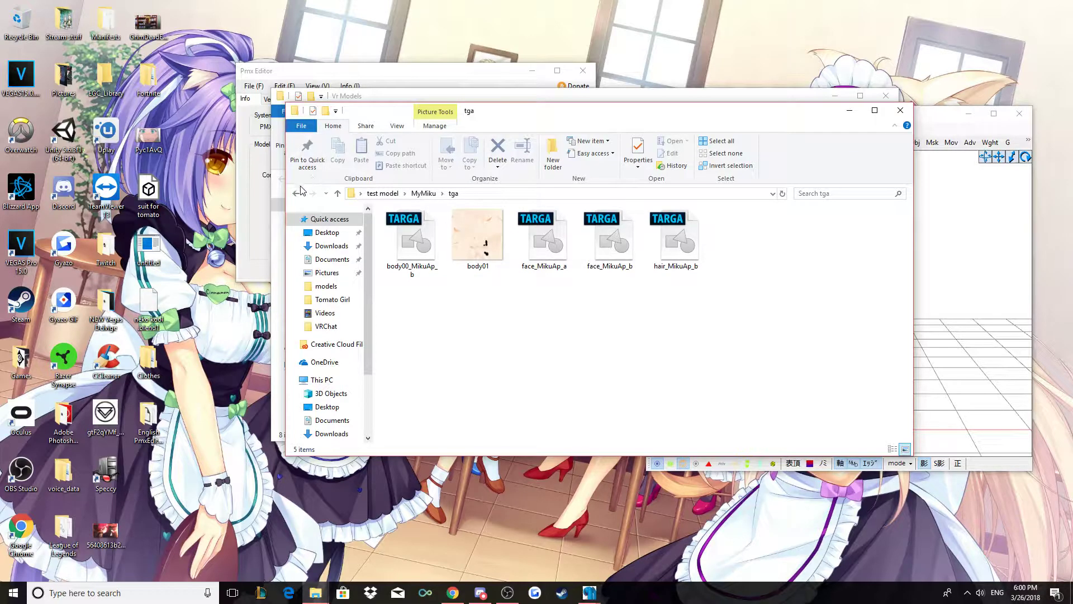
pyautogui.click(297, 193)
pyautogui.doubleClick(433, 255)
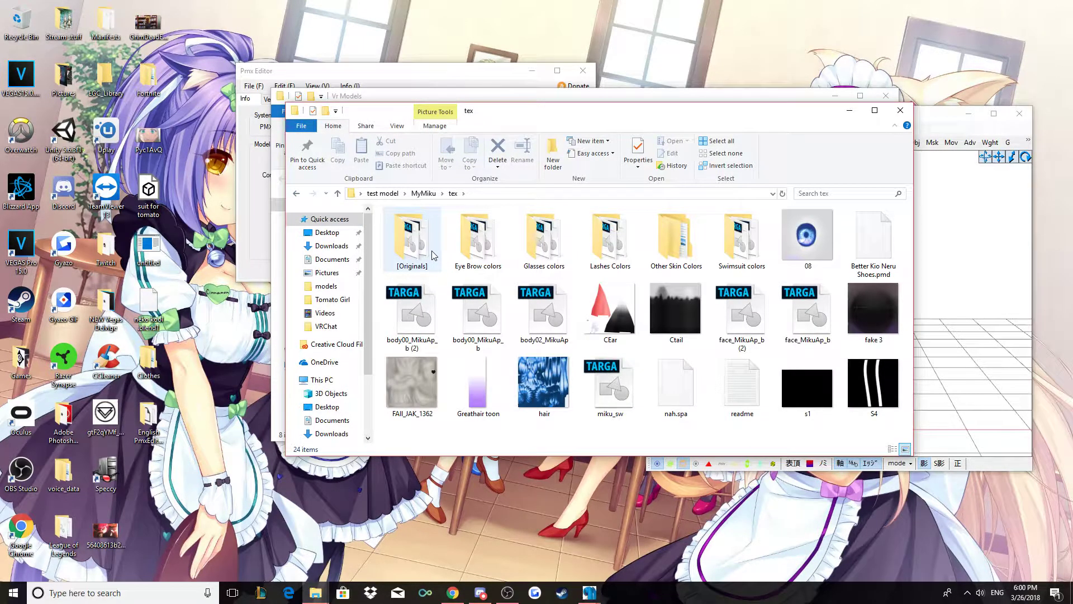
pyautogui.click(895, 109)
pyautogui.click(890, 102)
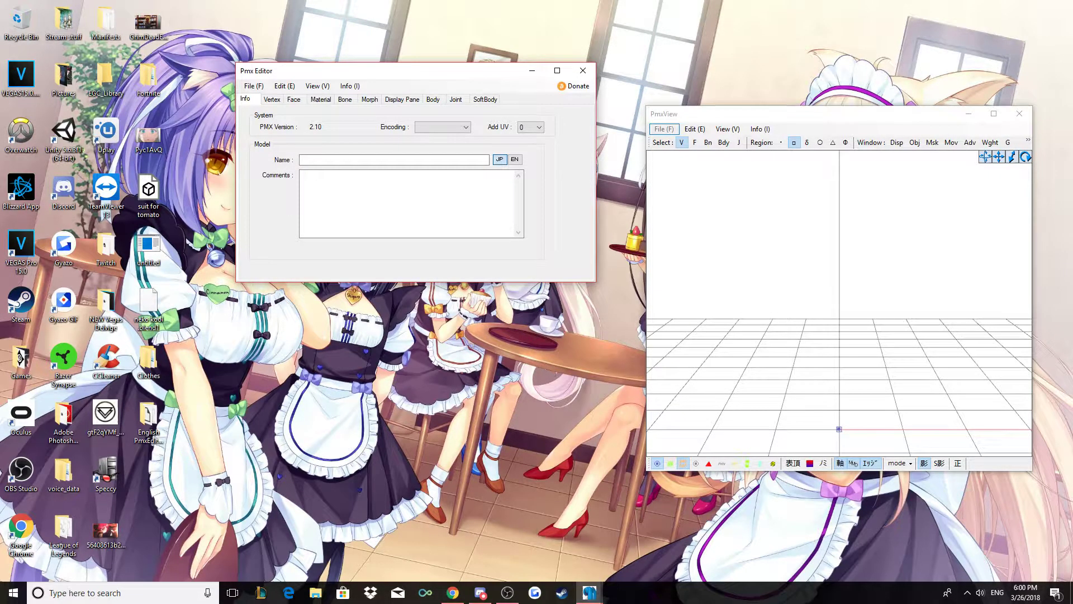
# - Arrange Pmx Editor and PmxView side by side and move the test model folder to the desktop's upper-right corner
pyautogui.moveTo(461, 80); pyautogui.dragTo(245, 75)
pyautogui.moveTo(878, 121); pyautogui.dragTo(637, 85)
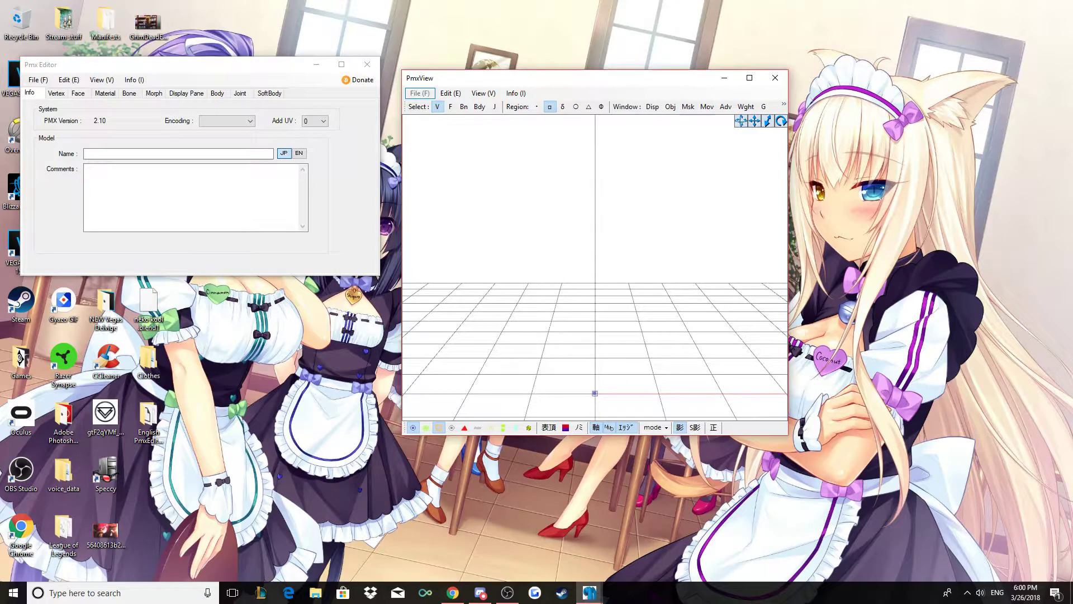
pyautogui.moveTo(1072, 140); pyautogui.dragTo(975, 21)
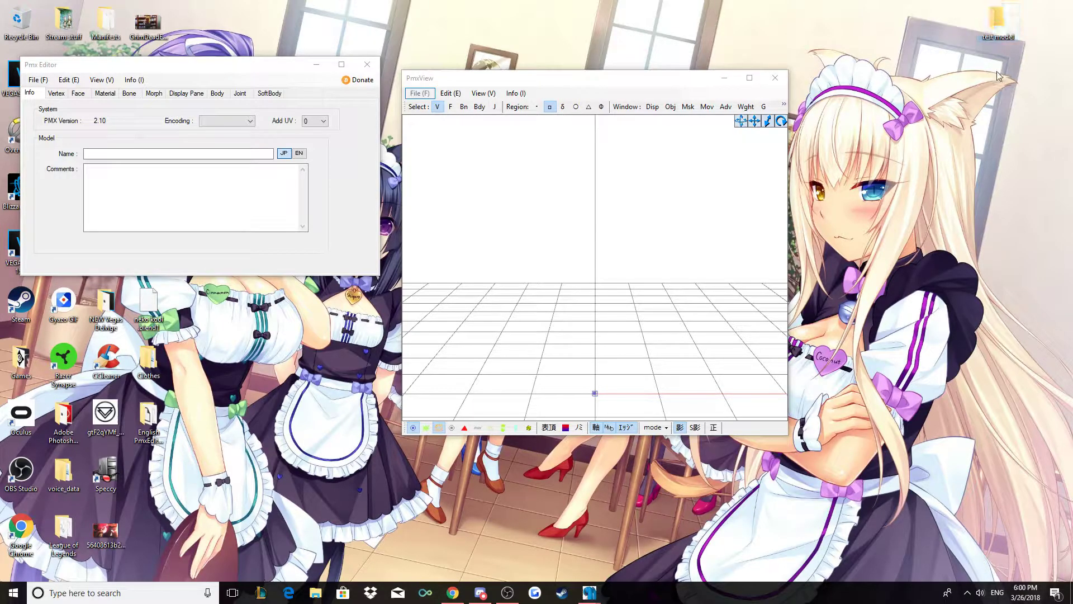
# - Open the MyMiku folder inside test model and rearrange the windows so the folder and Pmx Editor are both accessible
pyautogui.doubleClick(993, 21)
pyautogui.doubleClick(425, 217)
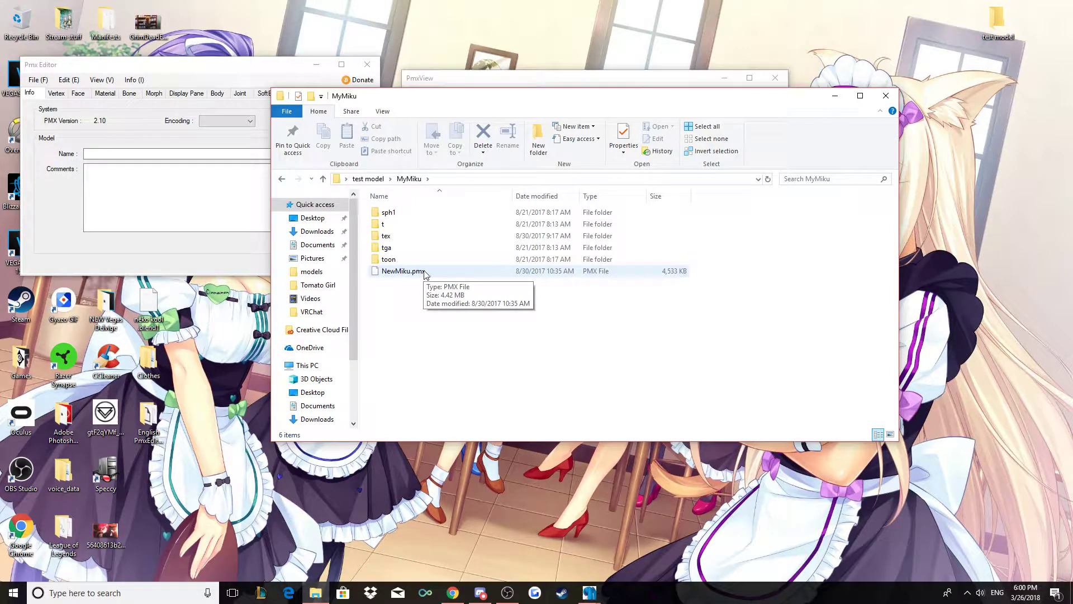
pyautogui.moveTo(529, 97); pyautogui.dragTo(668, 127)
pyautogui.moveTo(258, 69); pyautogui.dragTo(873, 68)
pyautogui.moveTo(582, 135); pyautogui.dragTo(510, 263)
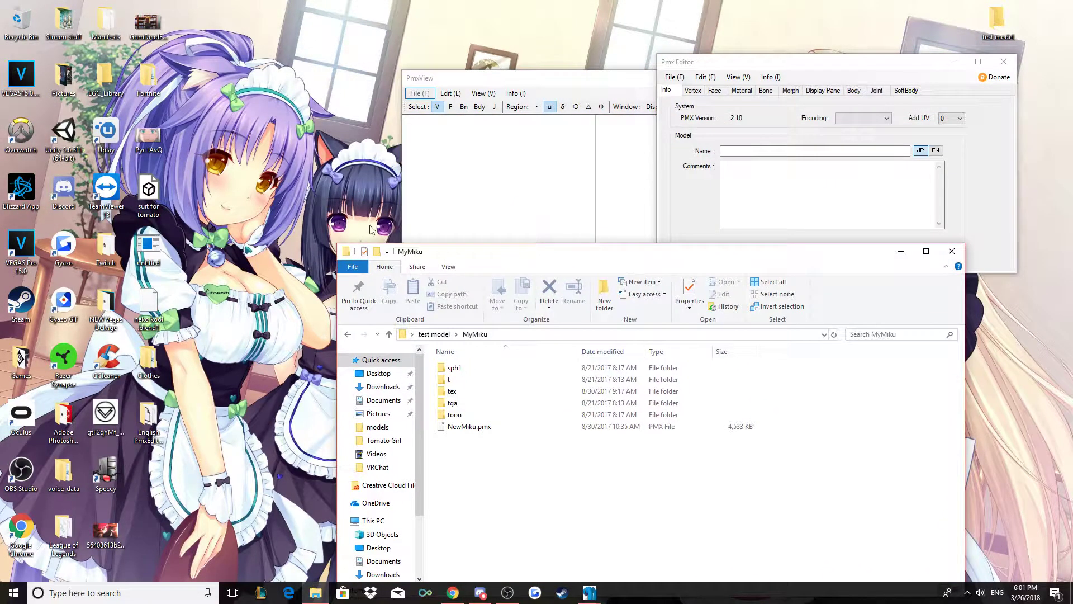
# - Open Beanies by cacti-sloom in the Clothes folder and move Beanie [low poly+fold].pmd from it into MyMiku
pyautogui.click(159, 372)
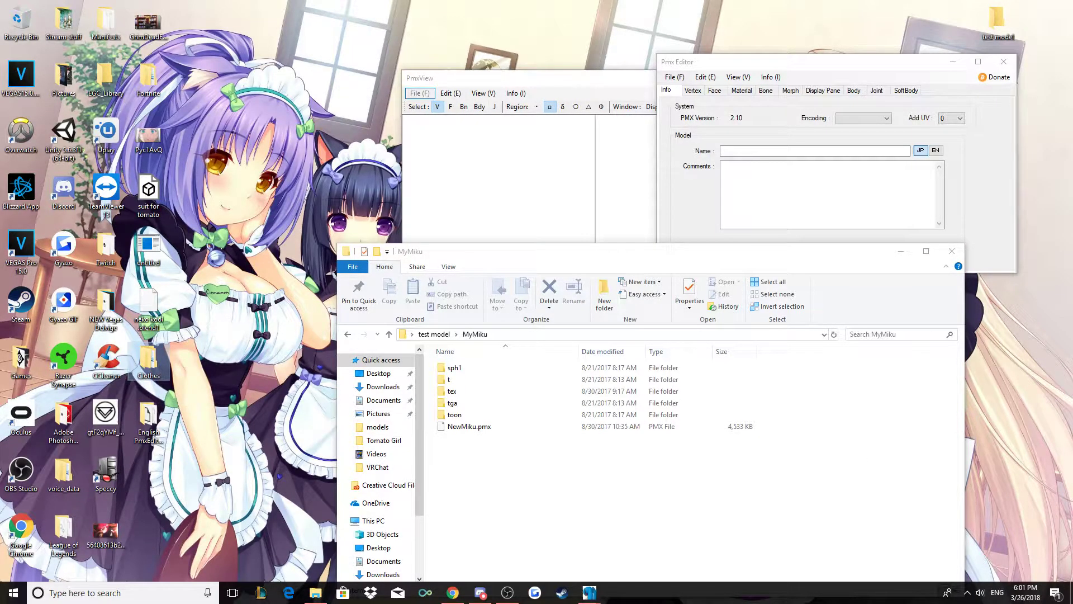
pyautogui.doubleClick(152, 361)
pyautogui.moveTo(668, 19); pyautogui.dragTo(364, 28)
pyautogui.doubleClick(252, 146)
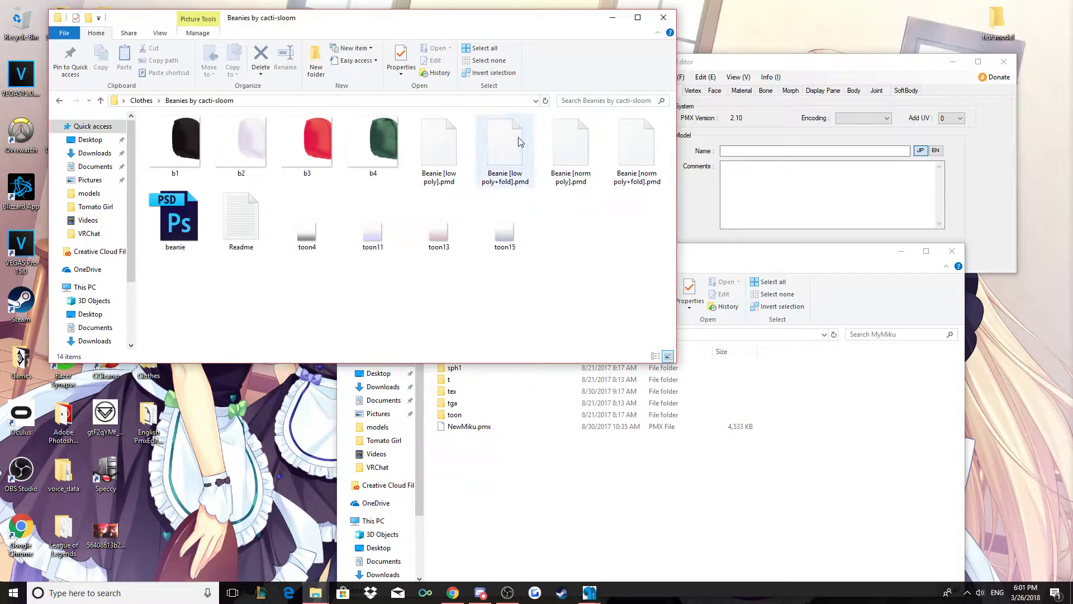
pyautogui.moveTo(509, 138); pyautogui.dragTo(531, 508)
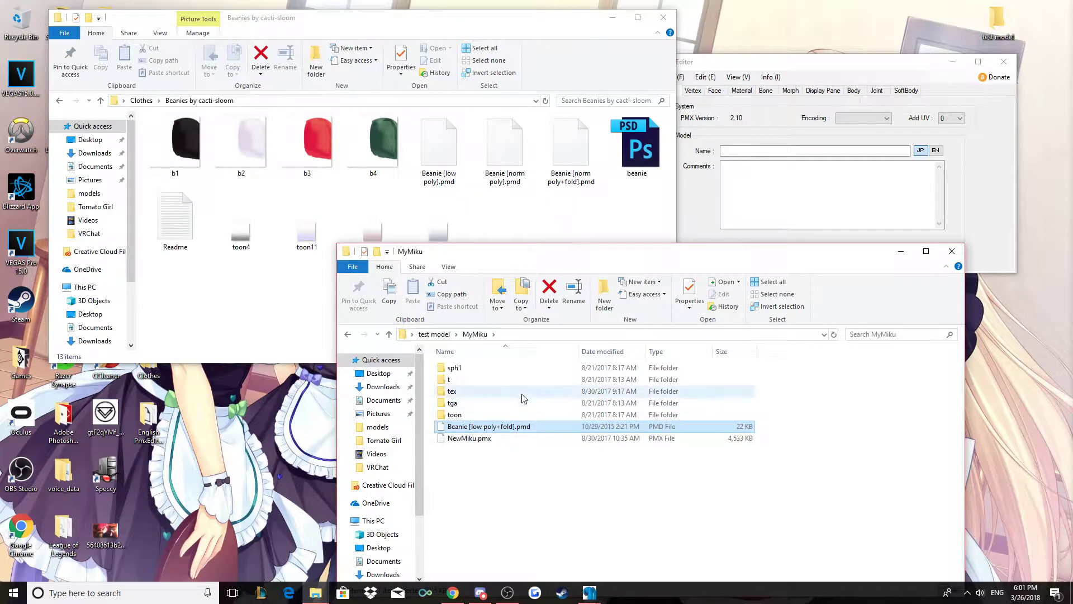
# - Copy the beanie textures b1, b2, b3 and b4 into the tex subfolder of MyMiku
pyautogui.moveTo(520, 31); pyautogui.dragTo(427, 17)
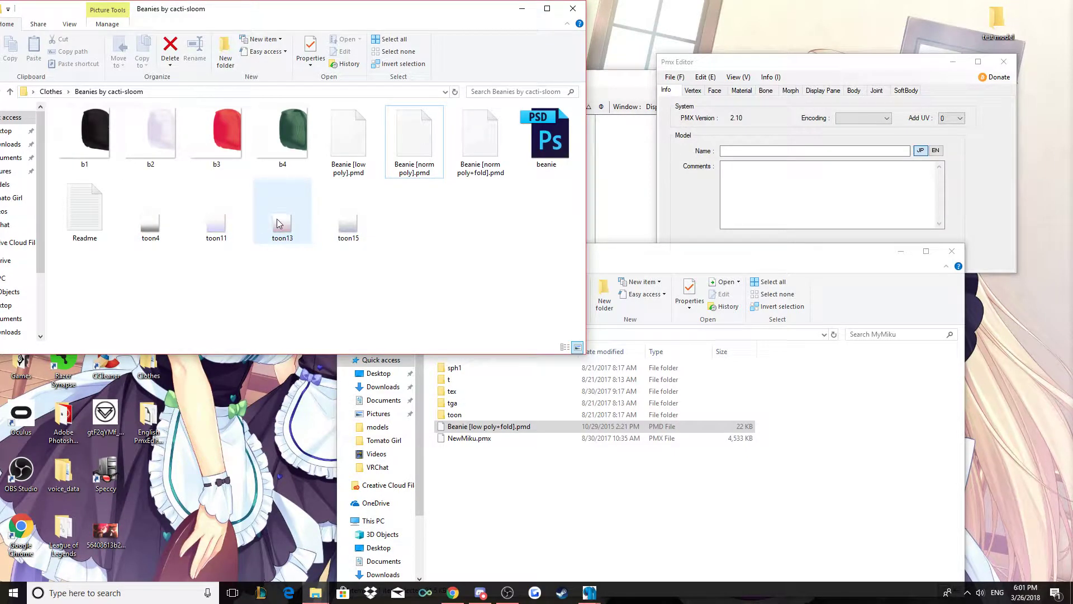
pyautogui.moveTo(403, 226); pyautogui.dragTo(160, 219)
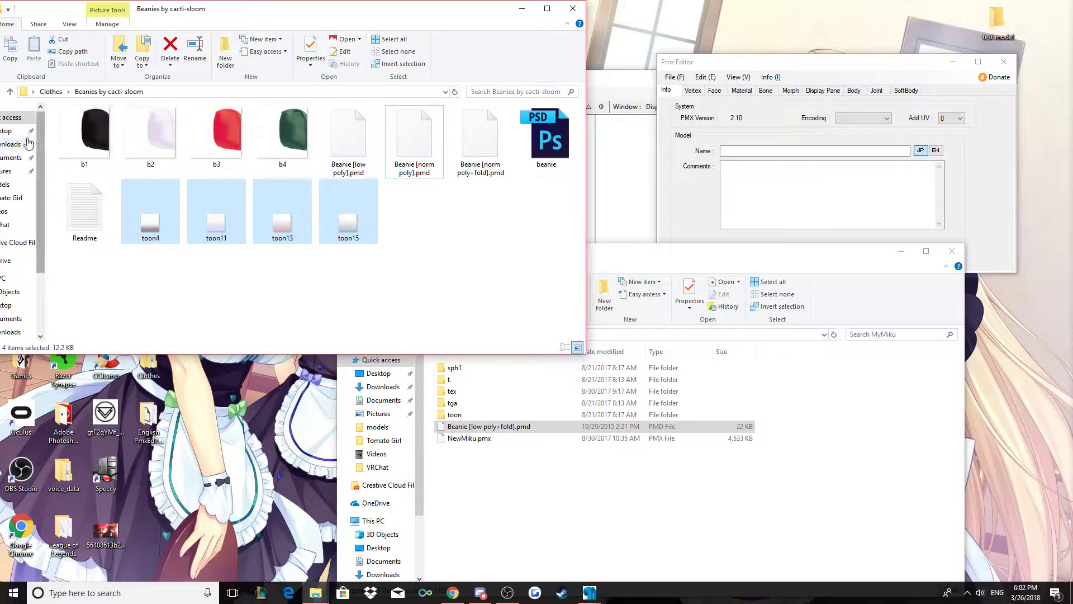
pyautogui.moveTo(54, 136); pyautogui.dragTo(296, 147)
pyautogui.rightClick(289, 142)
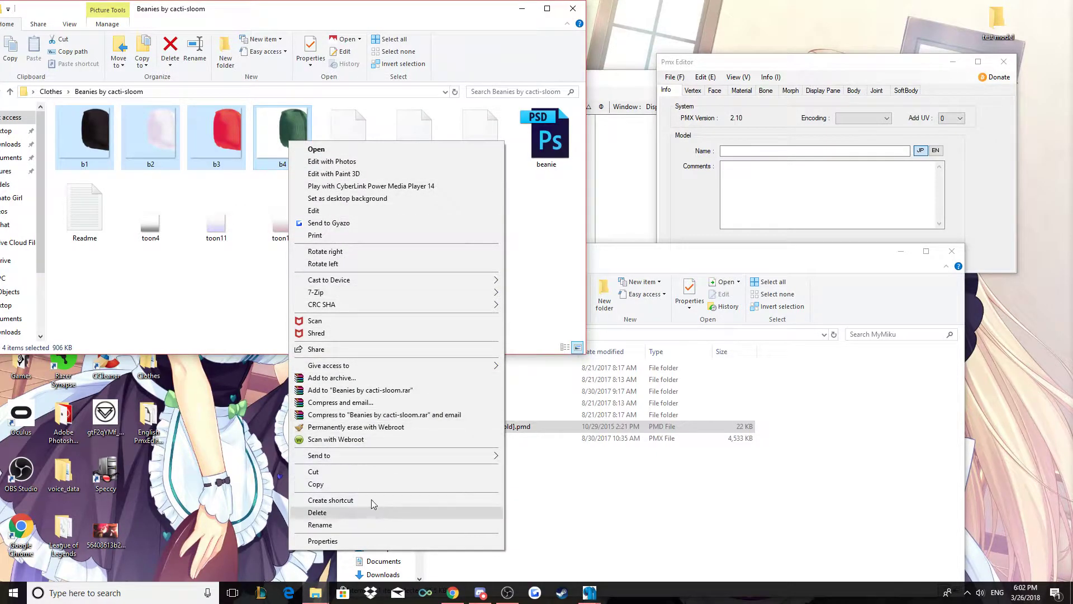
pyautogui.click(359, 486)
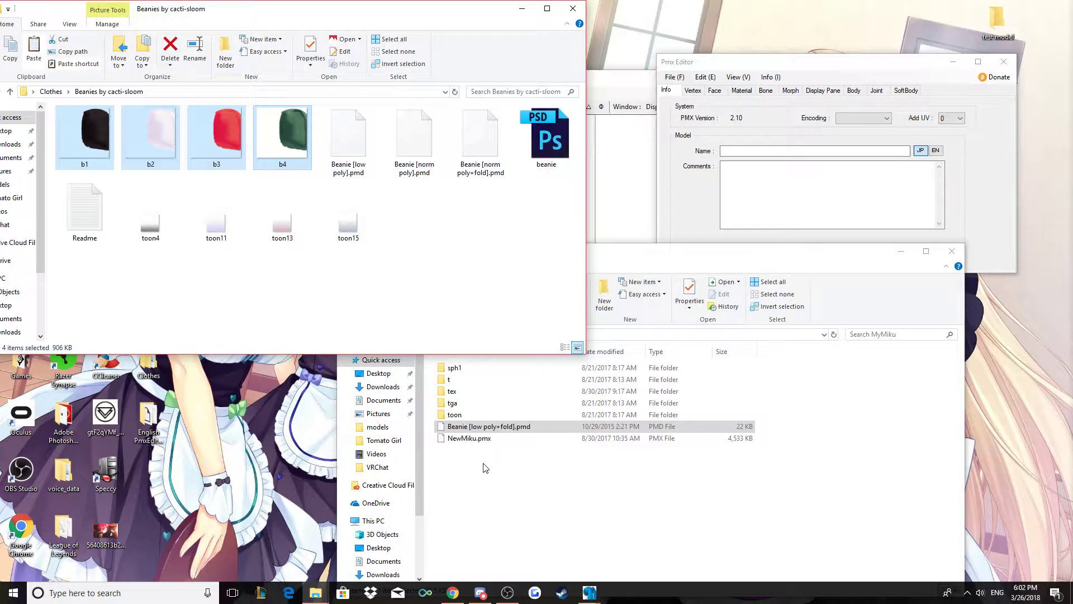
pyautogui.click(485, 468)
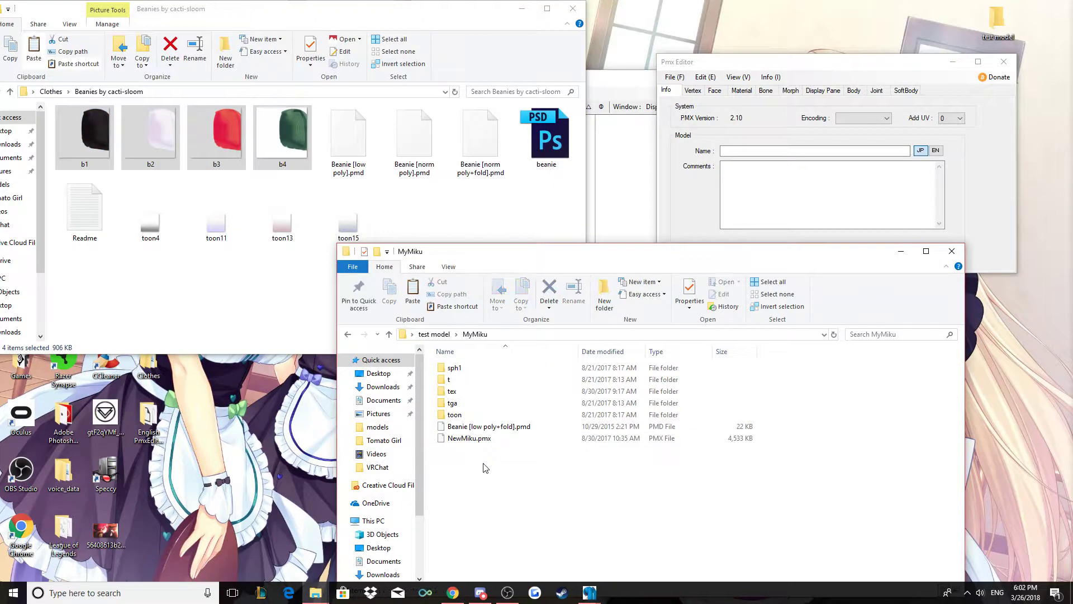
pyautogui.rightClick(484, 290)
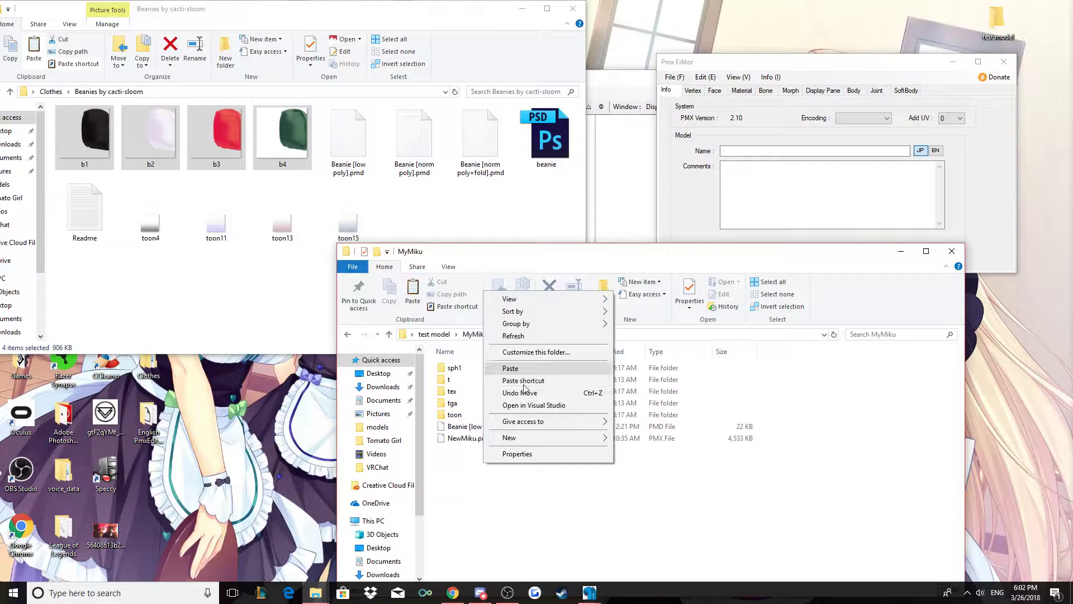
pyautogui.click(454, 469)
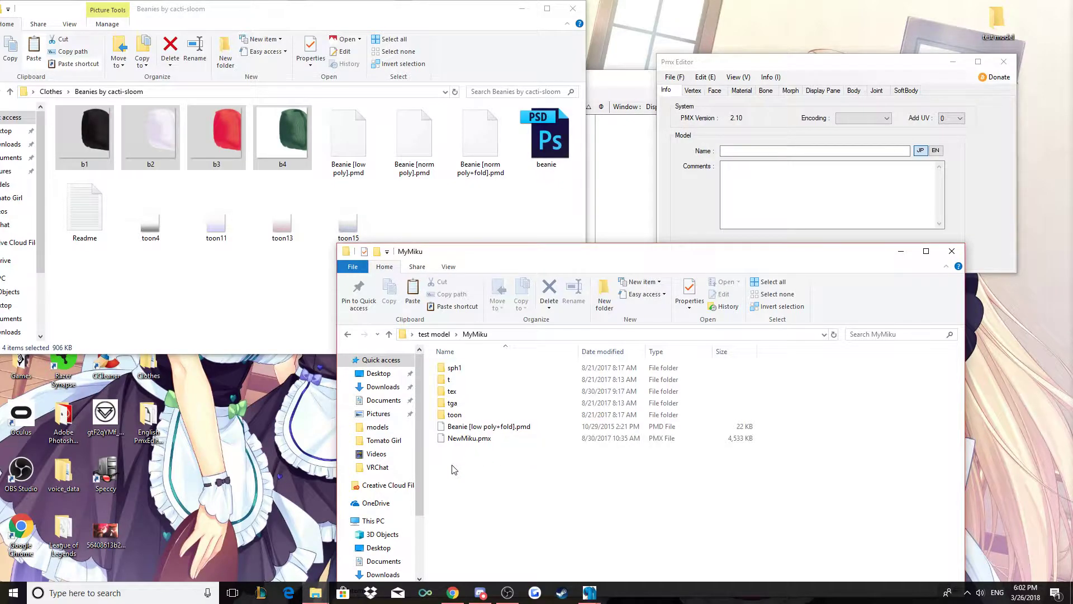
pyautogui.doubleClick(468, 391)
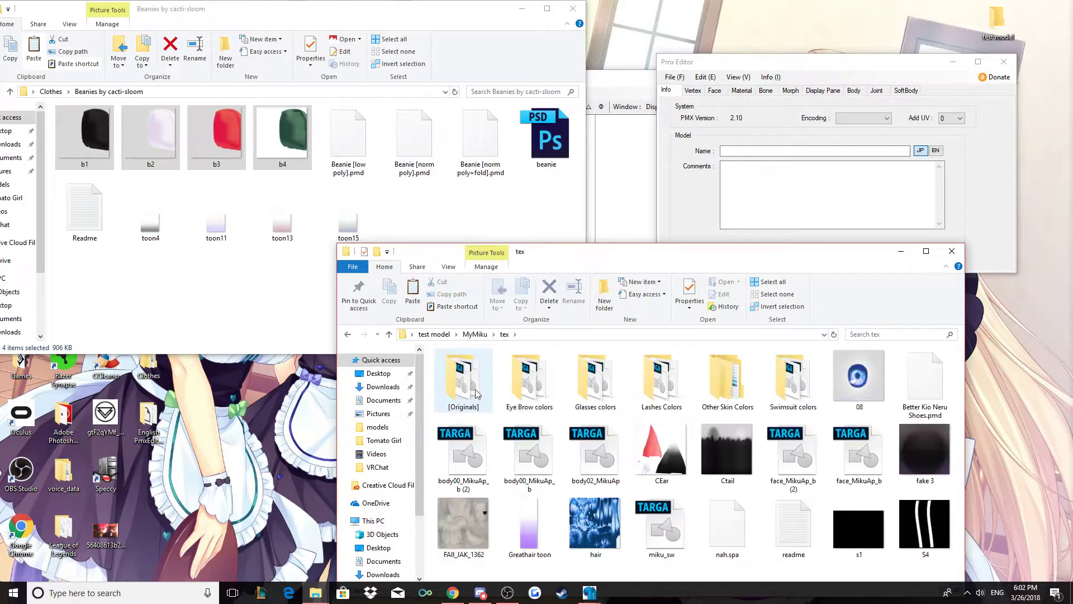
pyautogui.rightClick(828, 497)
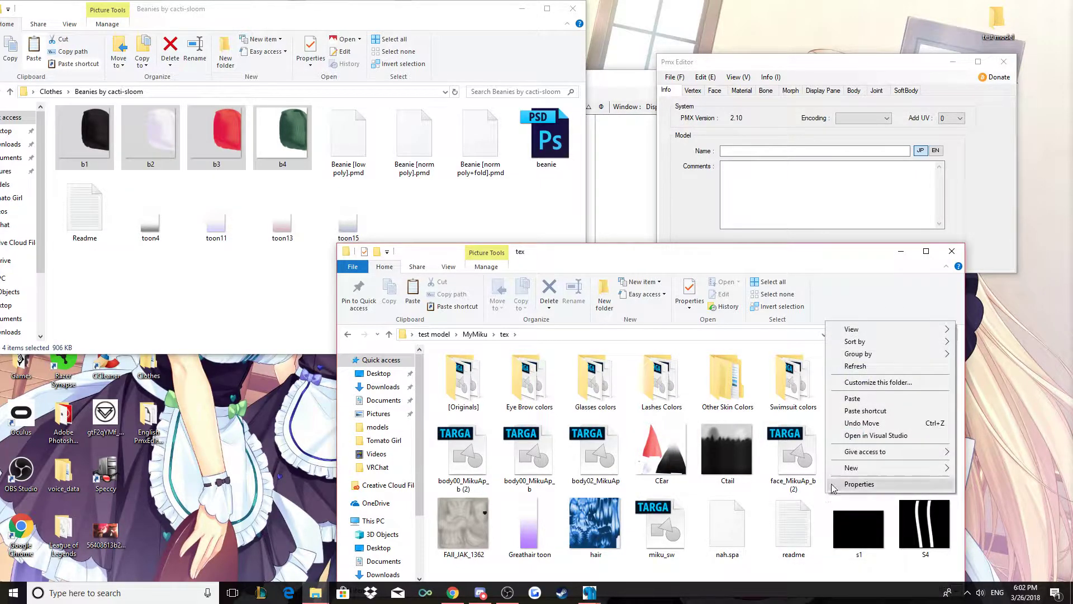
pyautogui.click(857, 398)
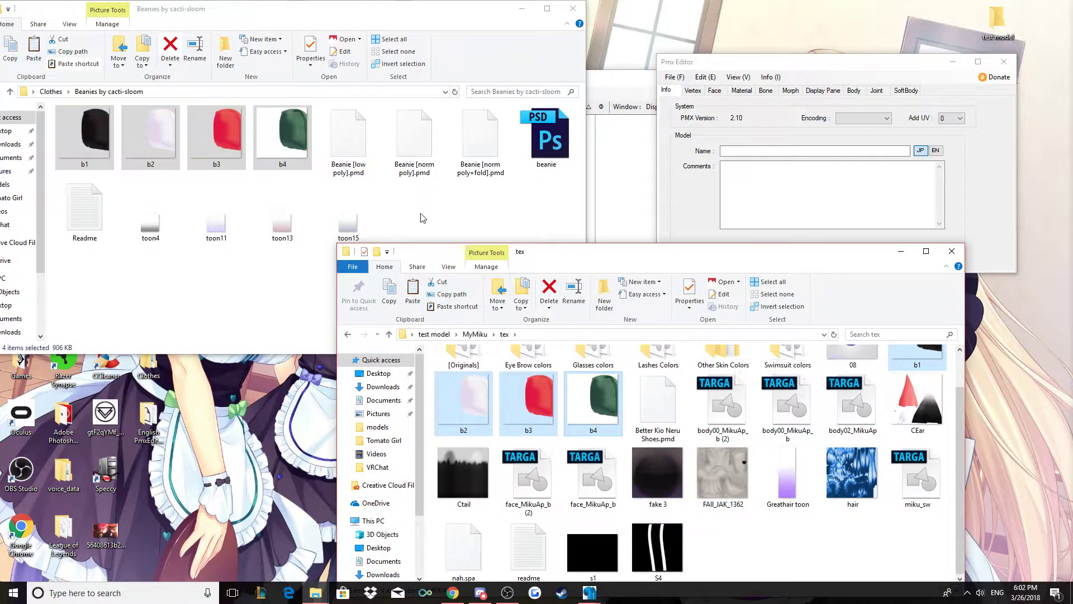
# - Minimize the beanie and tex folder windows and maximize PmxView
pyautogui.click(189, 288)
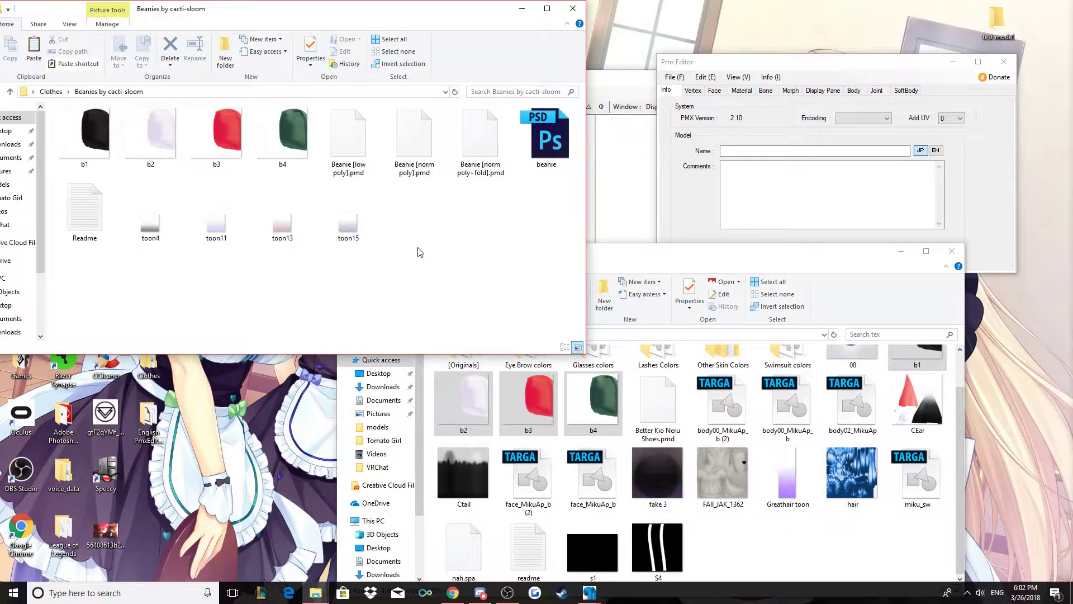
pyautogui.click(523, 8)
pyautogui.click(900, 251)
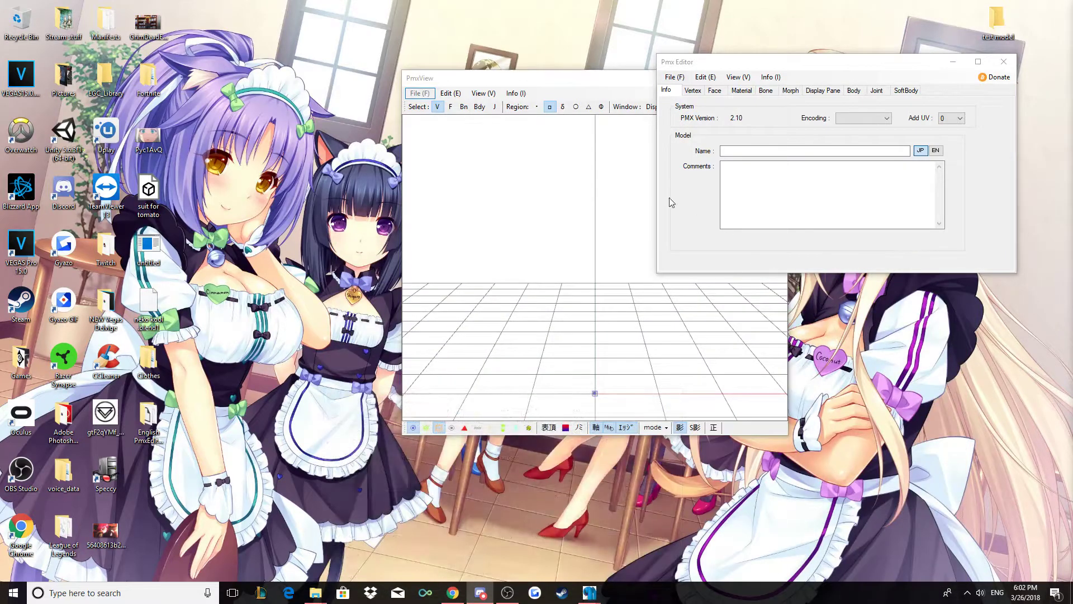
pyautogui.moveTo(576, 80); pyautogui.dragTo(389, 69)
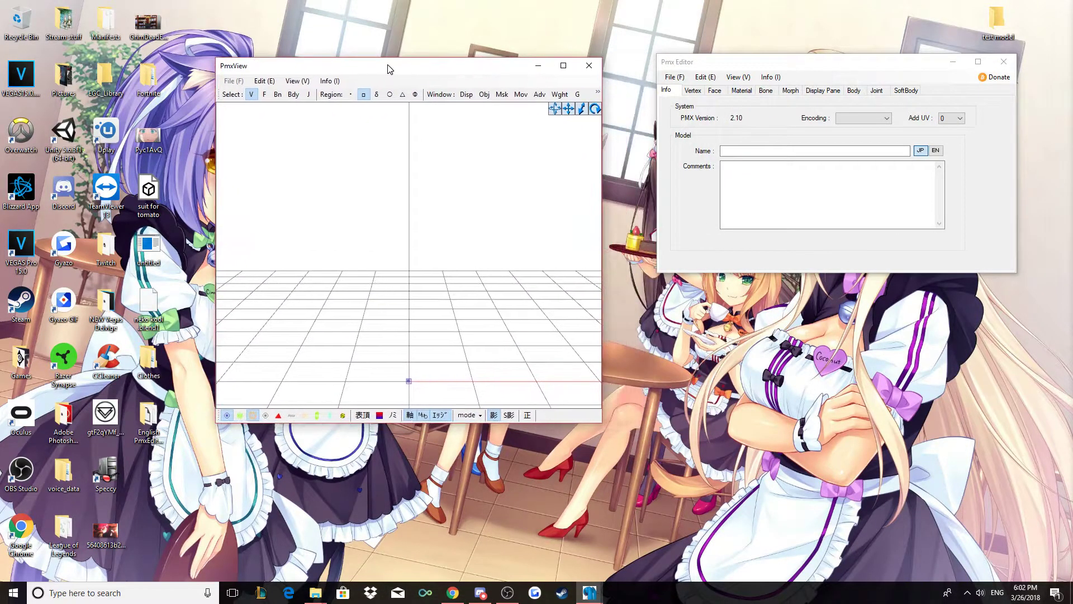
pyautogui.click(564, 65)
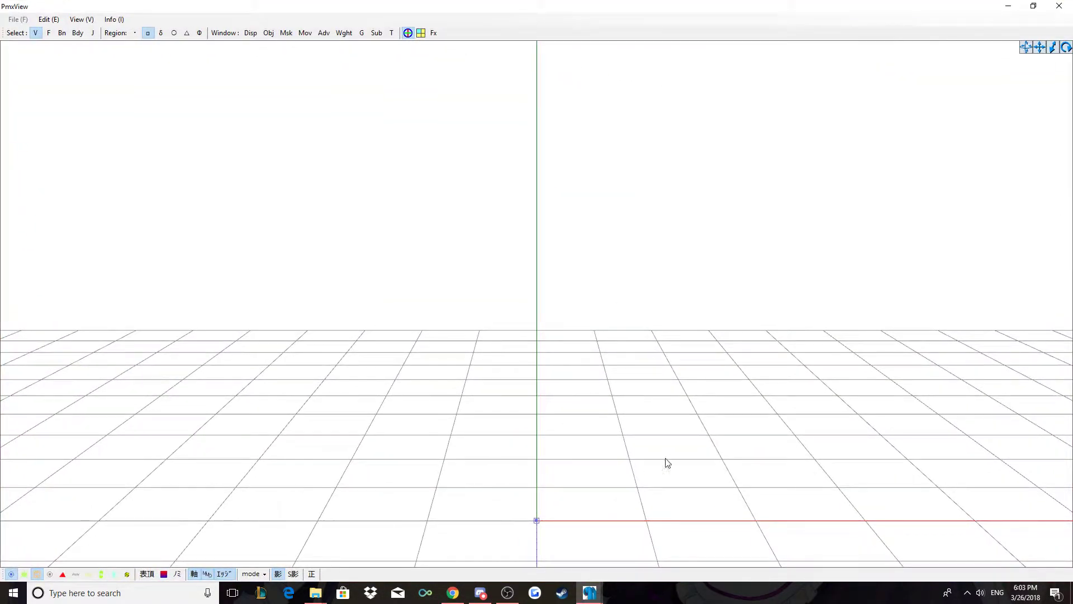
# - Bring the Pmx Editor window in front of the maximized PmxView
pyautogui.moveTo(592, 592)
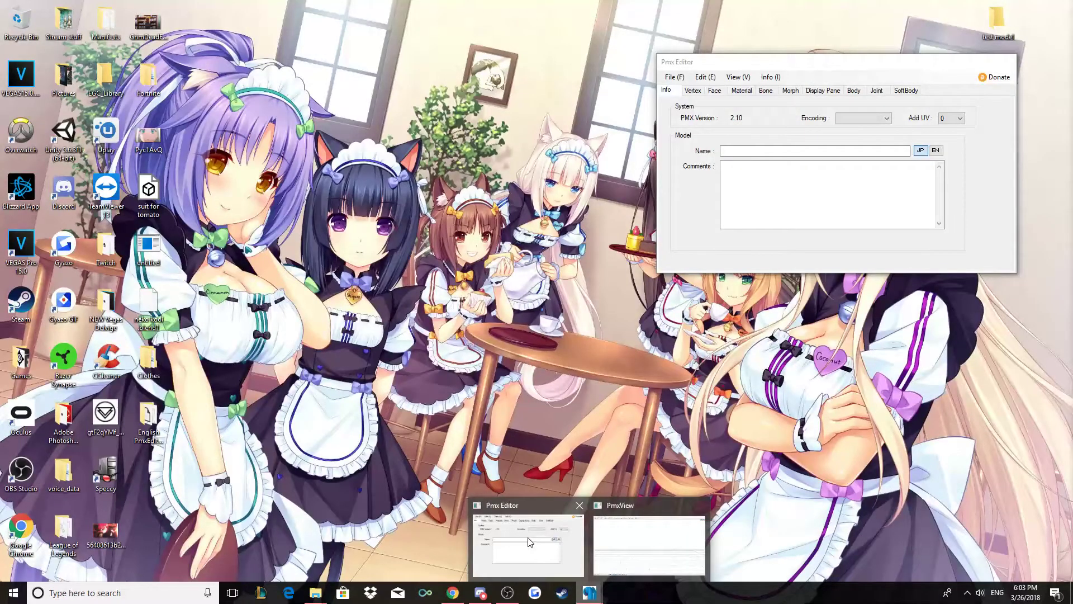
pyautogui.click(529, 540)
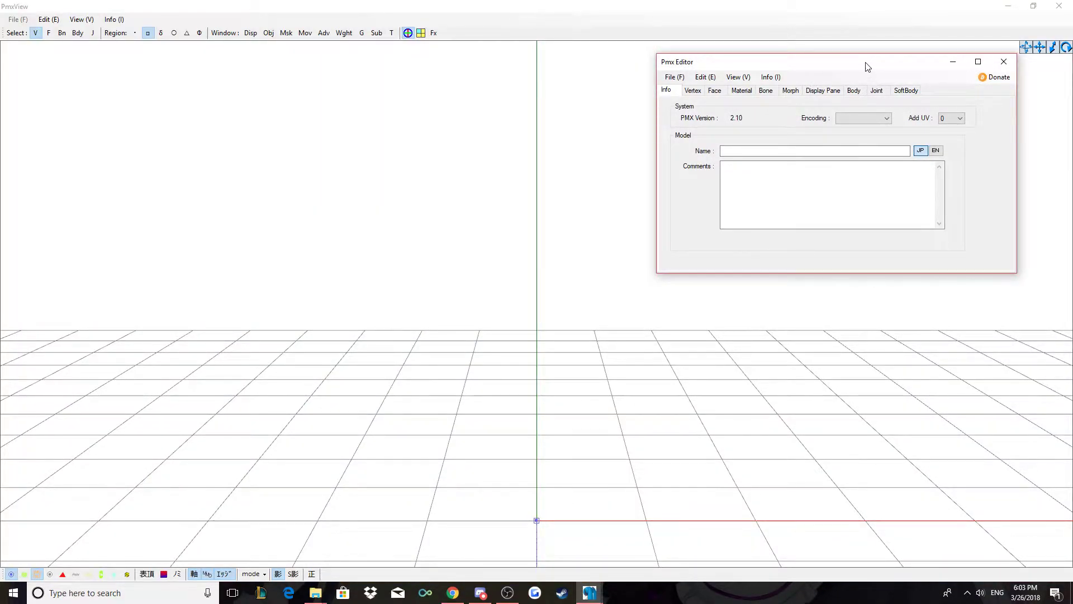
pyautogui.click(24, 24)
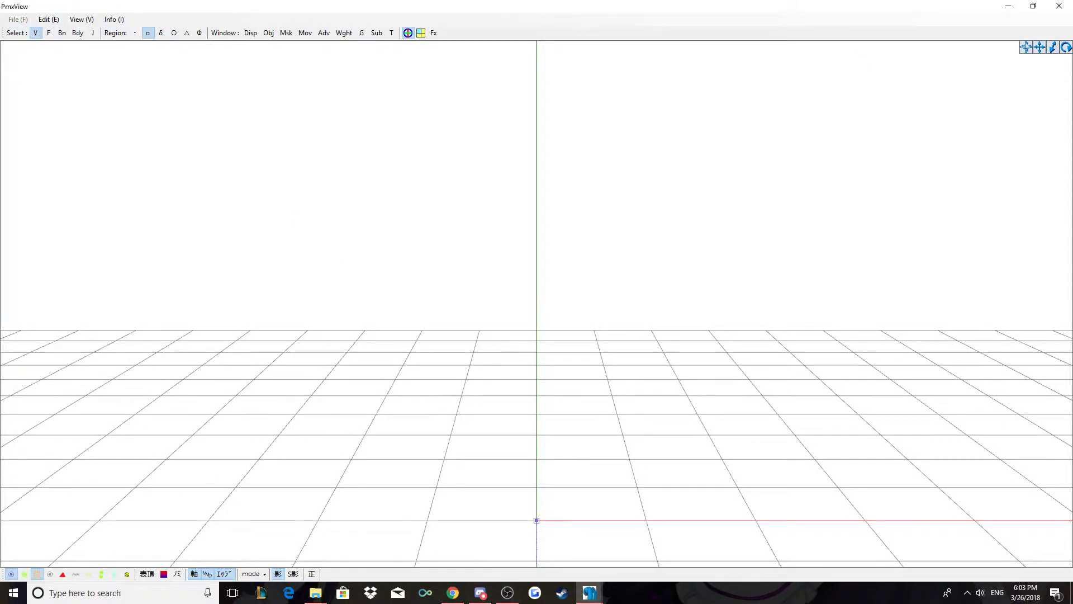
pyautogui.moveTo(597, 597)
pyautogui.click(531, 544)
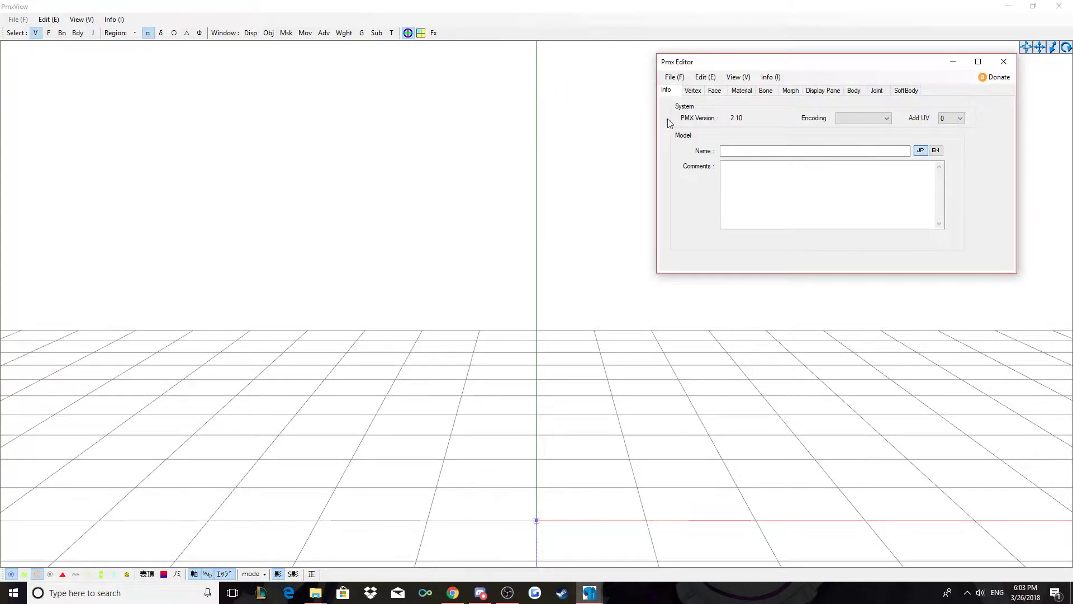
# - Open NewMiku.pmx from the MyMiku folder inside test model on the Desktop
pyautogui.click(674, 77)
pyautogui.click(706, 104)
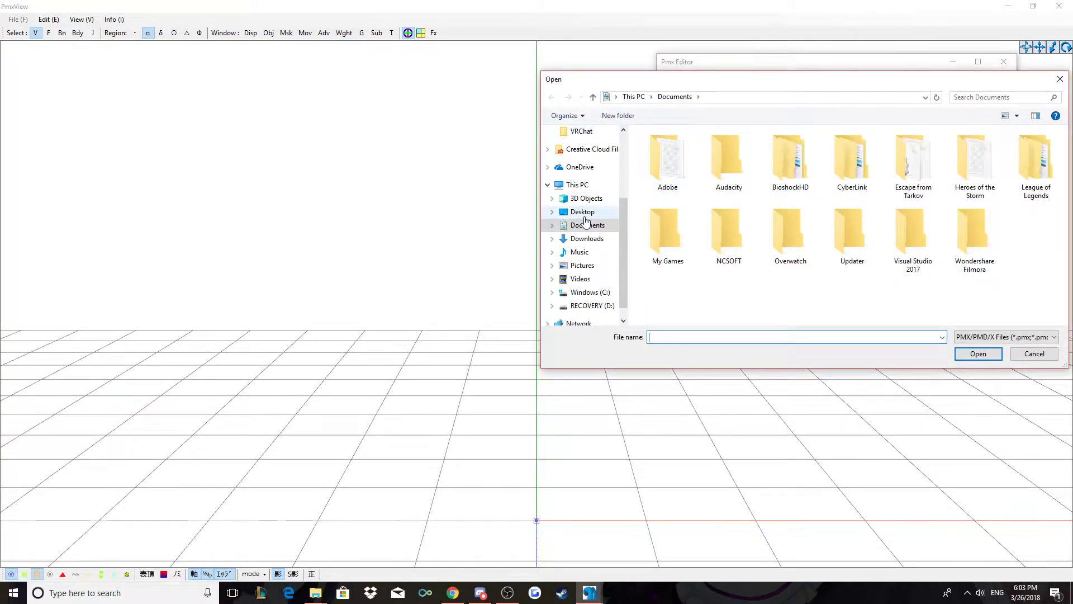
pyautogui.click(593, 213)
pyautogui.scroll(-5, 812, 238)
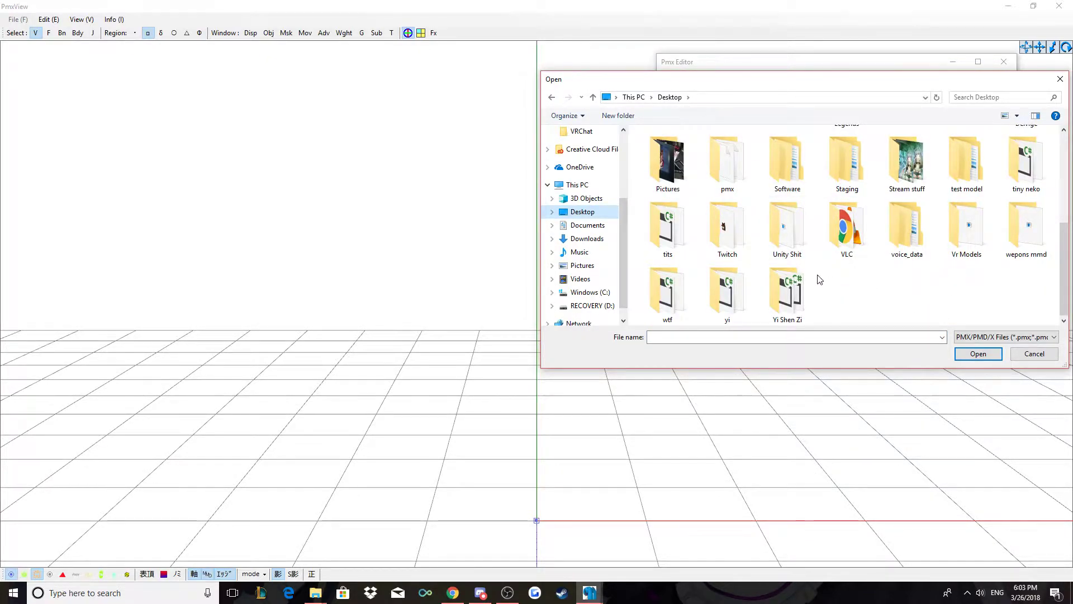
pyautogui.scroll(1, 819, 278)
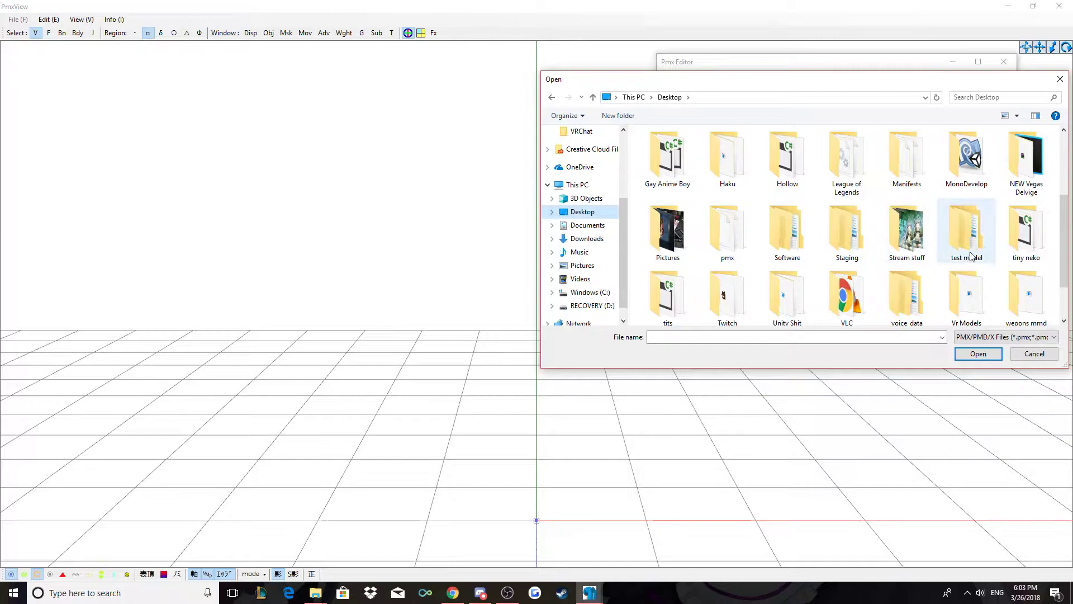
pyautogui.scroll(1, 849, 227)
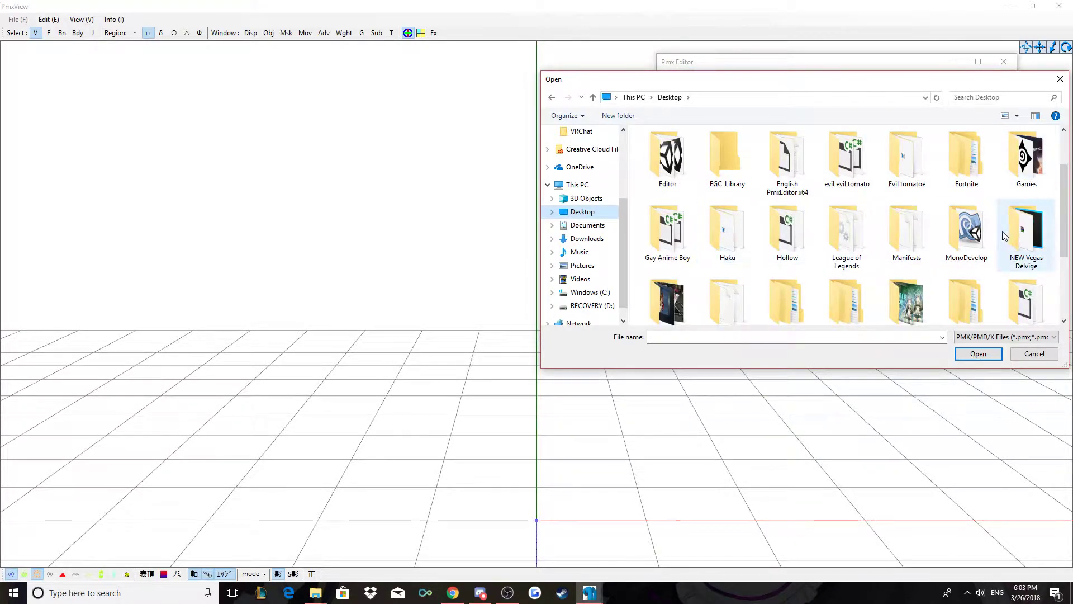
pyautogui.scroll(-1, 1004, 235)
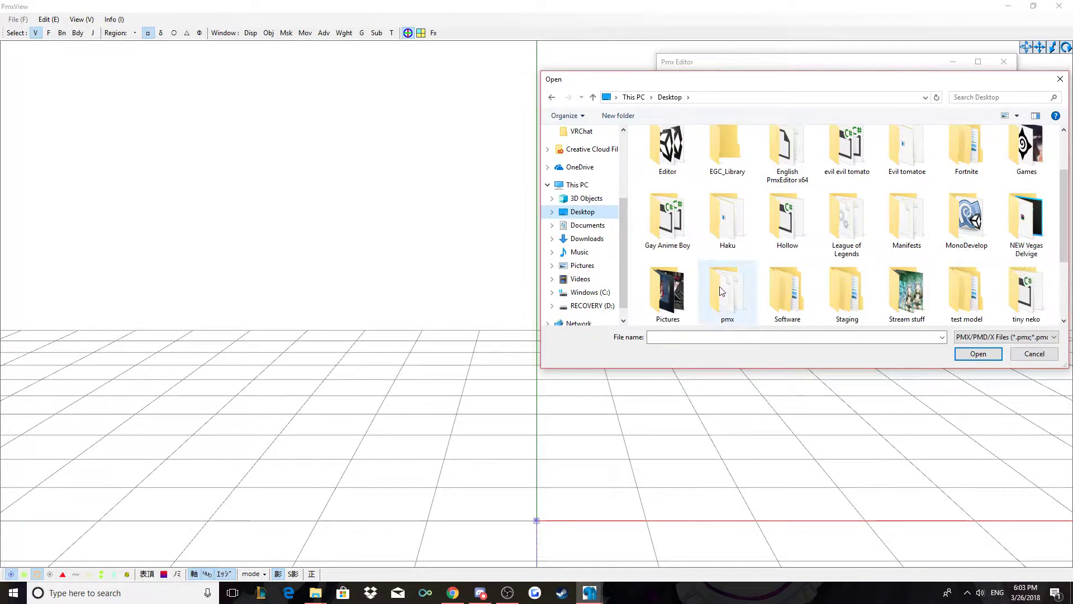
pyautogui.scroll(-2, 905, 234)
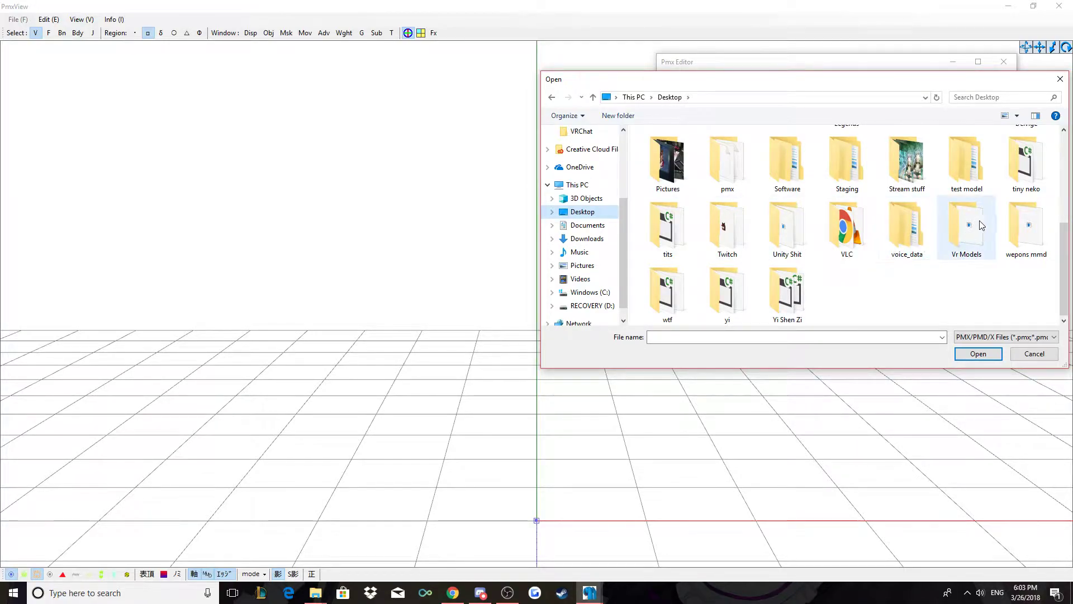
pyautogui.doubleClick(967, 163)
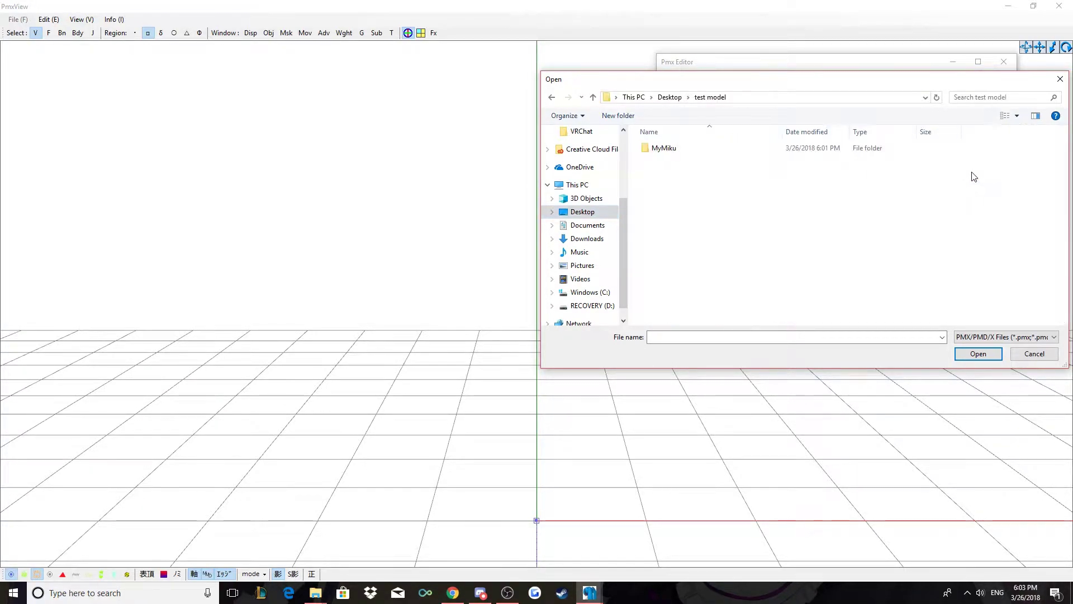
pyautogui.doubleClick(697, 149)
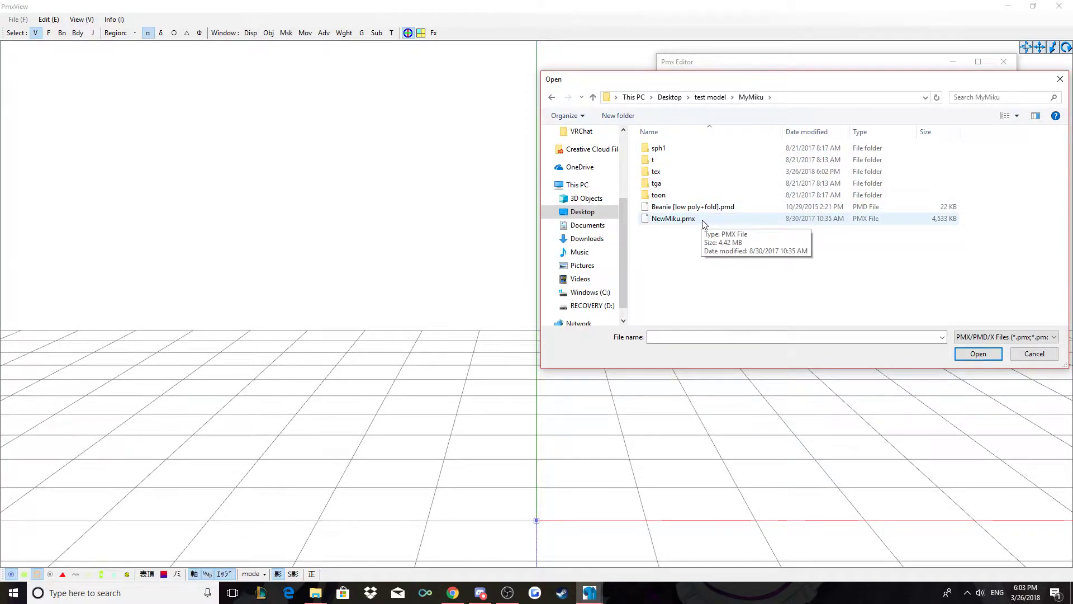
pyautogui.click(703, 223)
pyautogui.click(966, 354)
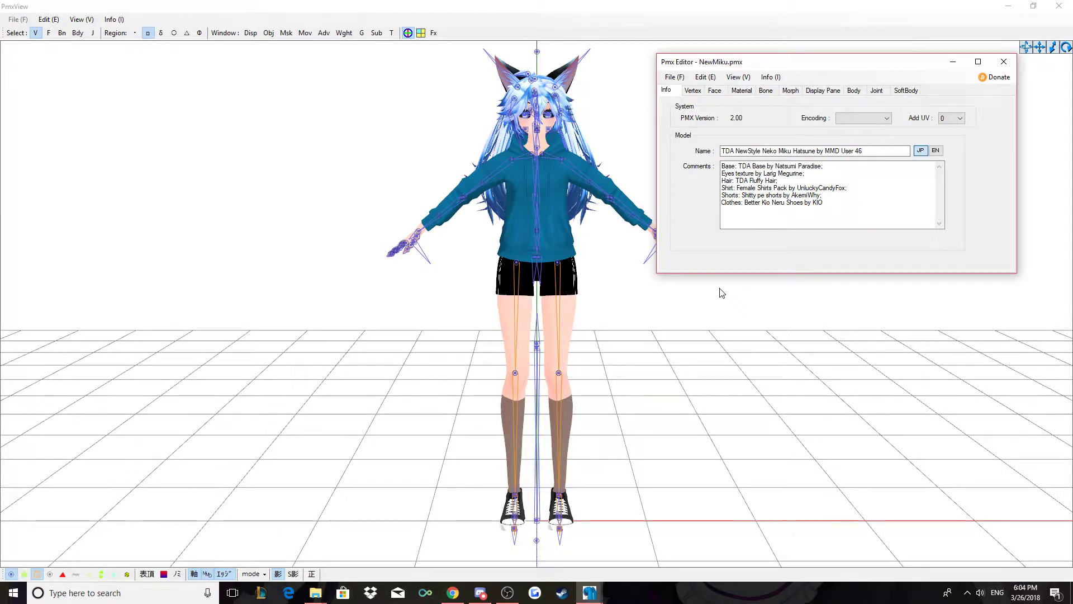
# - Move the NewMiku Pmx Editor window clear of the model view, and minimize both it and PmxView
pyautogui.moveTo(806, 65); pyautogui.dragTo(842, 71)
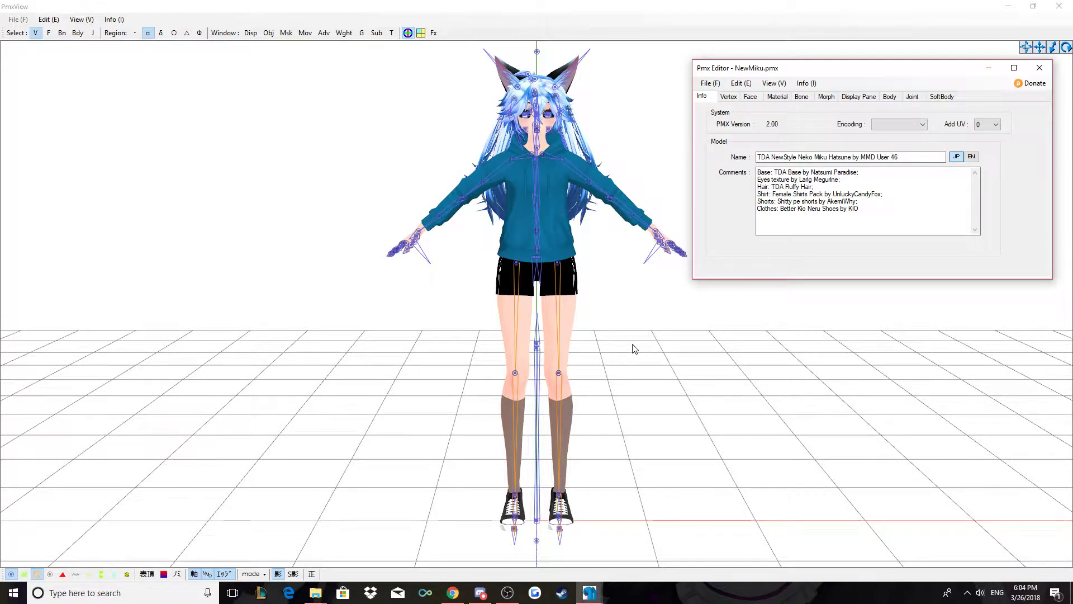
pyautogui.moveTo(870, 73); pyautogui.dragTo(200, 68)
pyautogui.moveTo(185, 67); pyautogui.dragTo(186, 63)
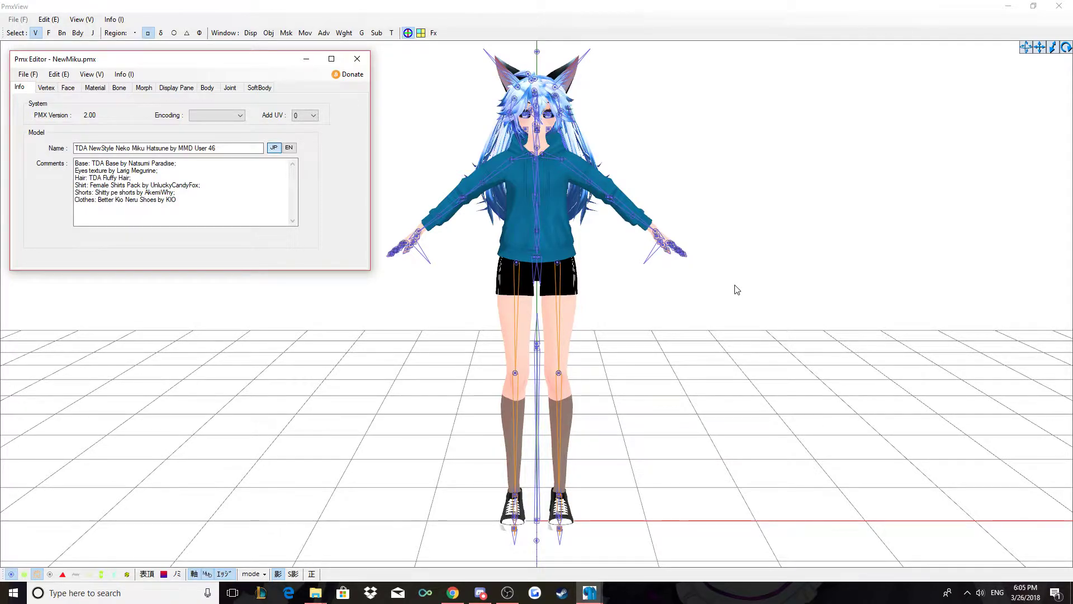
pyautogui.click(305, 63)
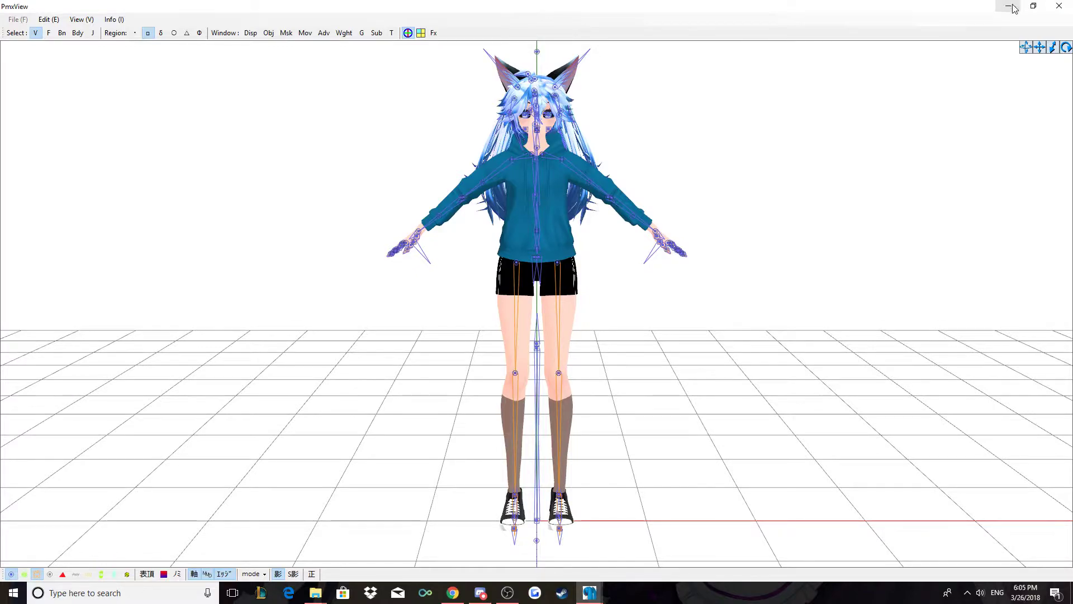
pyautogui.click(1011, 7)
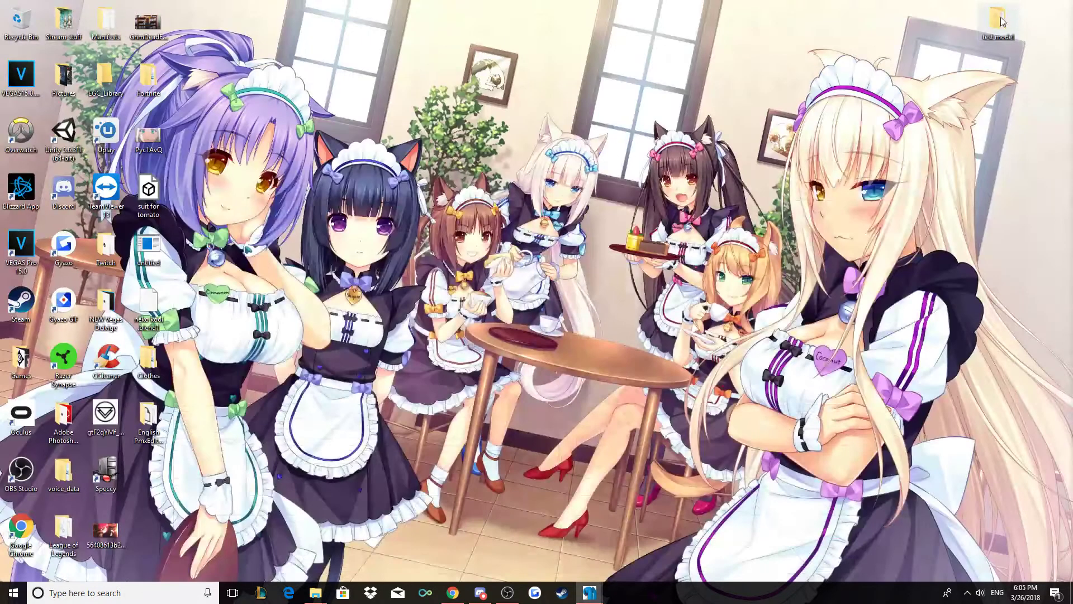
# - Launch a second PmxEditor instance, maximize its PmxView and bring its empty Pmx Editor window to the front
pyautogui.rightClick(588, 594)
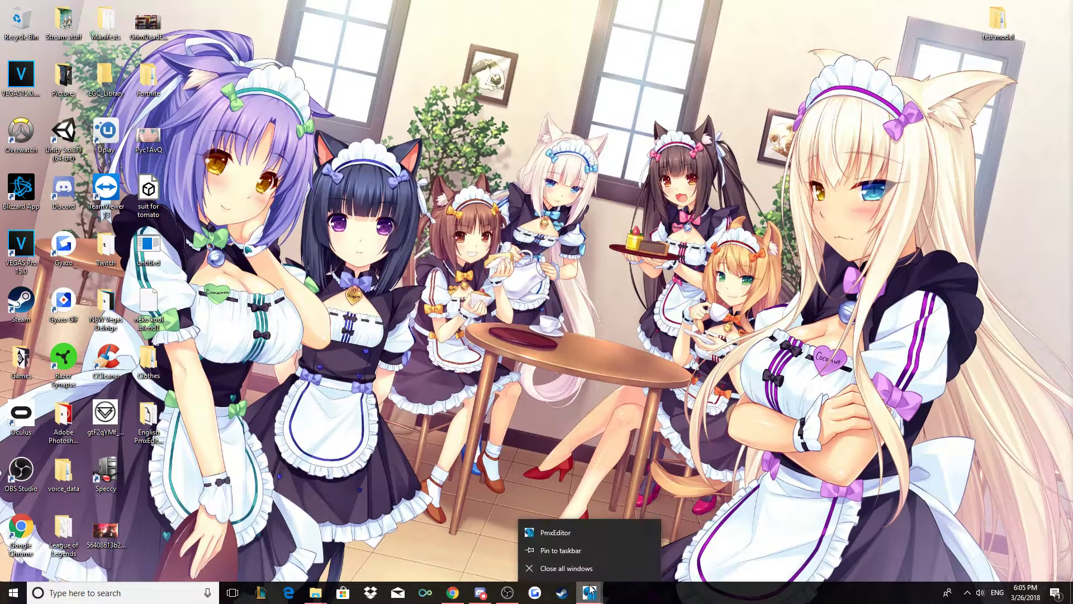
pyautogui.click(575, 533)
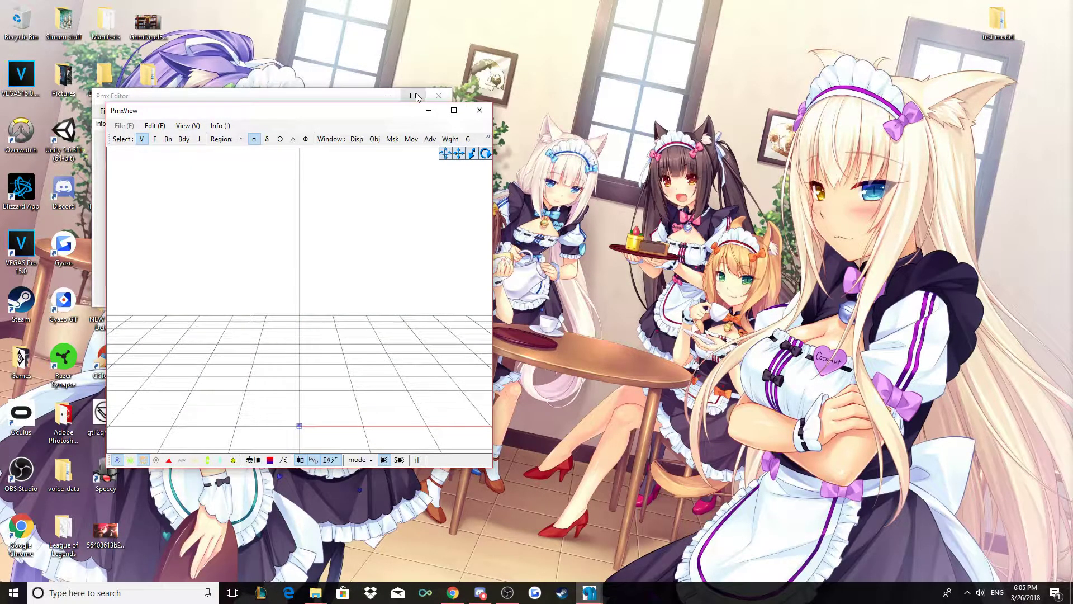
pyautogui.click(453, 110)
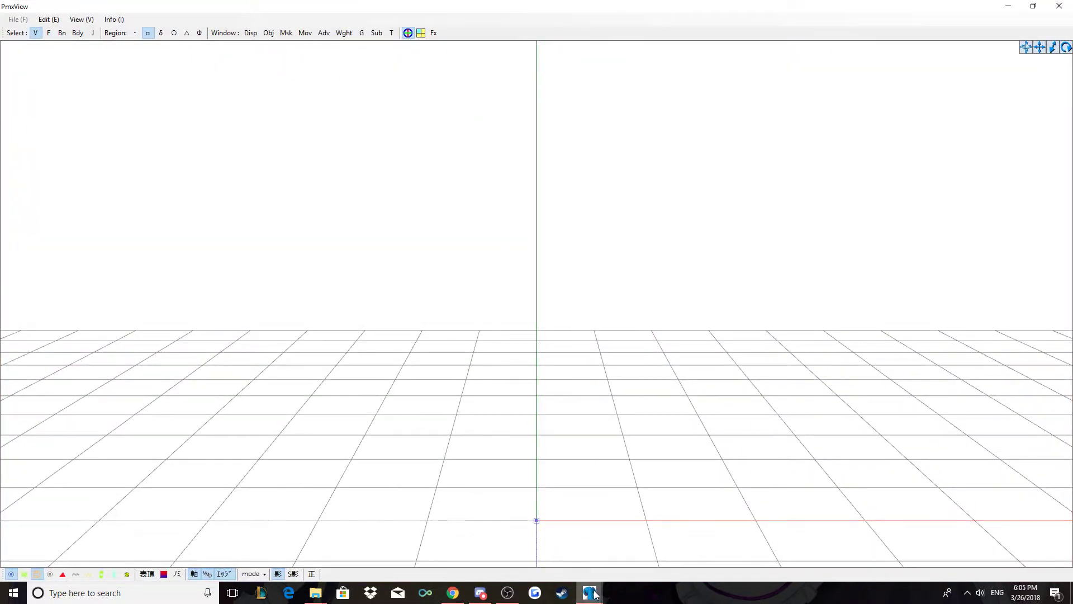
pyautogui.moveTo(594, 595)
pyautogui.click(659, 549)
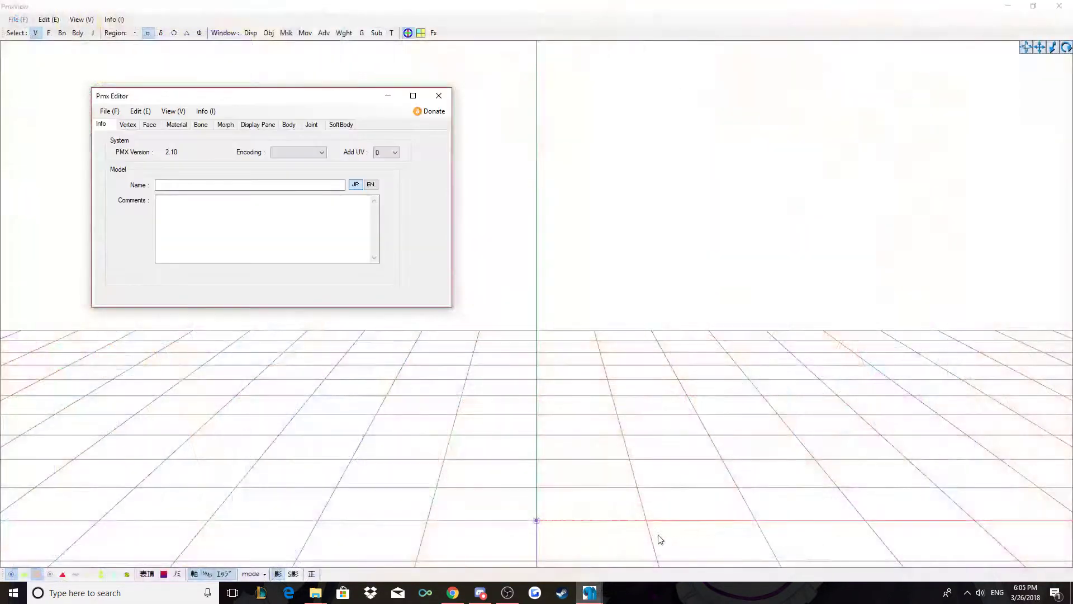
# - Open Beanie [low poly+fold].pmd from the MyMiku folder in the second editor instance
pyautogui.click(109, 111)
pyautogui.click(140, 136)
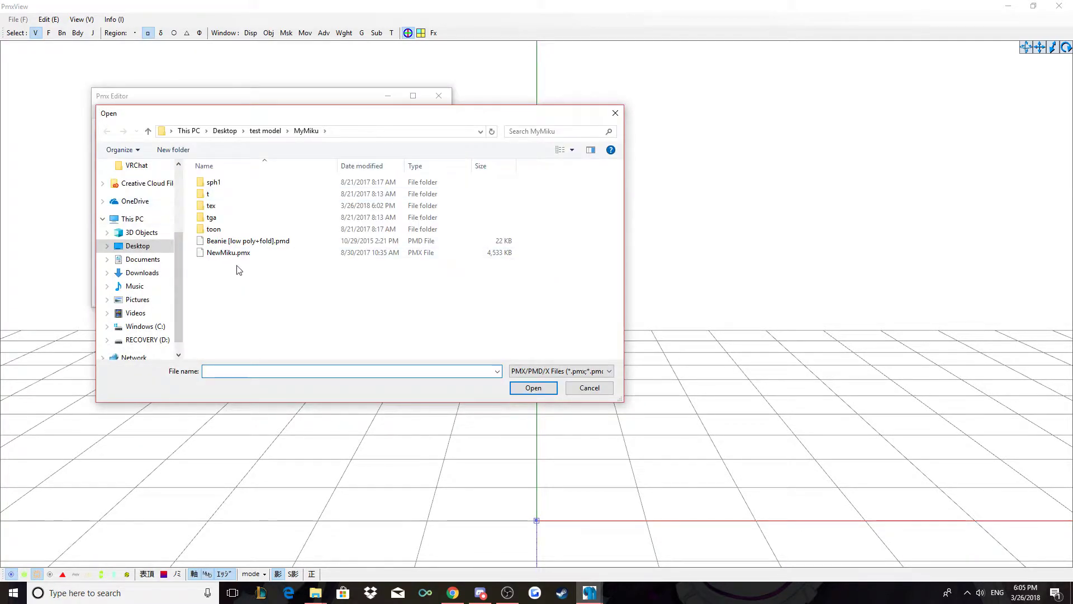
pyautogui.click(246, 241)
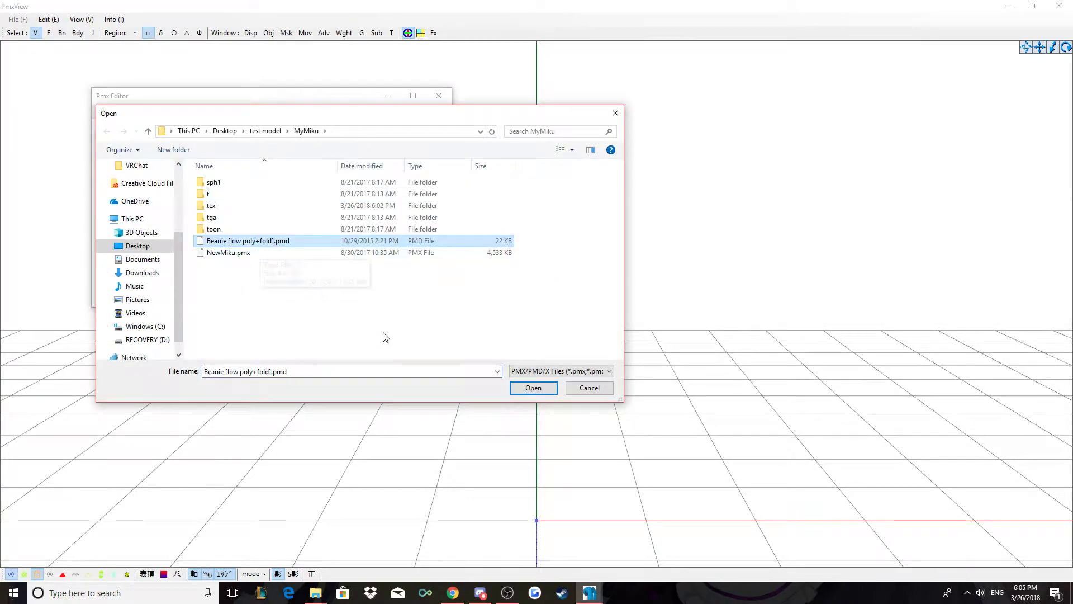
pyautogui.click(533, 388)
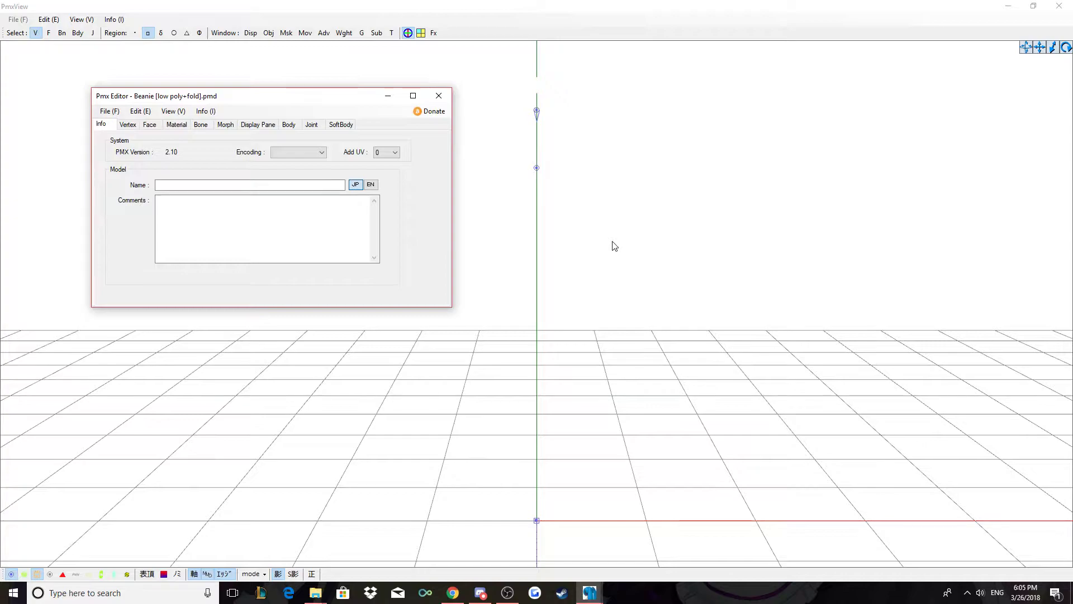
# - Set the texture path of the beanie's material to tex\b3.png, bringing up the tex folder for reference
pyautogui.click(177, 124)
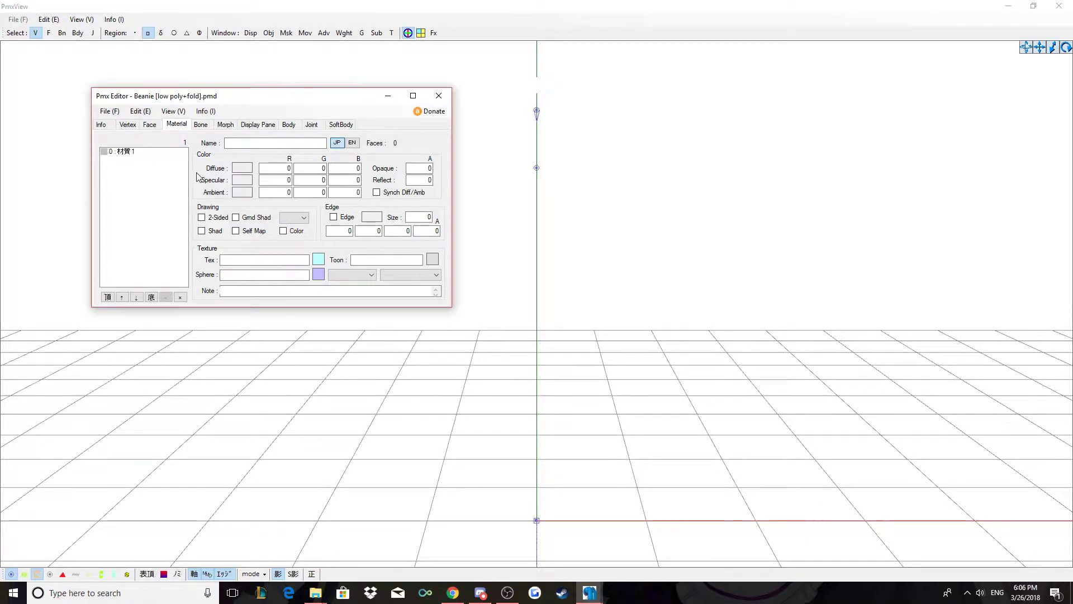
pyautogui.click(126, 151)
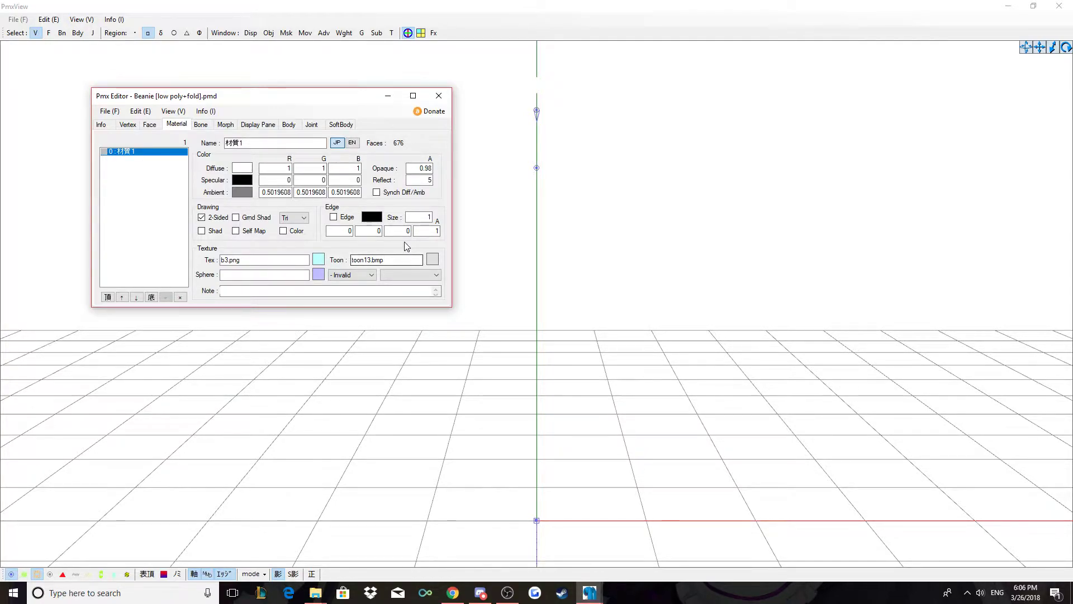
pyautogui.click(285, 260)
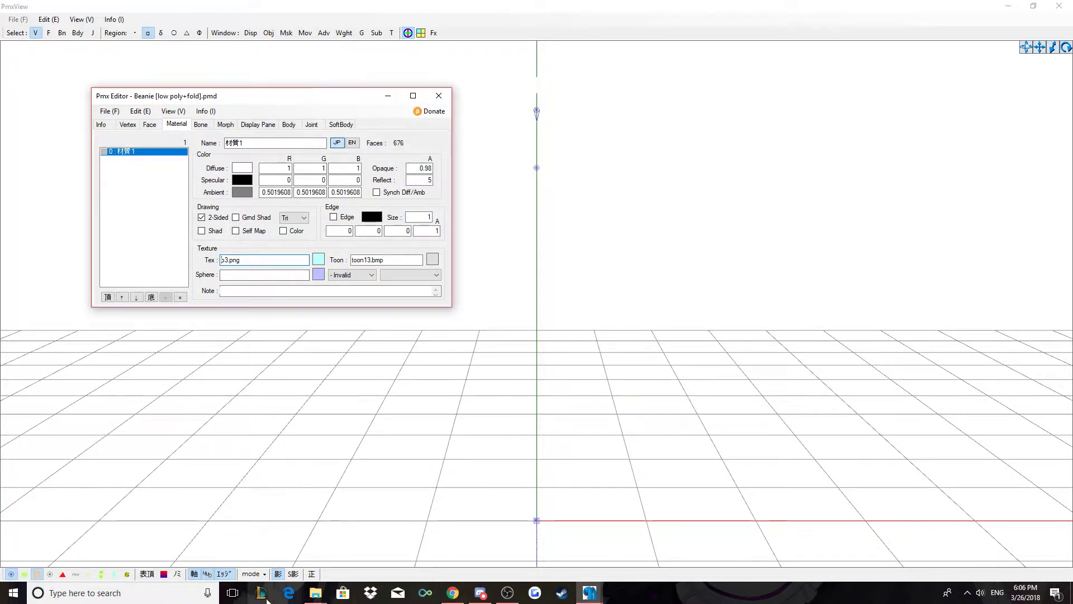
pyautogui.moveTo(316, 593)
pyautogui.moveTo(294, 553)
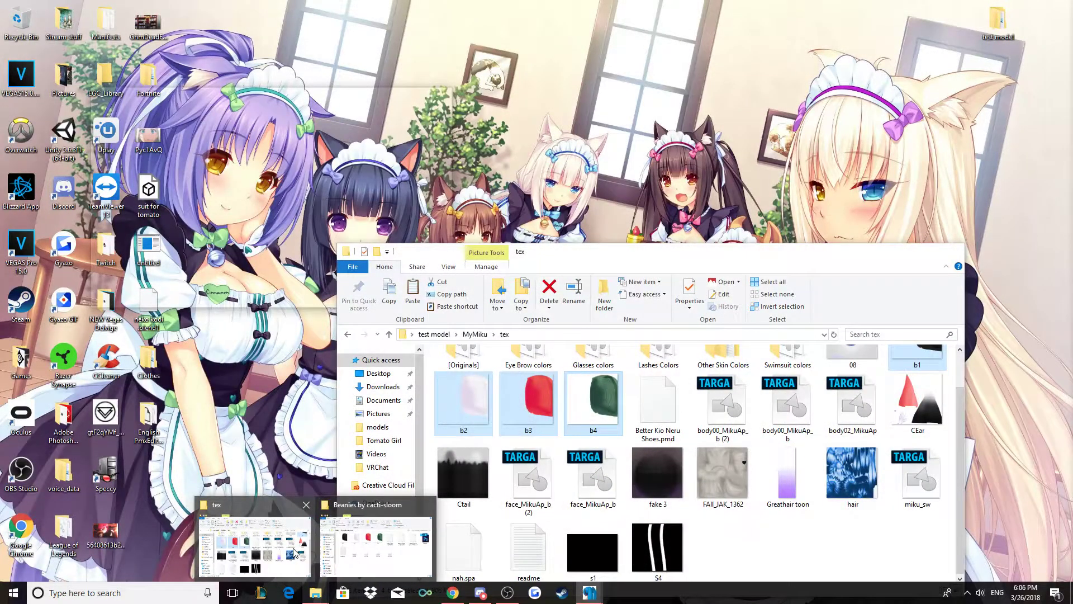
pyautogui.click(295, 554)
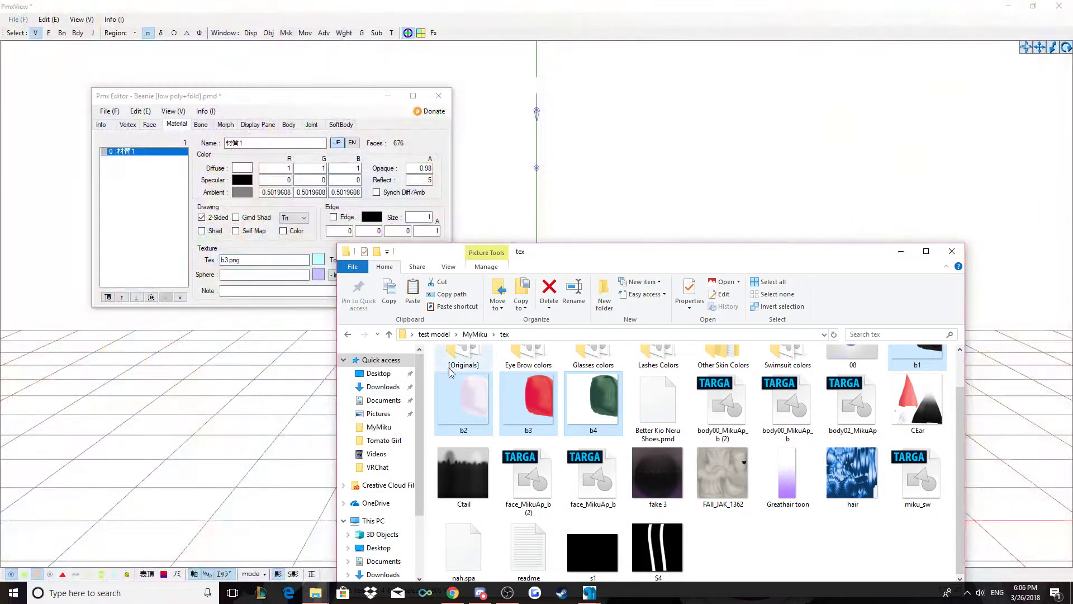
pyautogui.click(223, 263)
pyautogui.write('tex/')
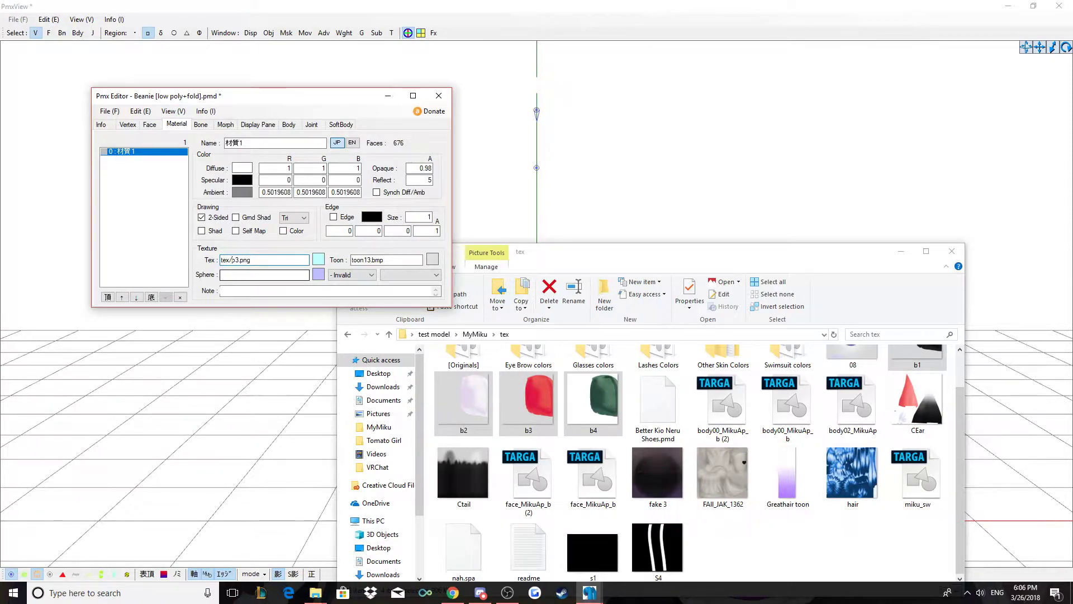
pyautogui.press('BackSpace')
pyautogui.write('\\')
pyautogui.click(302, 273)
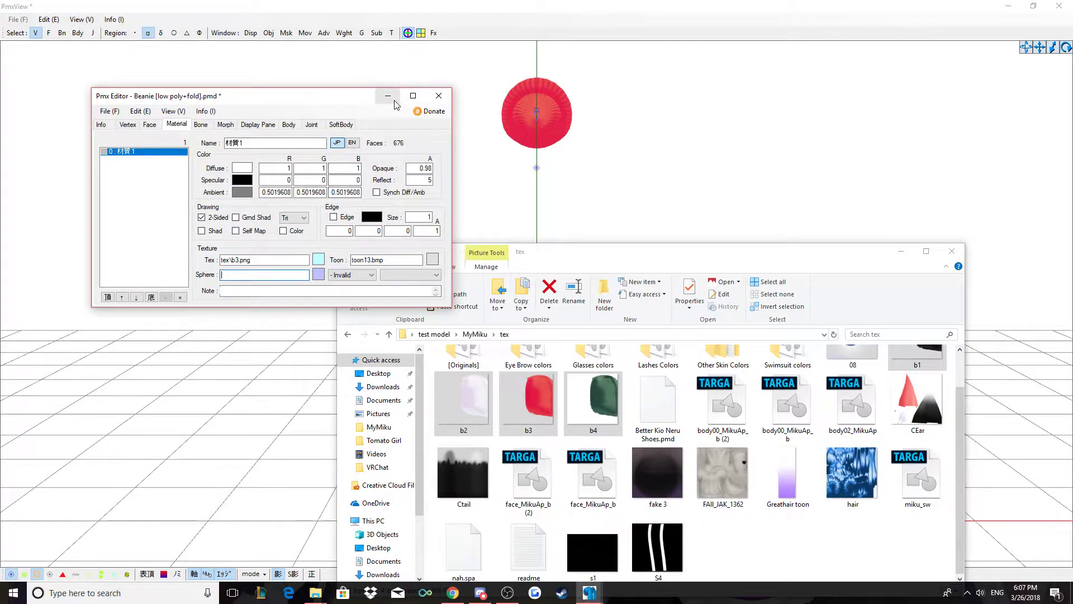
# - Minimize the tex folder and the beanie's Pmx Editor window, and inspect the textured beanie from another angle in PmxView
pyautogui.click(901, 252)
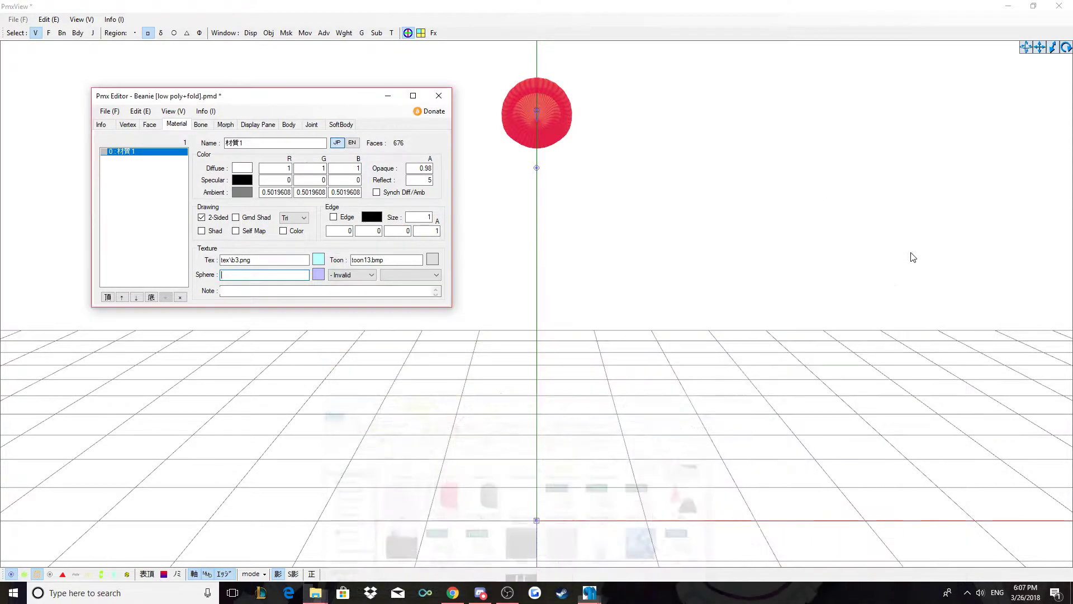
pyautogui.click(388, 96)
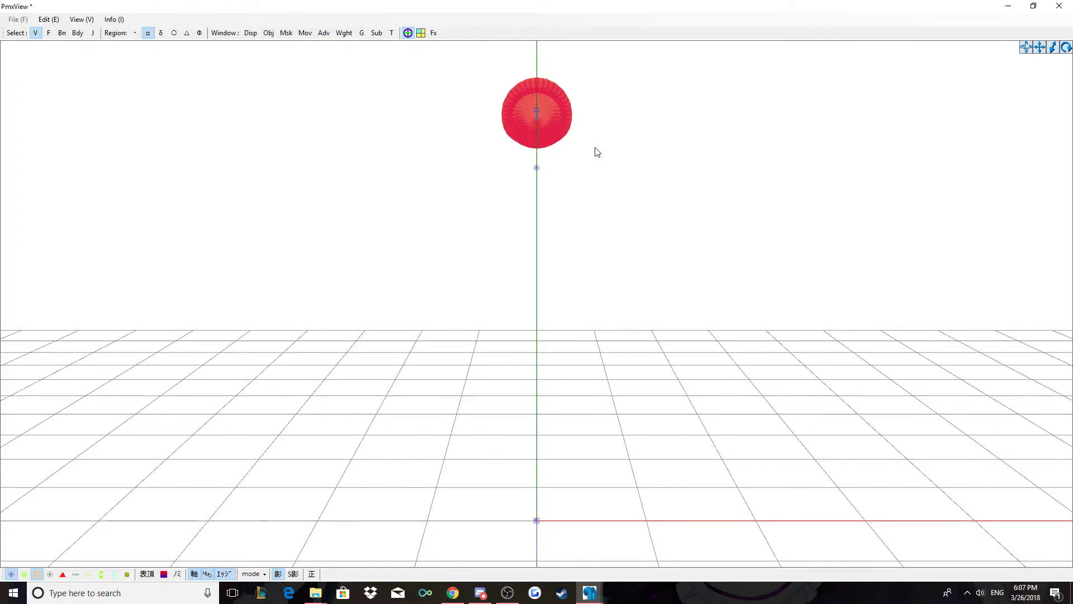
pyautogui.moveTo(719, 134); pyautogui.dragTo(702, 151, button='right')
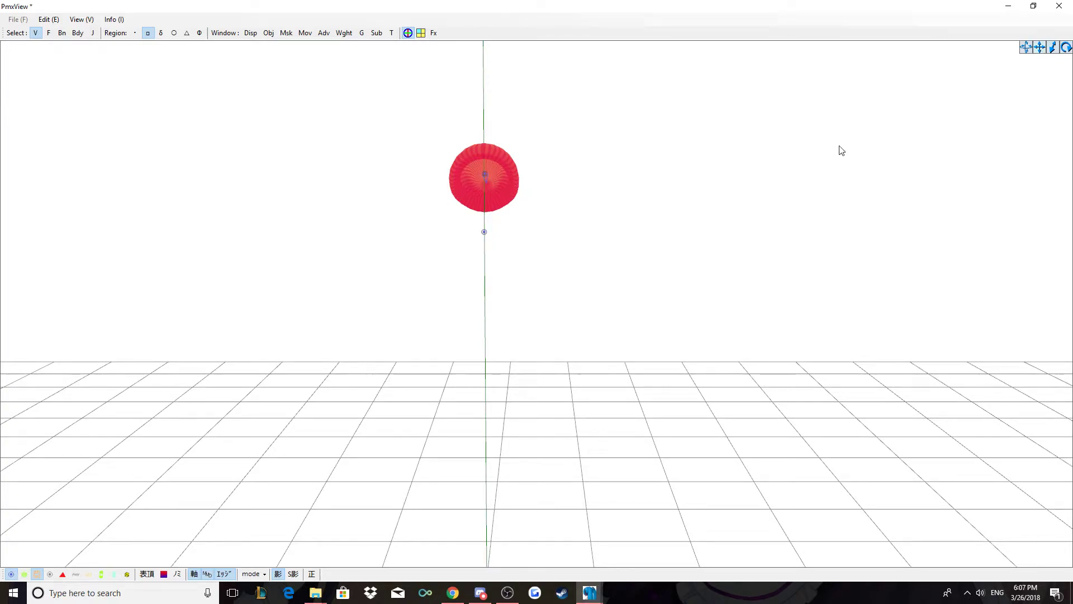
pyautogui.moveTo(613, 180)
pyautogui.mouseDown(button='right')
pyautogui.moveTo(525, 189)
pyautogui.moveTo(556, 175)
pyautogui.moveTo(570, 182)
pyautogui.moveTo(553, 206)
pyautogui.moveTo(466, 202)
pyautogui.moveTo(489, 167)
pyautogui.moveTo(553, 194)
pyautogui.moveTo(606, 177)
pyautogui.moveTo(620, 191)
pyautogui.mouseUp(button='right')
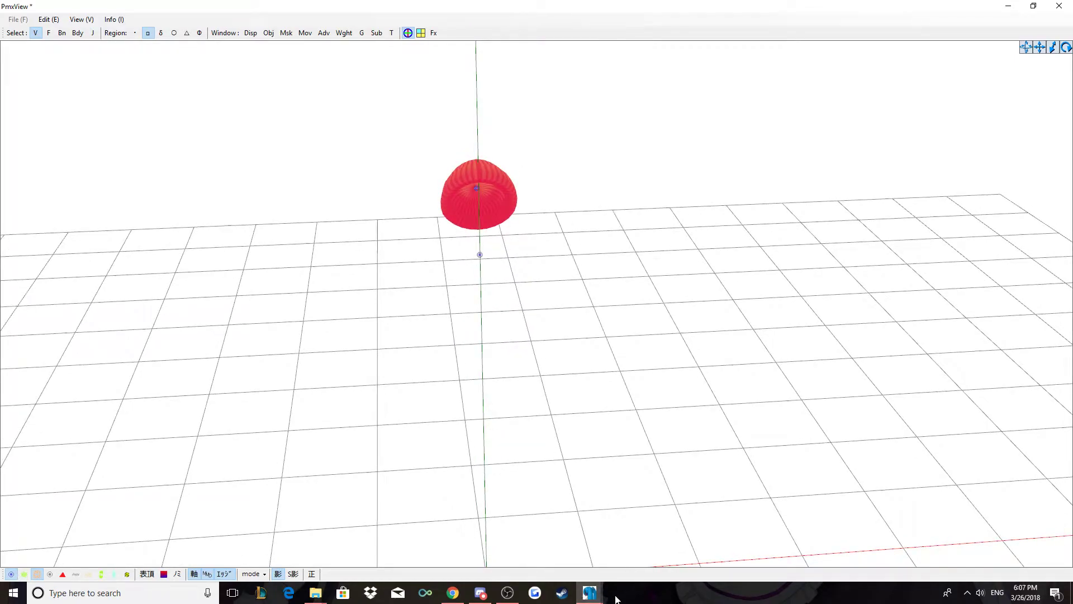
# - Compare the NewMiku and beanie views, and bring the beanie's Pmx Editor window to the front
pyautogui.moveTo(591, 594)
pyautogui.click(506, 539)
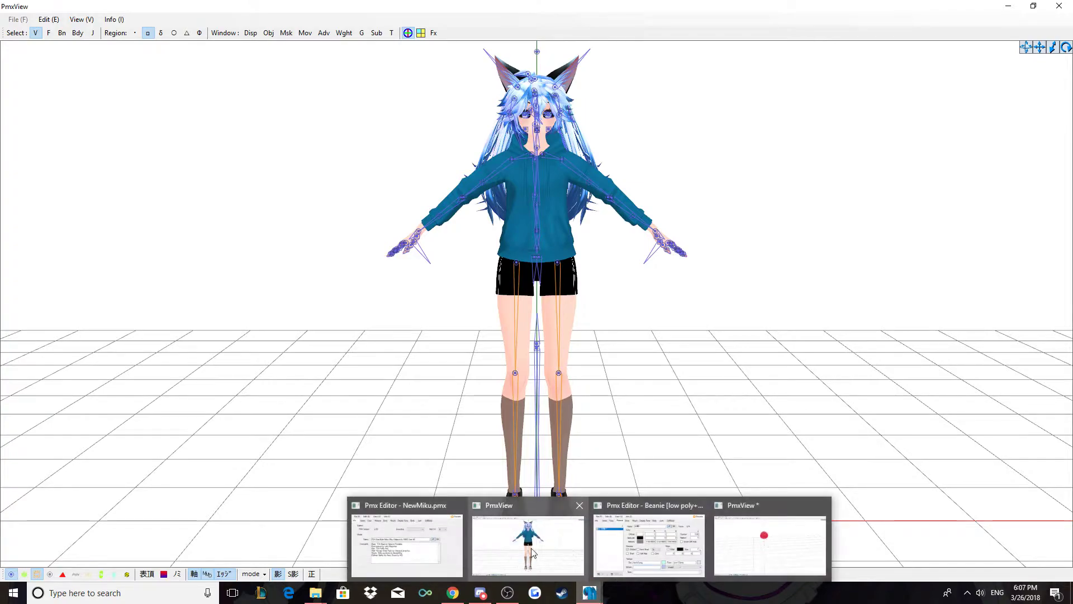
pyautogui.moveTo(675, 542)
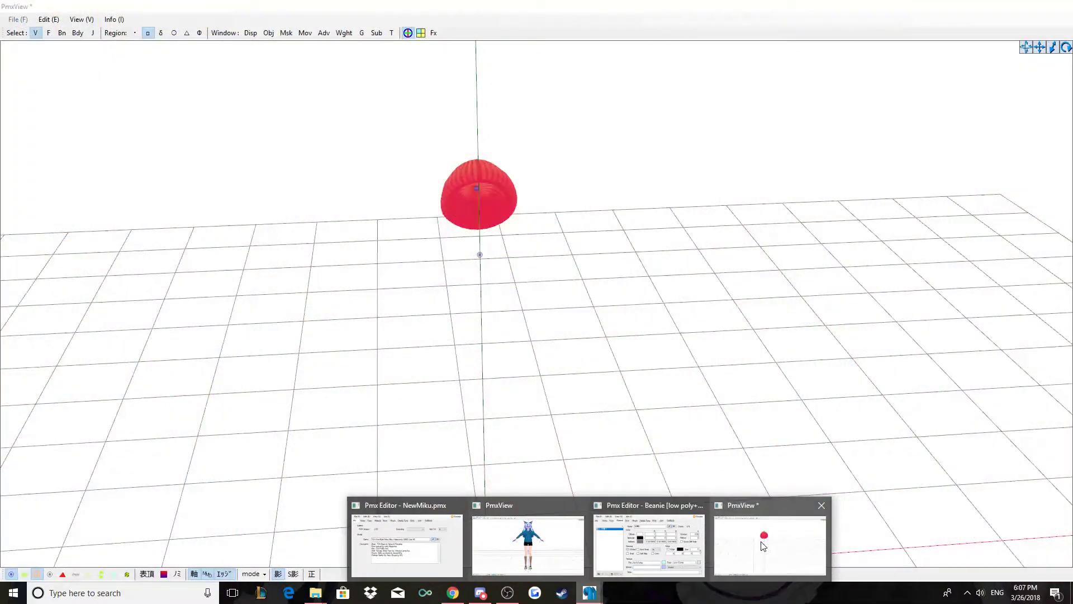
pyautogui.click(761, 545)
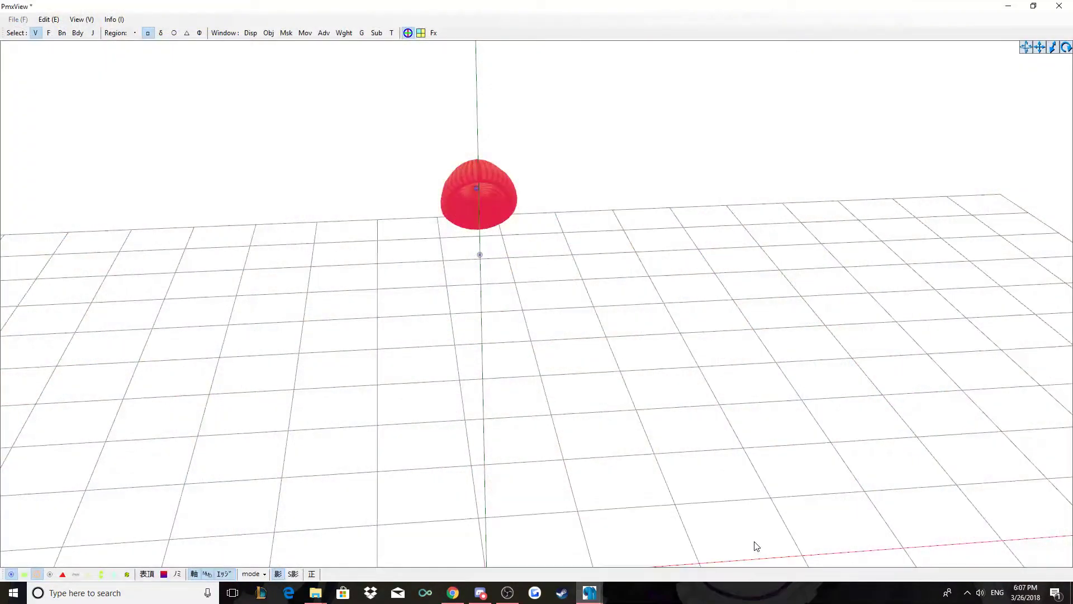
pyautogui.moveTo(585, 601)
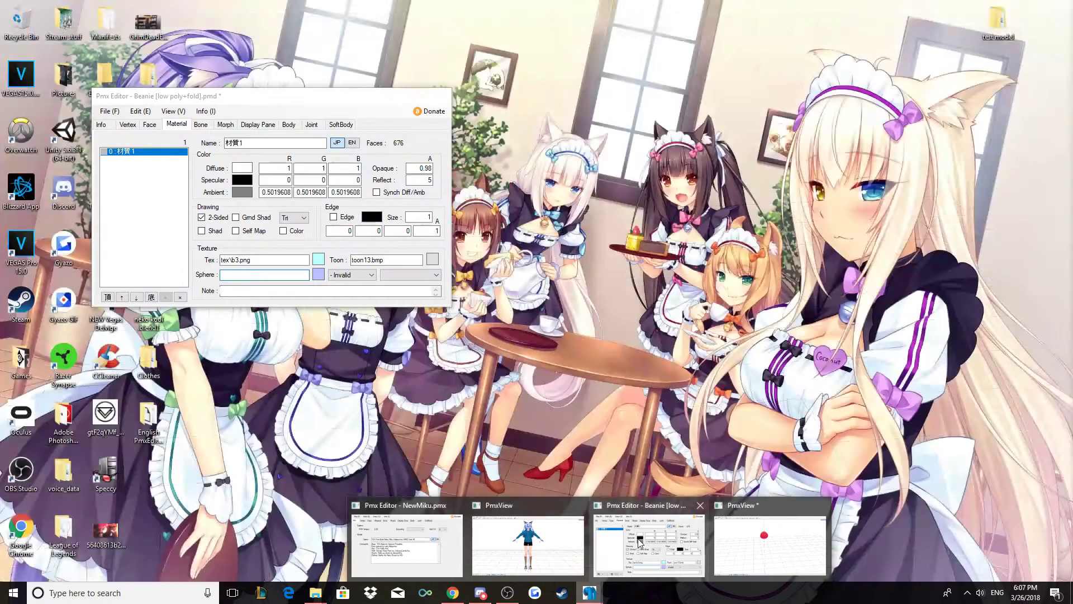
pyautogui.click(640, 542)
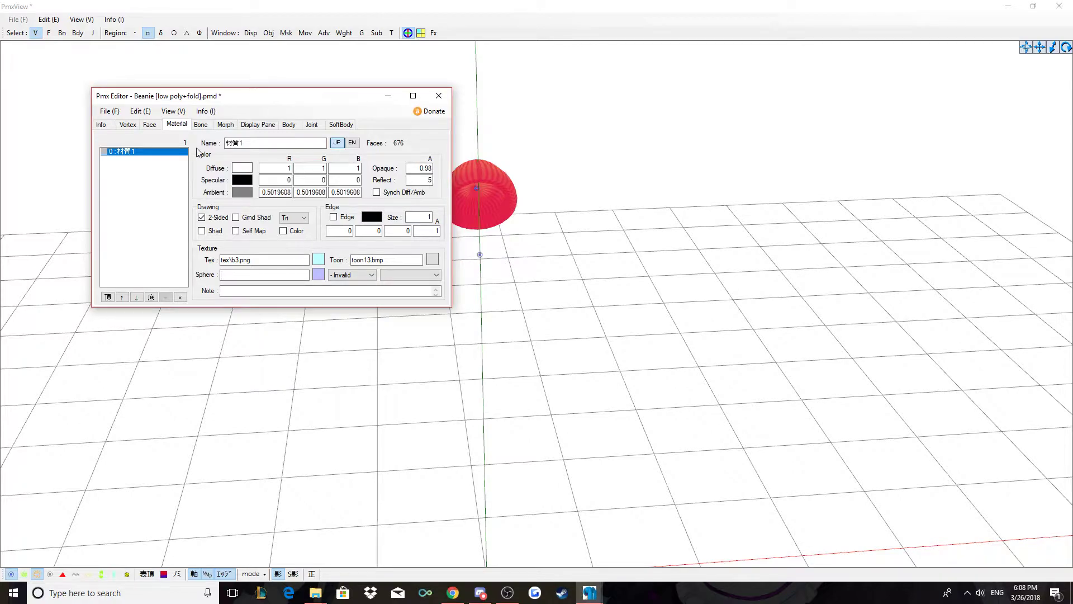
# - Save the beanie over Beanie [low poly+fold].pmd in the MyMiku folder, accepting the non-PMX format, and close its editor instance
pyautogui.click(109, 111)
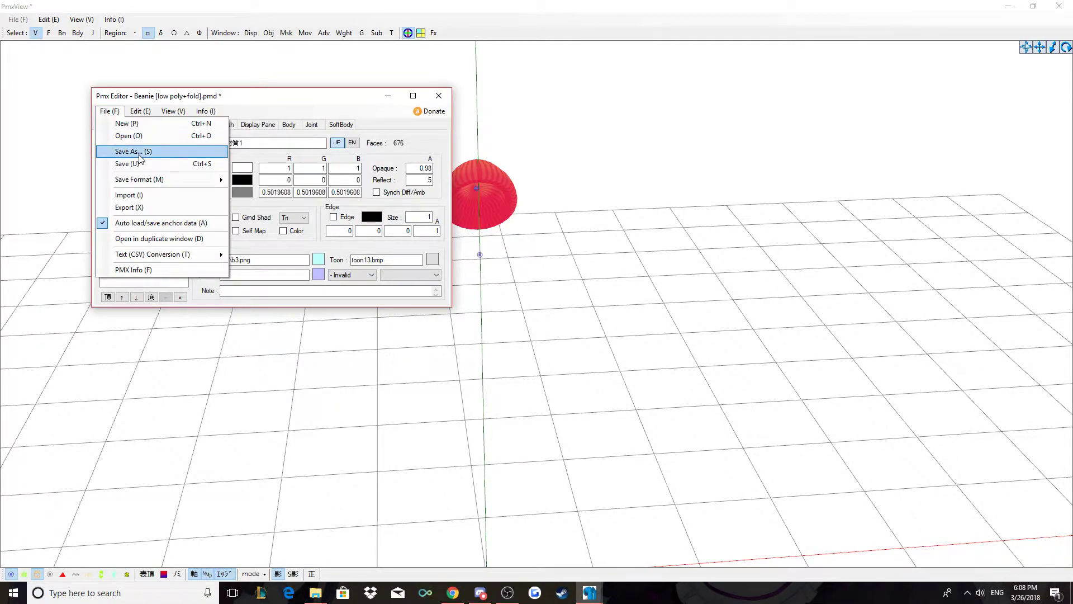
pyautogui.click(171, 165)
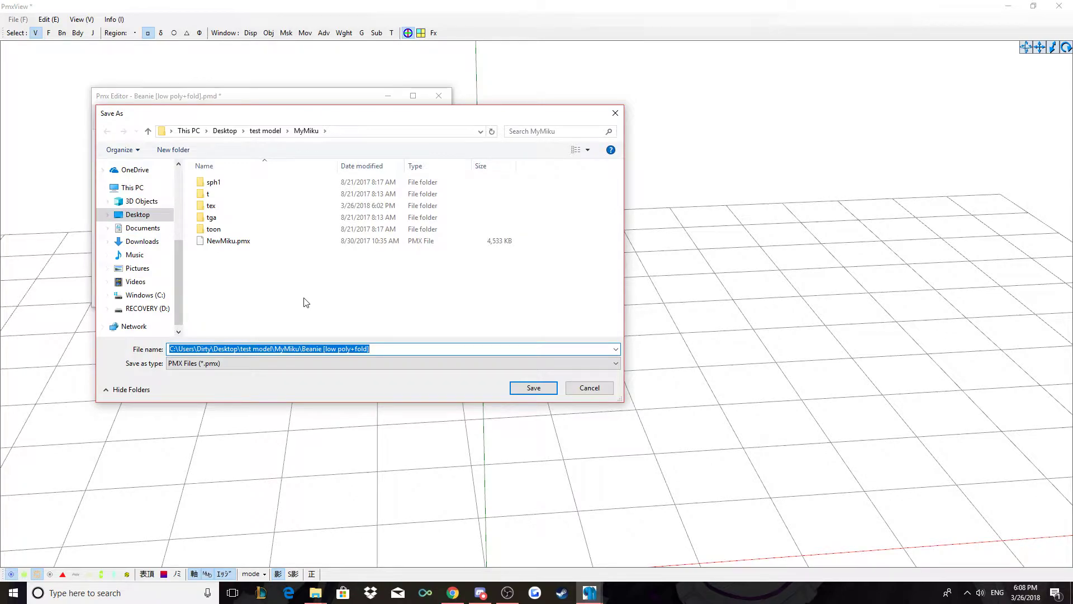
pyautogui.write('bea')
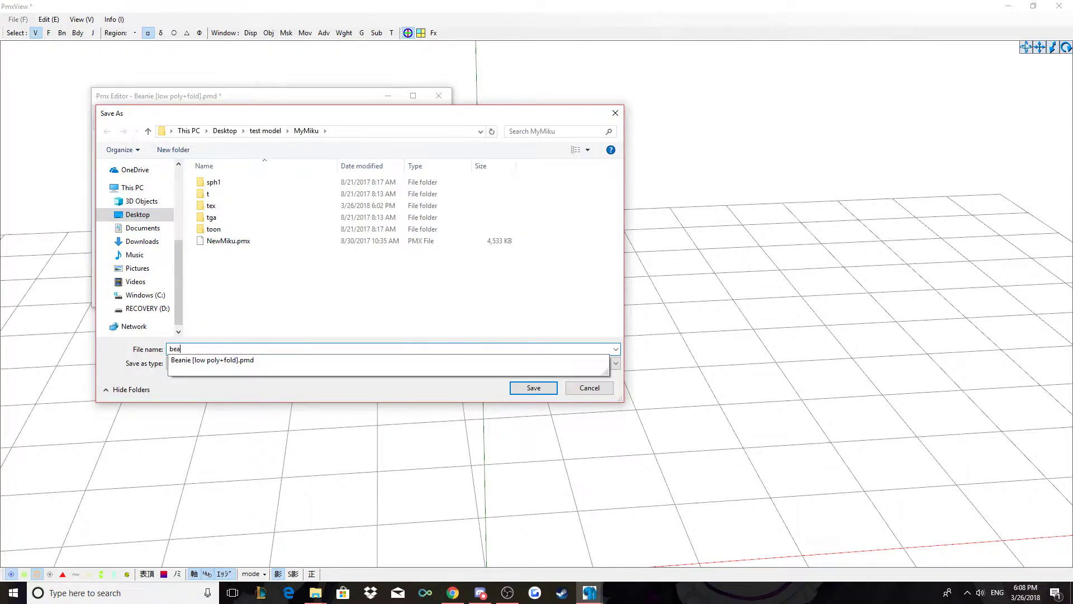
pyautogui.write('nie')
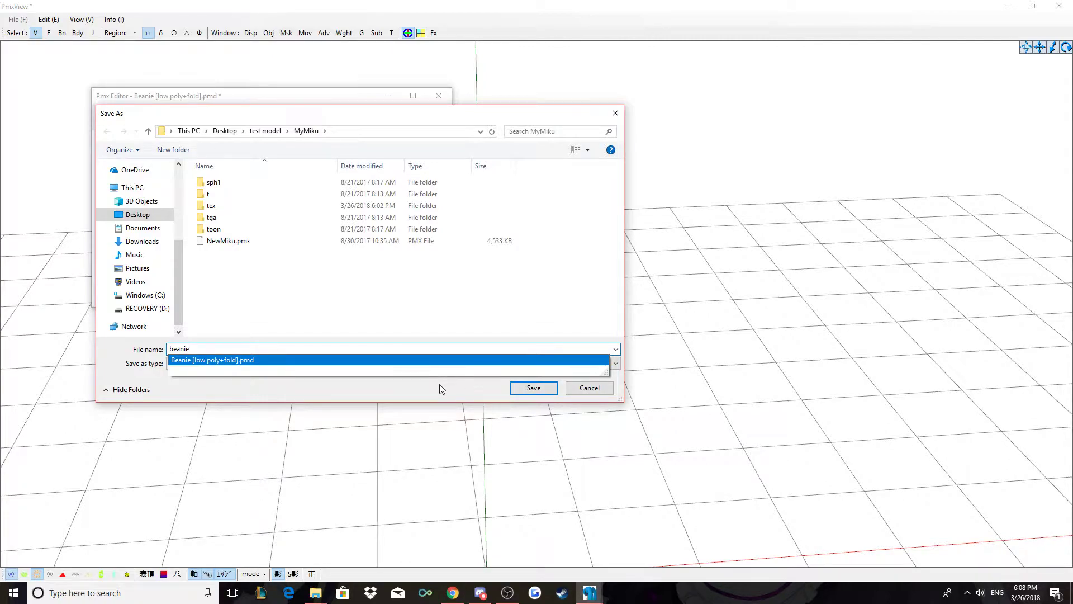
pyautogui.write('.')
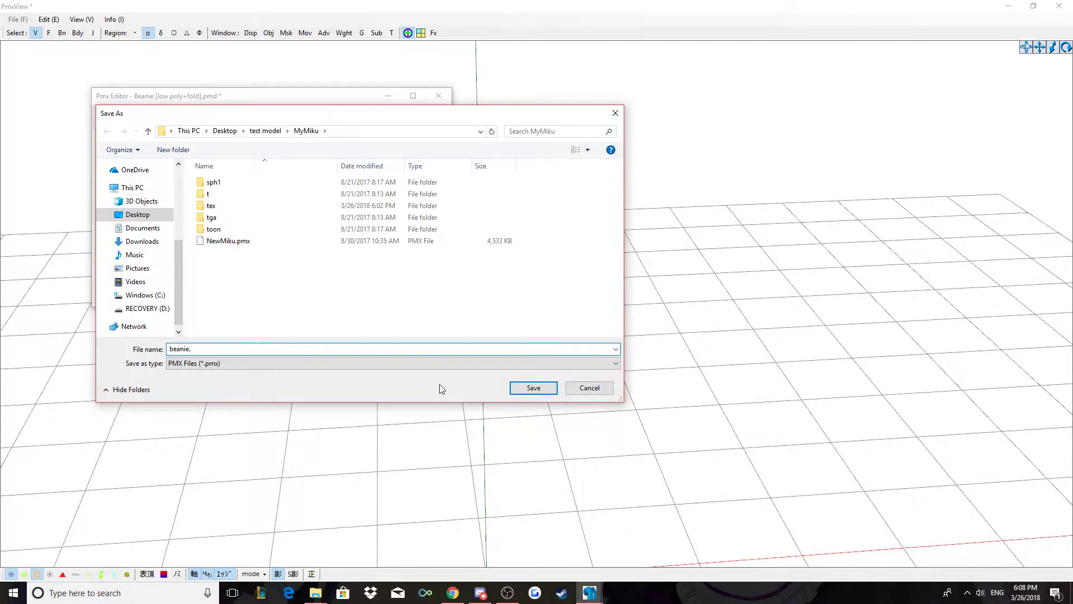
pyautogui.press('BackSpace')
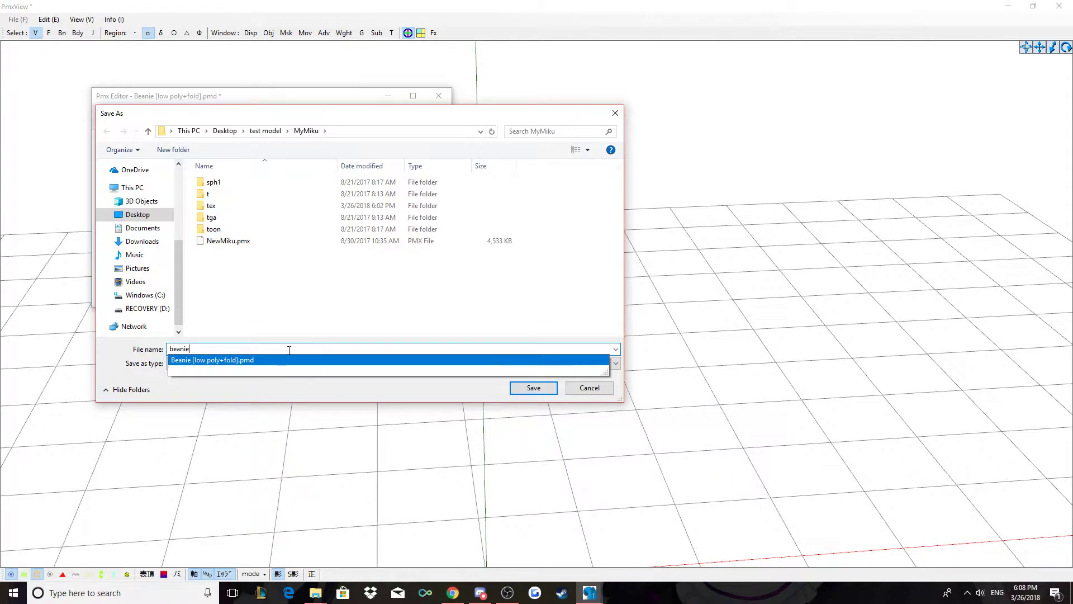
pyautogui.click(526, 388)
pyautogui.click(552, 299)
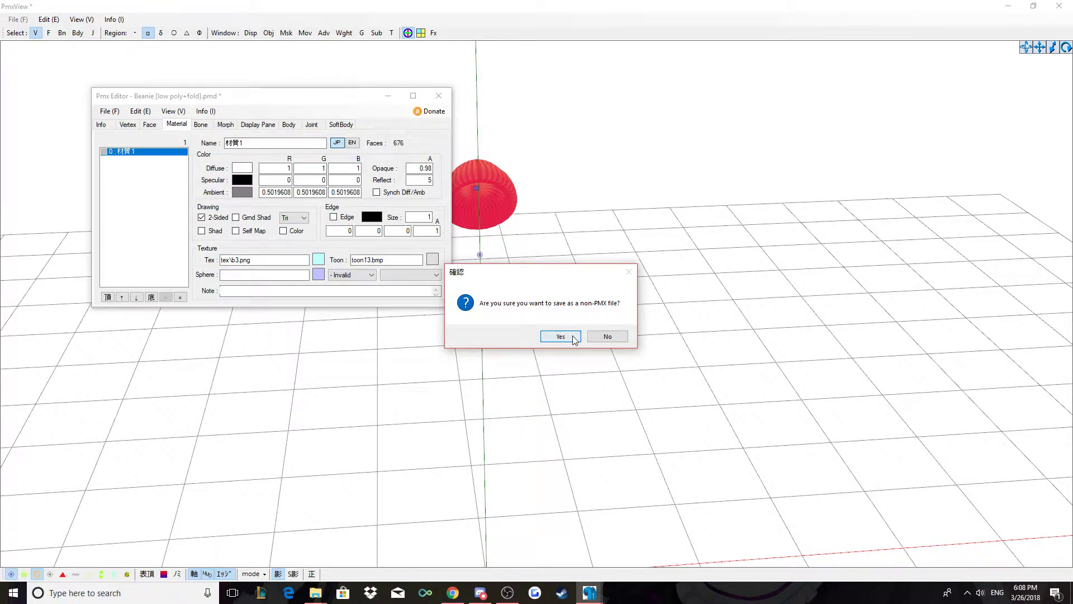
pyautogui.click(561, 337)
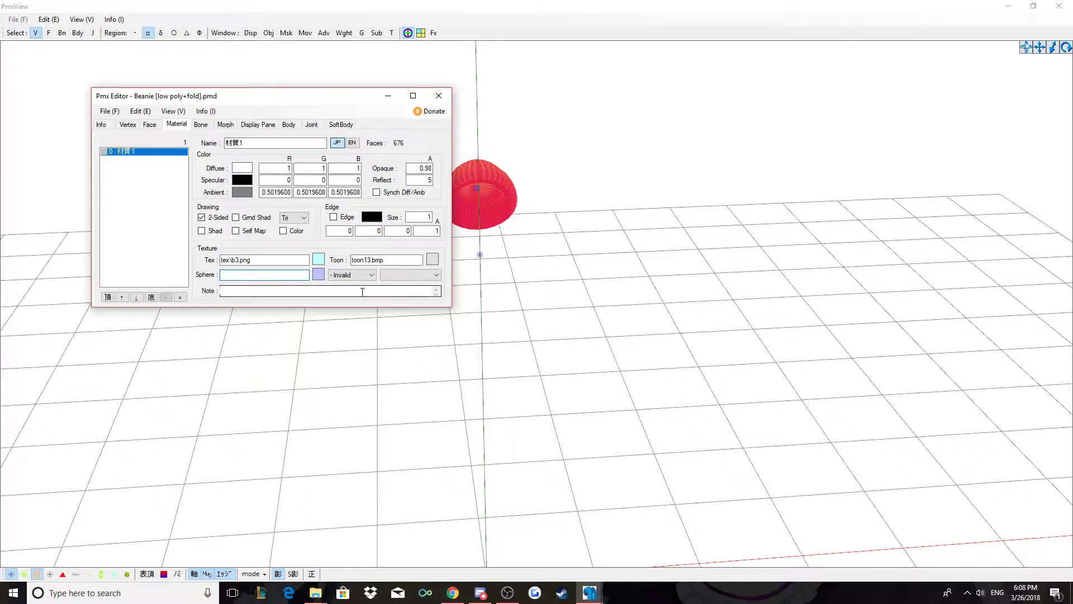
pyautogui.click(439, 96)
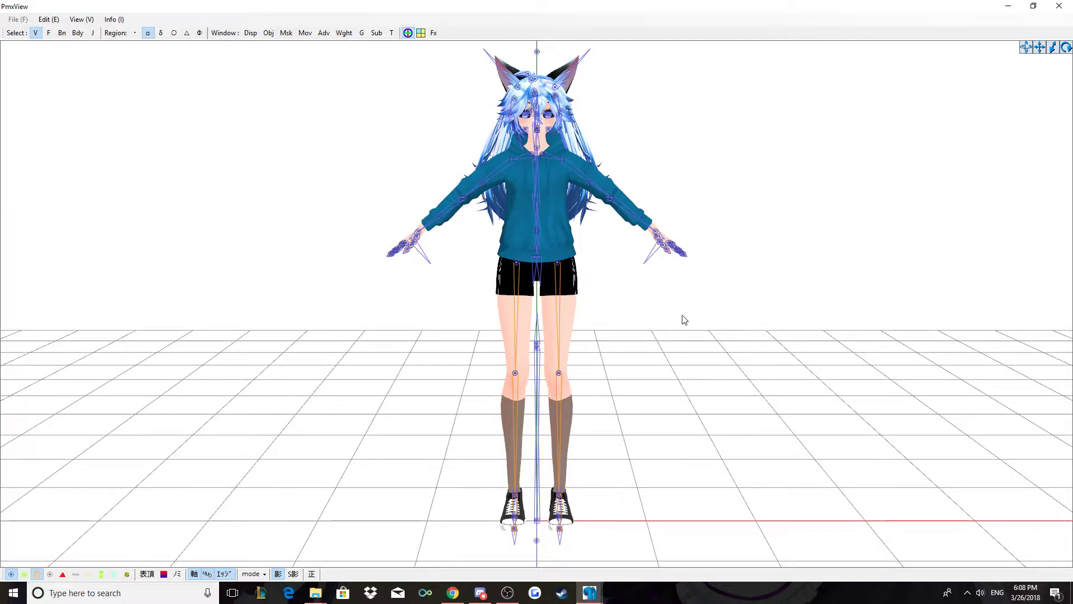
# - Import Beanie [low poly+fold].pmd into NewMiku with the Add option at custom scale 1, choosing to continue the load
pyautogui.moveTo(590, 592)
pyautogui.click(572, 555)
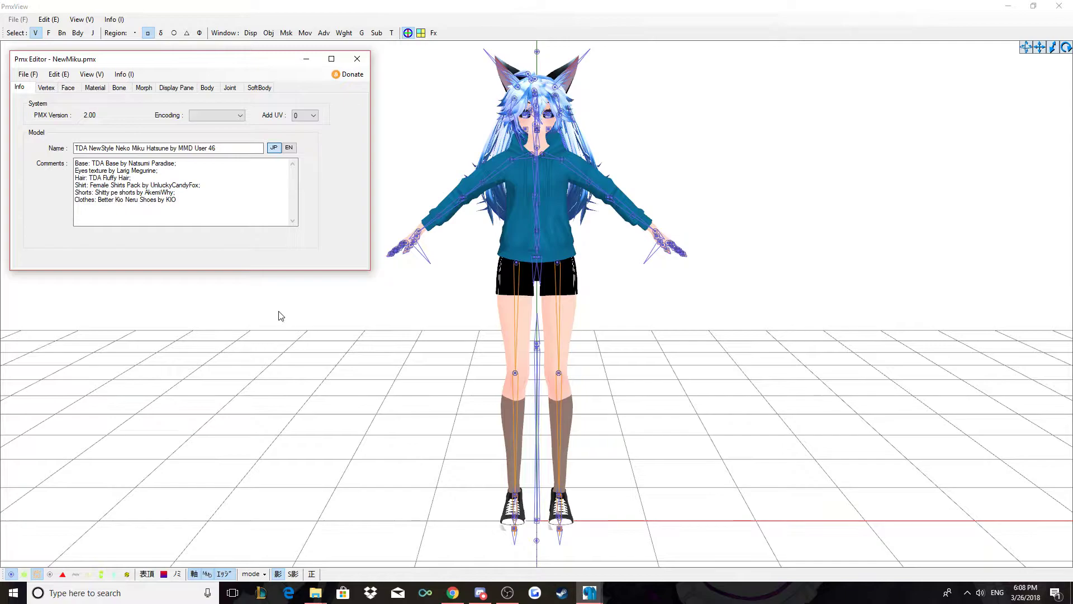
pyautogui.click(28, 74)
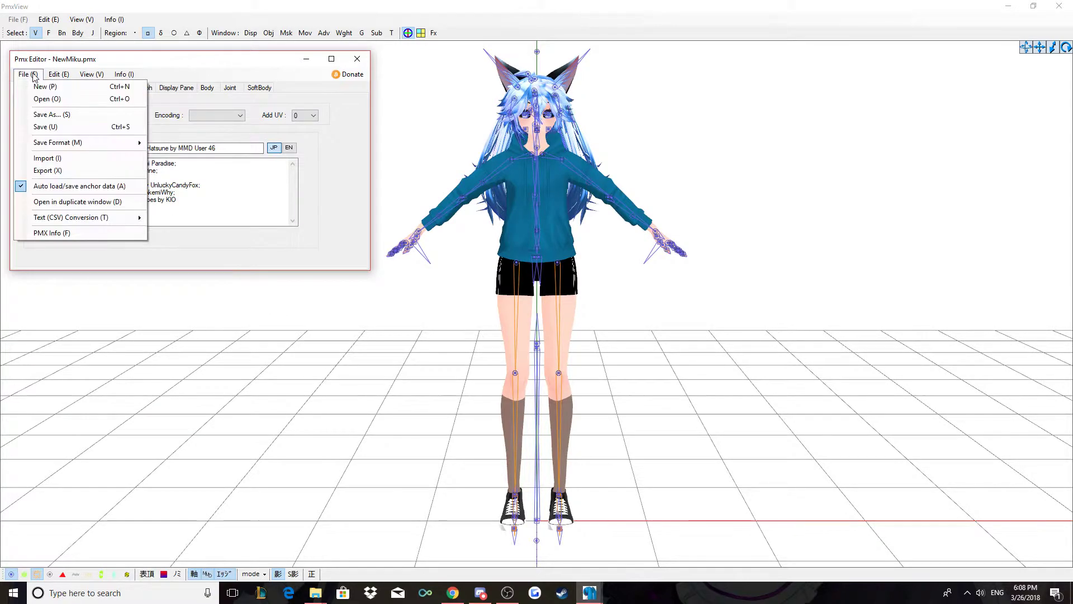
pyautogui.click(71, 159)
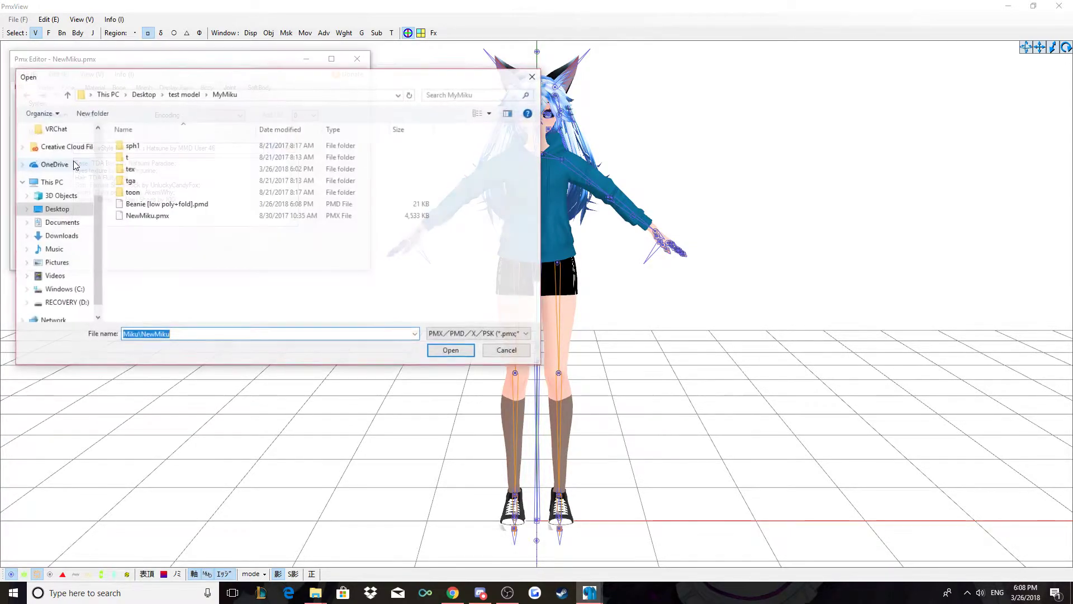
pyautogui.click(168, 204)
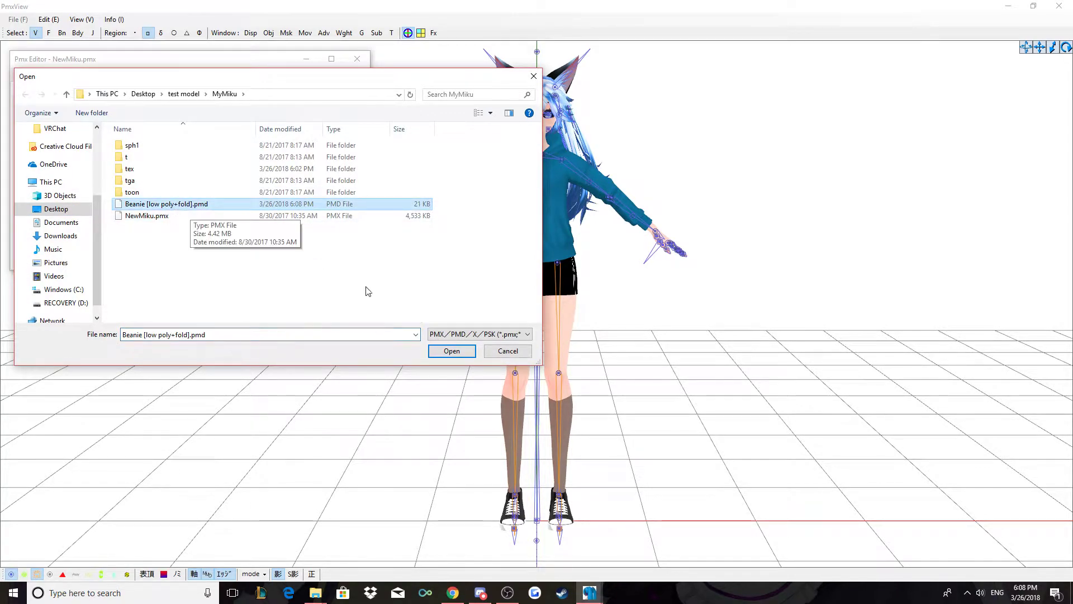
pyautogui.click(445, 352)
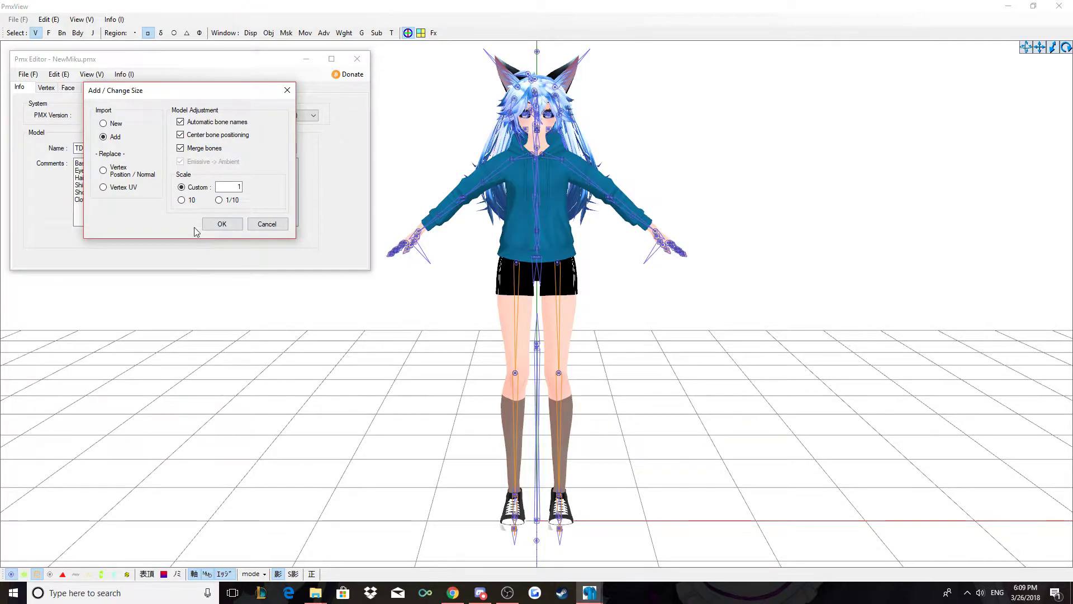
pyautogui.click(240, 185)
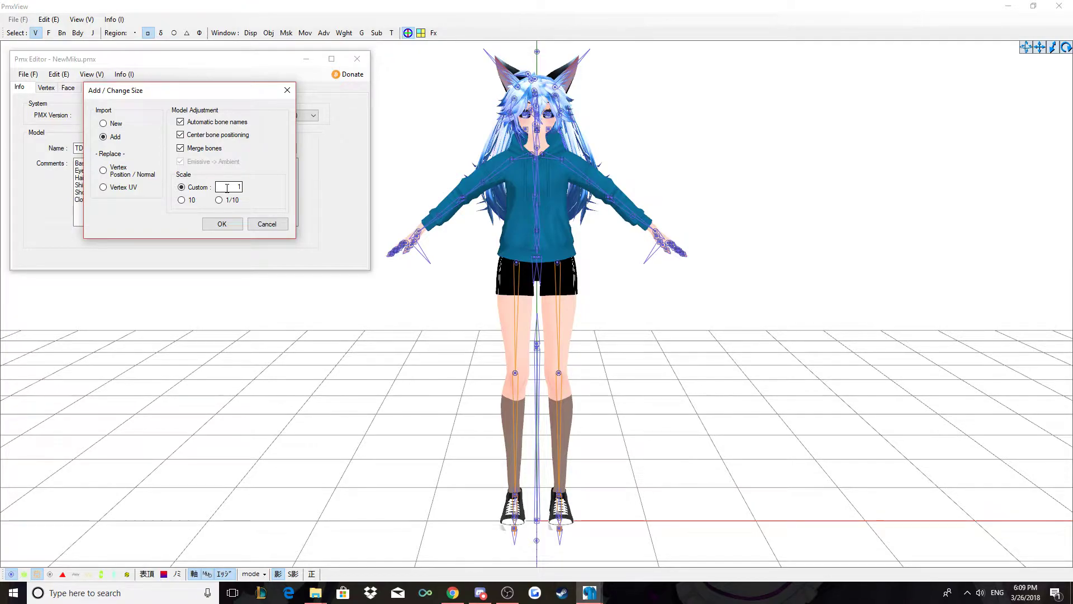
pyautogui.click(222, 225)
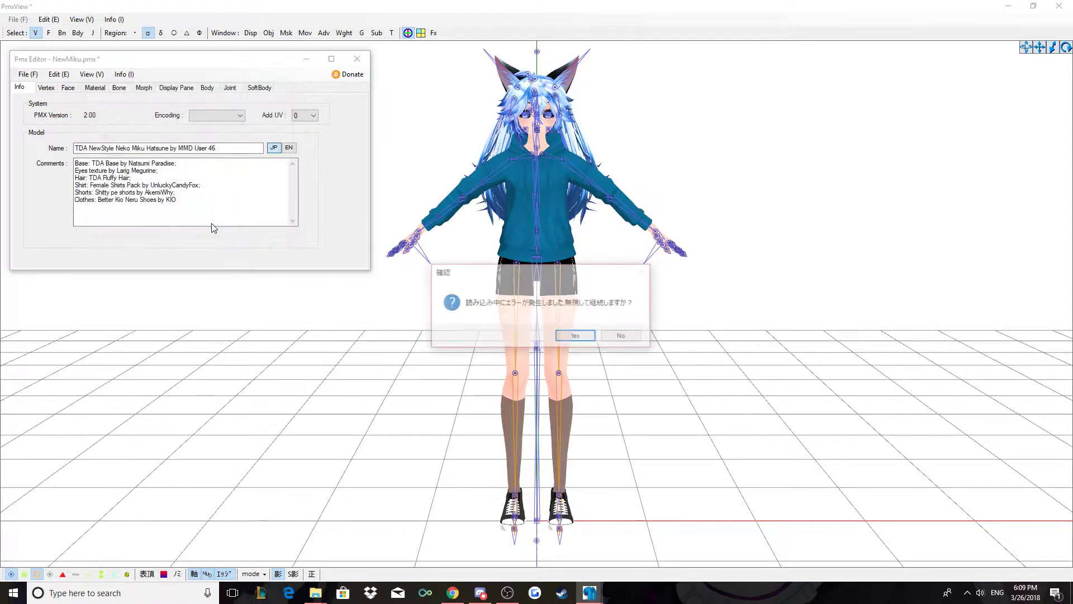
pyautogui.click(573, 338)
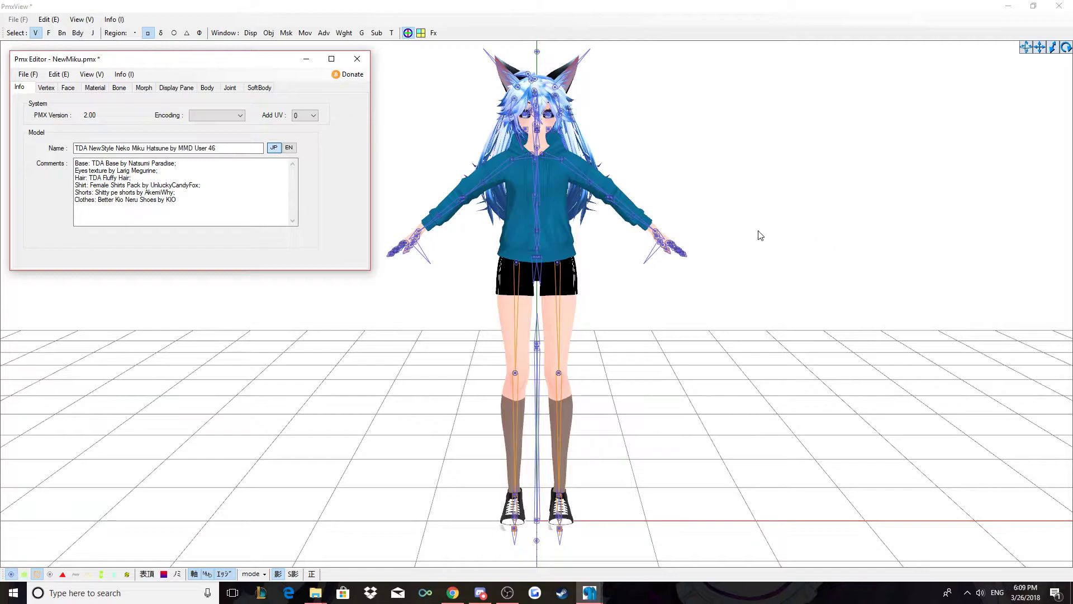
# - Look through NewMiku's materials to the end of the list and inspect the settings of the last one, 39
pyautogui.click(94, 88)
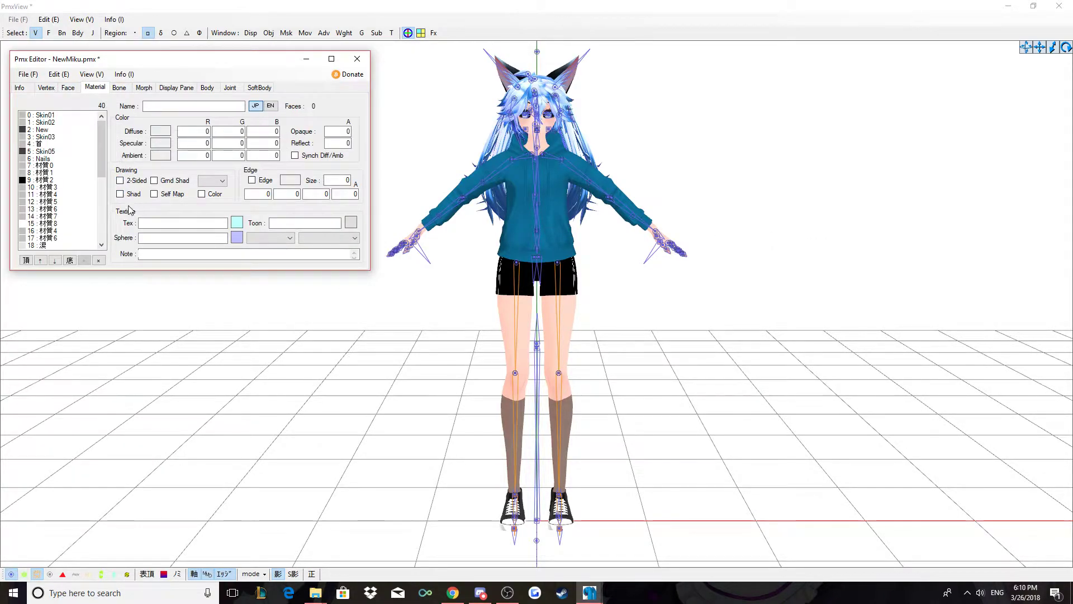
pyautogui.moveTo(100, 150); pyautogui.dragTo(98, 230)
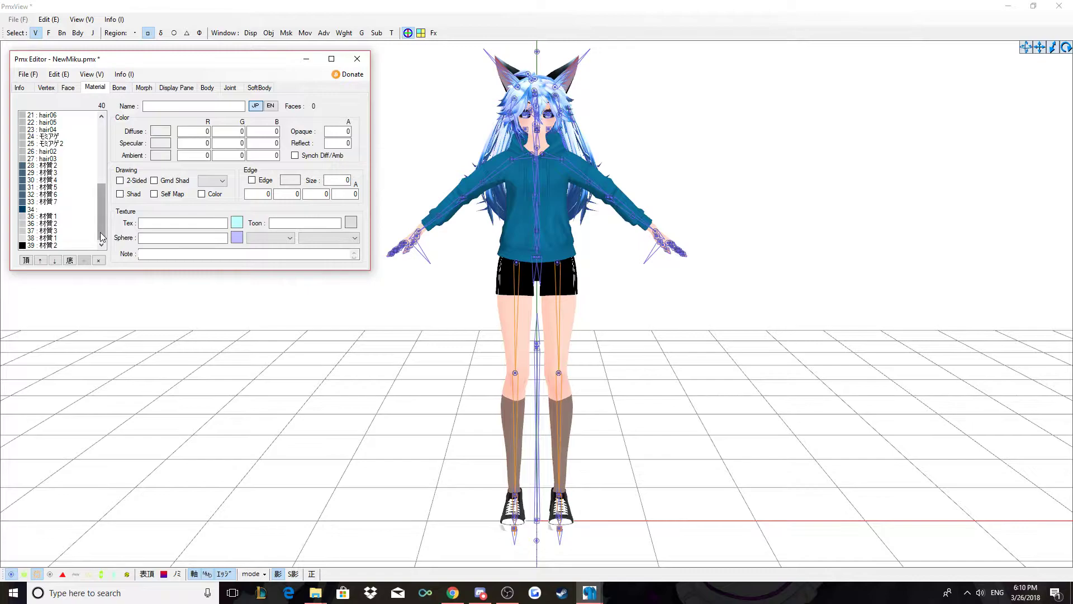
pyautogui.moveTo(99, 232)
pyautogui.mouseDown()
pyautogui.moveTo(95, 155)
pyautogui.moveTo(106, 153)
pyautogui.moveTo(108, 241)
pyautogui.mouseUp()
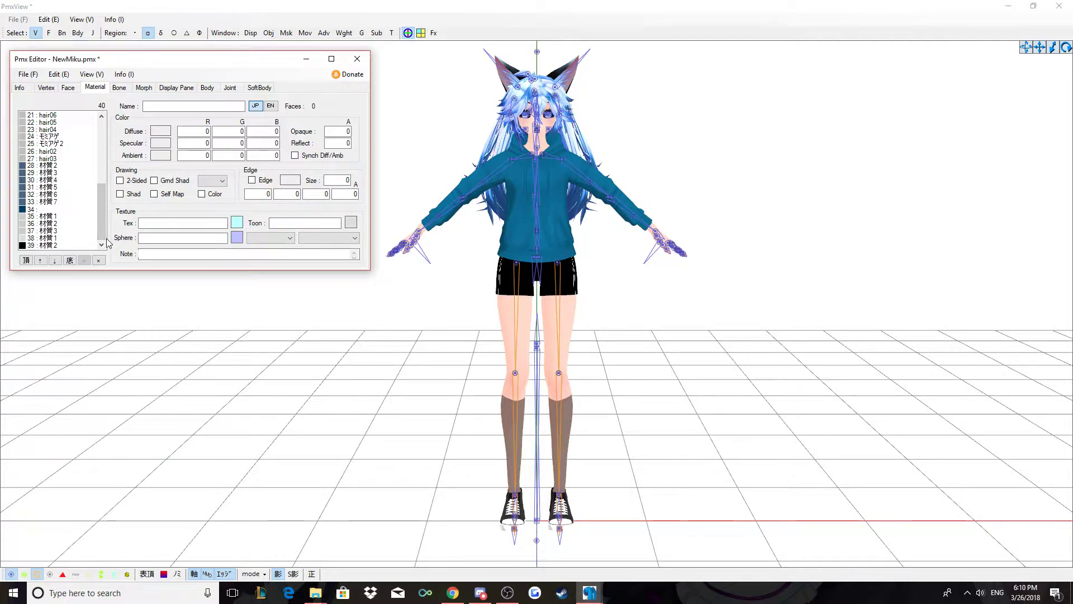
pyautogui.click(63, 245)
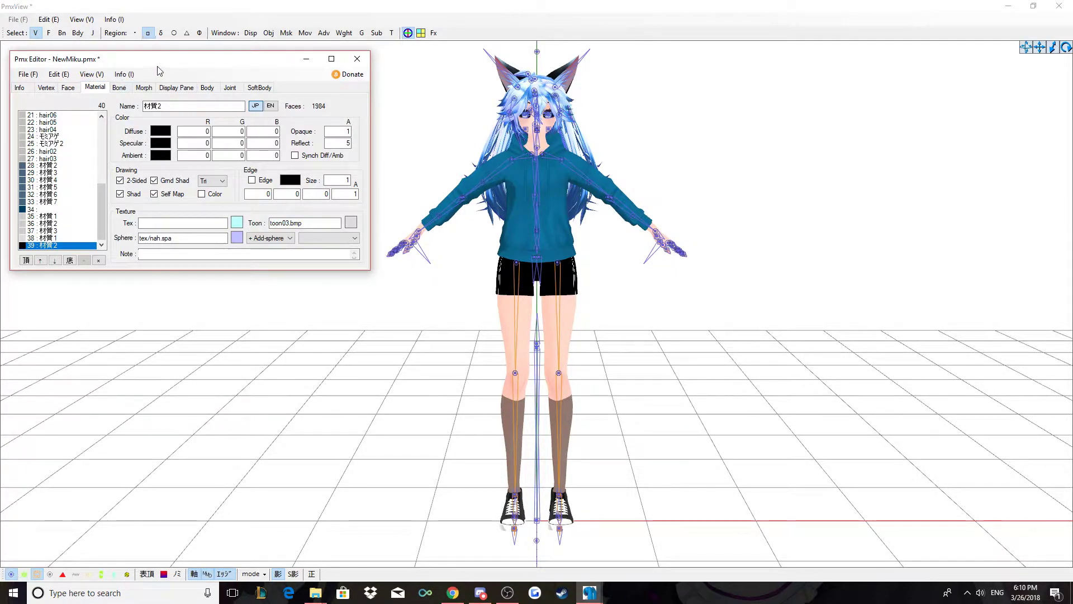
# - Open vertex masking and temporarily hide materials Skin01, New, 首 and 材質0 to see which parts they cover, restoring them in reverse order
pyautogui.click(286, 33)
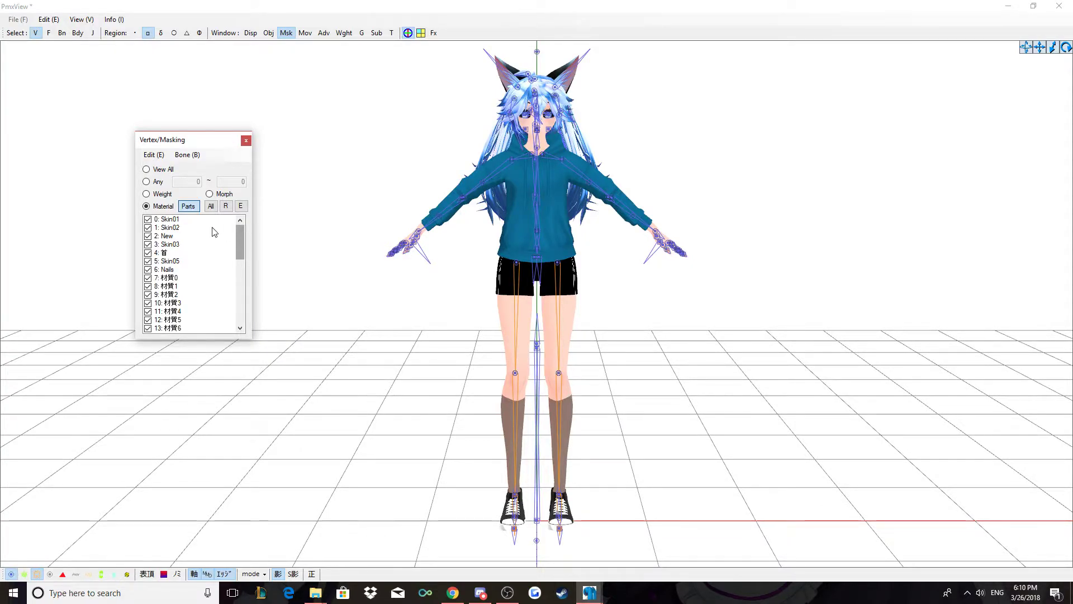
pyautogui.click(148, 219)
pyautogui.click(149, 236)
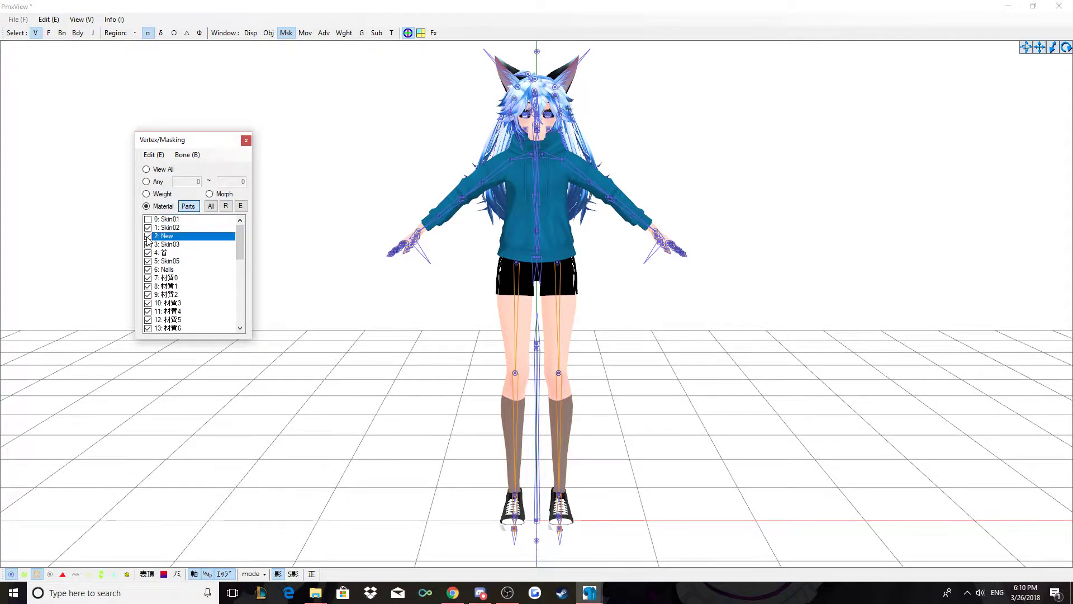
pyautogui.click(148, 237)
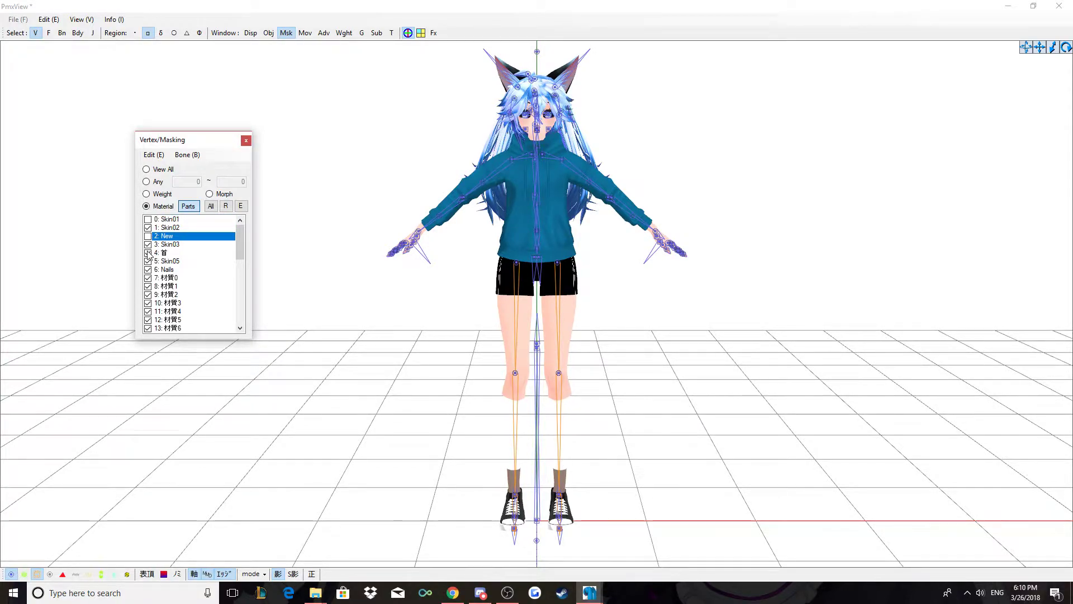
pyautogui.click(148, 253)
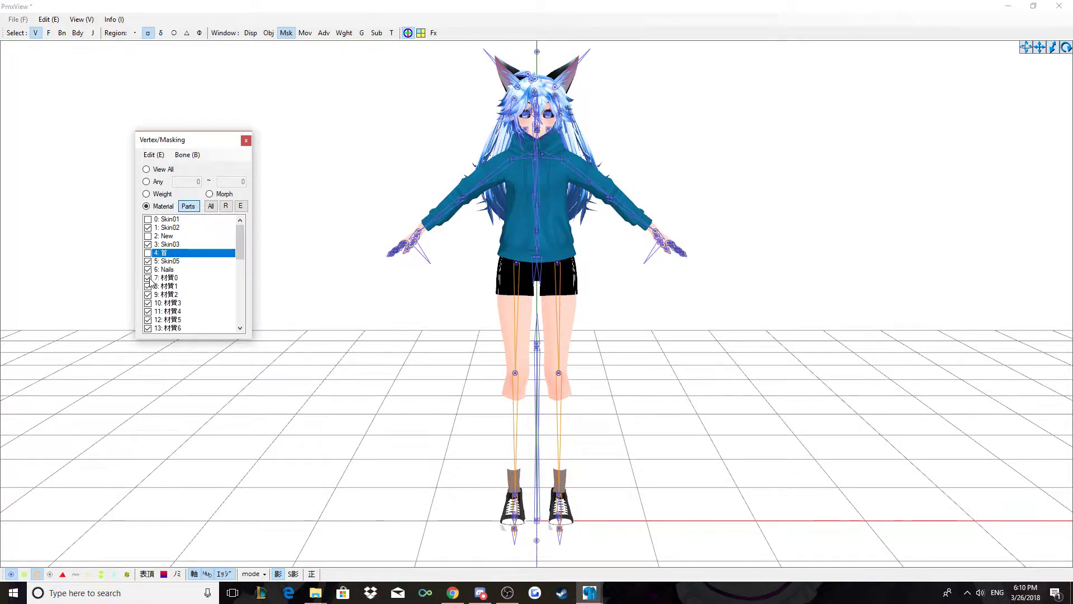
pyautogui.click(149, 277)
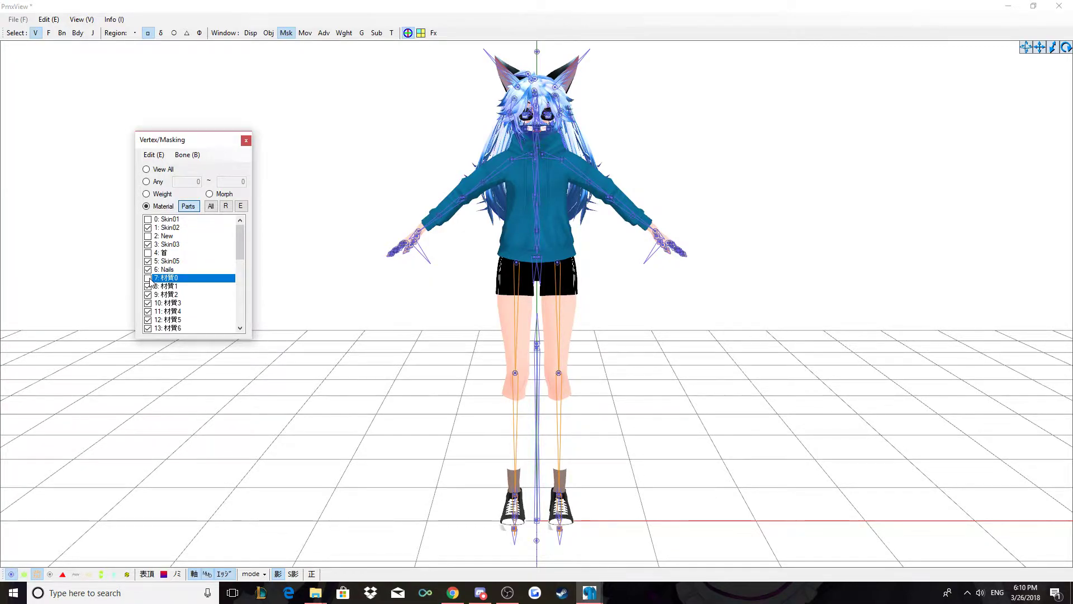
pyautogui.click(149, 278)
pyautogui.click(149, 253)
pyautogui.click(148, 237)
pyautogui.click(149, 220)
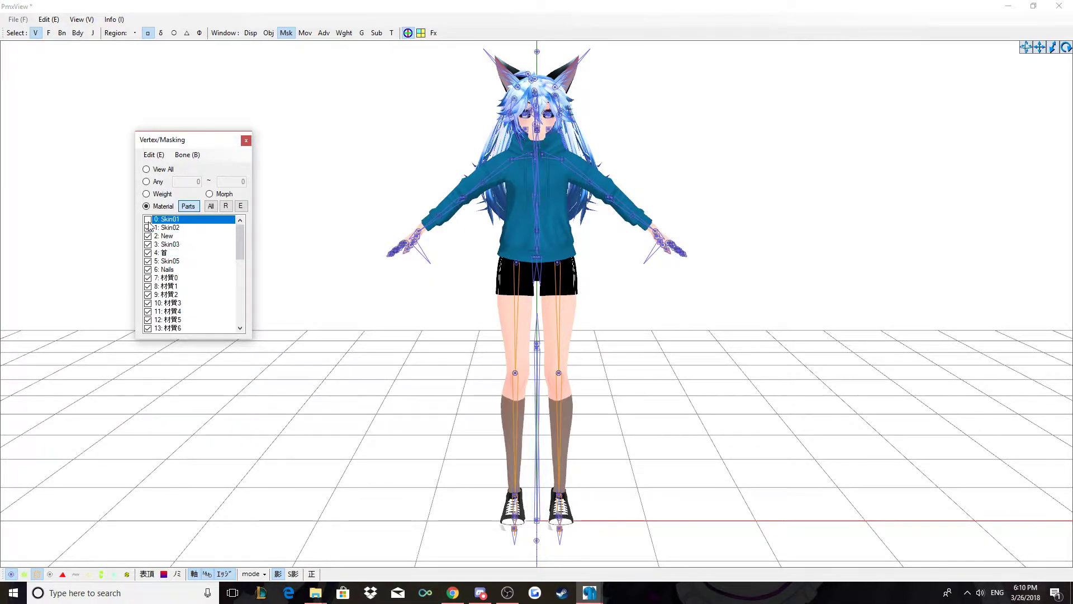
# - Hide and show the last material, 39: 材質2, to identify which part of the model it covers
pyautogui.scroll(-9, 174, 279)
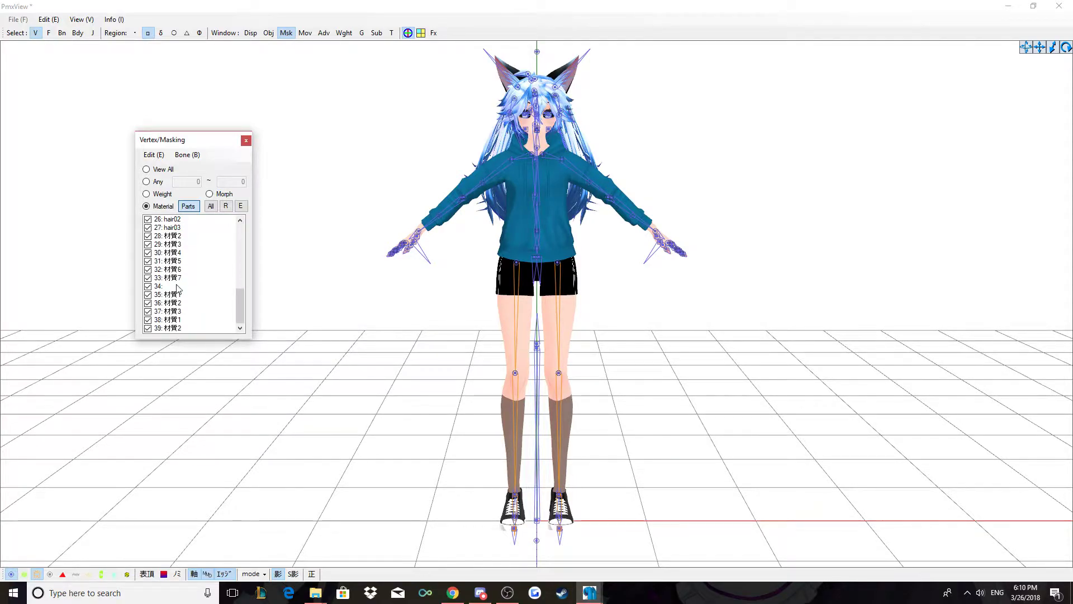
pyautogui.click(147, 329)
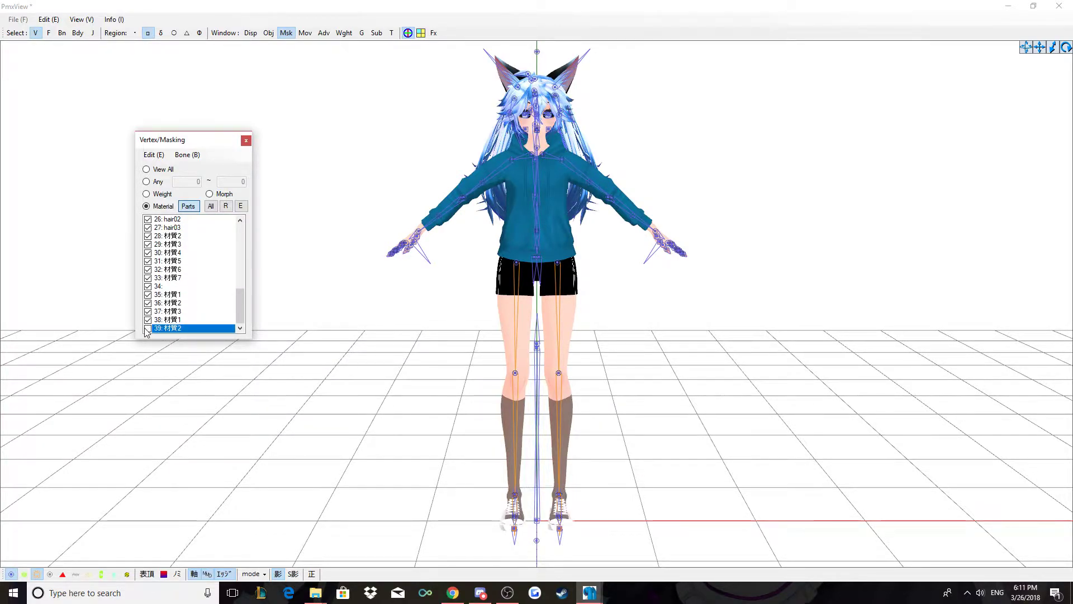
pyautogui.click(147, 329)
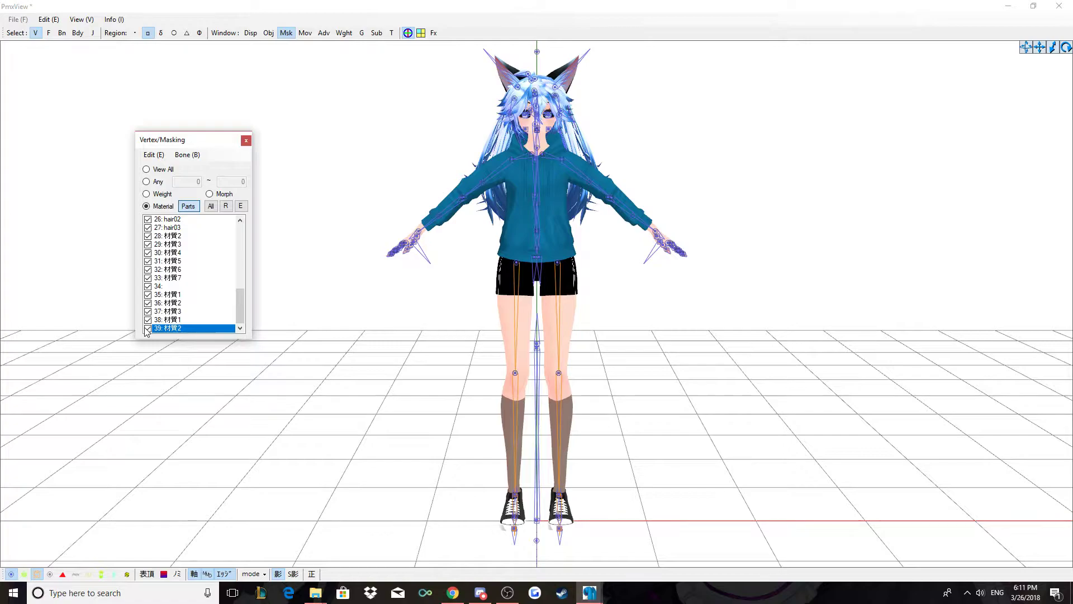
# - Toggle the visibility of material 39: 材質2 once more and open a second PMX Editor instance with its model view maximised
pyautogui.click(148, 329)
pyautogui.click(147, 329)
pyautogui.rightClick(591, 584)
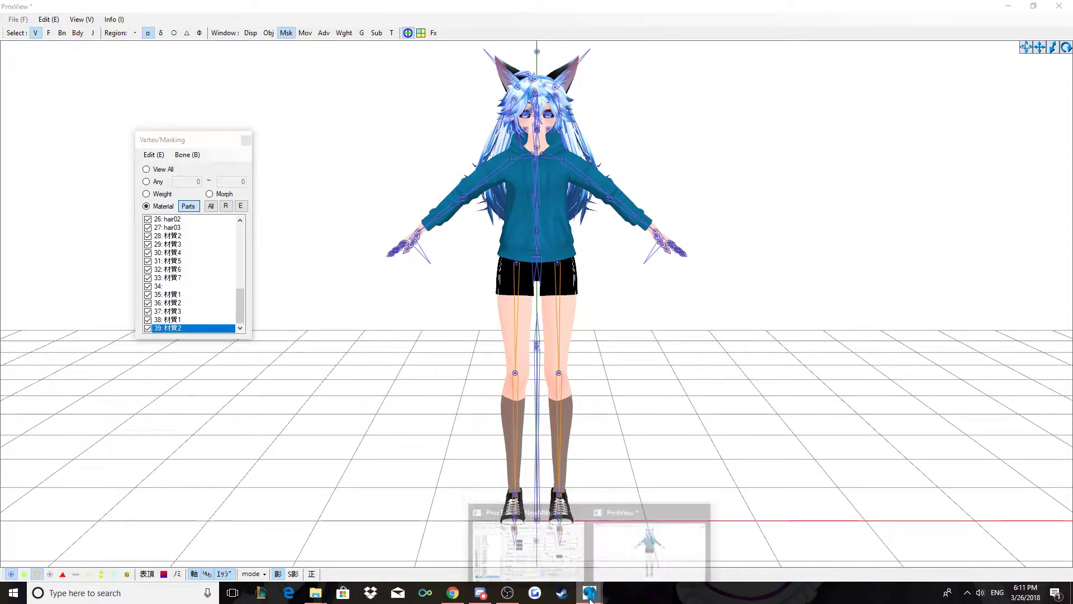
pyautogui.click(585, 532)
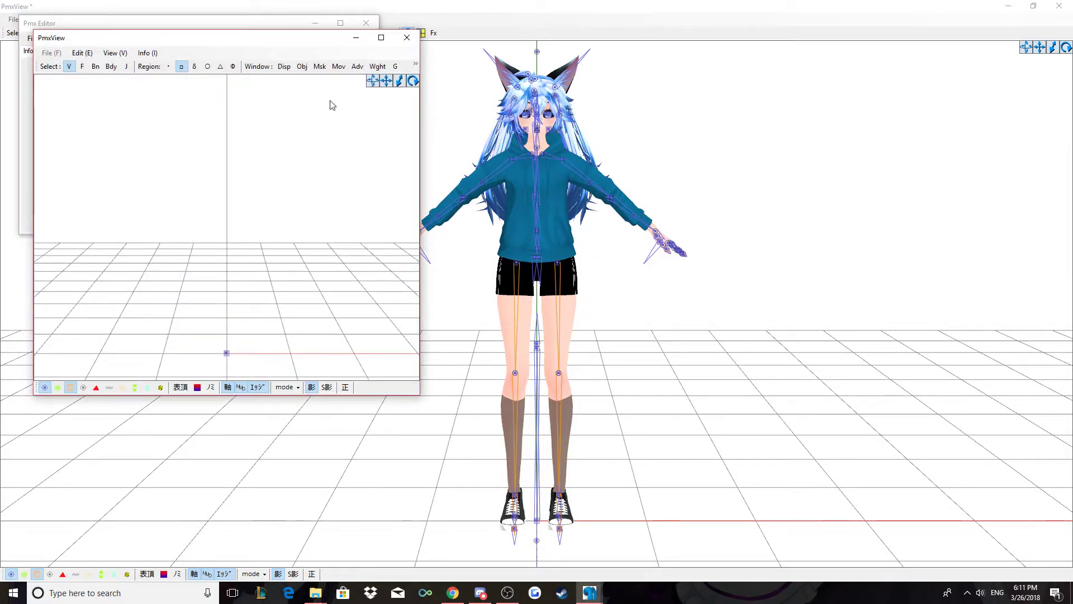
pyautogui.click(381, 36)
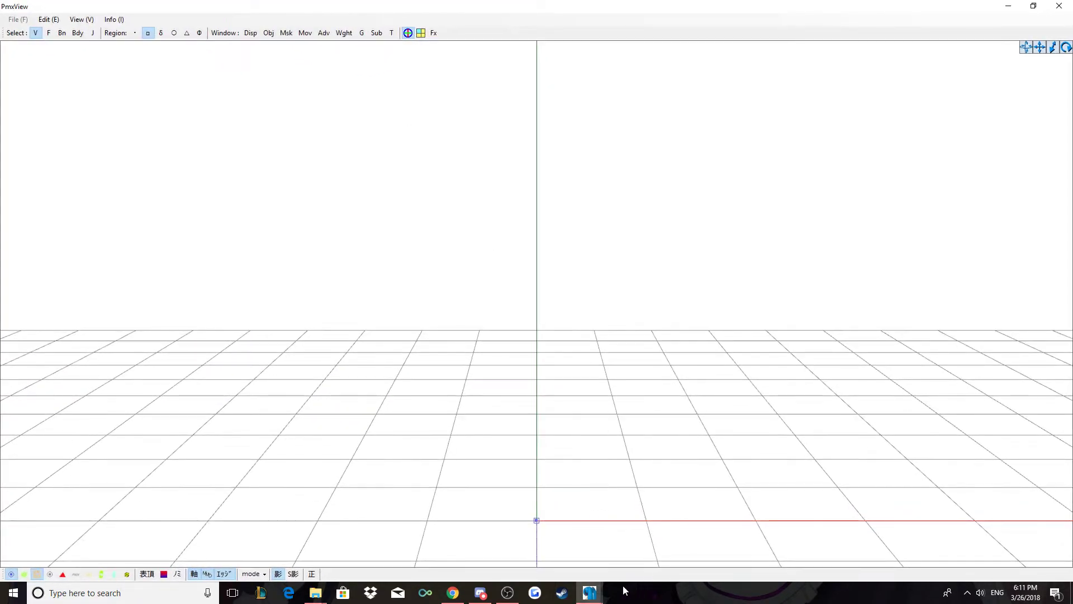
# - Open Beanie [low poly+fold].pmd from the MyMiku folder in the second editor and check its material list
pyautogui.moveTo(589, 599)
pyautogui.click(625, 551)
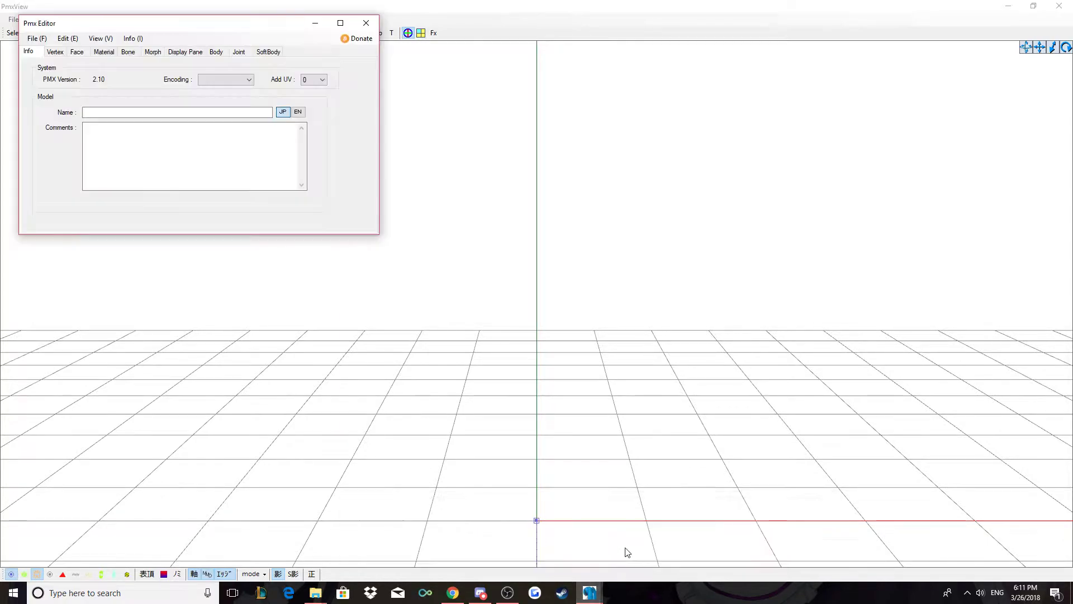
pyautogui.click(39, 42)
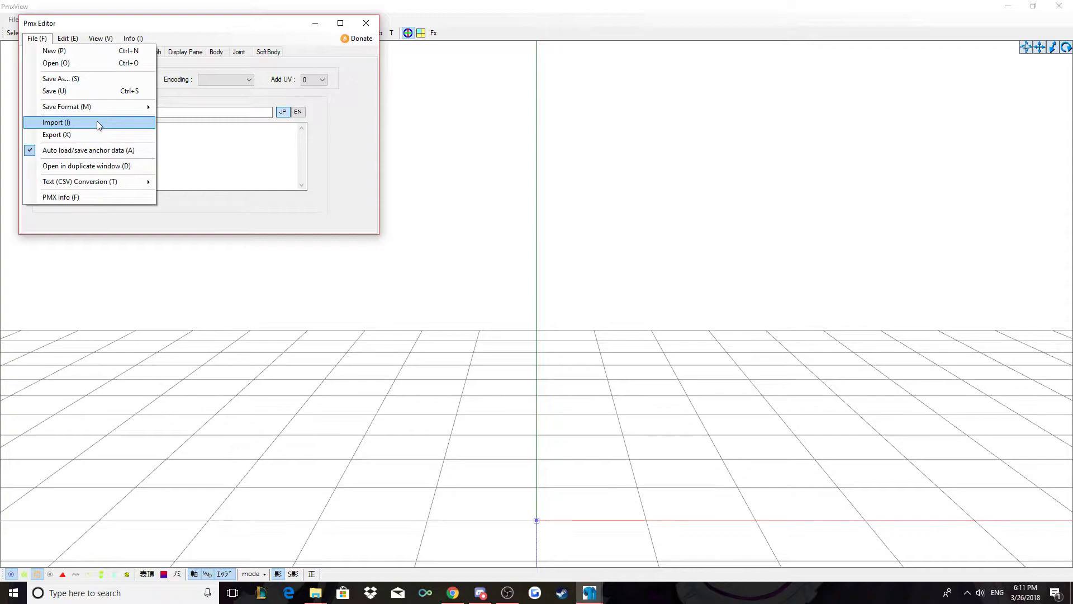
pyautogui.click(81, 64)
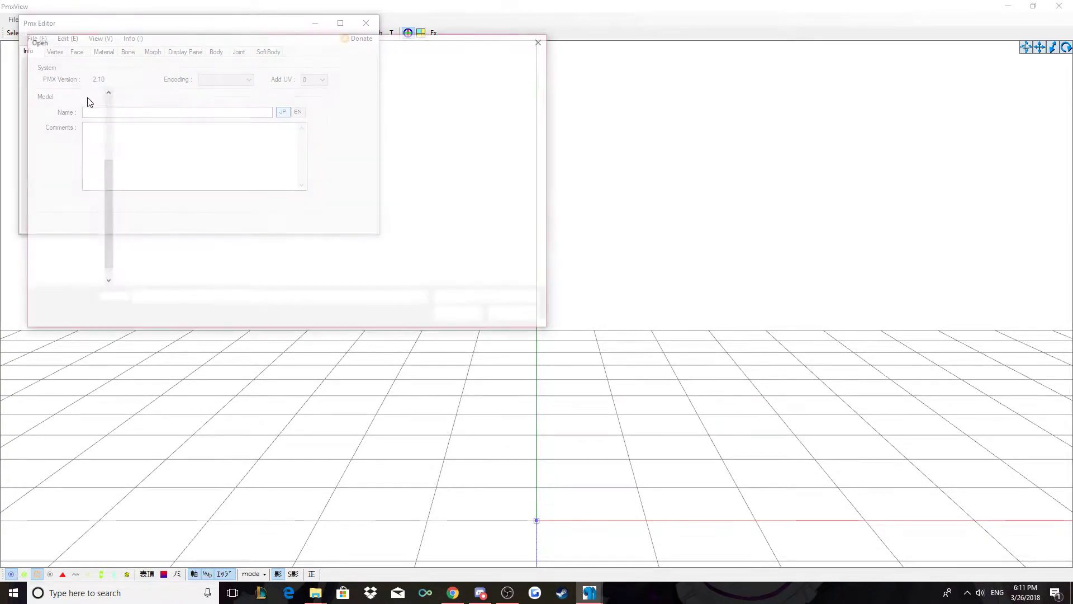
pyautogui.click(162, 167)
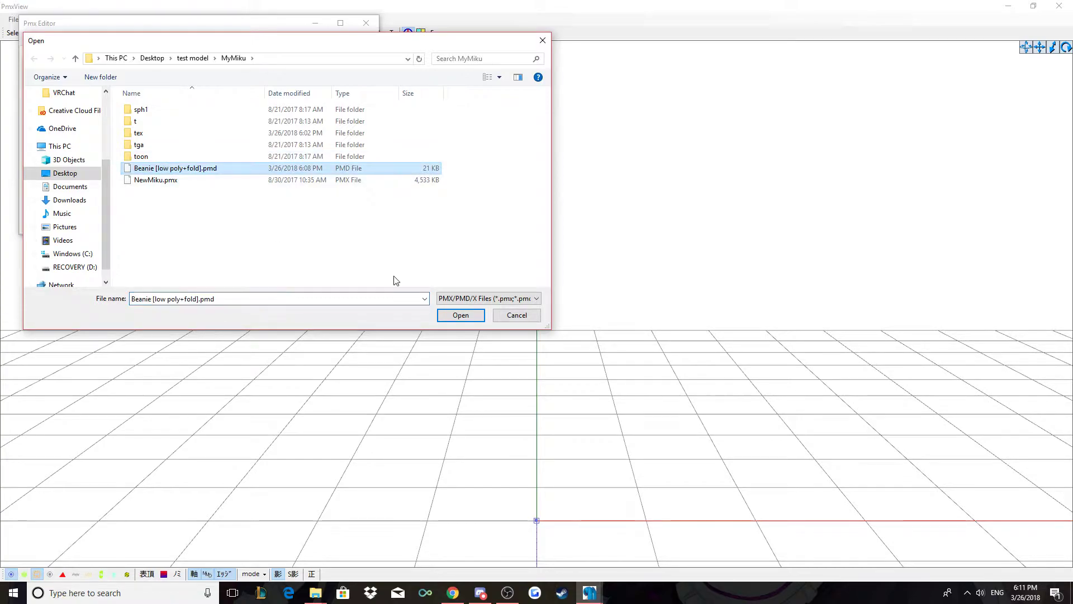
pyautogui.click(461, 315)
pyautogui.click(573, 337)
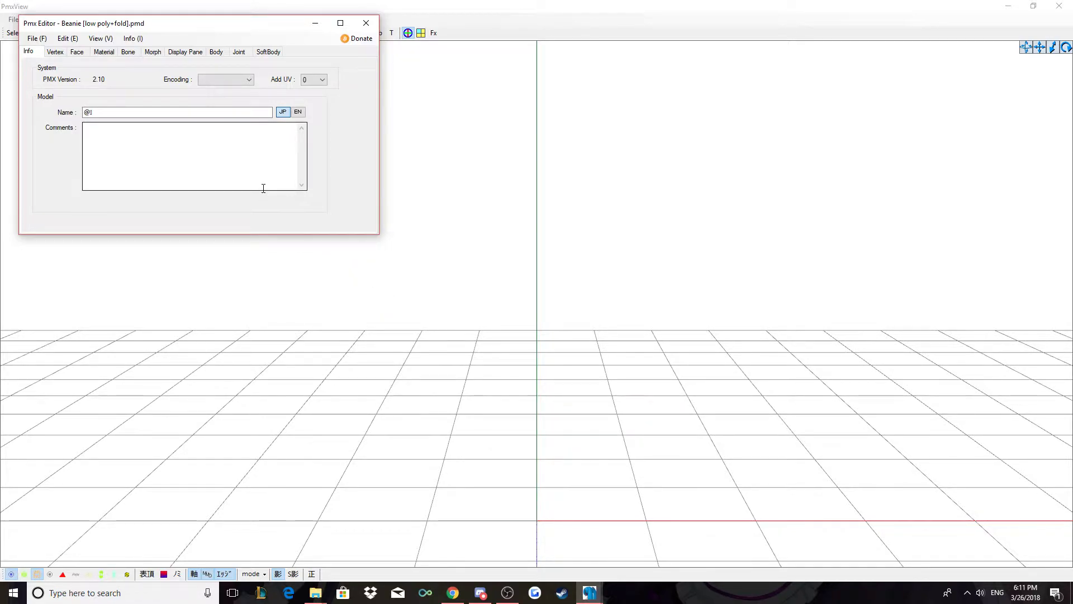
pyautogui.click(104, 52)
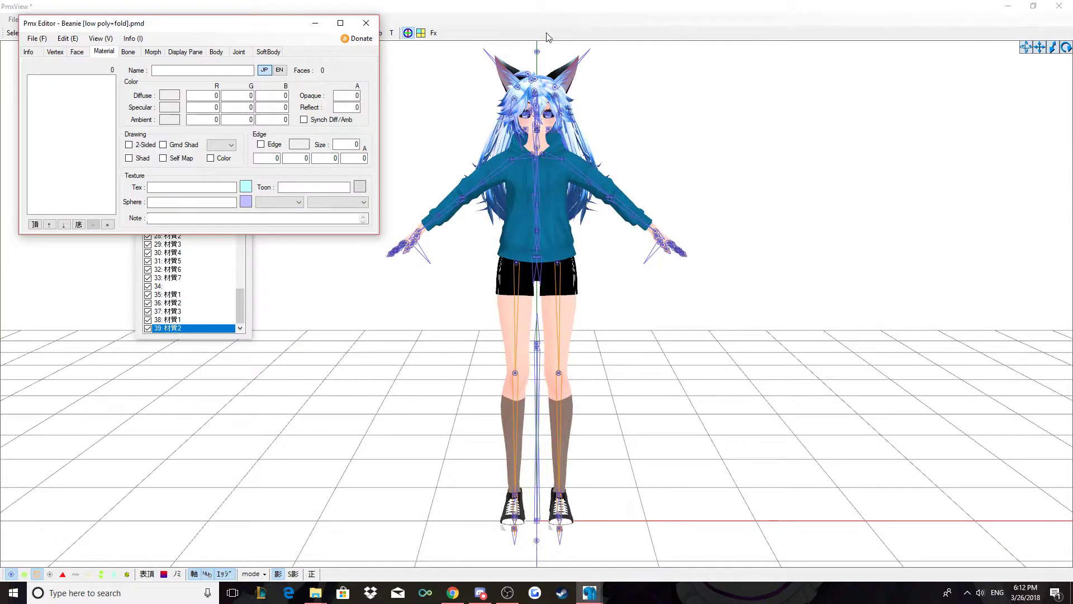
# - Minimise the PMX Editor windows and launch Blender from the software section of the Steam library
pyautogui.click(316, 24)
pyautogui.click(998, 6)
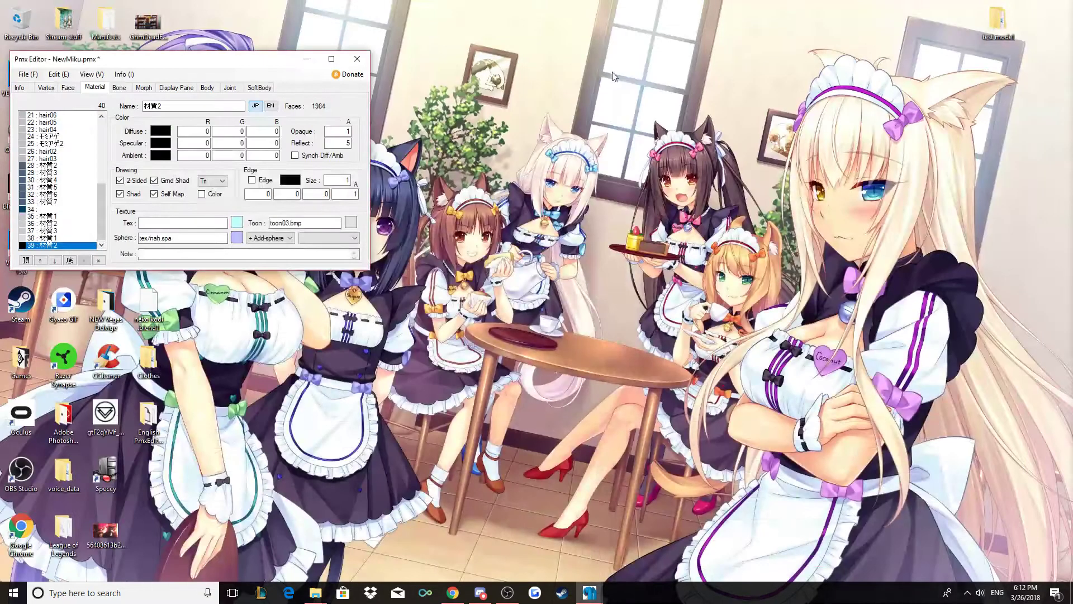
pyautogui.click(315, 54)
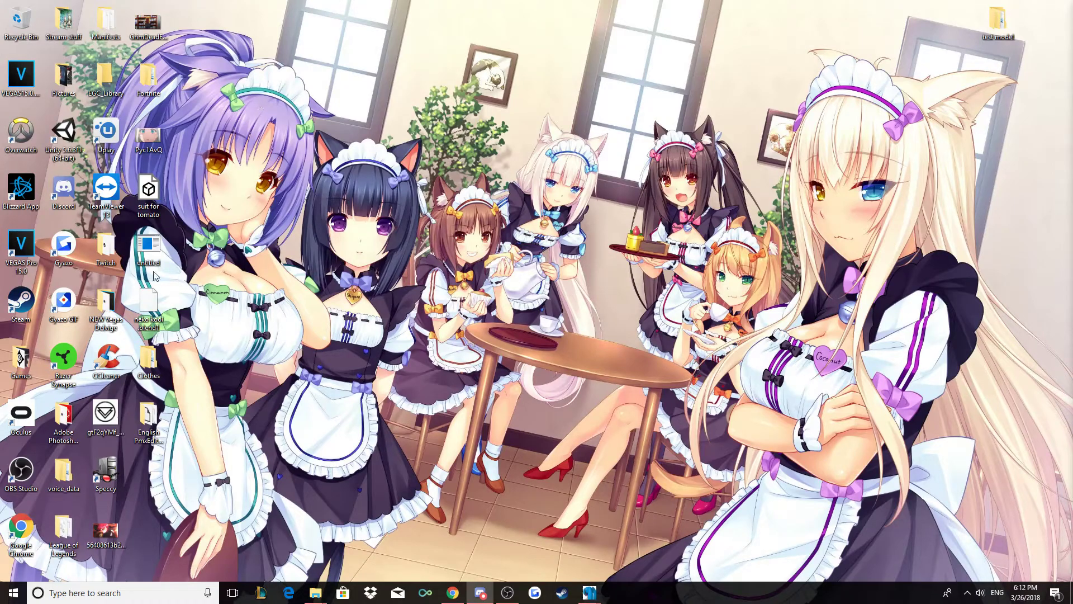
pyautogui.click(563, 594)
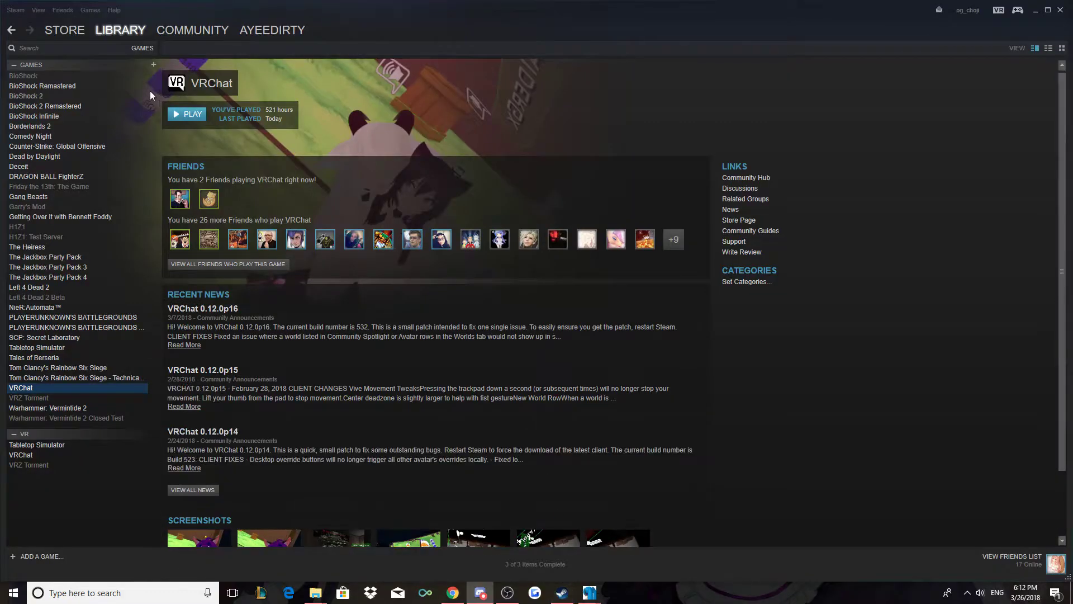
pyautogui.moveTo(128, 34)
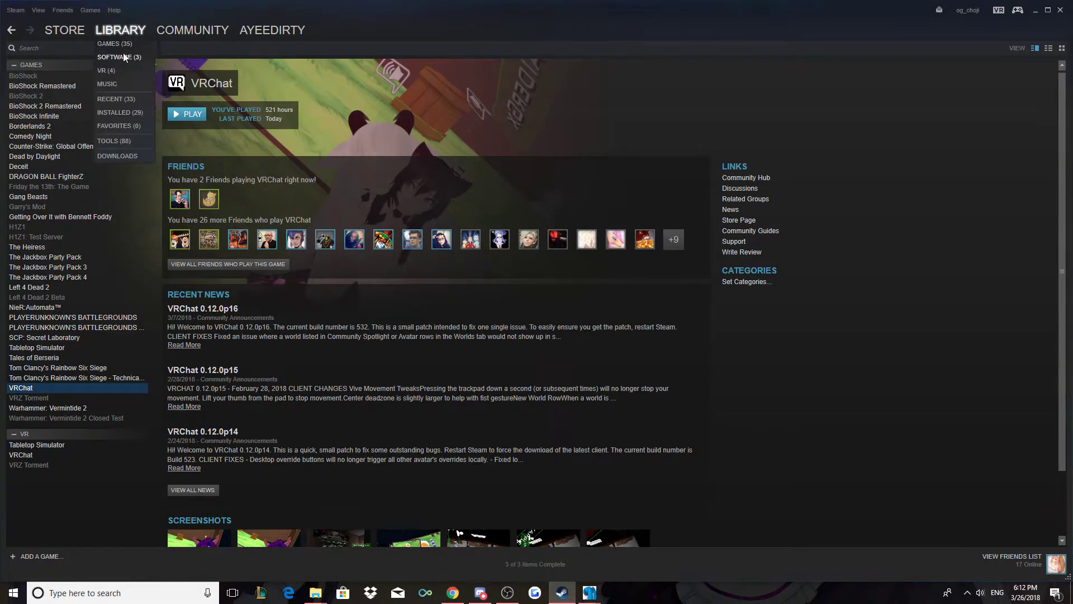
pyautogui.click(123, 53)
pyautogui.click(195, 114)
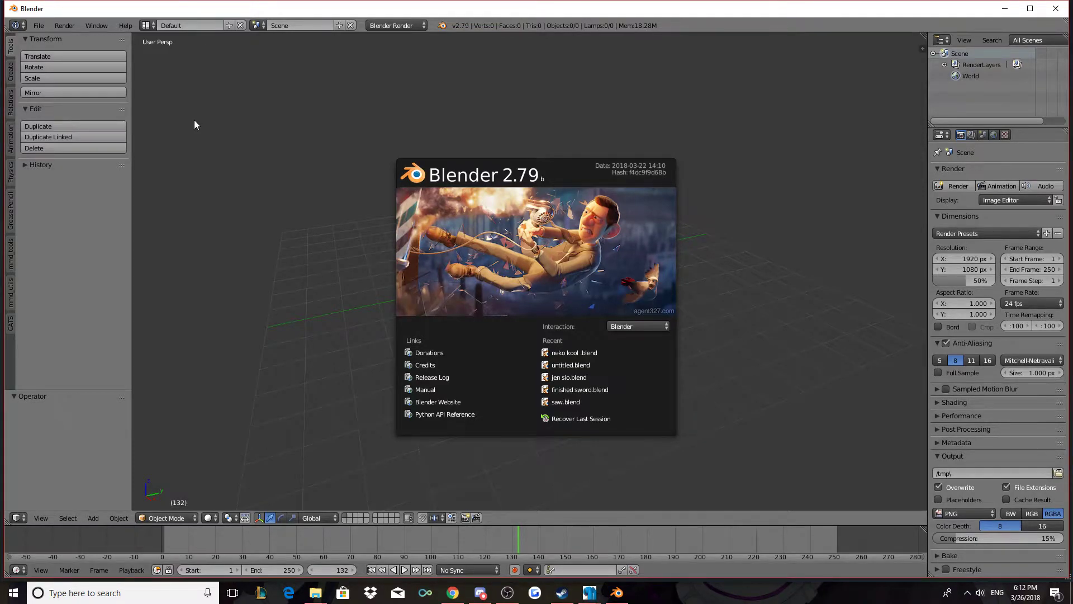
# - Dismiss Blender's splash screen, show the CATS plugin tools and collapse their Supporters and Credits sections
pyautogui.click(295, 273)
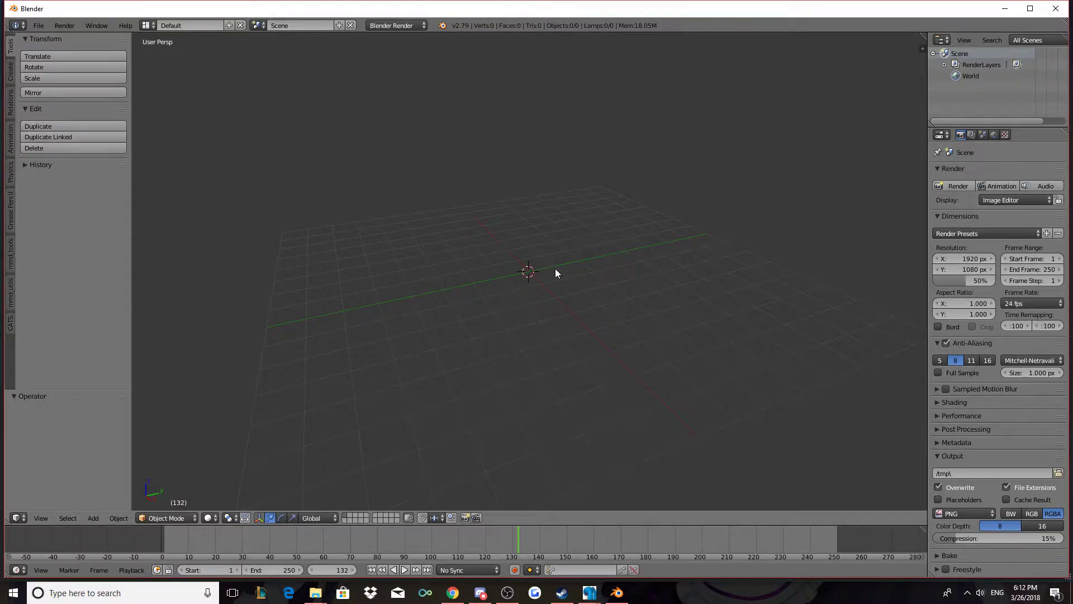
pyautogui.click(11, 324)
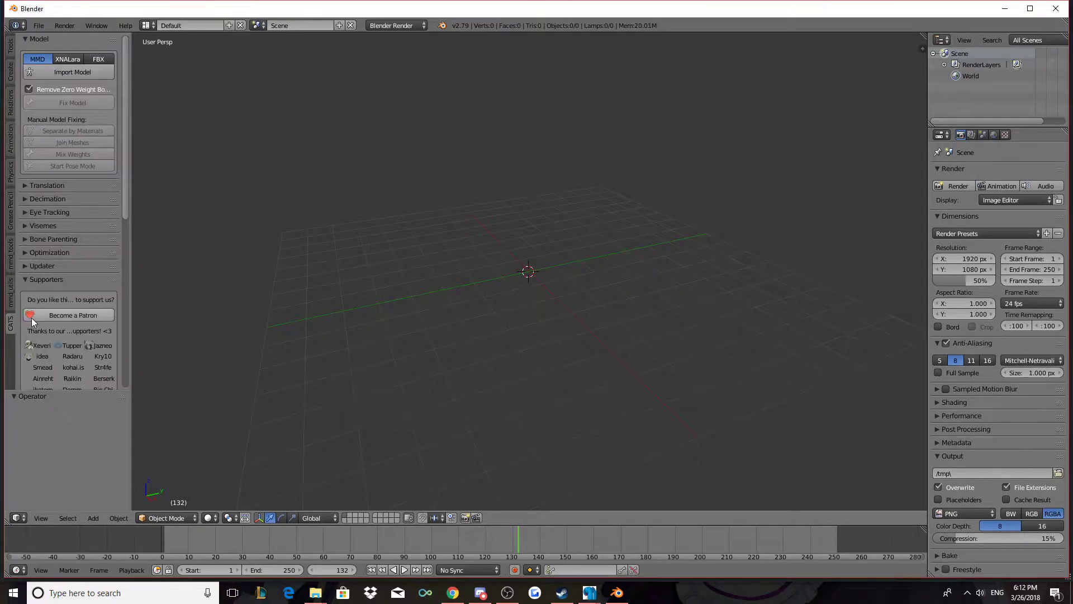
pyautogui.click(23, 281)
pyautogui.click(24, 292)
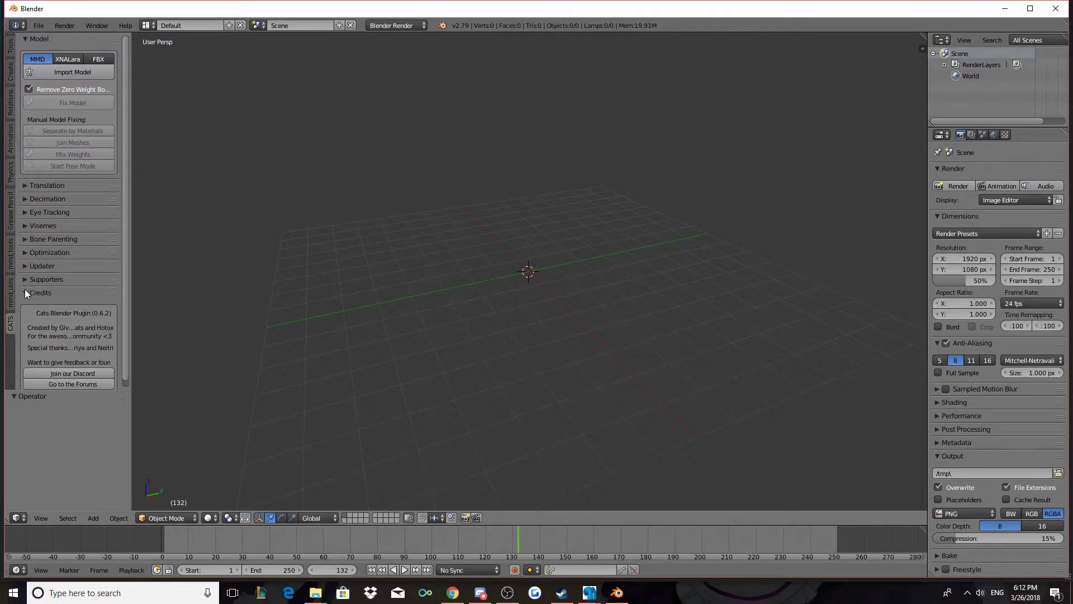
pyautogui.click(24, 293)
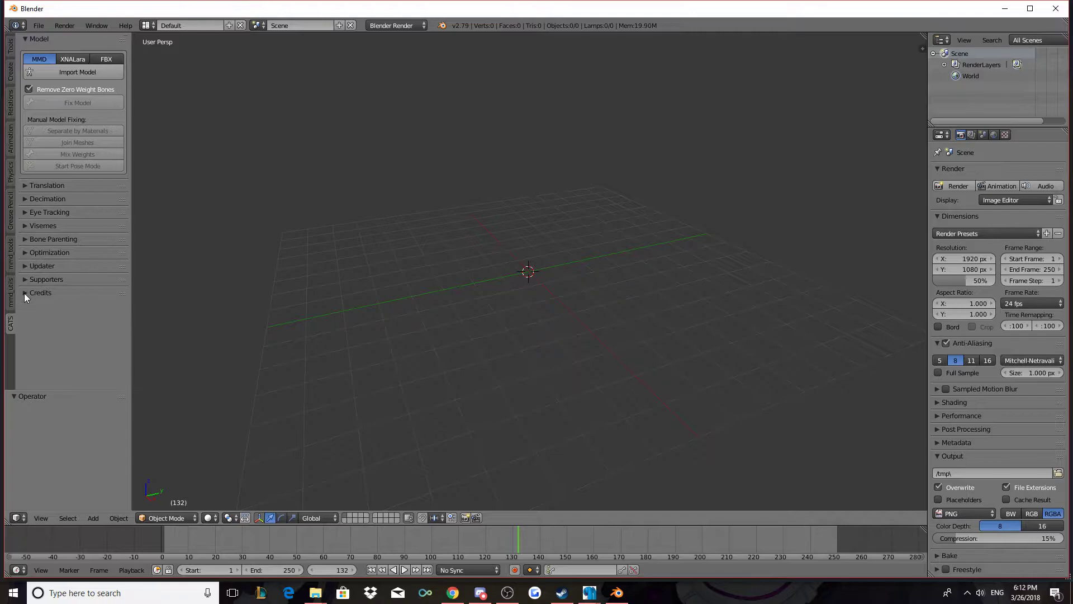
# - Import the MMD model Beanie [low poly].pmd from the Beanies by cacti-sloom folder inside Clothes on the Desktop
pyautogui.click(77, 73)
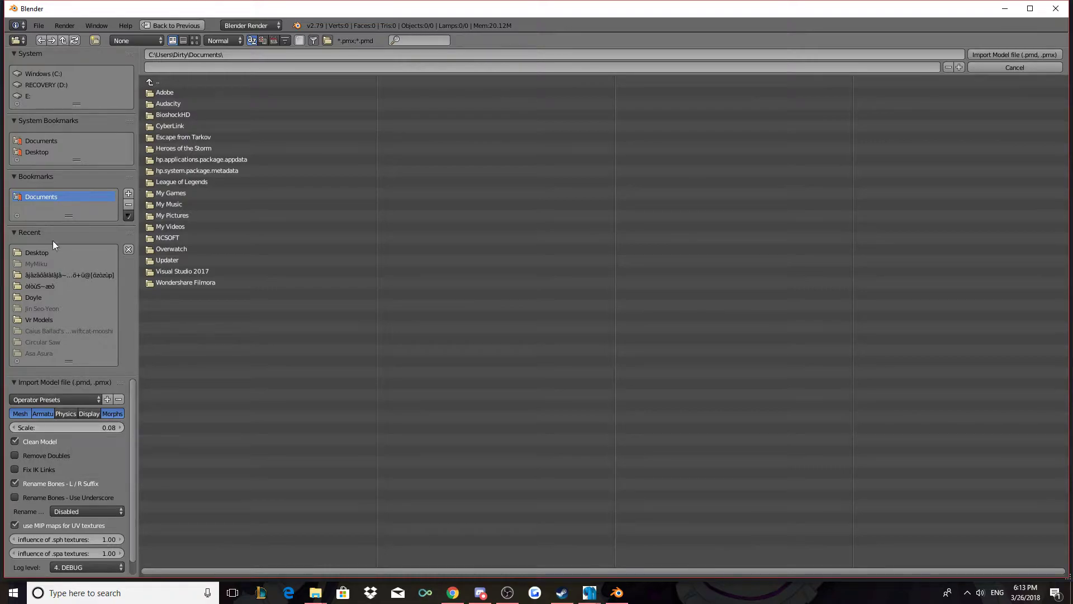
pyautogui.click(34, 152)
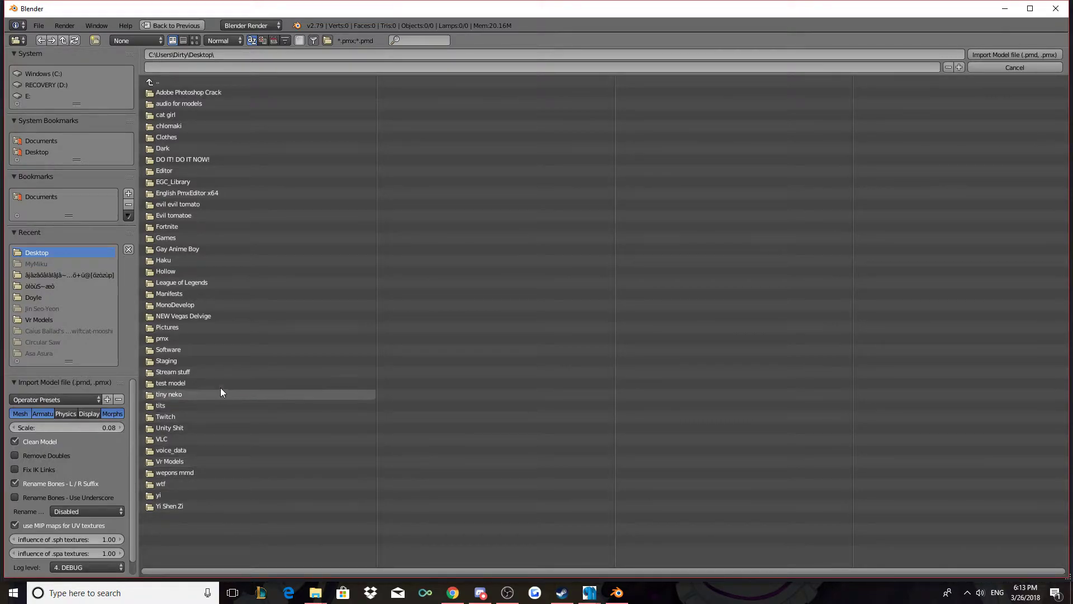
pyautogui.click(196, 138)
pyautogui.click(238, 105)
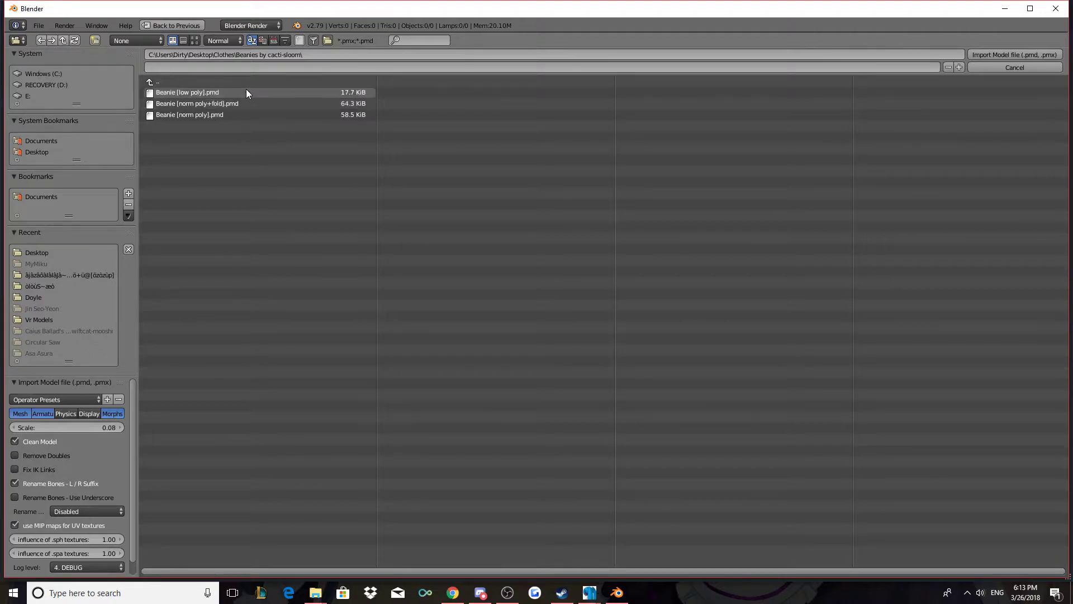
pyautogui.click(246, 92)
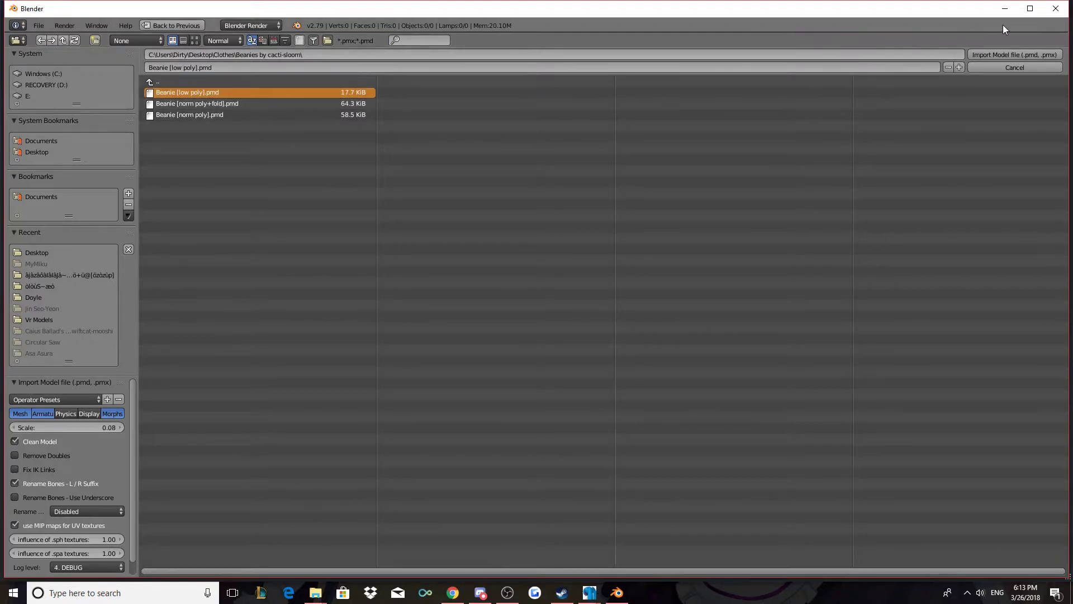
pyautogui.click(985, 52)
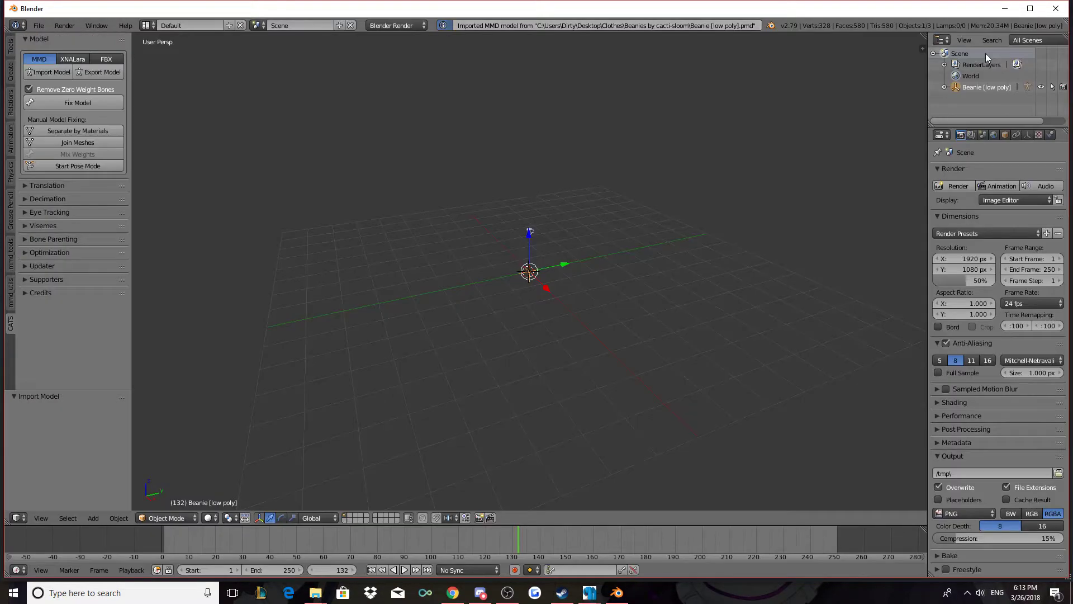
# - Run the CATS Fix Model operation on the imported beanie and inspect it from several angles
pyautogui.moveTo(667, 224); pyautogui.dragTo(719, 203, button='middle')
pyautogui.click(601, 261)
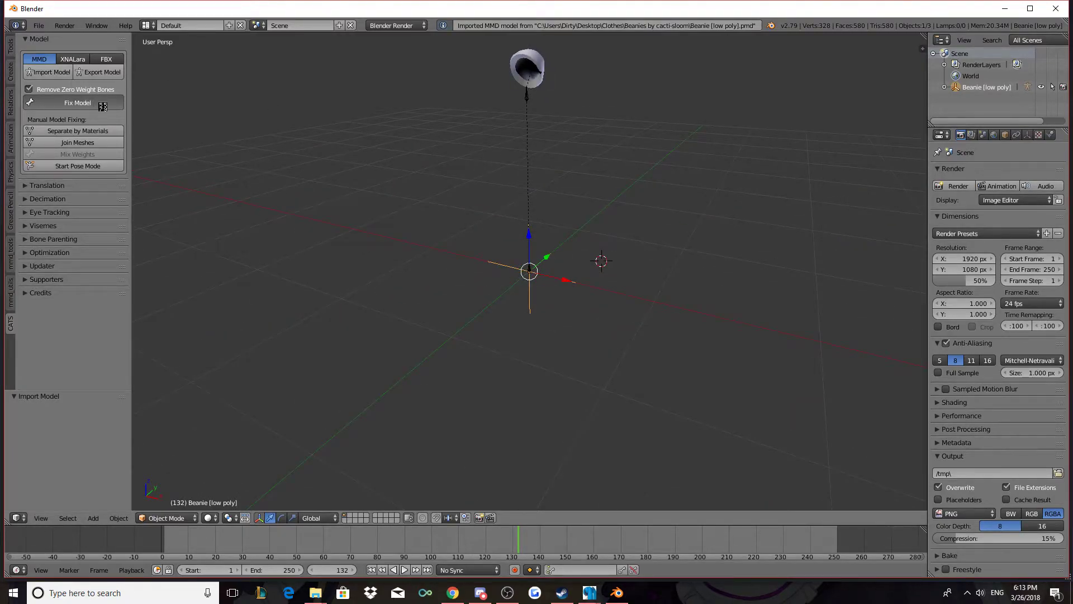
pyautogui.click(102, 105)
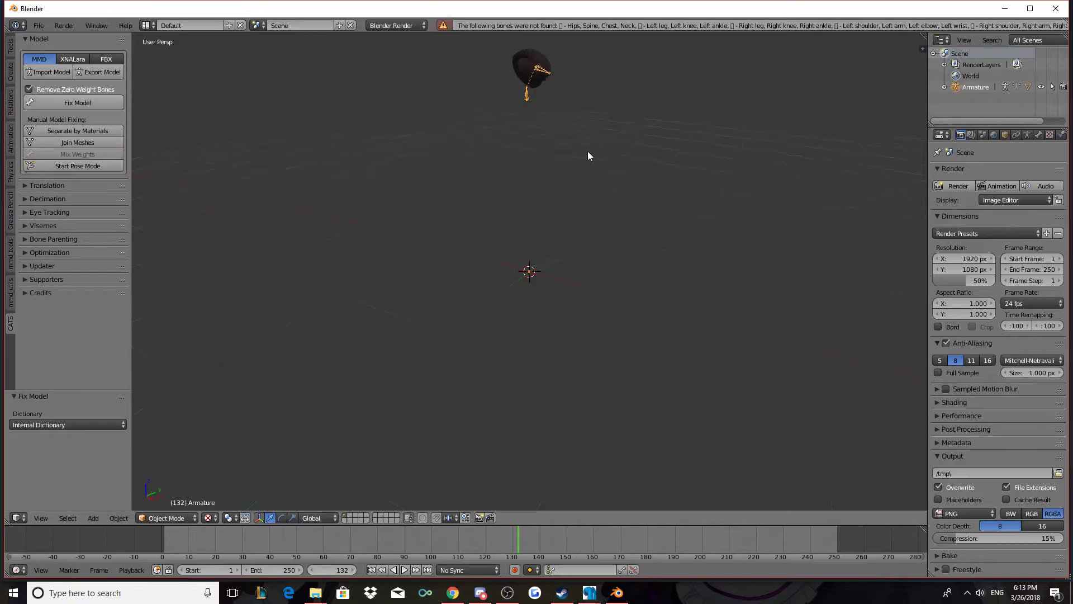
pyautogui.moveTo(461, 162); pyautogui.dragTo(749, 168, button='middle')
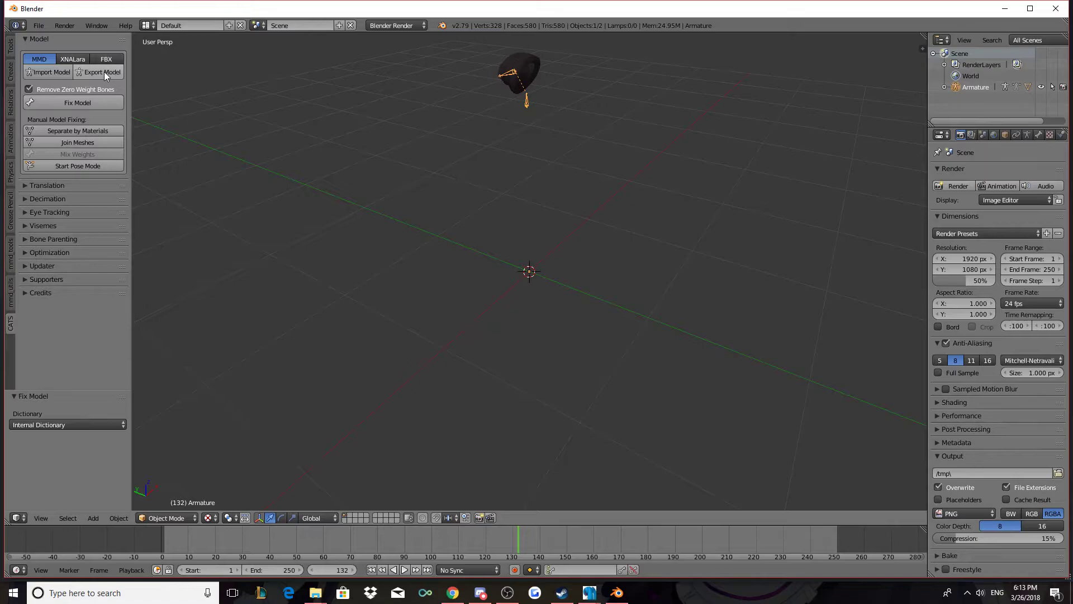
# - Start a MikuMikuDance Model (.pmx) export of the fixed beanie and name the file blackbeanie.pmx
pyautogui.click(39, 25)
pyautogui.moveTo(64, 64)
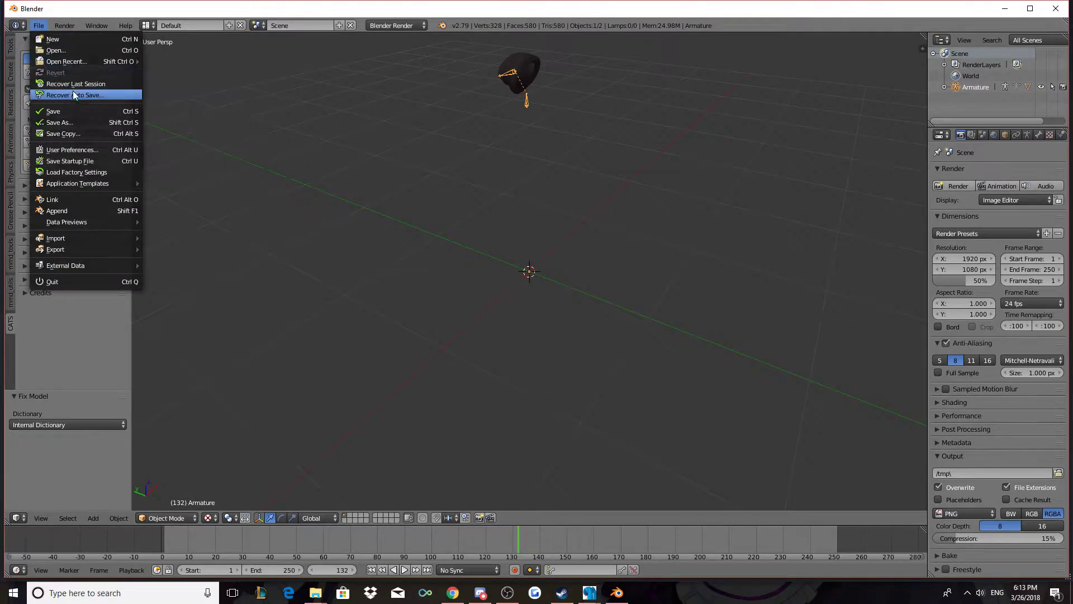
pyautogui.moveTo(96, 242)
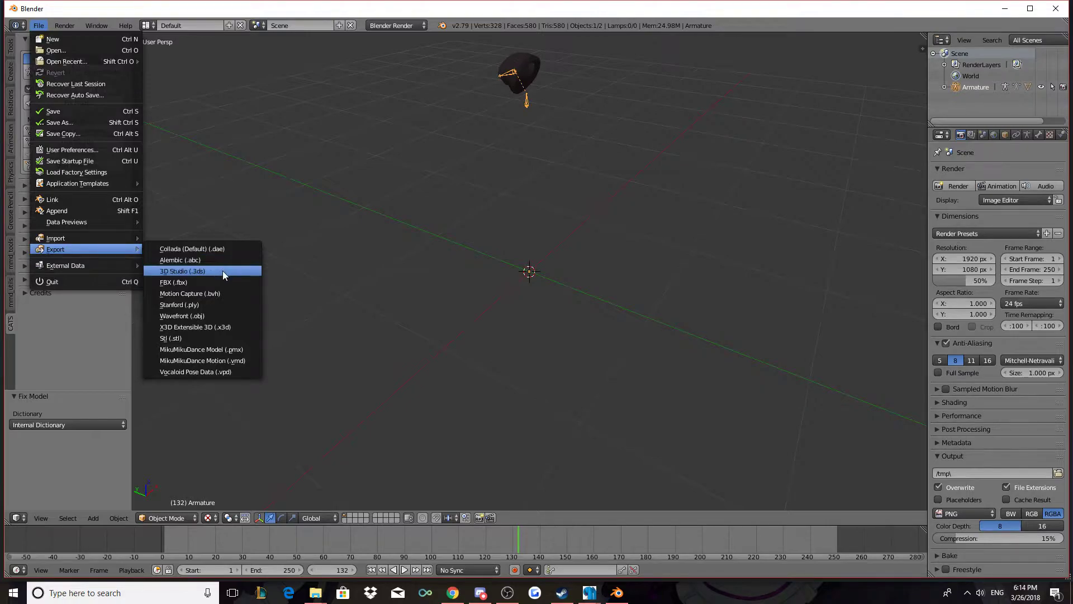
pyautogui.click(214, 349)
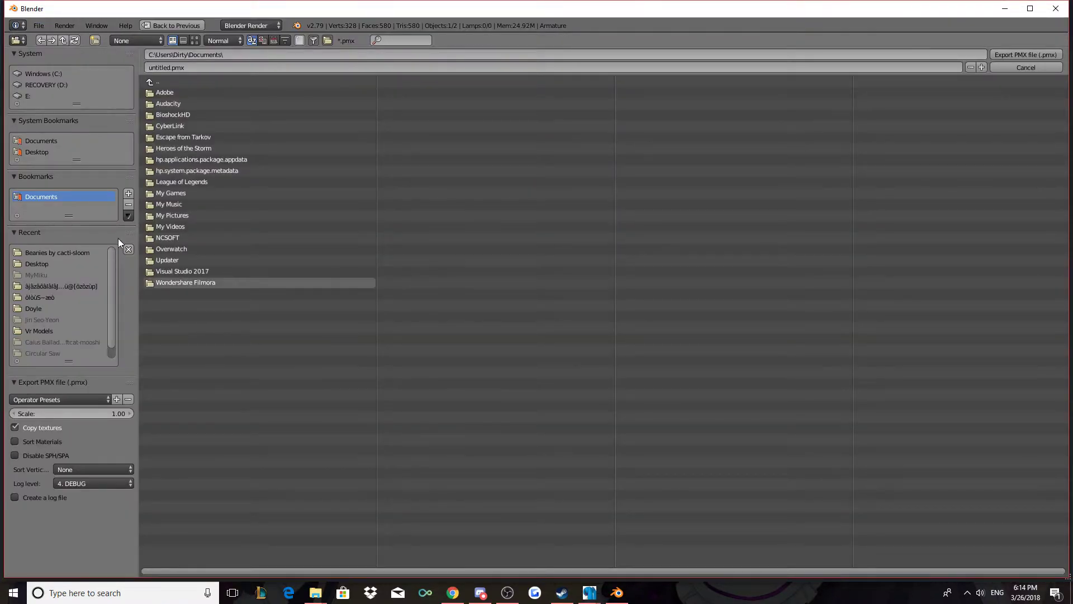
pyautogui.click(200, 68)
pyautogui.write('vb')
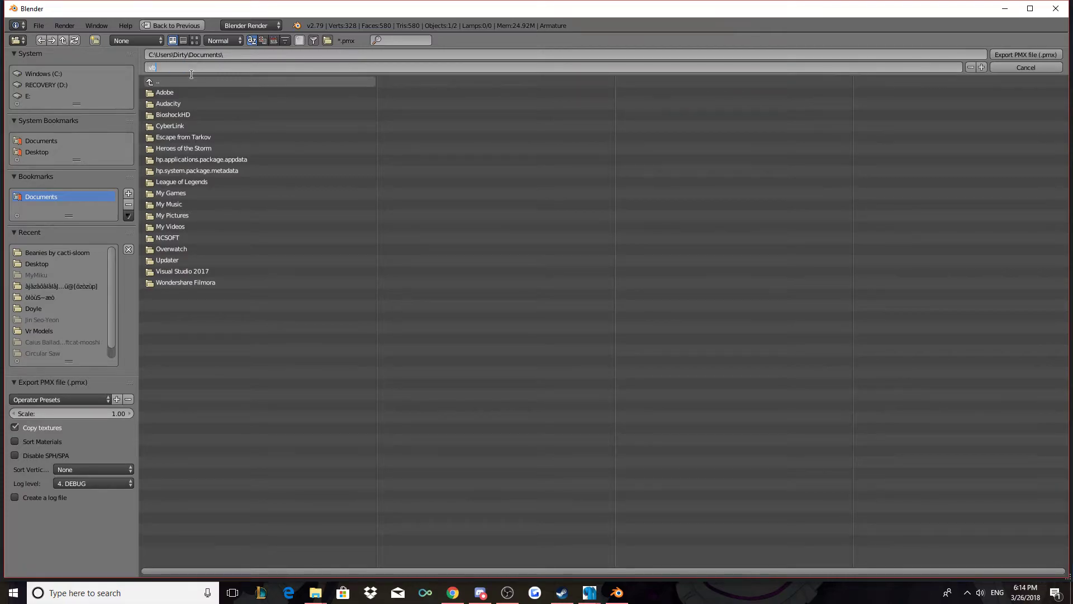
pyautogui.press('BackSpace')
pyautogui.press('BackSpace')
pyautogui.write('black h')
pyautogui.write('eanie')
pyautogui.write(' .pm')
pyautogui.write('c')
pyautogui.click(38, 152)
pyautogui.click(173, 71)
pyautogui.click(175, 79)
pyautogui.click(167, 69)
pyautogui.doubleClick(166, 69)
pyautogui.press('Right')
# - Export the beanie into the test model folder on the Desktop and minimise Blender
pyautogui.click(40, 152)
pyautogui.click(40, 151)
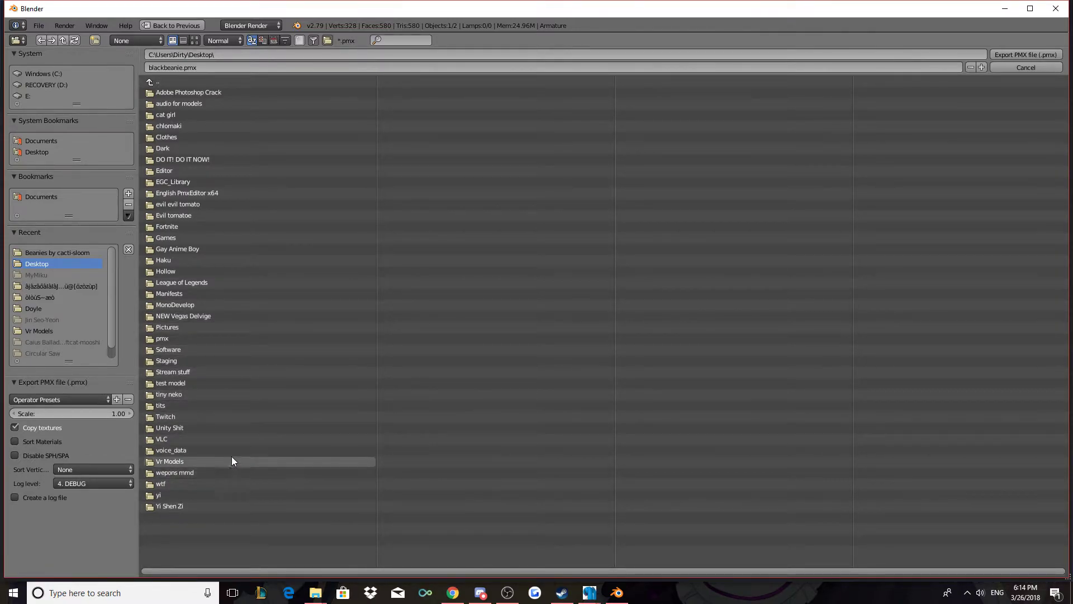
pyautogui.click(216, 383)
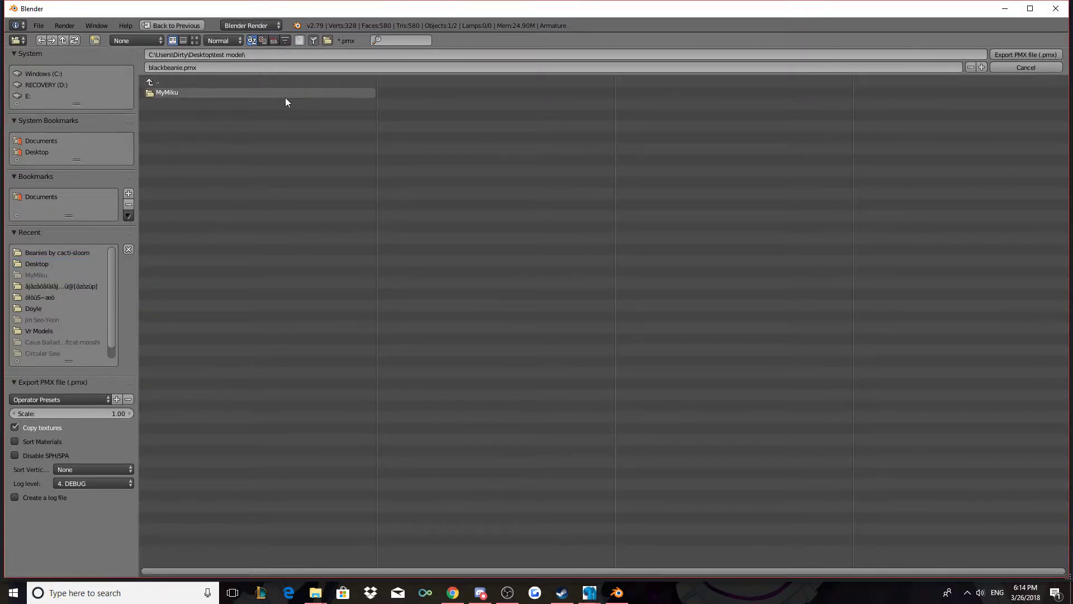
pyautogui.click(1016, 54)
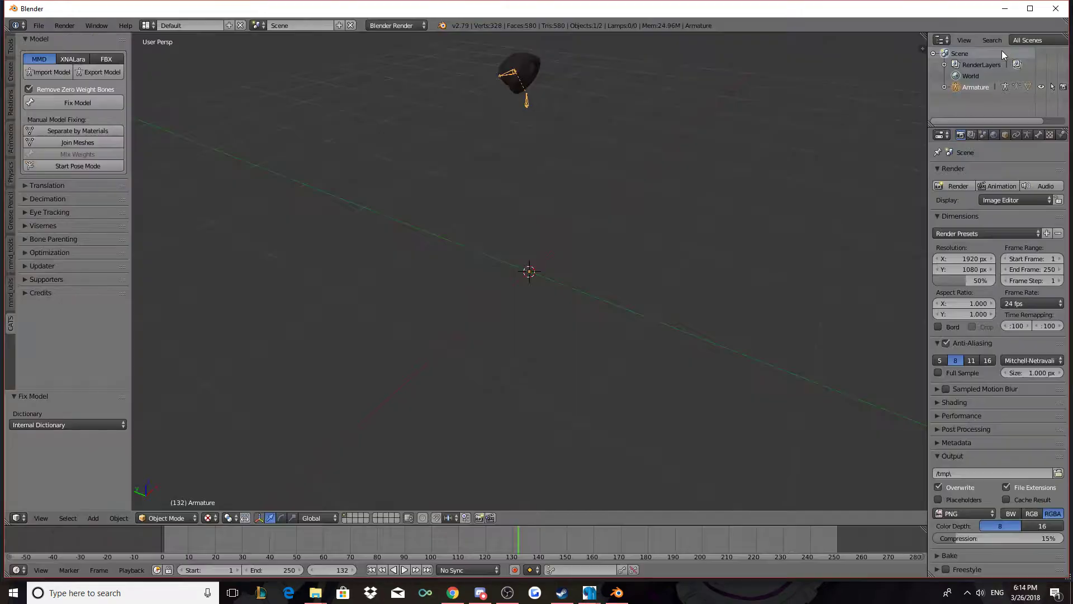
pyautogui.click(1008, 9)
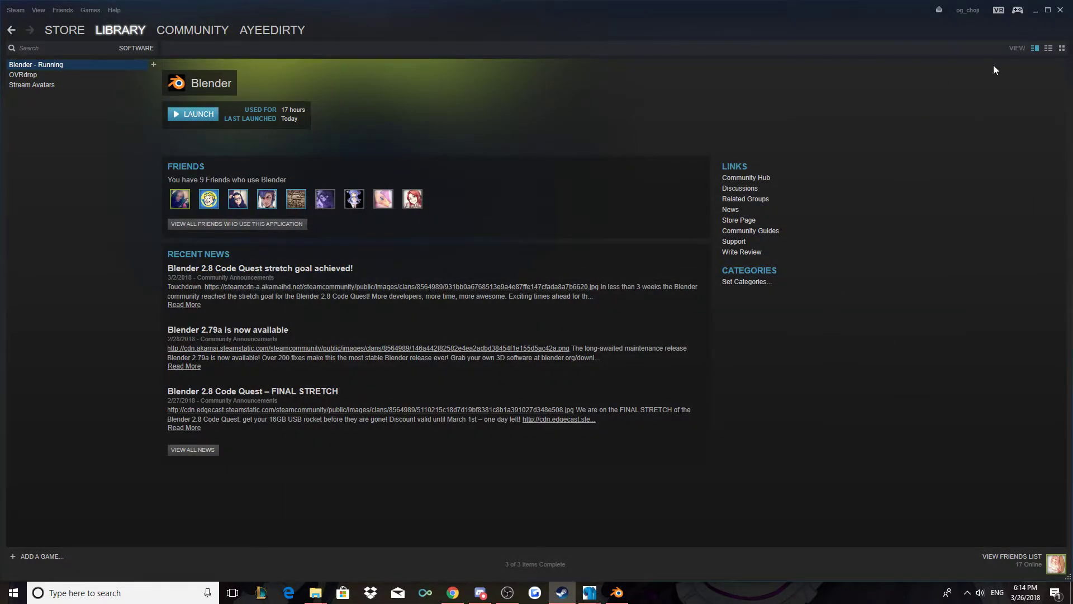
pyautogui.moveTo(593, 597)
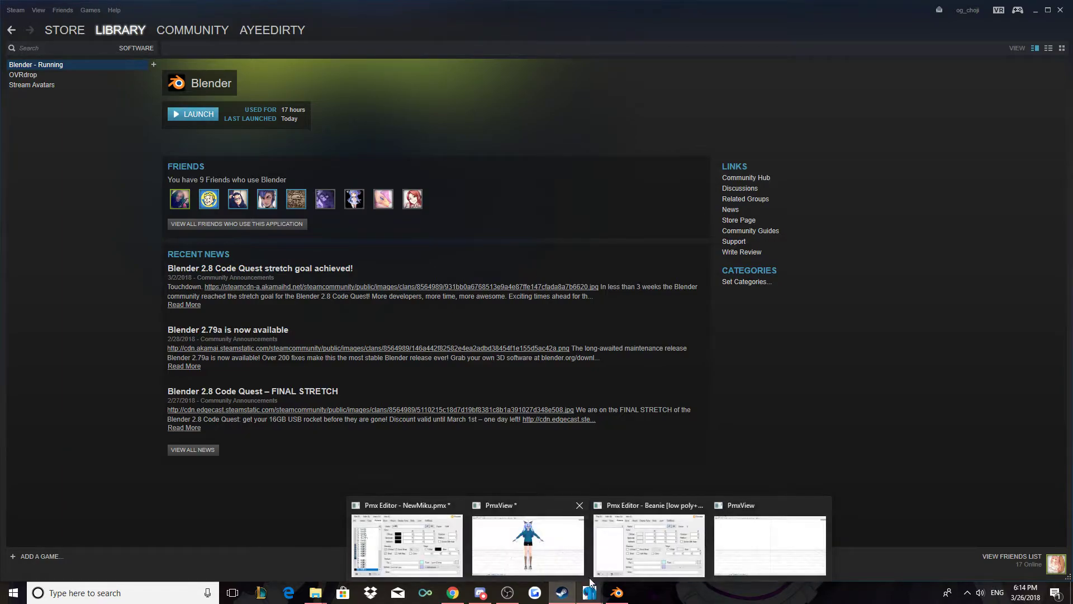
# - Switch to the PMX Editor window holding Beanie [low poly+fold].pmd, with its PmxView window behind it
pyautogui.click(635, 543)
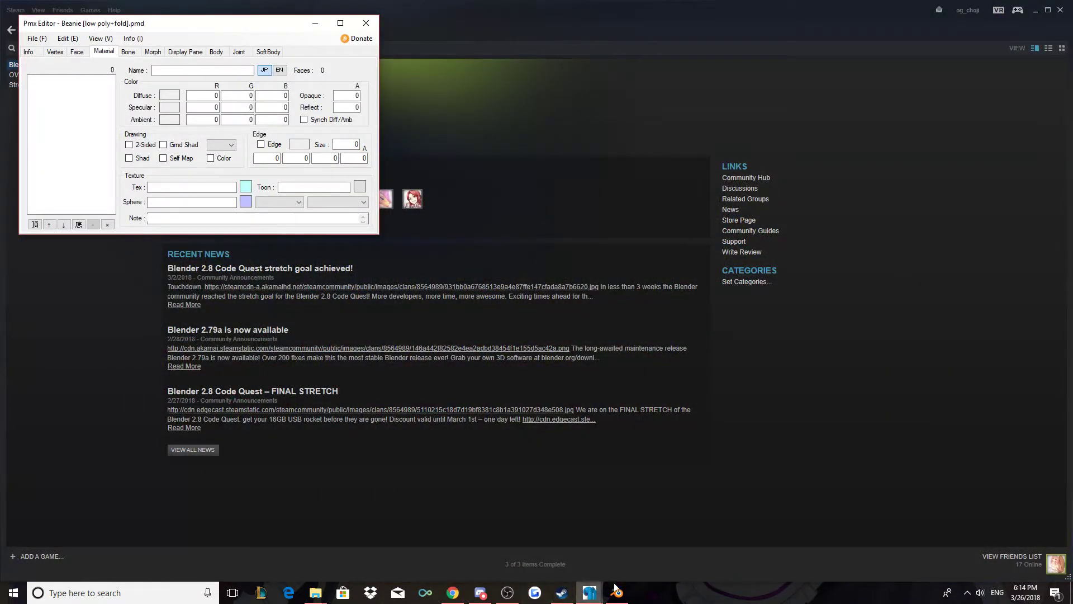
pyautogui.click(720, 536)
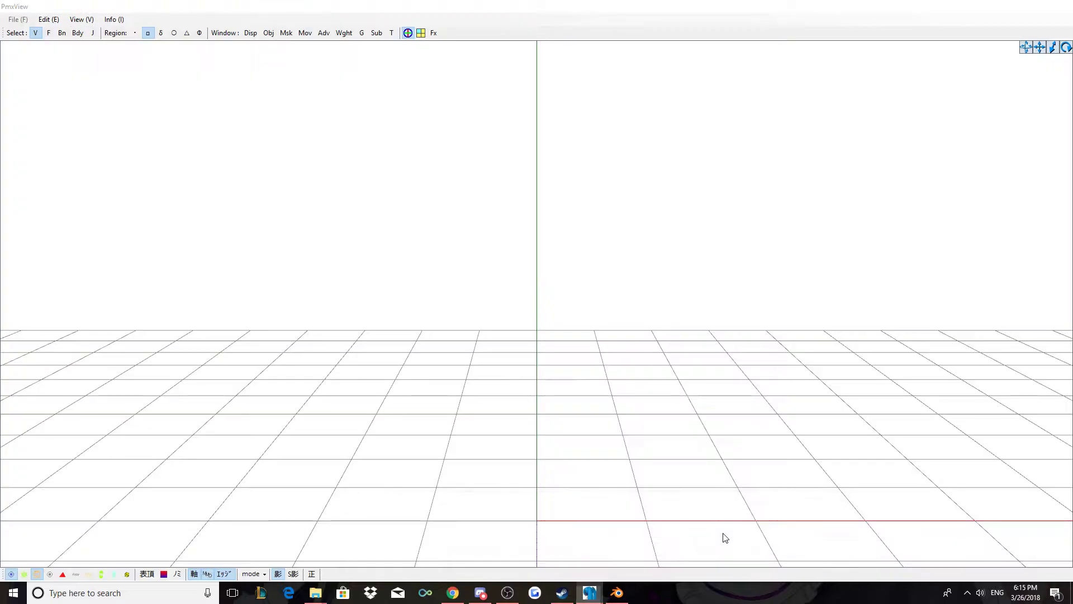
pyautogui.moveTo(594, 595)
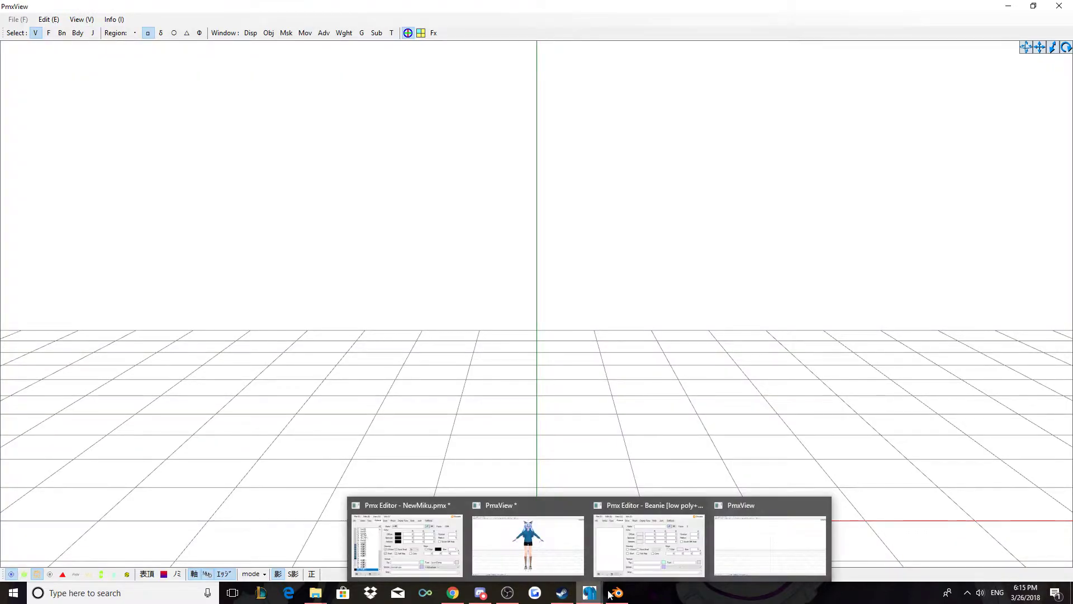
pyautogui.click(649, 537)
pyautogui.click(41, 42)
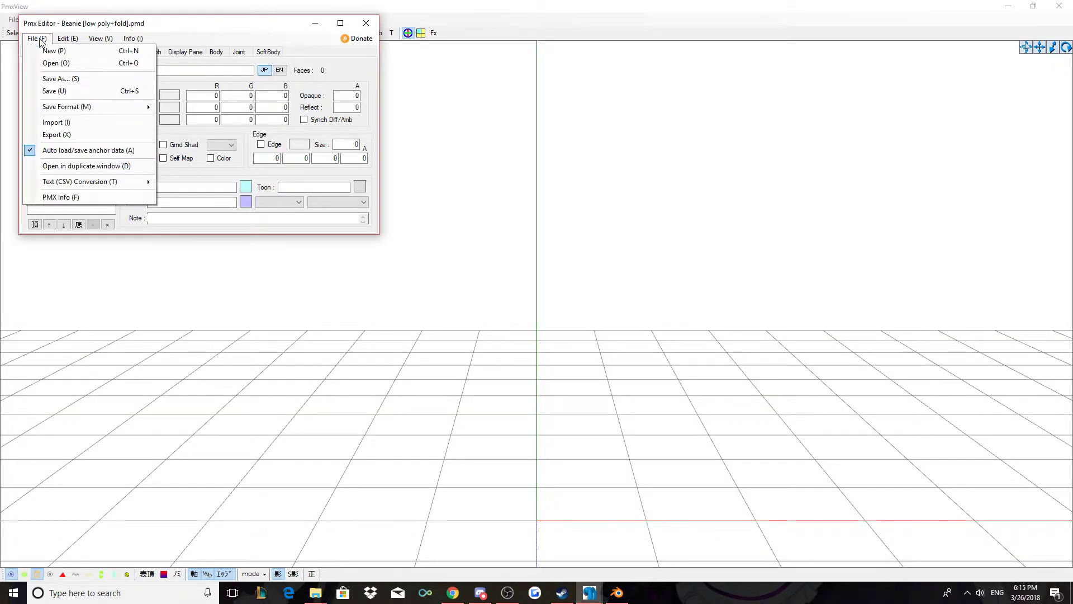
pyautogui.click(32, 38)
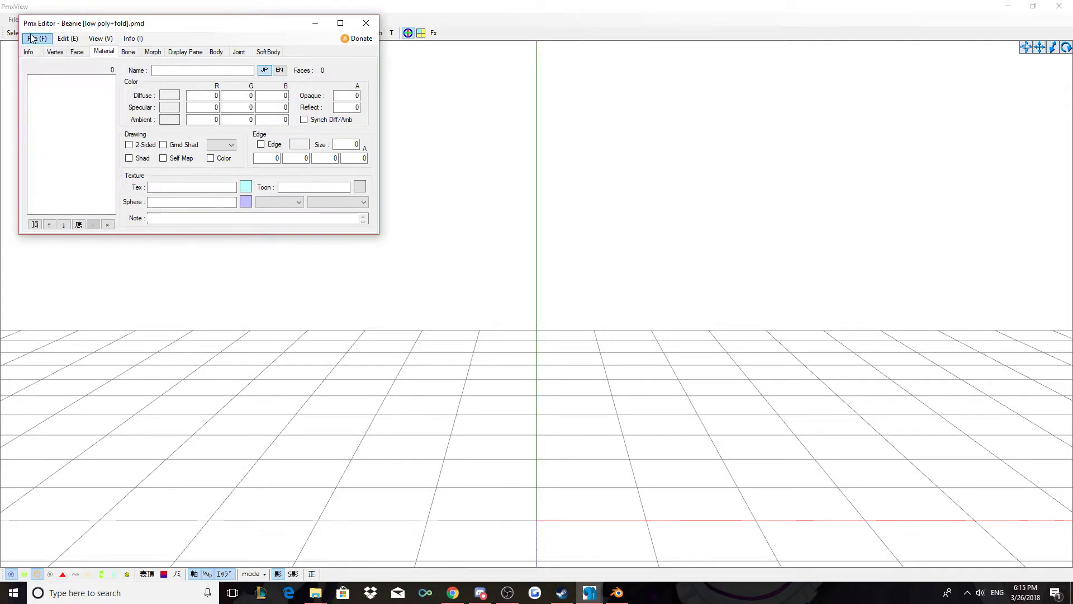
# - Open the MyMiku folder inside test model on the Desktop in File Explorer and look for the exported beanie
pyautogui.click(320, 595)
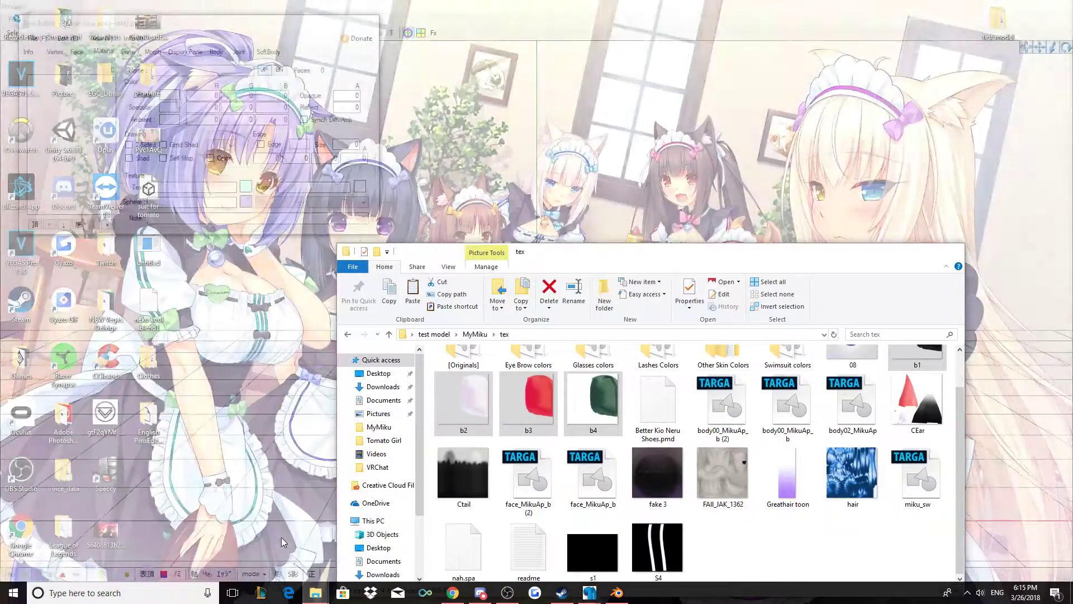
pyautogui.click(282, 541)
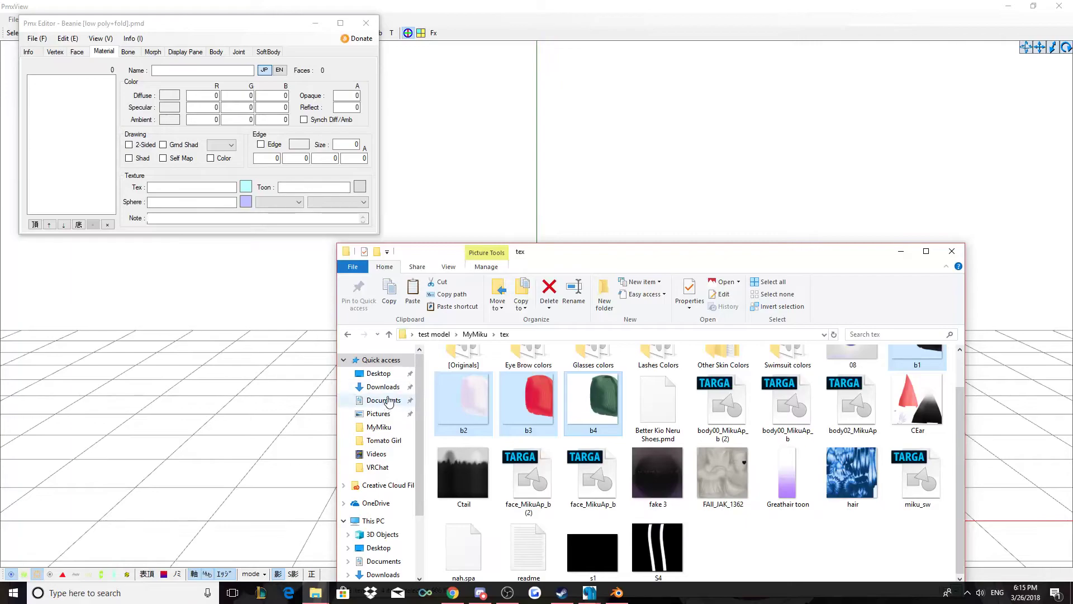
pyautogui.click(385, 374)
pyautogui.scroll(-10, 648, 447)
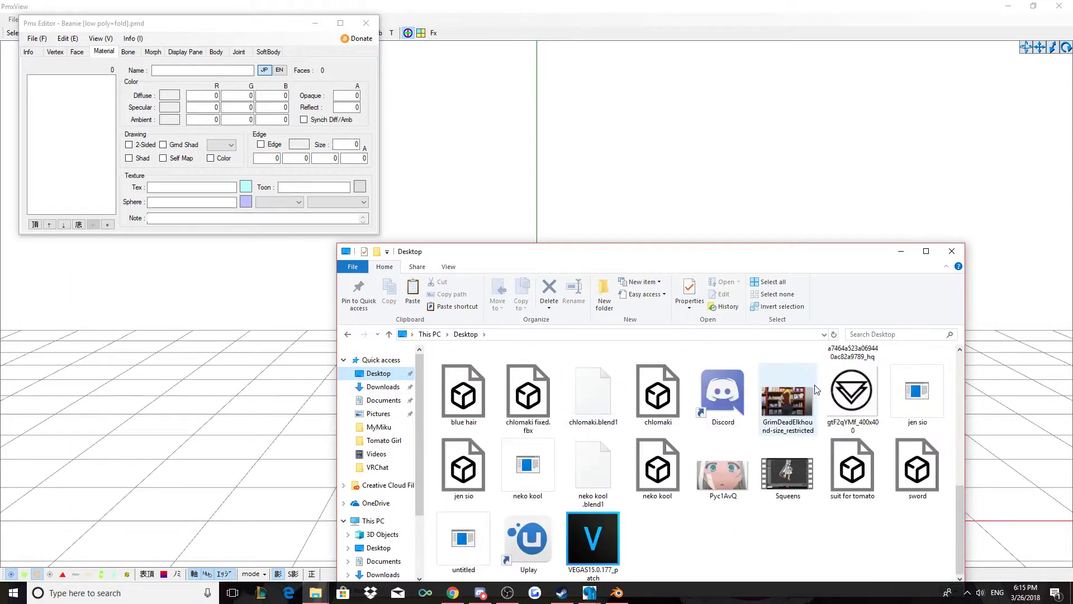
pyautogui.moveTo(775, 252); pyautogui.dragTo(817, 53)
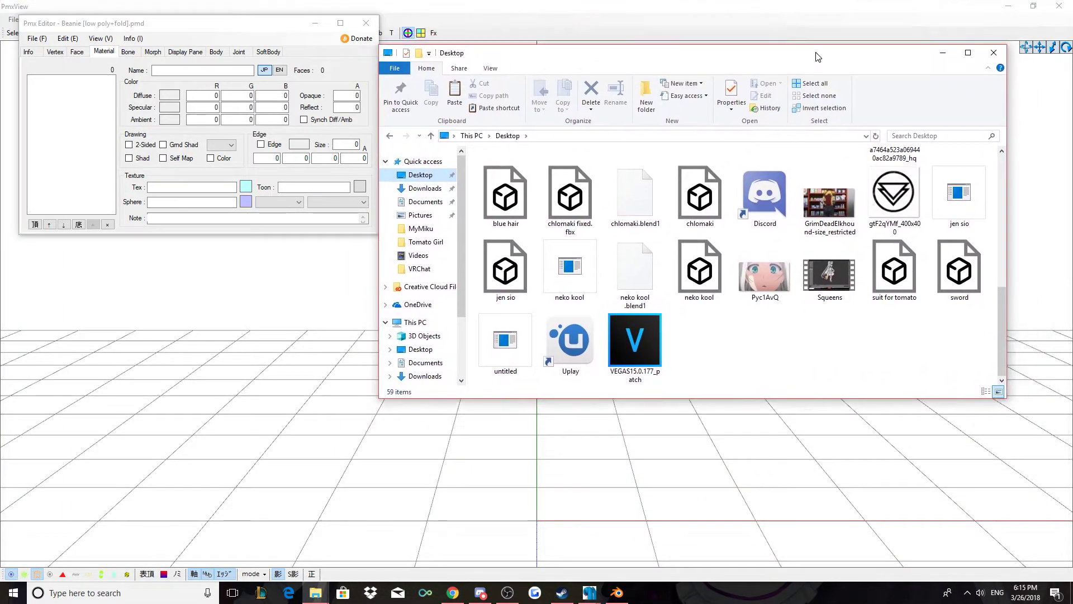
pyautogui.scroll(5, 756, 231)
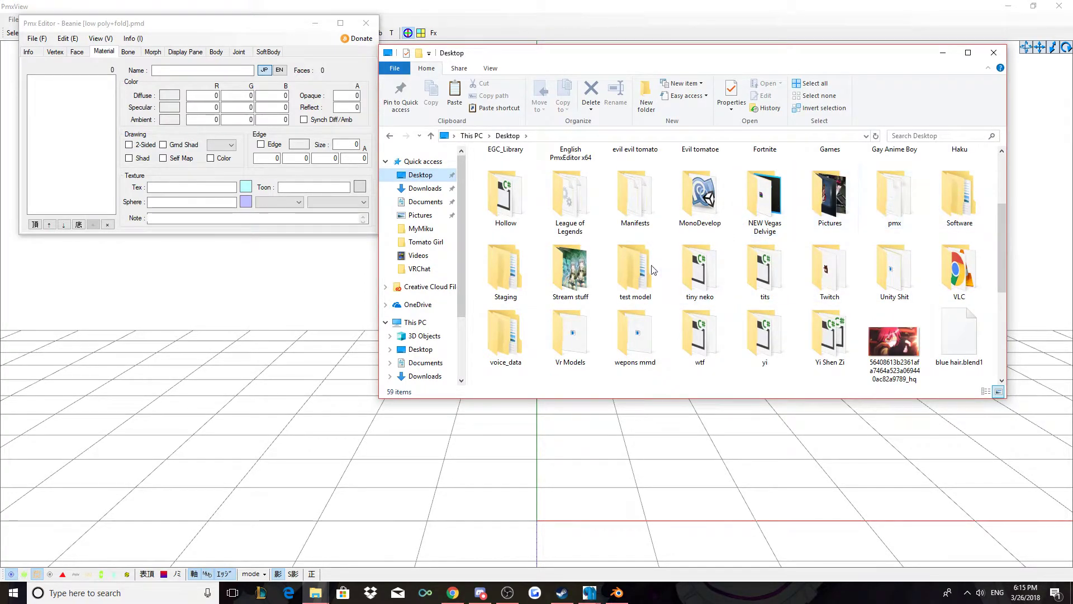
pyautogui.doubleClick(621, 274)
pyautogui.click(513, 172)
pyautogui.doubleClick(513, 170)
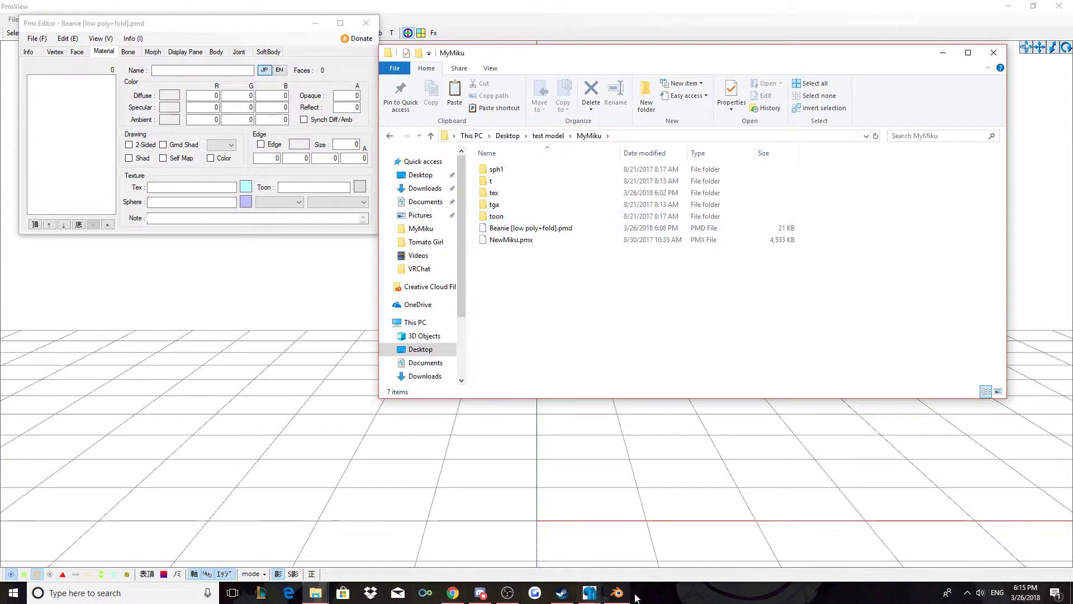
# - Switch to Blender, export the beanie again as blackbeanie.pmx into the MyMiku folder and minimise Blender
pyautogui.click(618, 592)
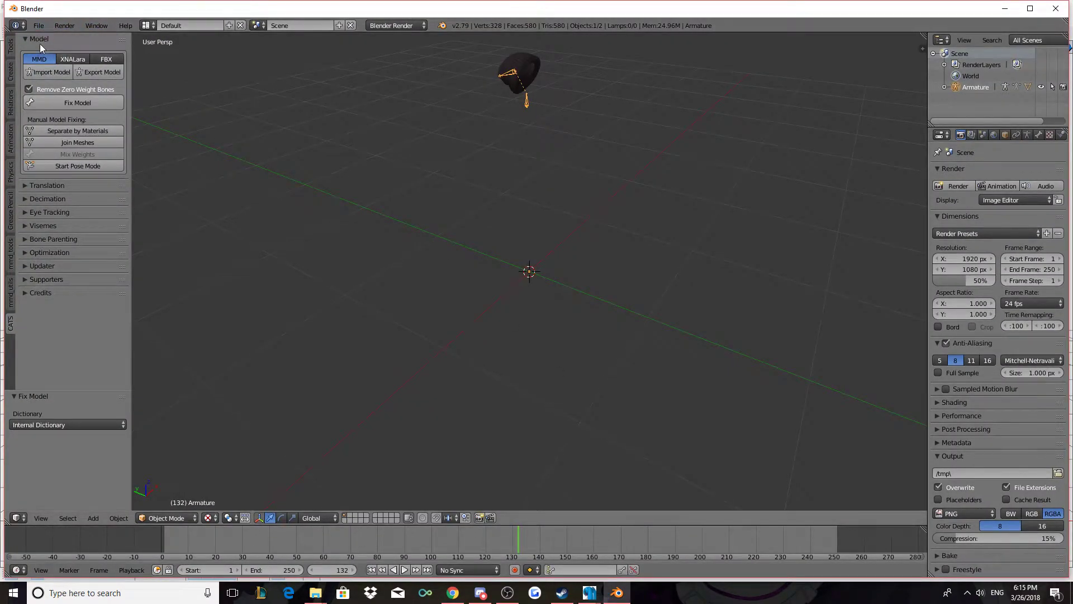
pyautogui.click(38, 25)
pyautogui.moveTo(99, 248)
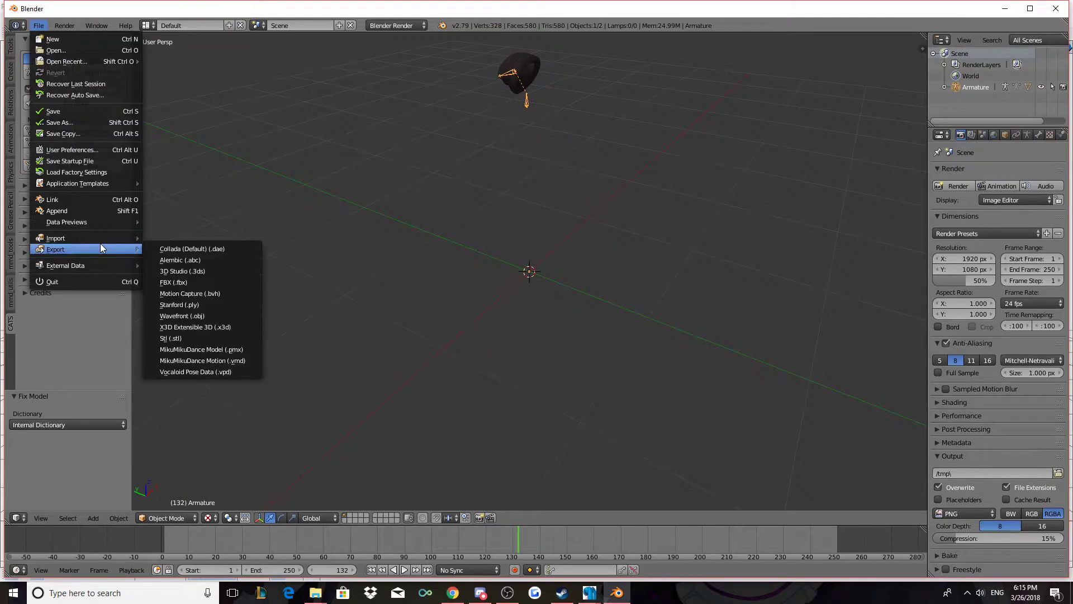
pyautogui.click(227, 349)
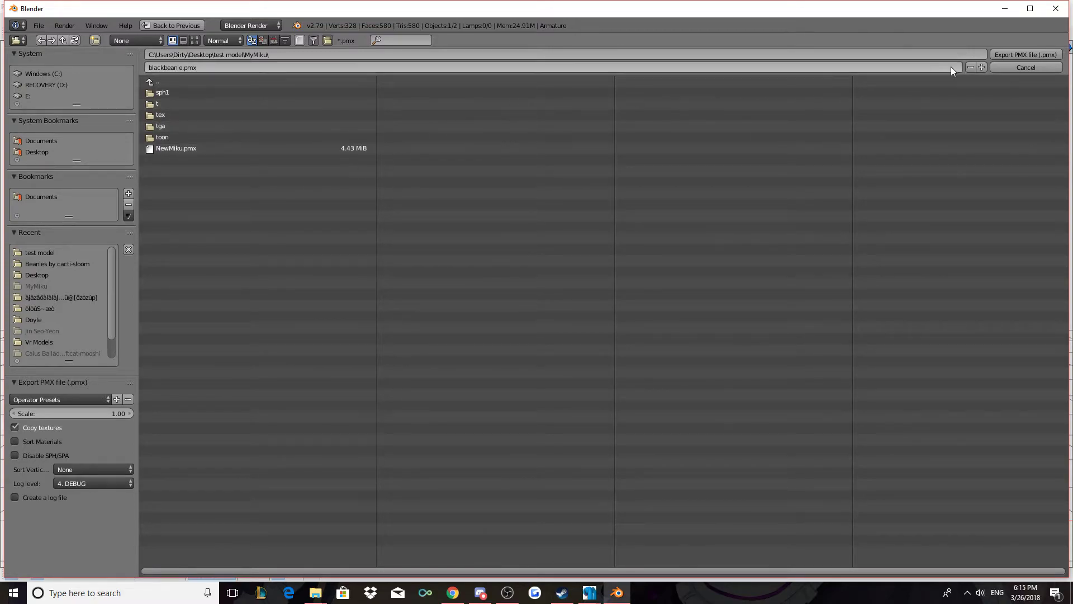
pyautogui.click(999, 53)
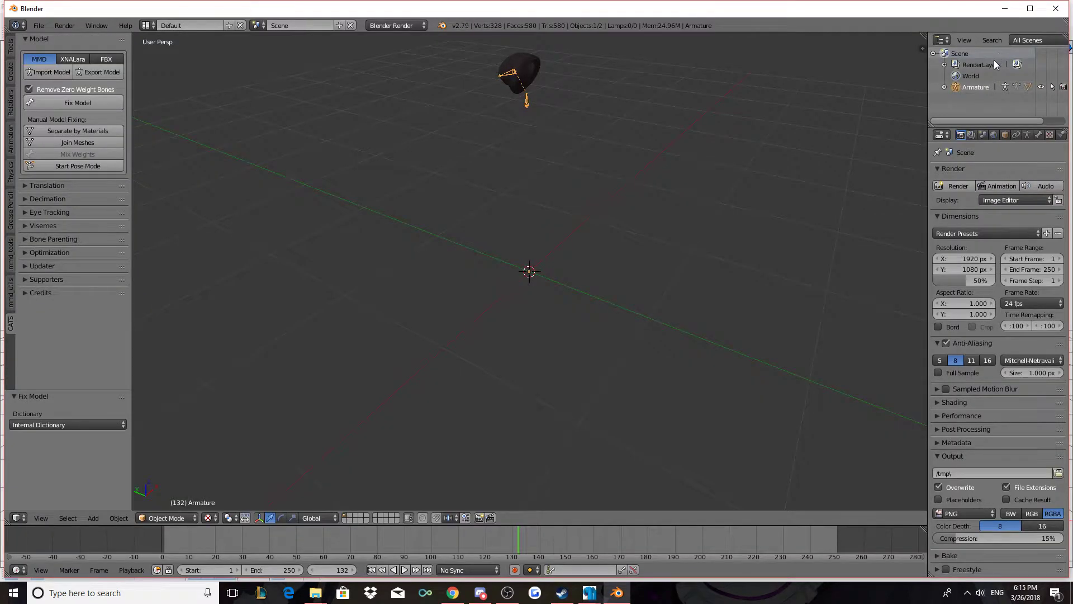
pyautogui.click(1004, 8)
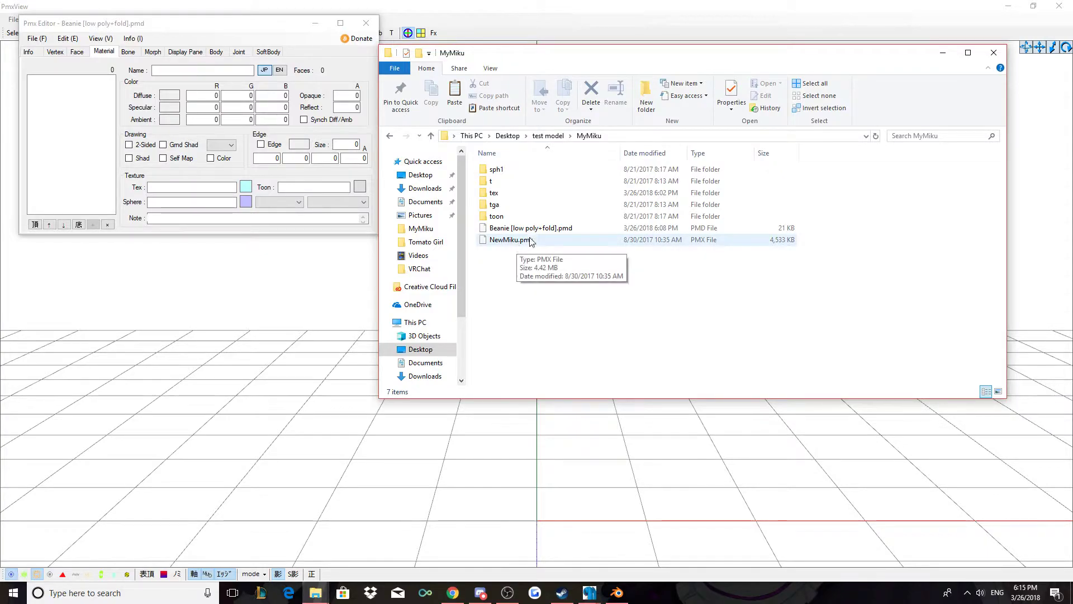
# - Close the MyMiku and Beanies by cacti-sloom folder windows
pyautogui.click(994, 53)
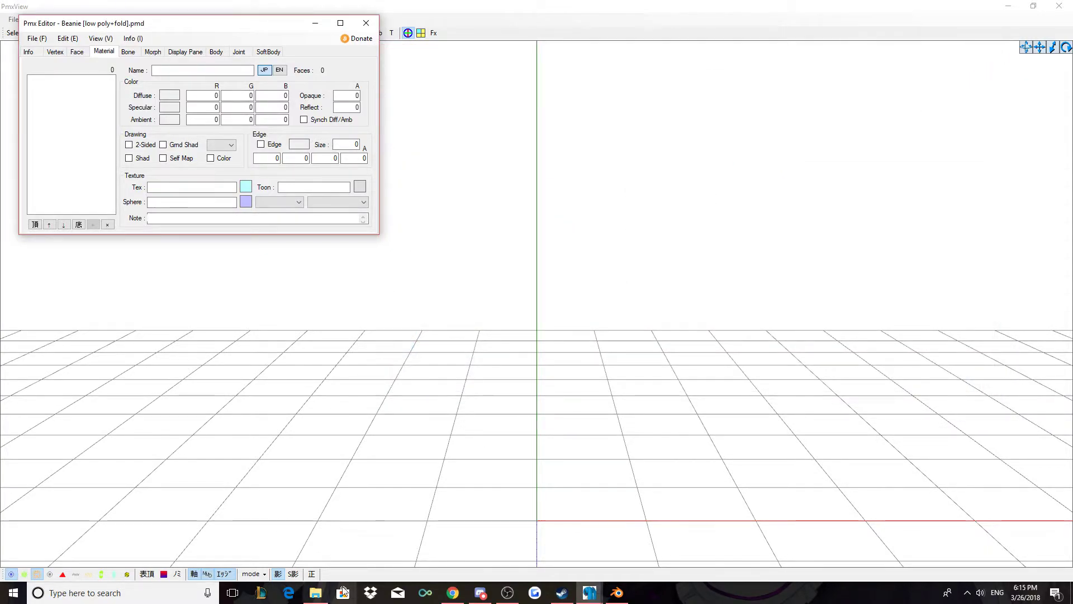
pyautogui.click(316, 593)
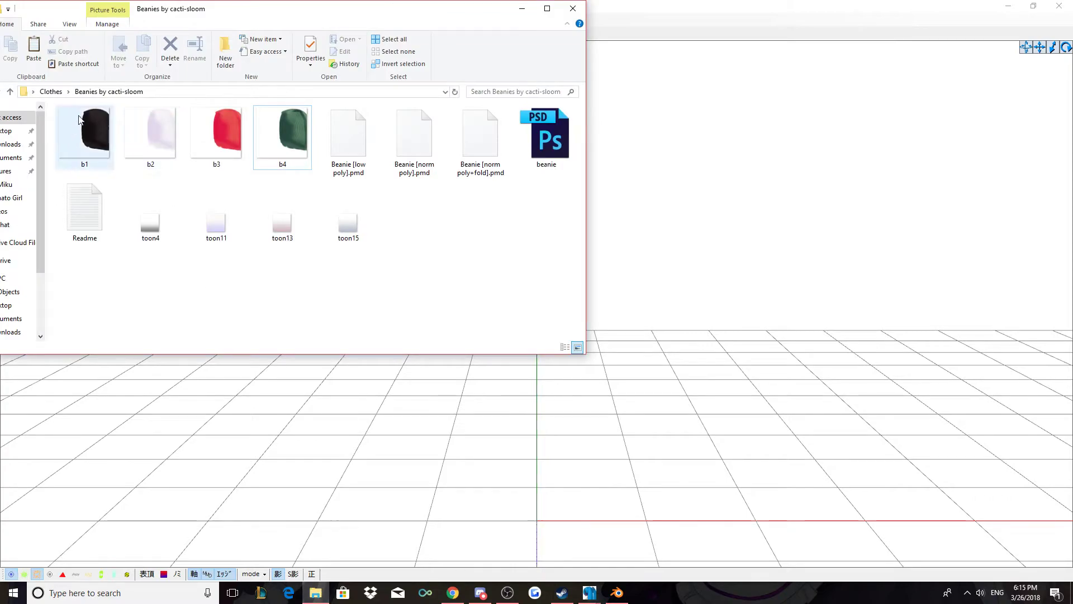
pyautogui.moveTo(235, 19); pyautogui.dragTo(684, 35)
pyautogui.click(1013, 26)
# - Open a new File Explorer window and browse to the MyMiku folder inside test model on the Desktop
pyautogui.click(319, 594)
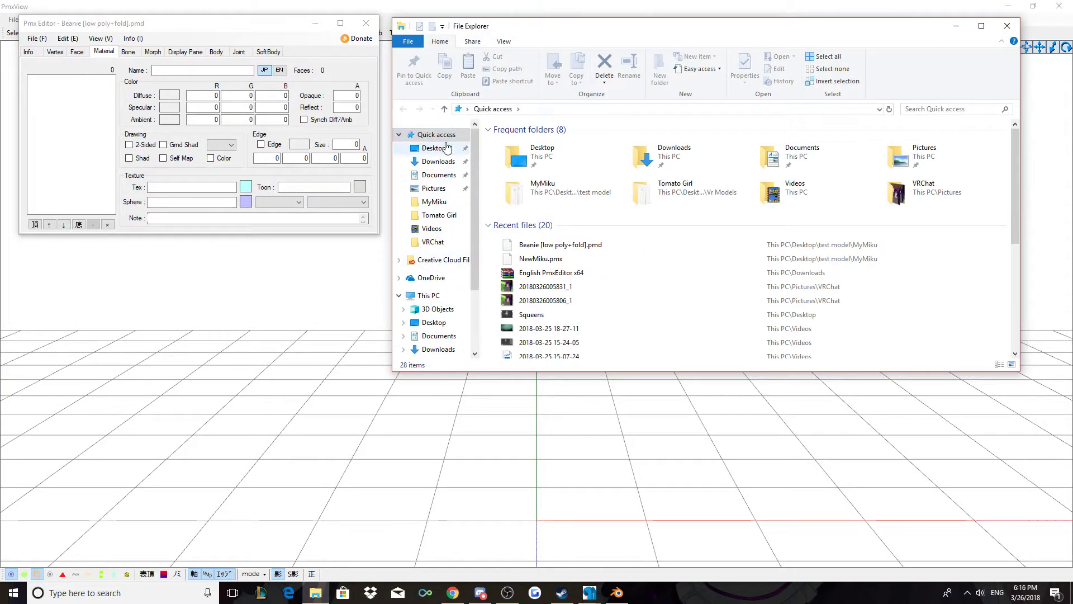
pyautogui.click(434, 150)
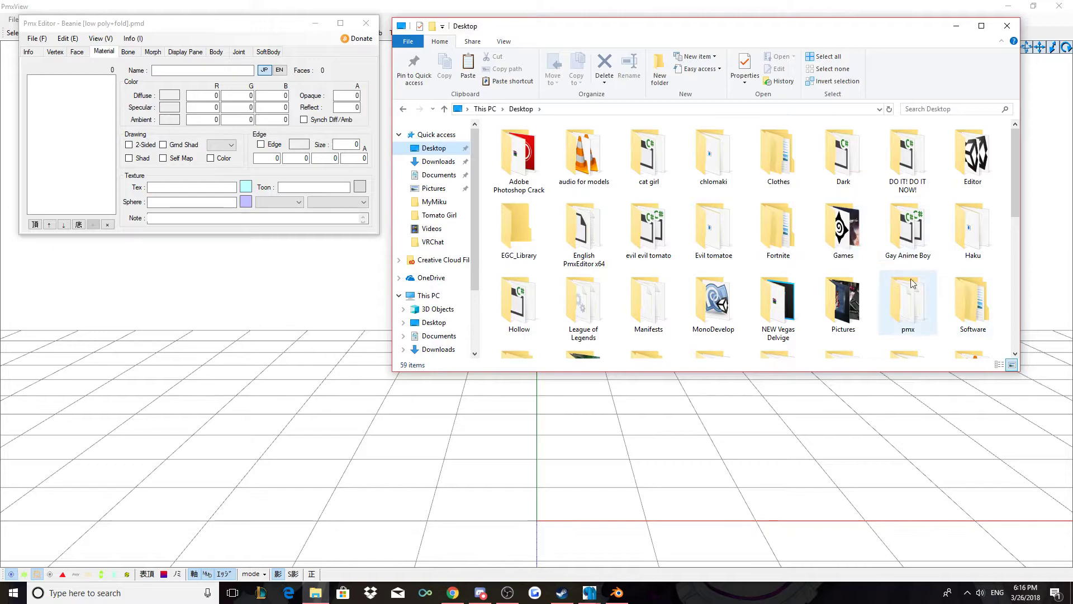
pyautogui.scroll(-2, 844, 296)
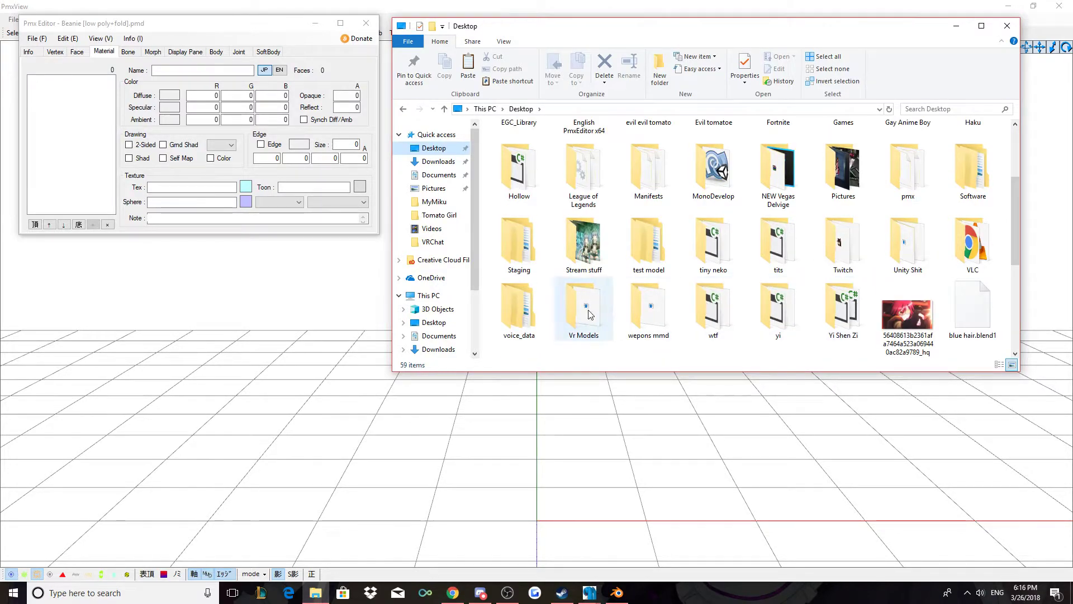
pyautogui.doubleClick(647, 239)
pyautogui.click(521, 143)
pyautogui.doubleClick(522, 143)
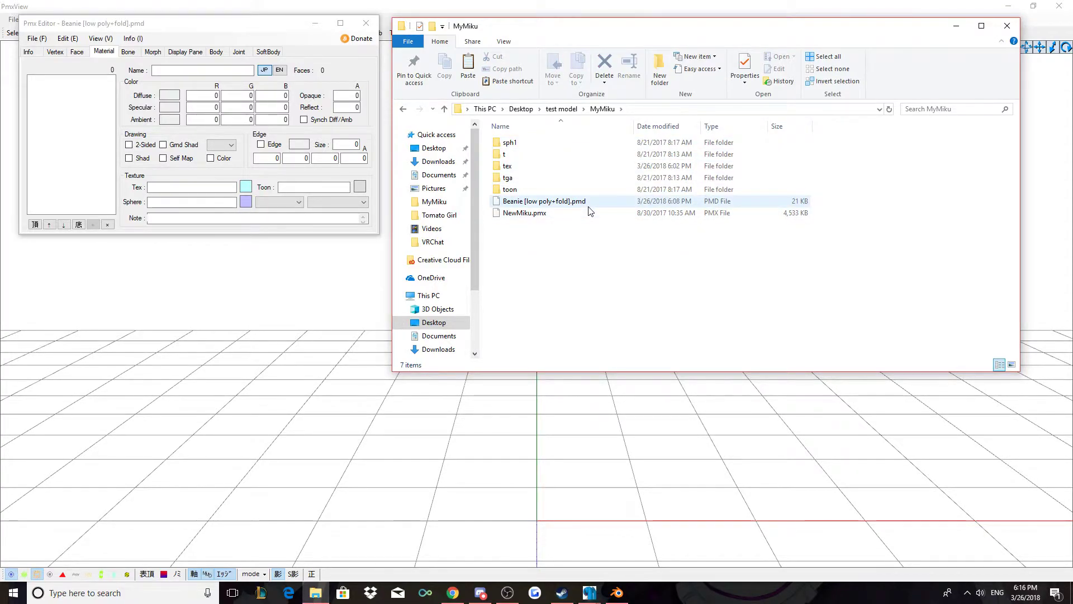
# - Search the MyMiku folder for blackbeanie, clear the search and close the folder window
pyautogui.click(644, 110)
pyautogui.click(644, 110)
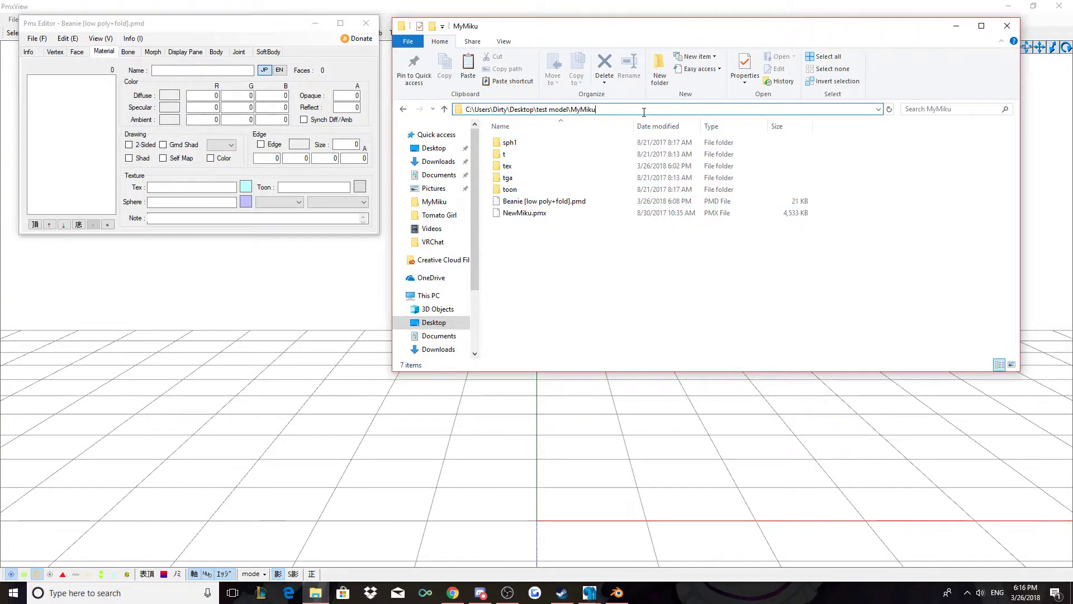
pyautogui.click(894, 109)
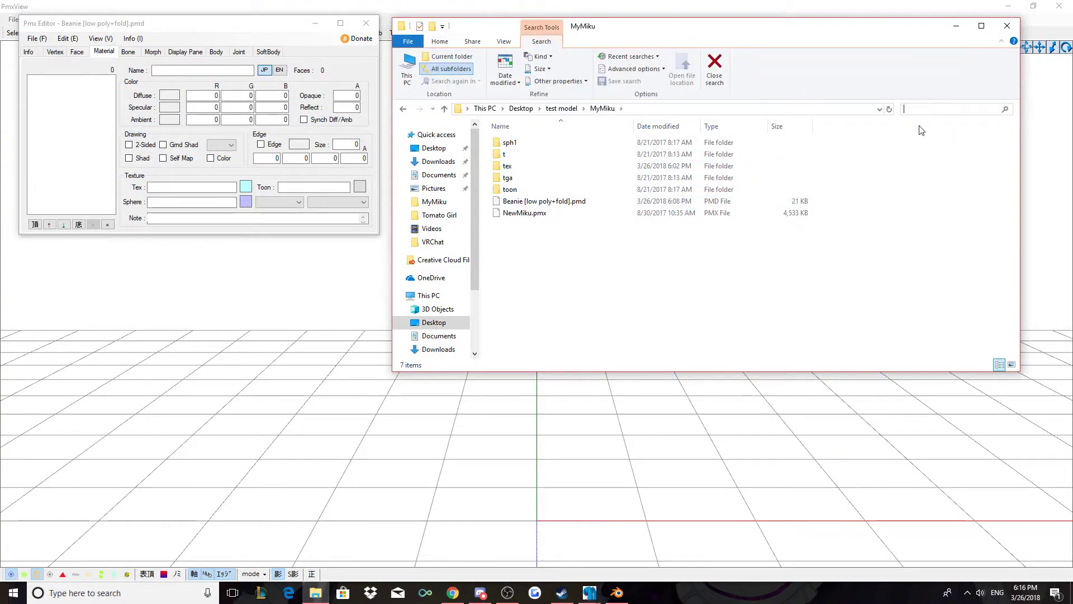
pyautogui.write('bla')
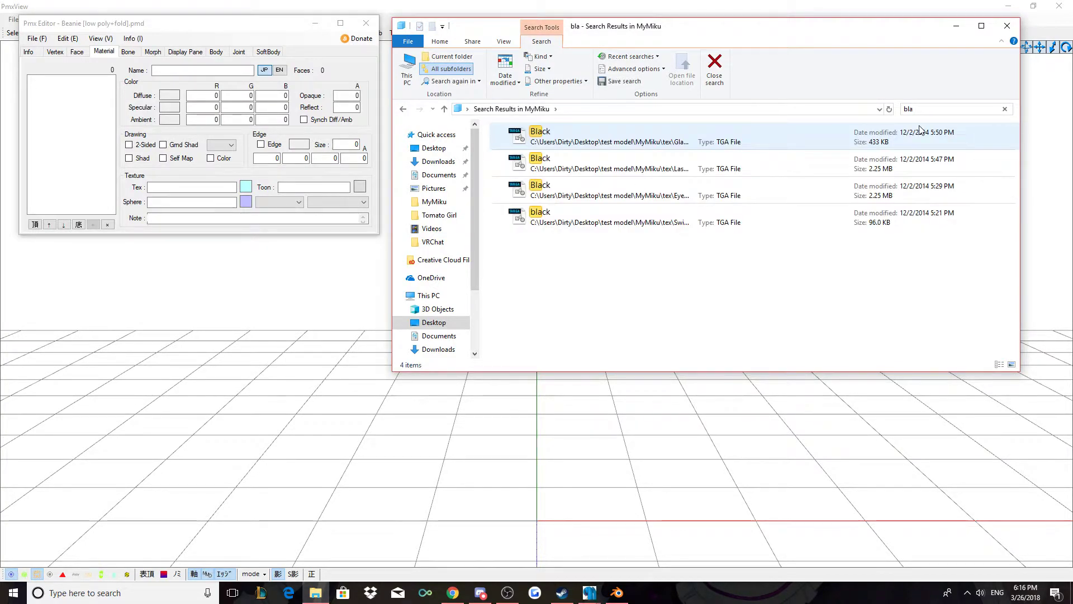
pyautogui.write('ckbeanie')
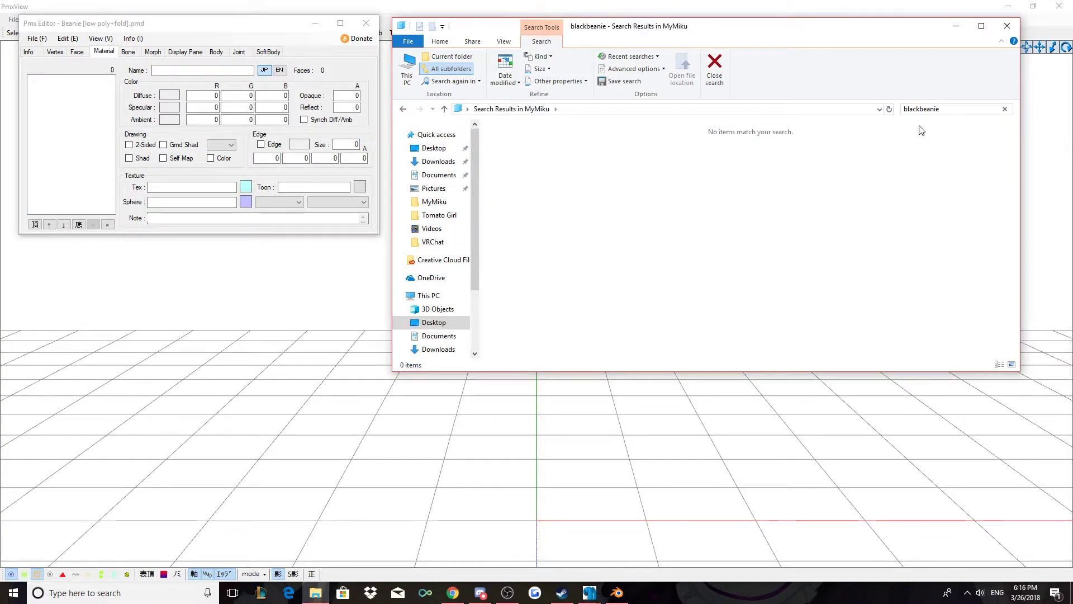
pyautogui.press('BackSpace')
pyautogui.press('BackSpace')
pyautogui.press('BackSpace')
pyautogui.press('BackSpace')
pyautogui.press('BackSpace')
pyautogui.press('BackSpace')
pyautogui.press('BackSpace')
pyautogui.press('BackSpace')
pyautogui.press('BackSpace')
pyautogui.press('BackSpace')
pyautogui.press('BackSpace')
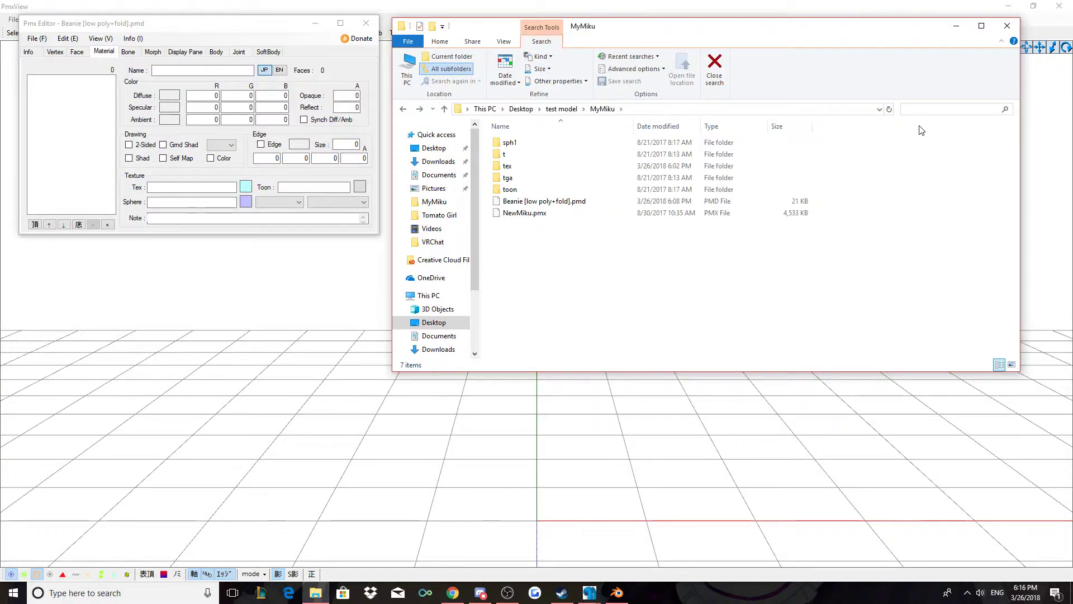
pyautogui.click(1007, 26)
# - Switch to Blender, browse to the test model folder in the Save As file browser and minimise Blender
pyautogui.click(617, 592)
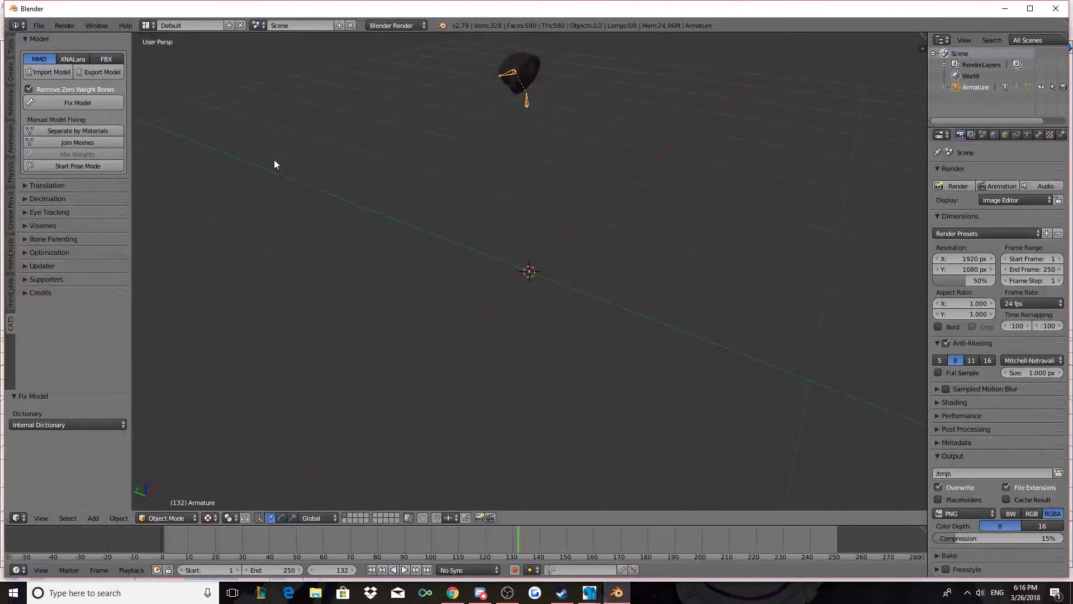
pyautogui.click(38, 26)
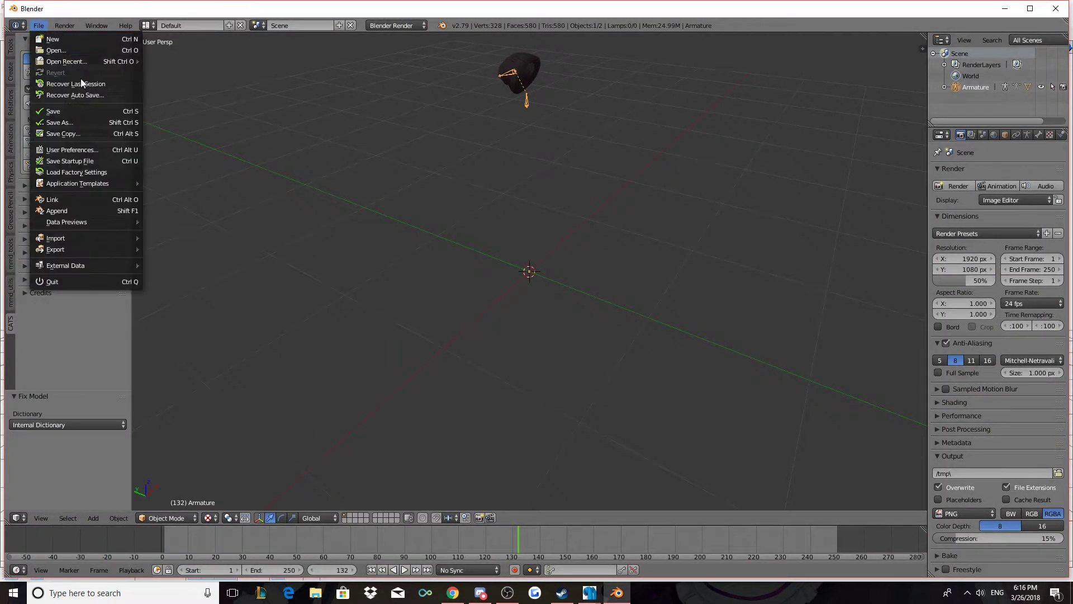
pyautogui.click(82, 123)
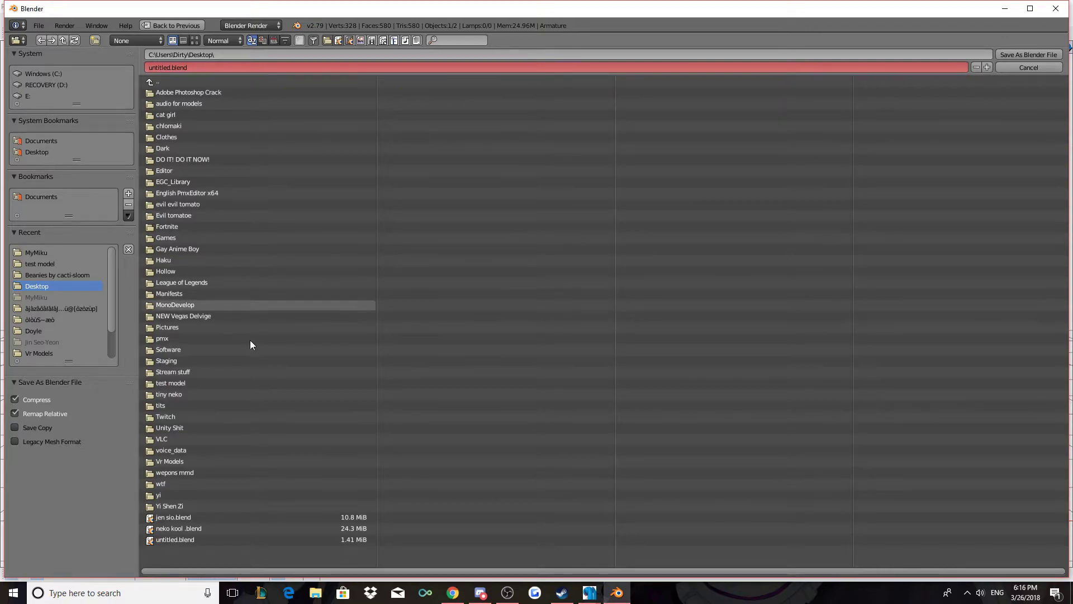
pyautogui.click(246, 384)
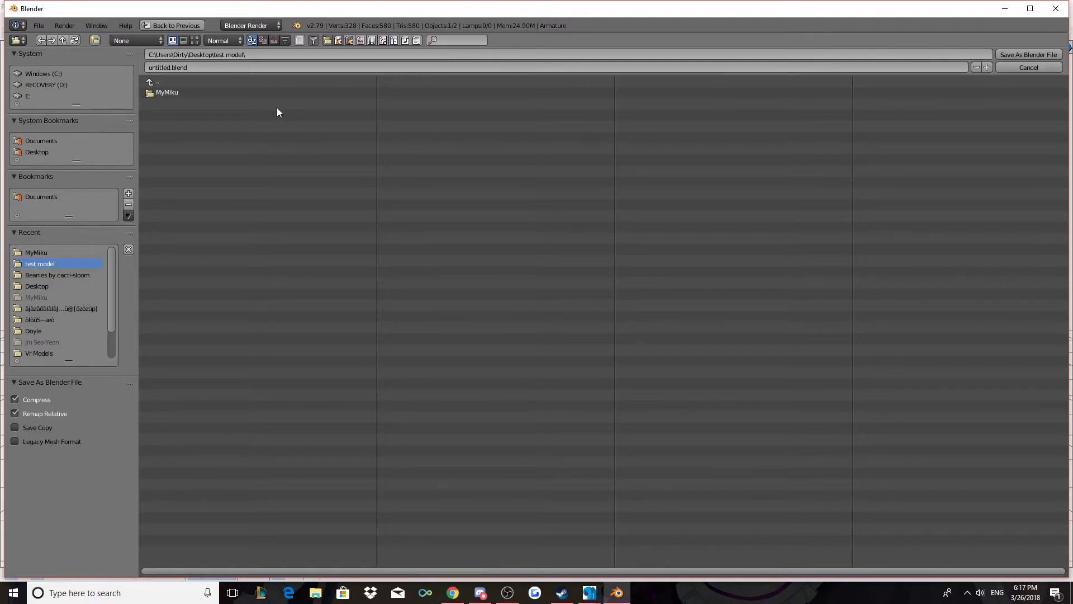
pyautogui.click(1005, 8)
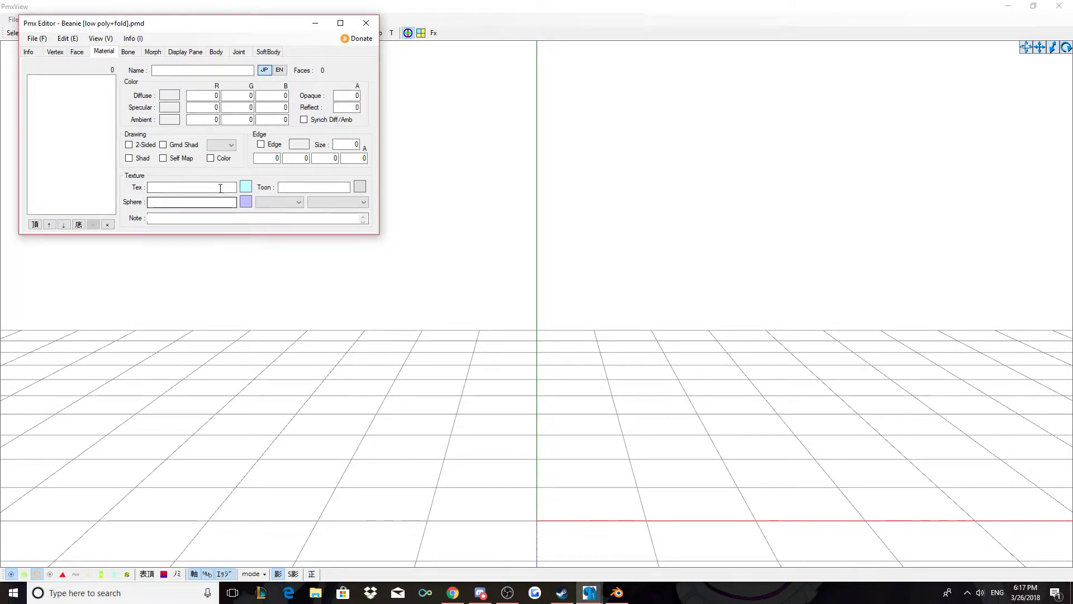
# - Copy Beanie [low poly].pmd from the Beanies by cacti-sloom folder inside Clothes on the Desktop and close the folder window
pyautogui.moveTo(216, 28); pyautogui.dragTo(215, 74)
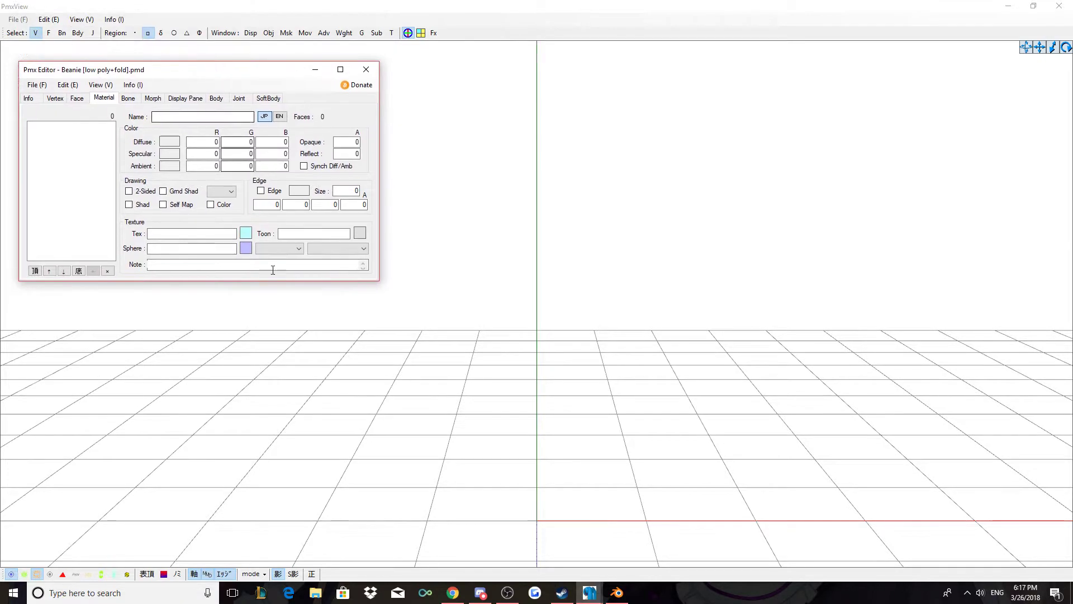
pyautogui.click(317, 595)
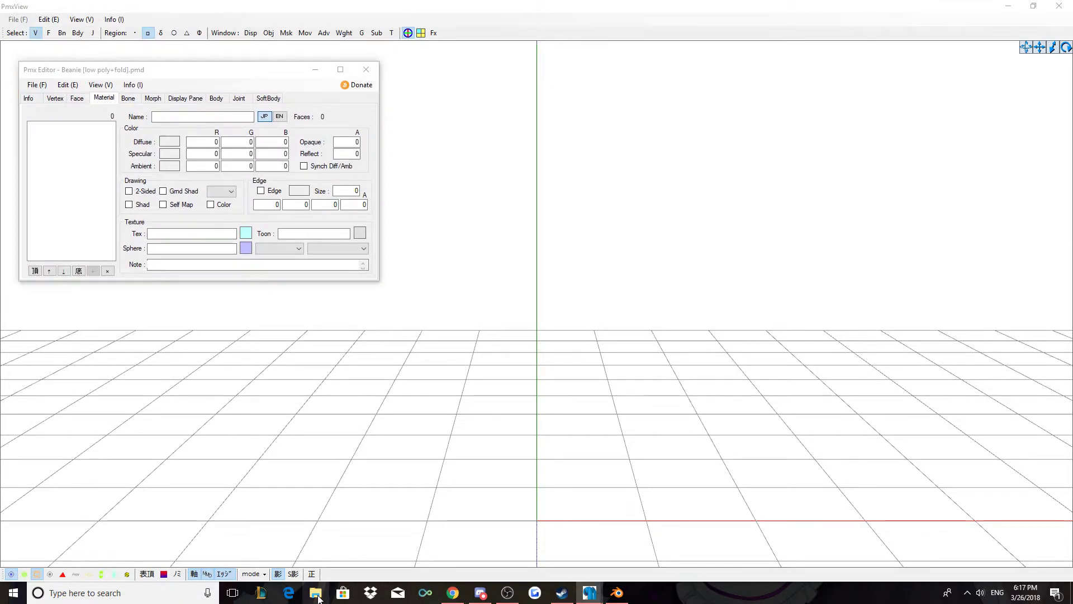
pyautogui.click(435, 149)
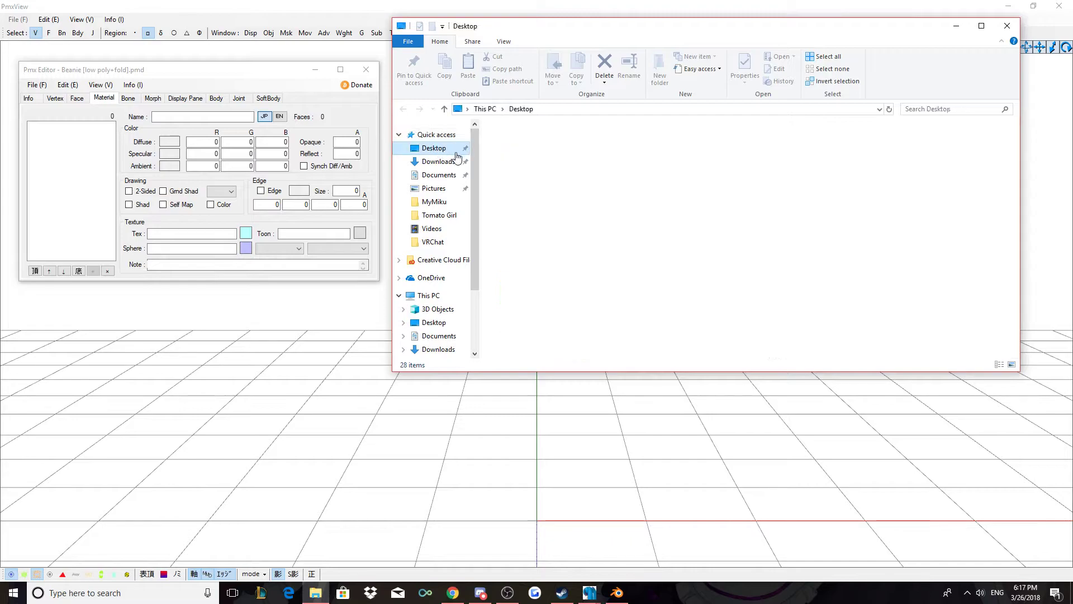
pyautogui.doubleClick(778, 155)
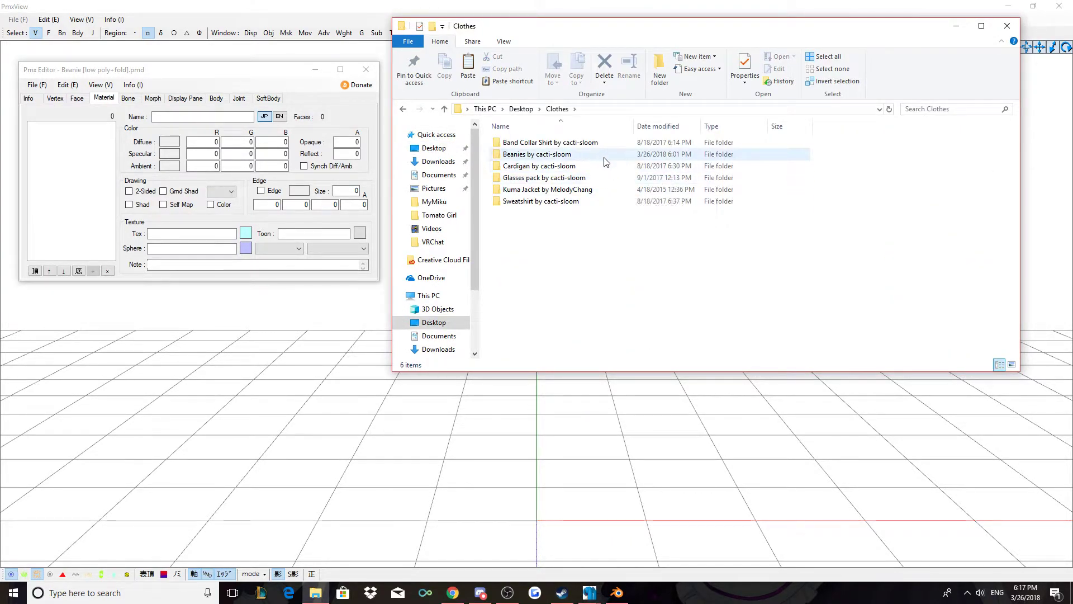
pyautogui.doubleClick(604, 161)
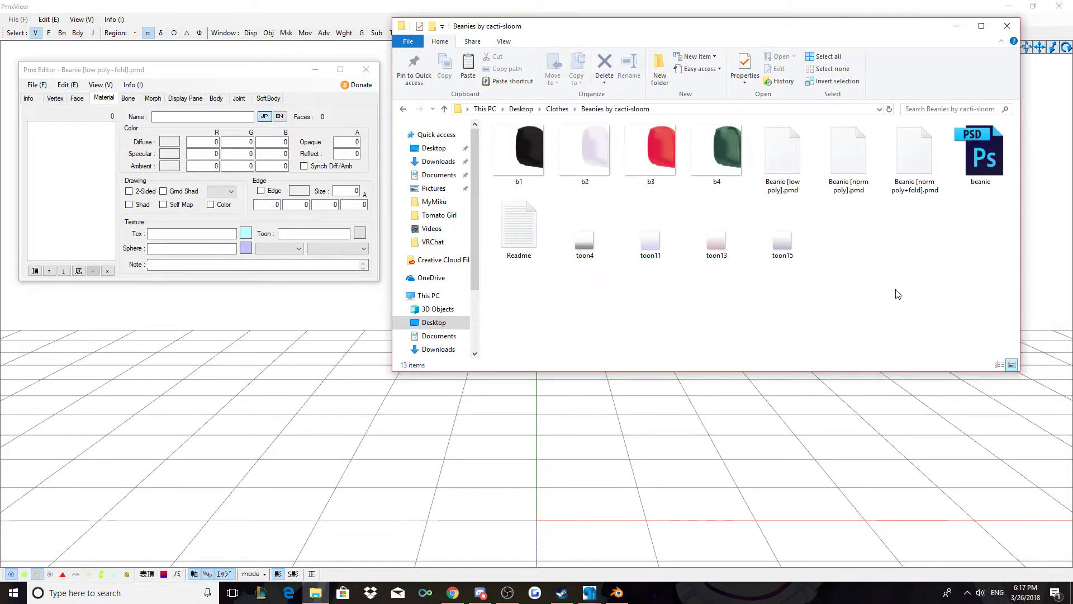
pyautogui.rightClick(794, 159)
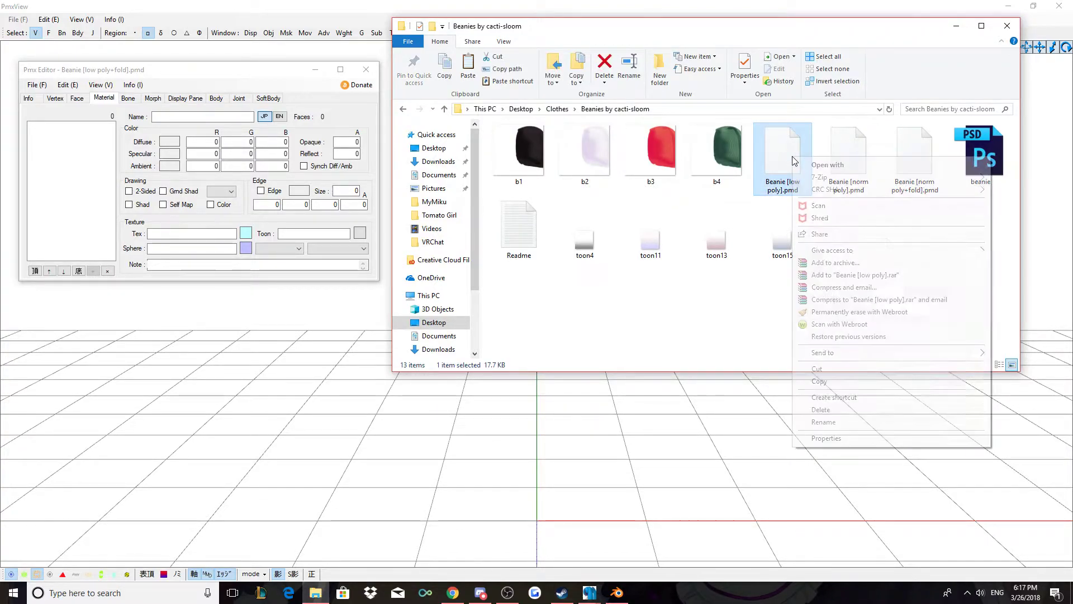
pyautogui.click(857, 380)
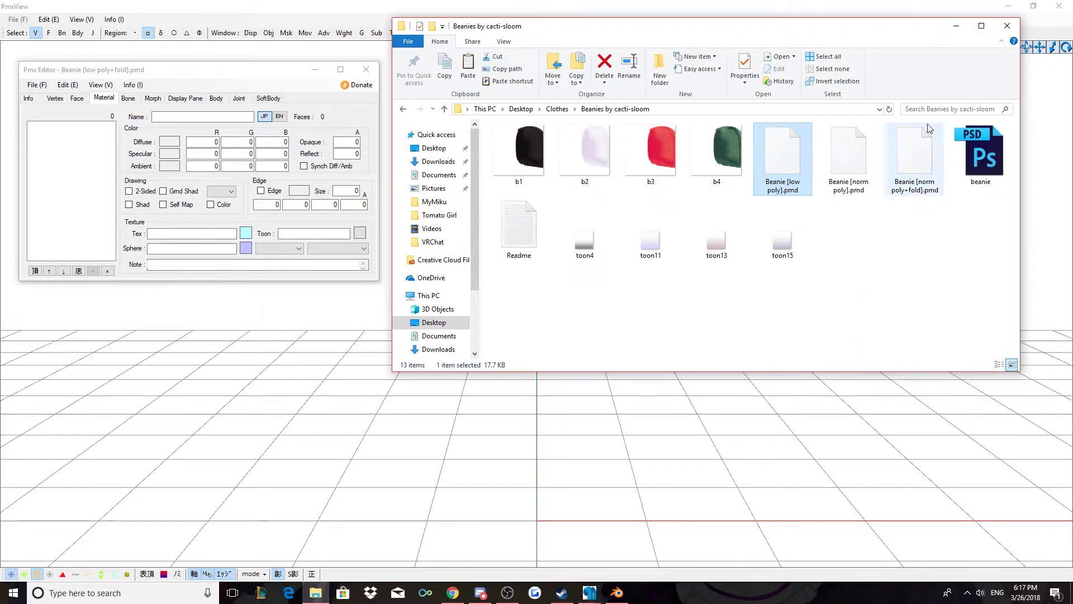
pyautogui.click(1007, 26)
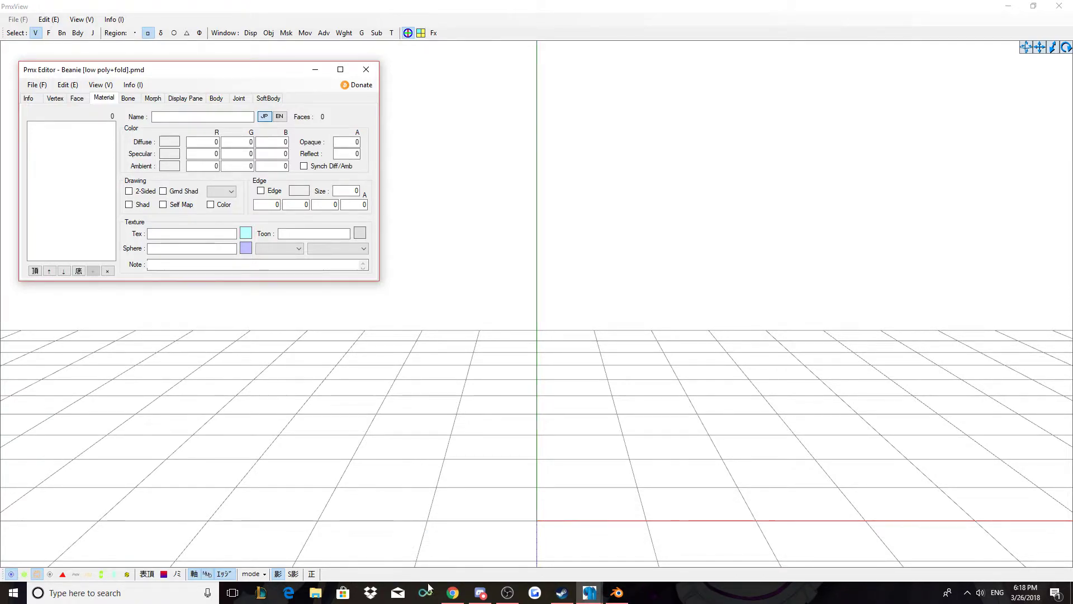
# - Paste the copied beanie file into the MyMiku folder inside test model on the Desktop and minimise the folder window
pyautogui.click(316, 594)
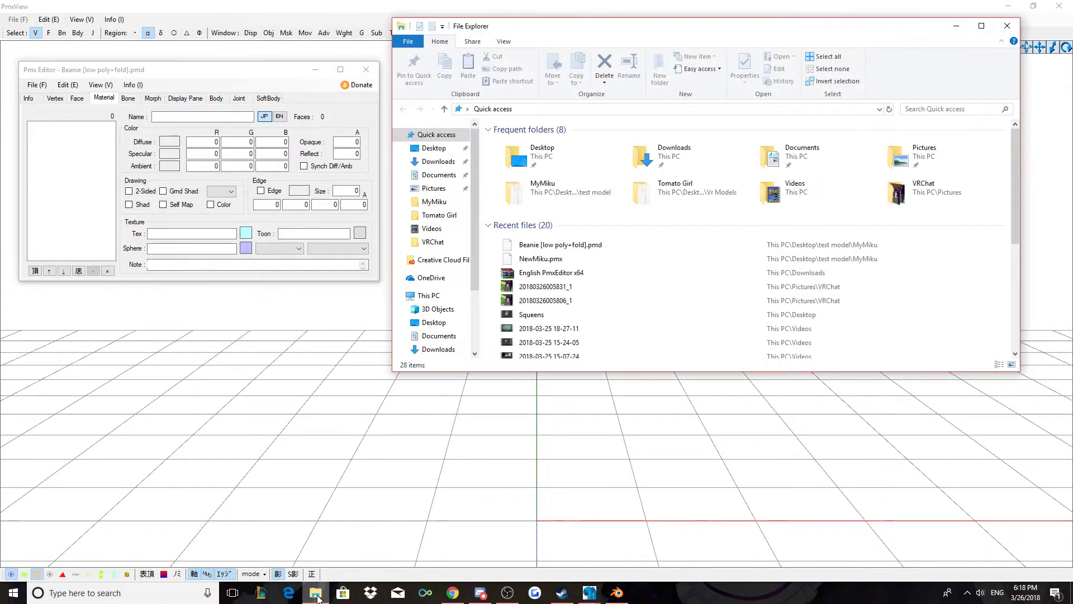
pyautogui.click(435, 149)
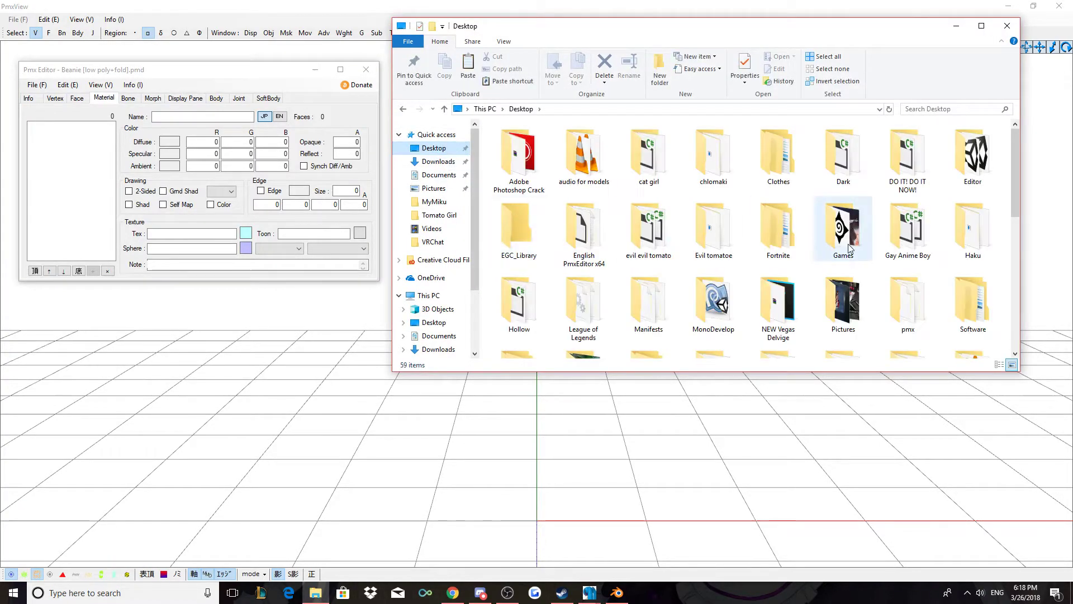
pyautogui.scroll(-2, 917, 175)
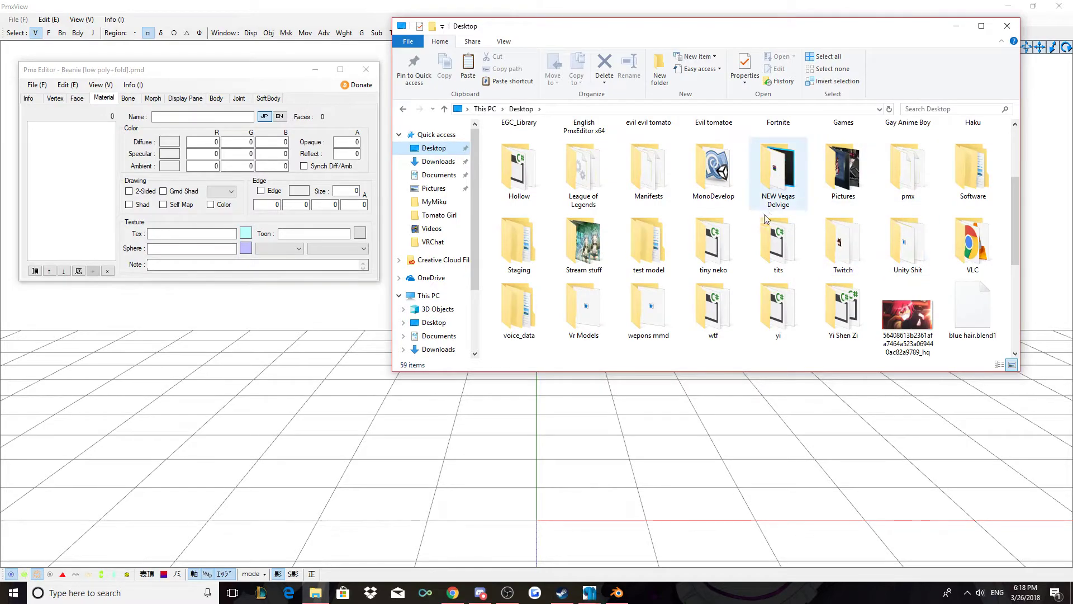
pyautogui.doubleClick(639, 266)
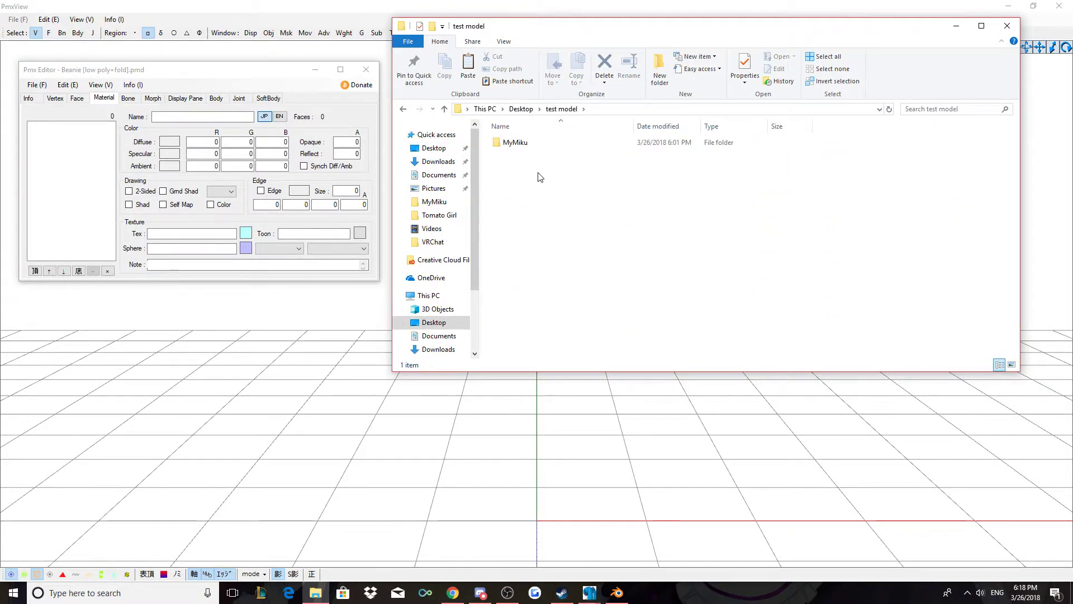
pyautogui.doubleClick(511, 143)
pyautogui.rightClick(541, 258)
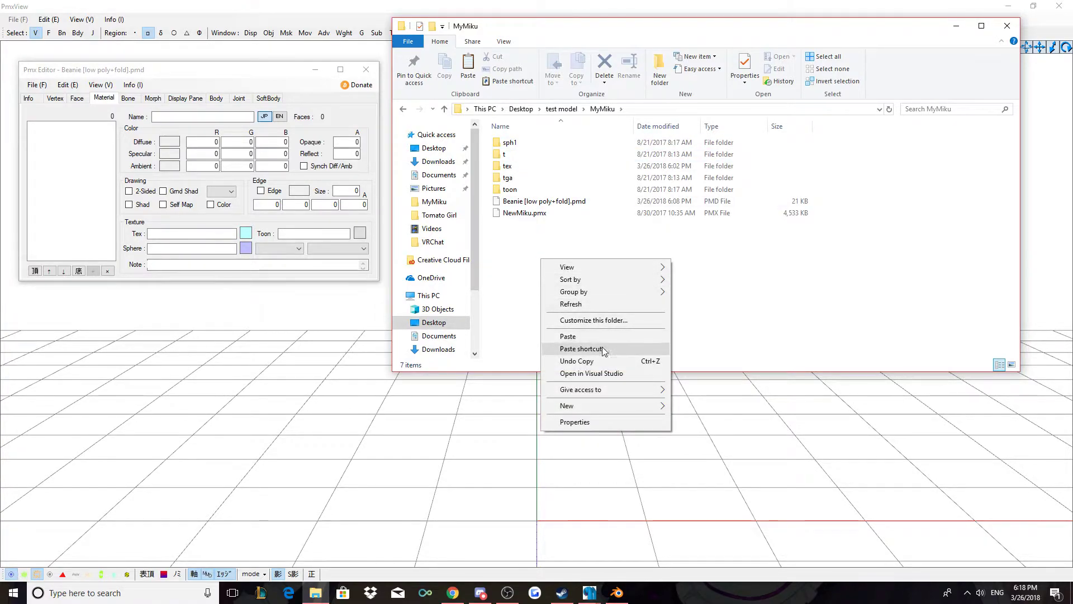
pyautogui.click(576, 337)
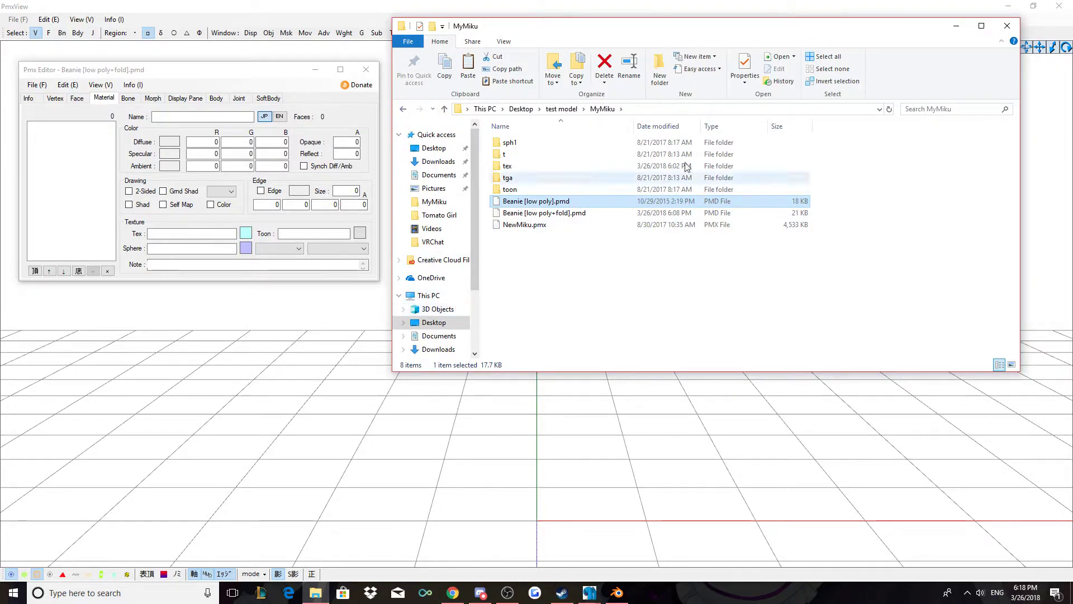
pyautogui.click(954, 28)
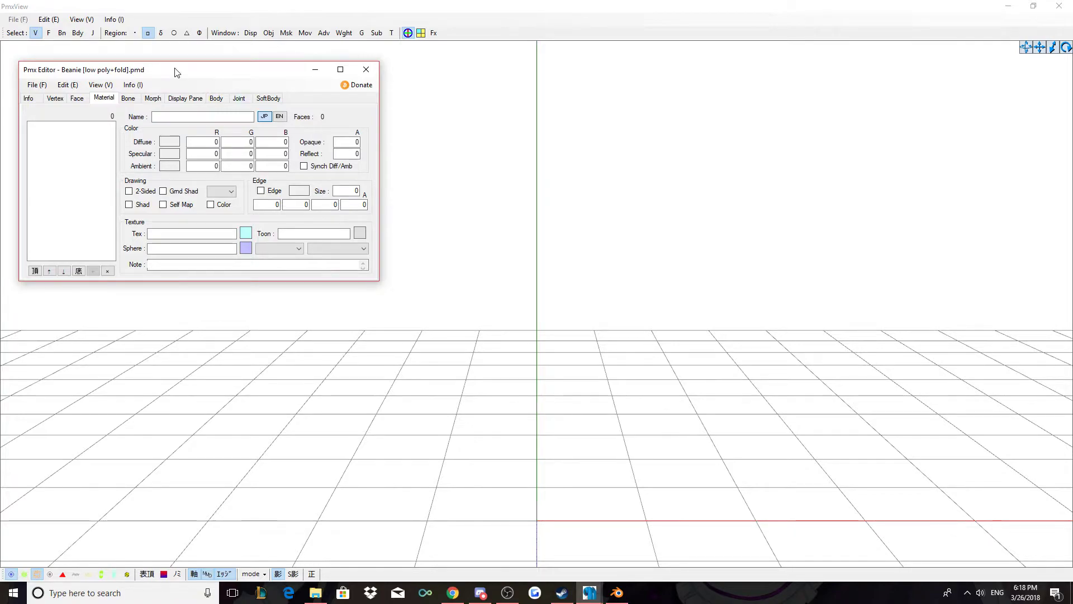
# - Close the empty Beanie [low poly+fold].pmd editor, return to the NewMiku model, close its Vertex/Masking window and bring up its editor window
pyautogui.click(370, 68)
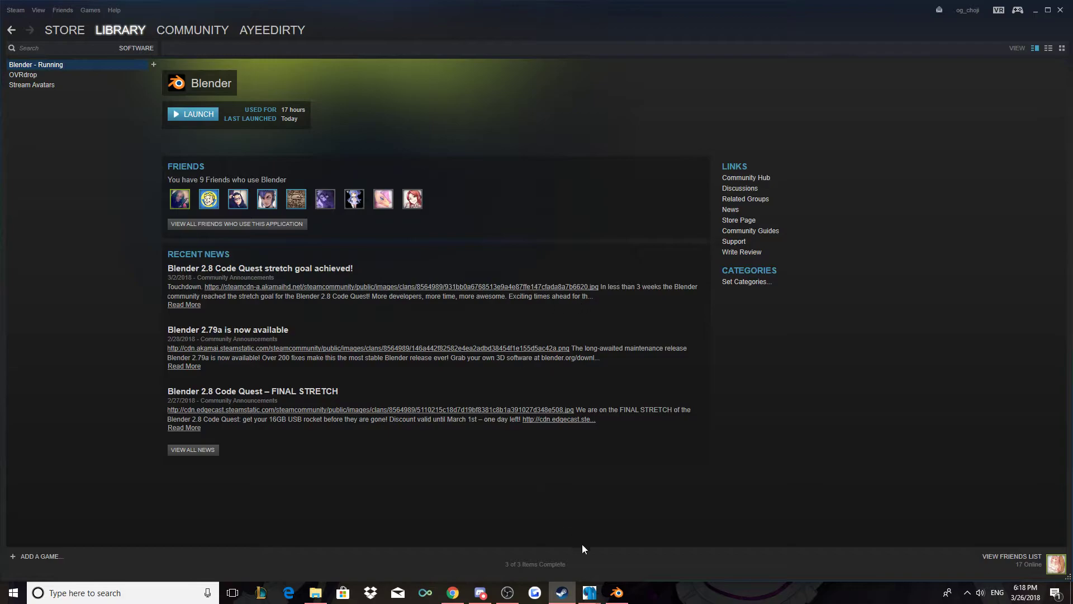
pyautogui.click(626, 552)
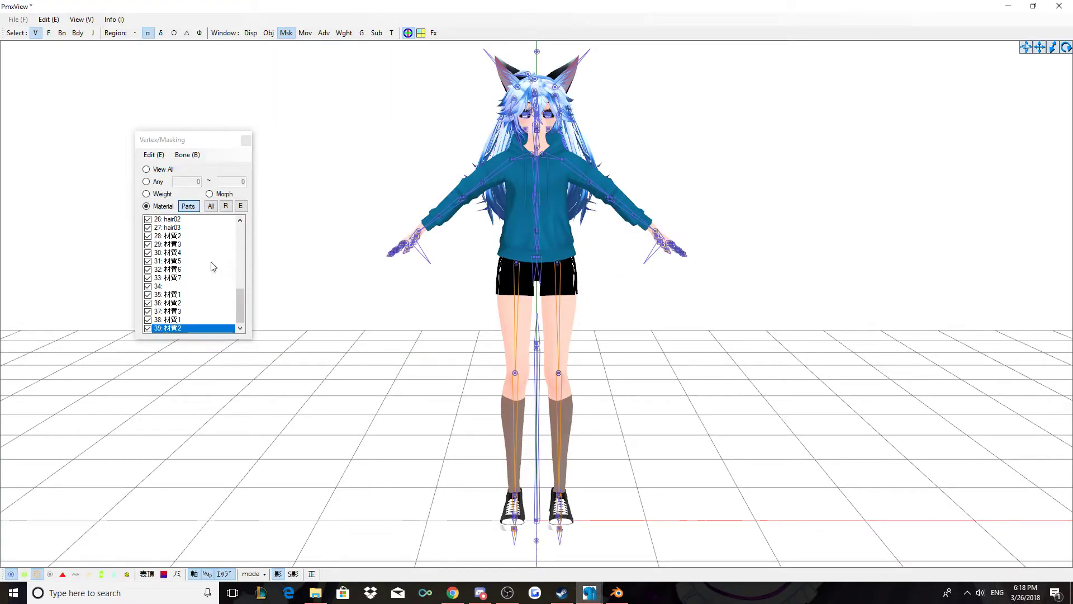
pyautogui.click(246, 144)
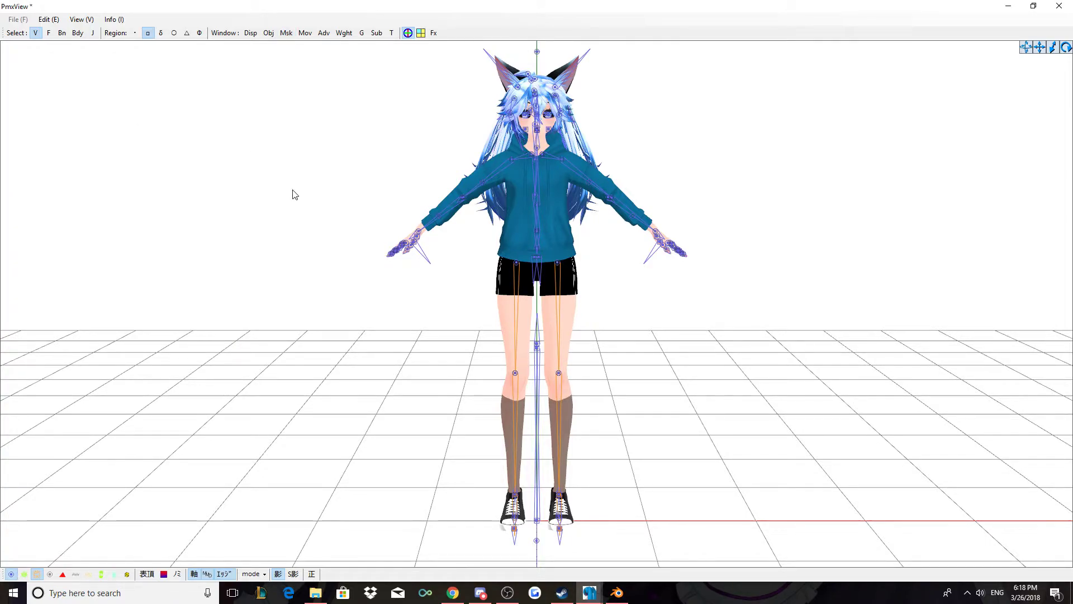
pyautogui.press('alt')
pyautogui.click(590, 592)
pyautogui.click(515, 527)
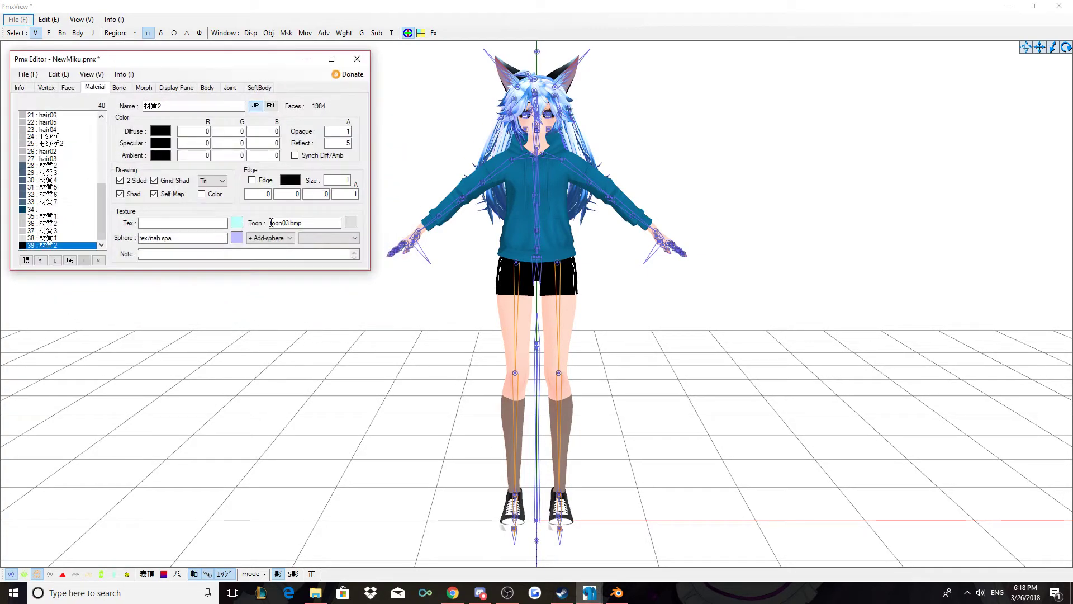
# - Import Beanie [low poly].pmd from MyMiku into NewMiku with the Add option and a custom scale of 1
pyautogui.click(35, 75)
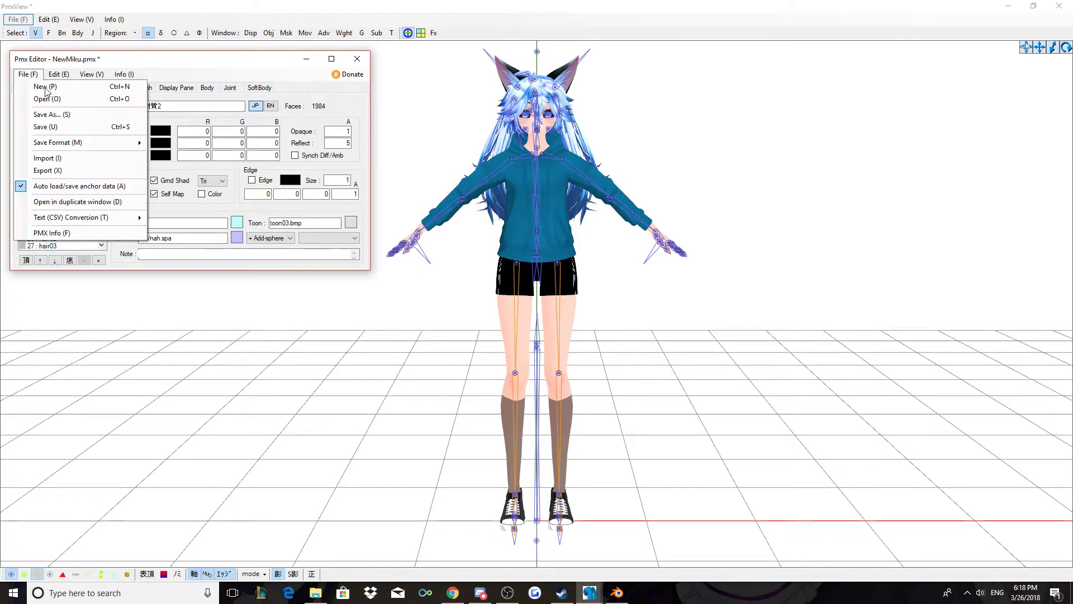
pyautogui.click(87, 159)
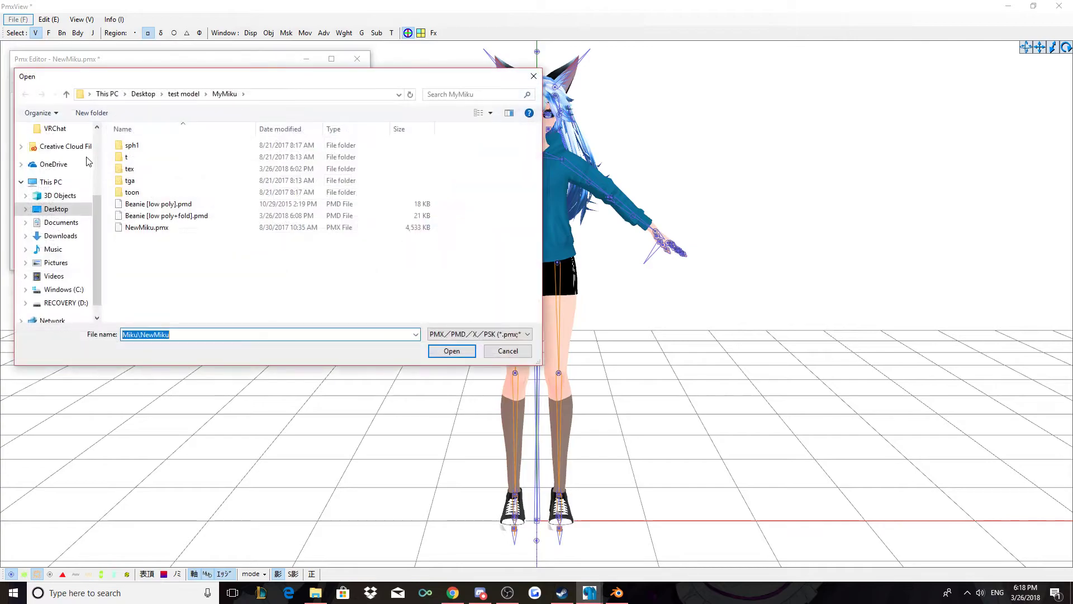
pyautogui.click(168, 205)
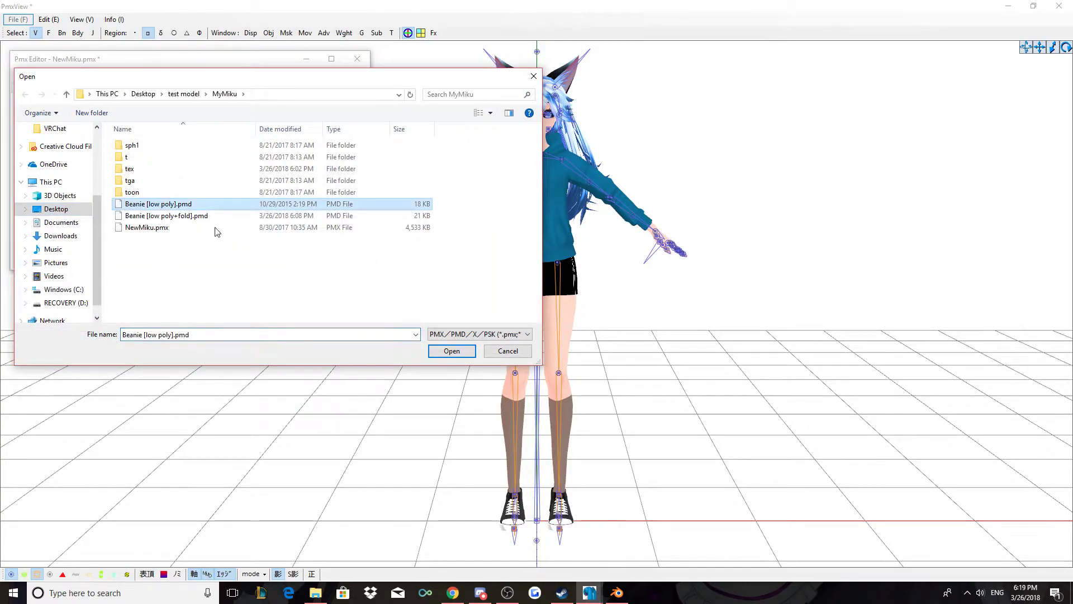
pyautogui.click(450, 351)
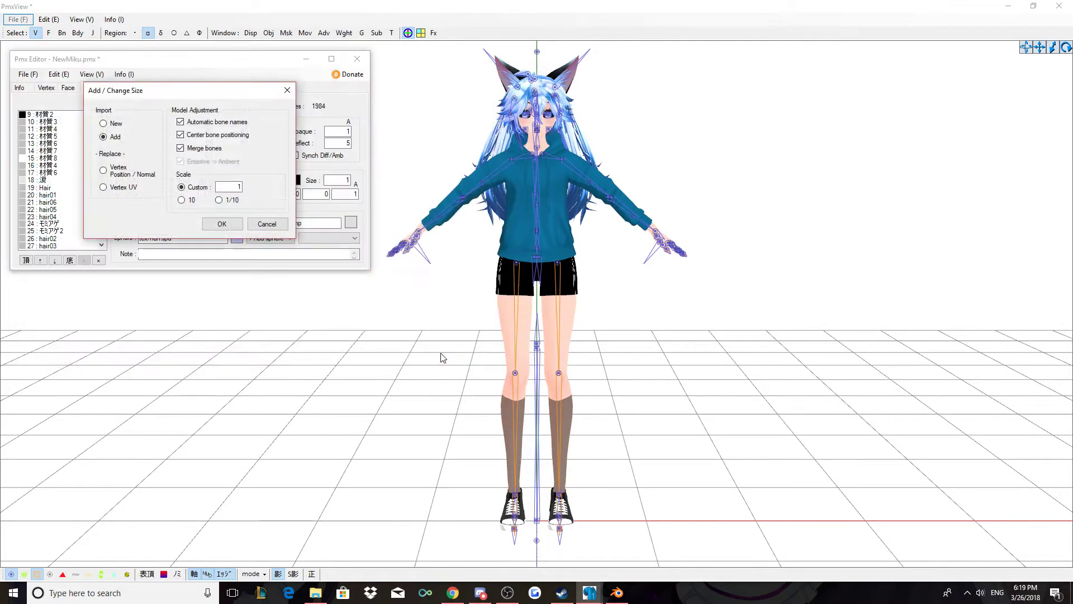
pyautogui.click(222, 224)
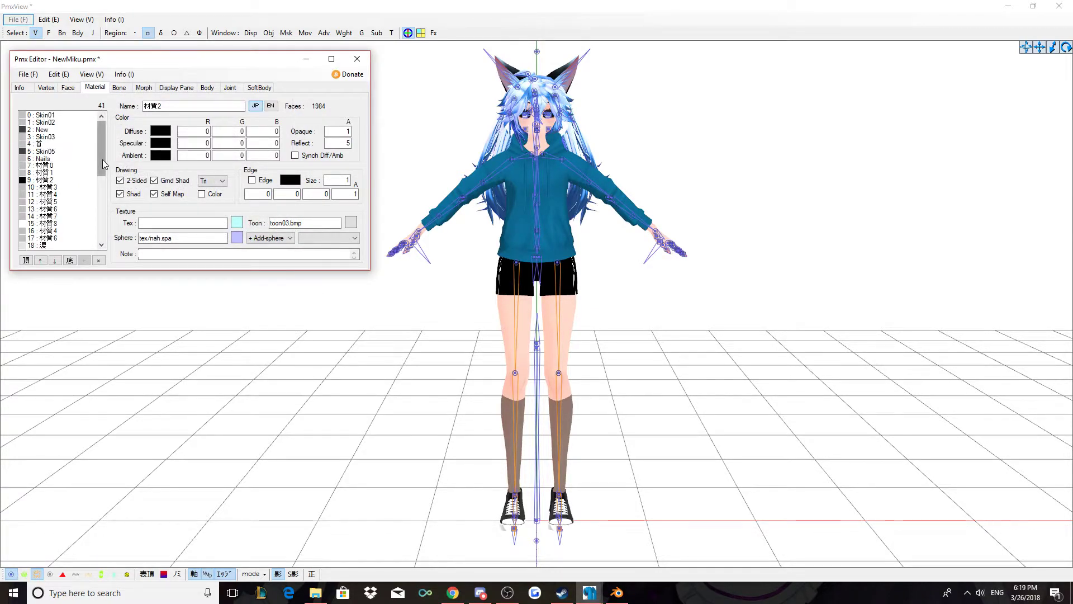
# - Set the texture path of the imported beanie's material, number 40, to tex\b1.png
pyautogui.moveTo(103, 162); pyautogui.dragTo(118, 228)
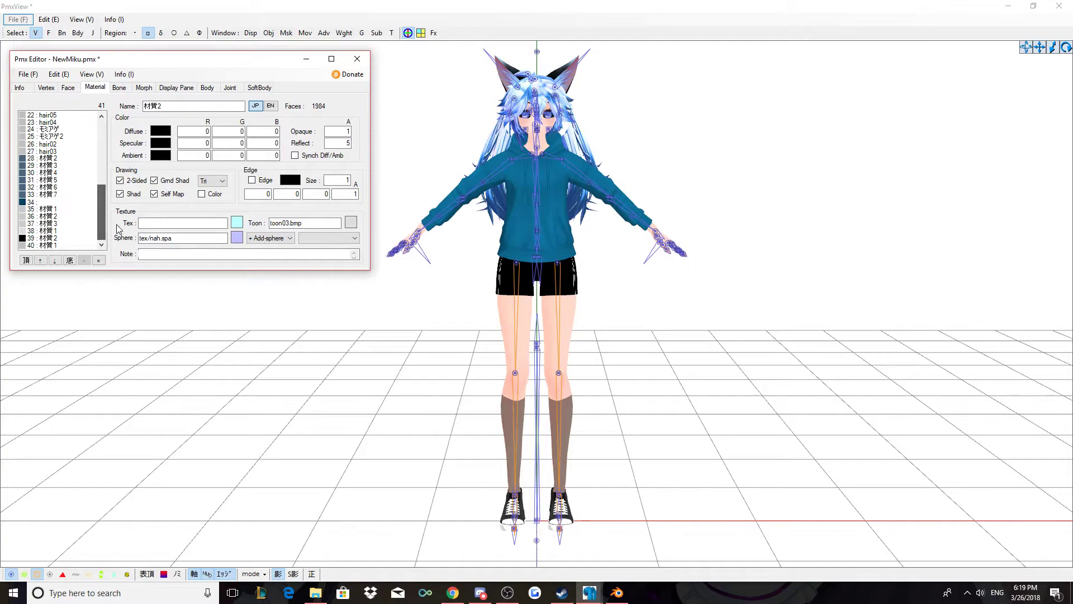
pyautogui.click(43, 246)
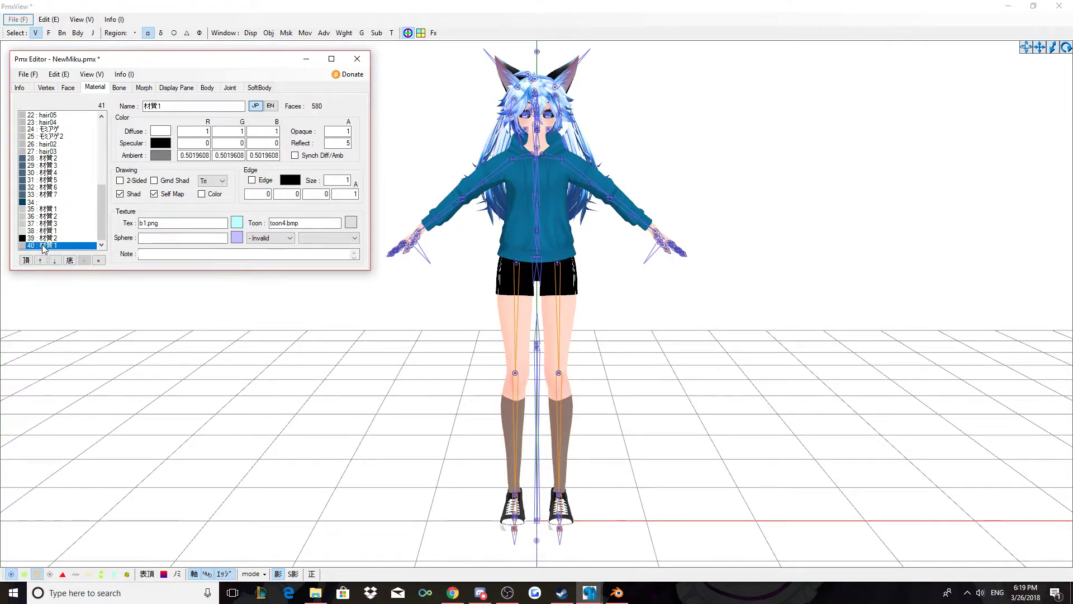
pyautogui.click(140, 223)
pyautogui.write('yex\\')
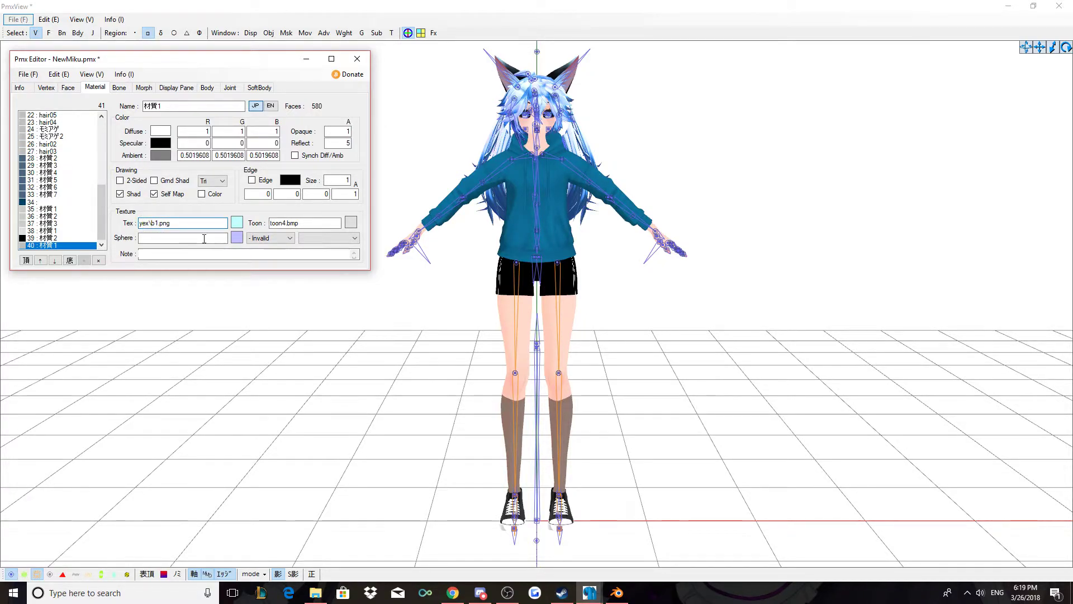
pyautogui.press('BackSpace')
pyautogui.press('BackSpace')
pyautogui.press('BackSpace')
pyautogui.press('BackSpace')
pyautogui.write('tex\\')
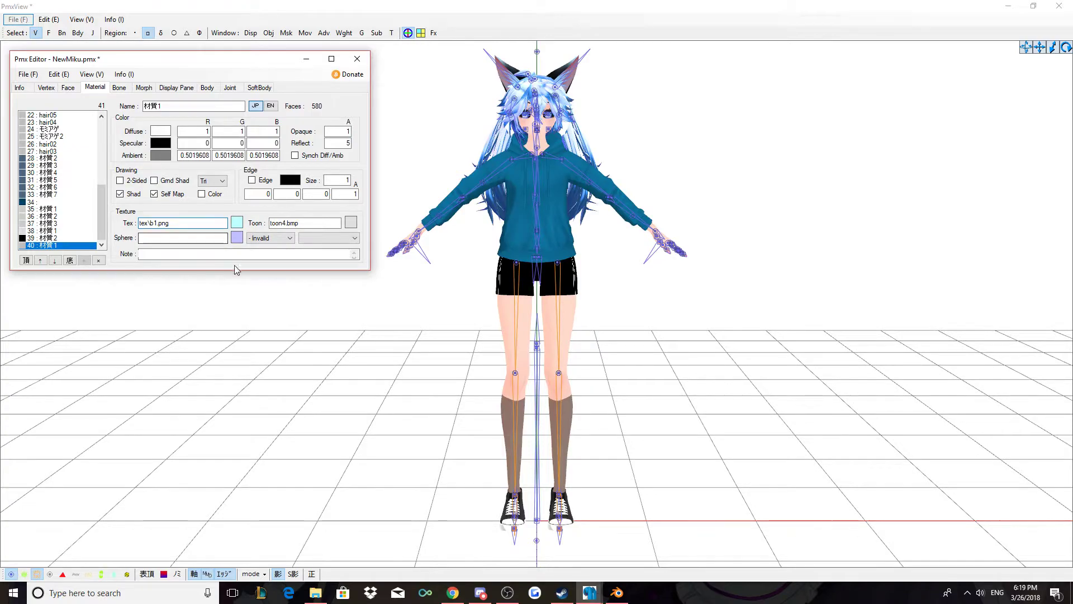
pyautogui.press('Return')
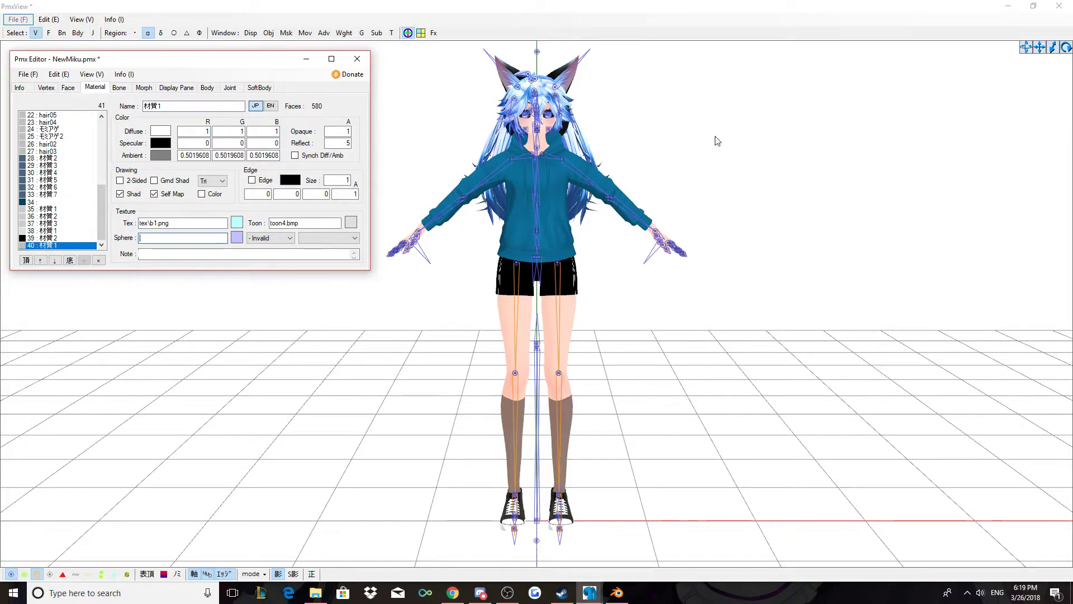
# - Minimise the model editor and hide every material except the beanie's, number 40, using the Vertex/Masking window
pyautogui.click(310, 60)
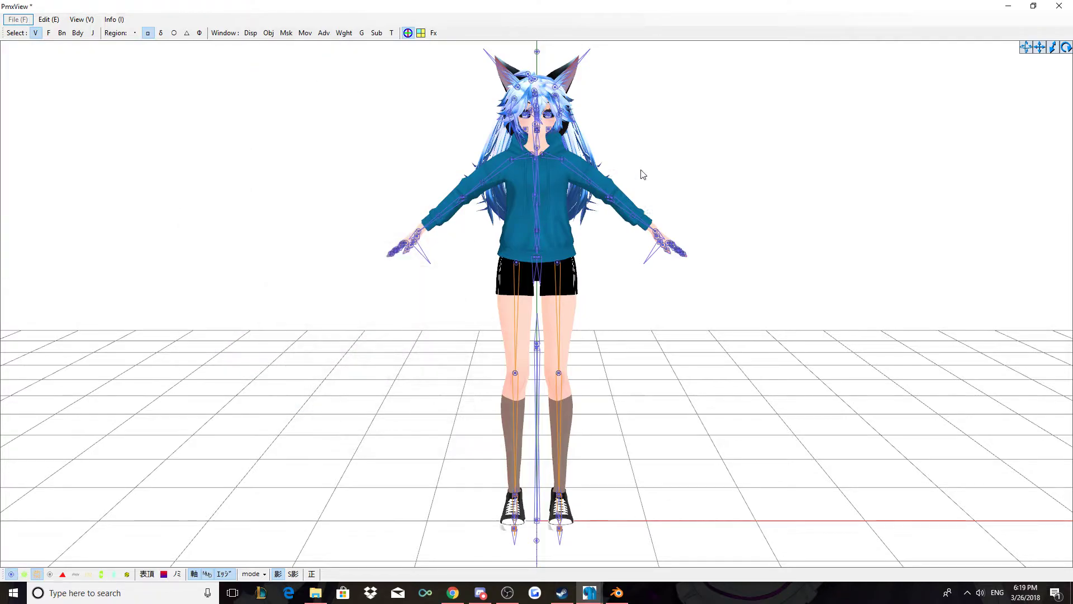
pyautogui.moveTo(689, 195); pyautogui.dragTo(670, 196, button='middle')
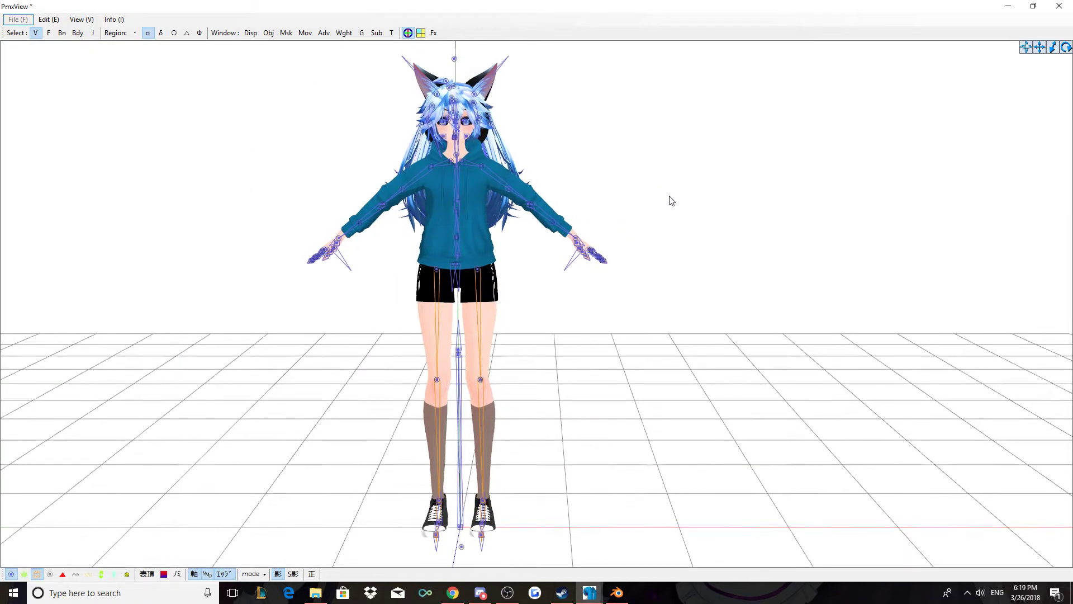
pyautogui.click(286, 33)
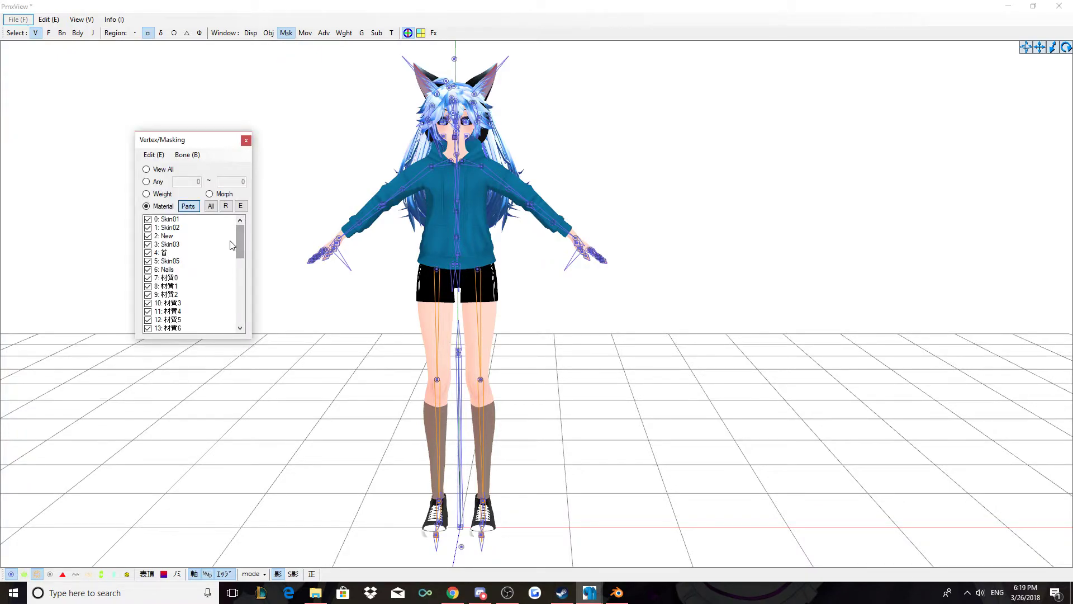
pyautogui.click(198, 247)
pyautogui.rightClick(199, 247)
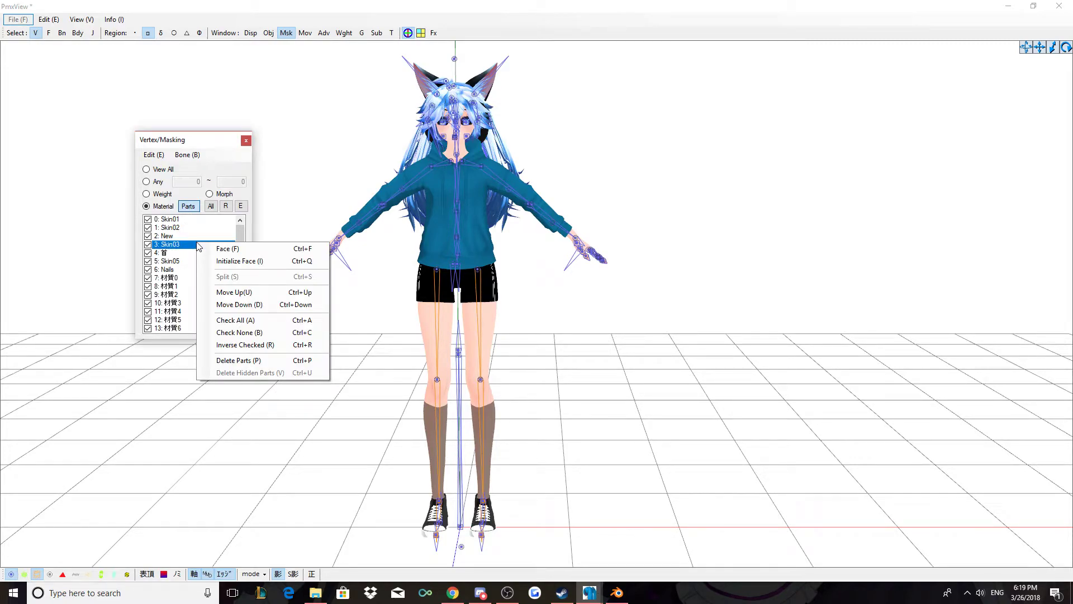
pyautogui.click(242, 333)
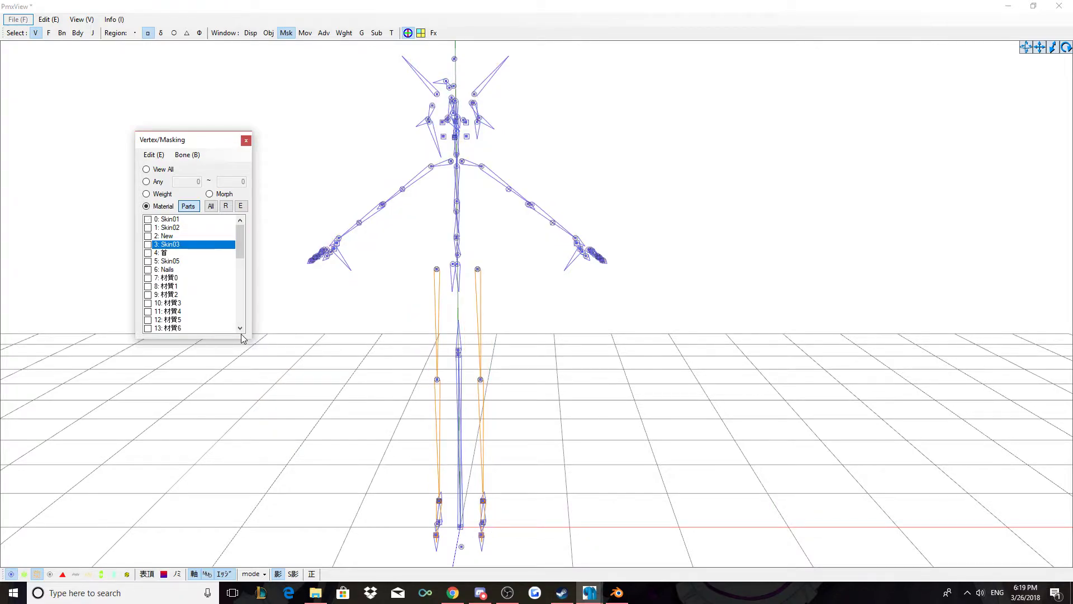
pyautogui.moveTo(243, 243); pyautogui.dragTo(238, 336)
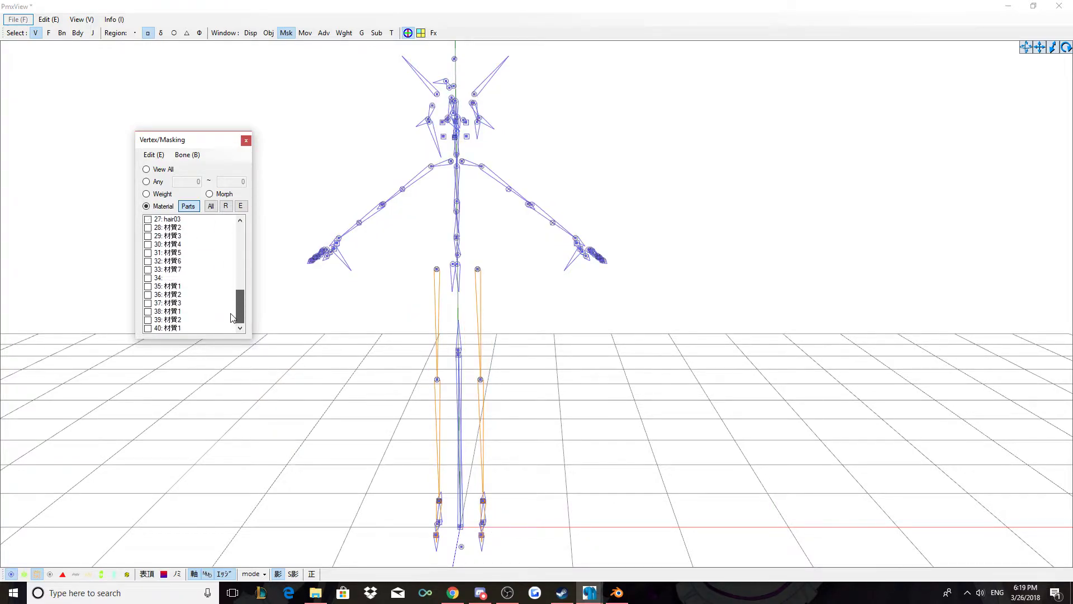
pyautogui.click(148, 328)
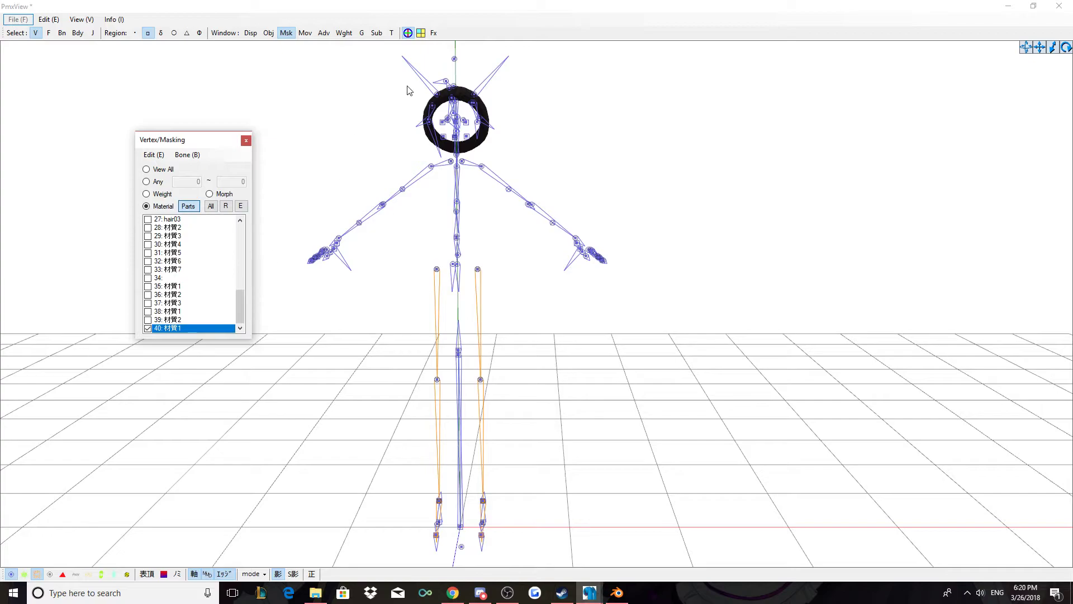
# - Select all of the beanie's vertices and view the beanie from the side
pyautogui.moveTo(398, 69); pyautogui.dragTo(513, 157)
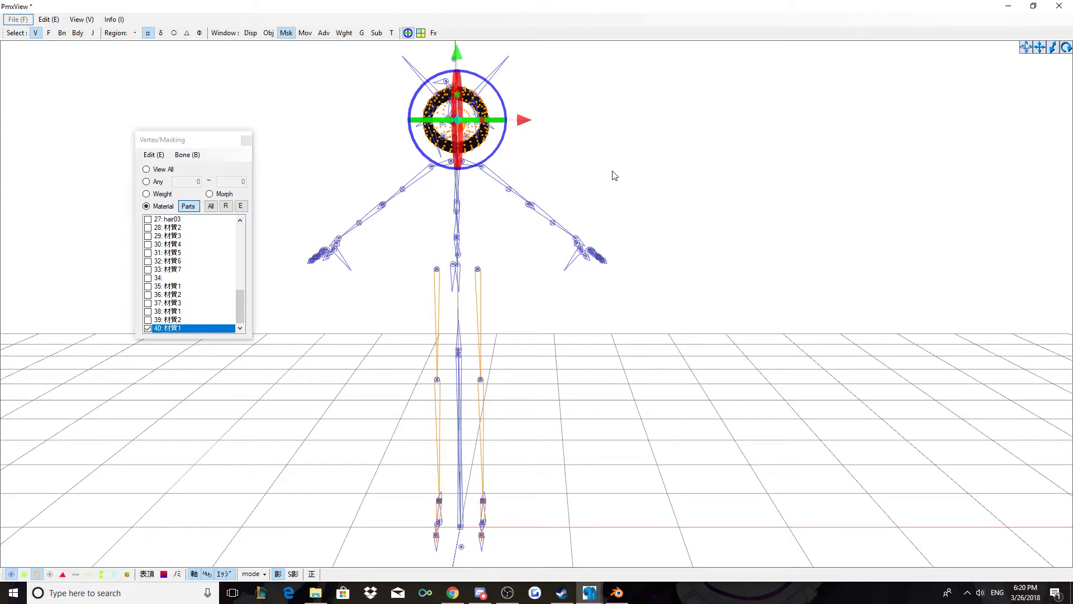
pyautogui.moveTo(624, 176); pyautogui.dragTo(616, 211, button='middle')
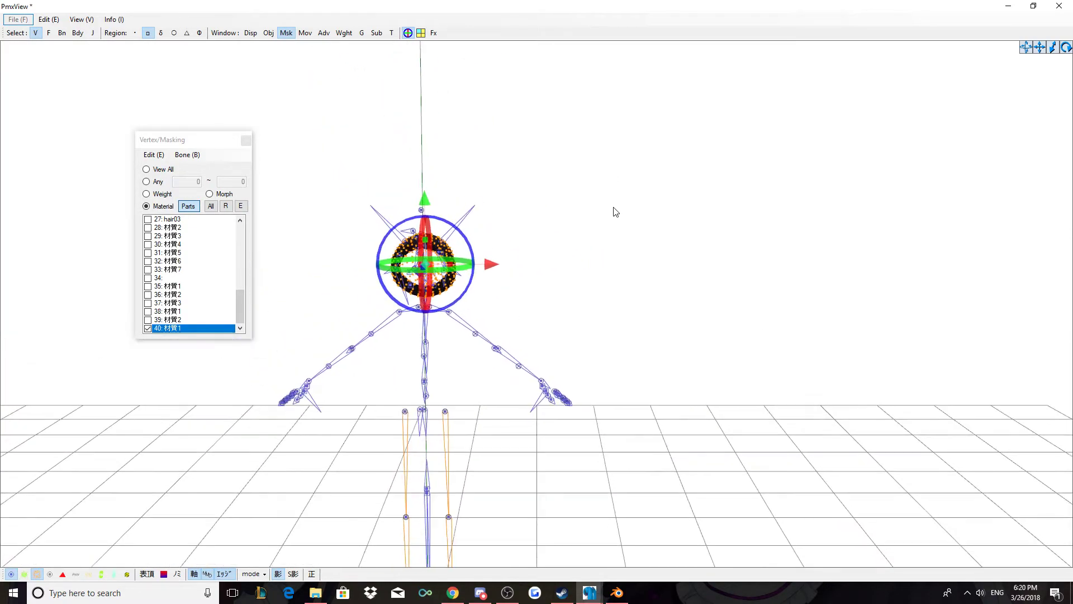
pyautogui.moveTo(454, 269)
pyautogui.mouseDown()
pyautogui.moveTo(482, 270)
pyautogui.moveTo(438, 272)
pyautogui.mouseUp()
pyautogui.moveTo(592, 283); pyautogui.dragTo(539, 281, button='right')
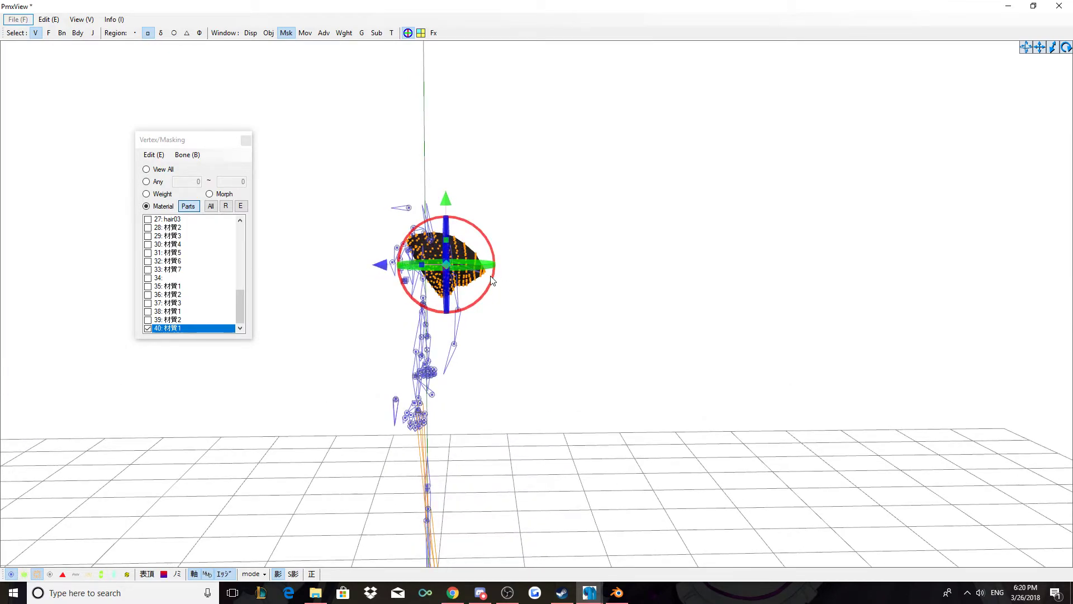
# - Show all materials again and move the selected beanie slightly up and forward so it sits on the head
pyautogui.rightClick(200, 272)
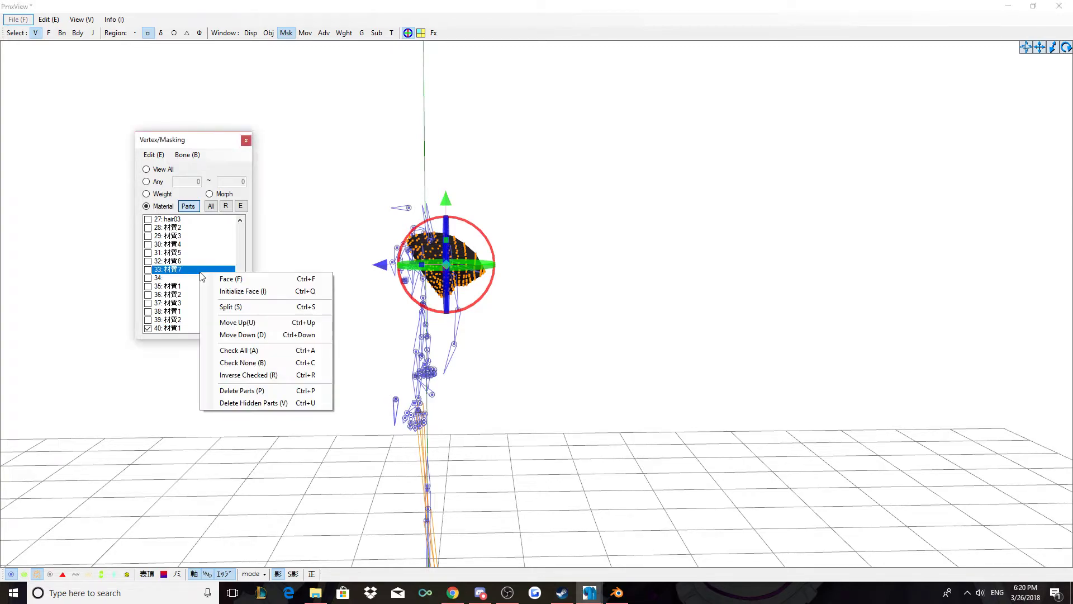
pyautogui.click(274, 352)
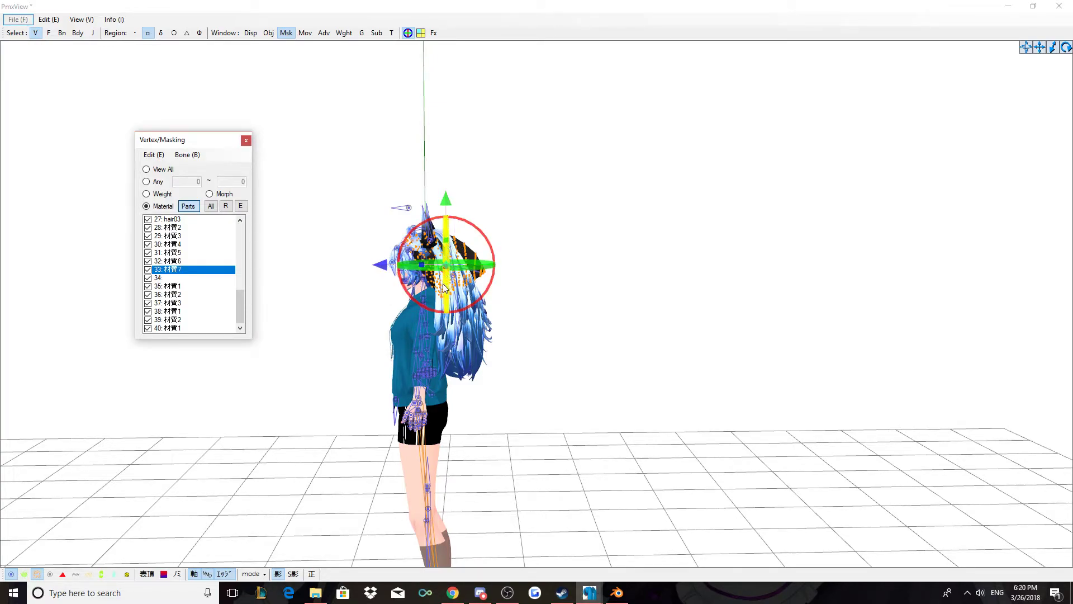
pyautogui.moveTo(446, 203); pyautogui.dragTo(444, 193)
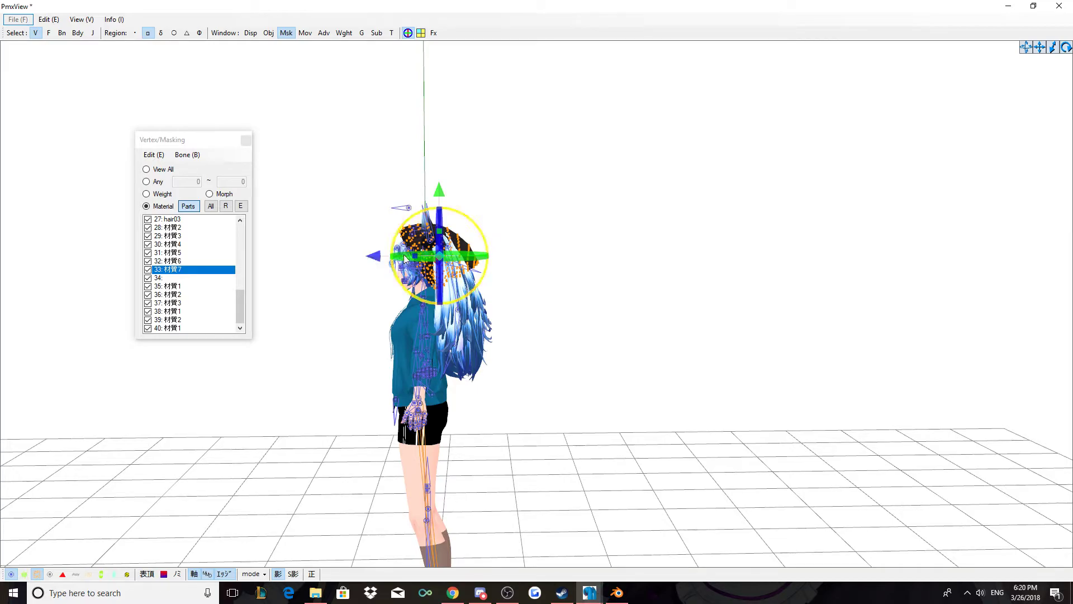
pyautogui.moveTo(555, 272); pyautogui.dragTo(499, 307, button='right')
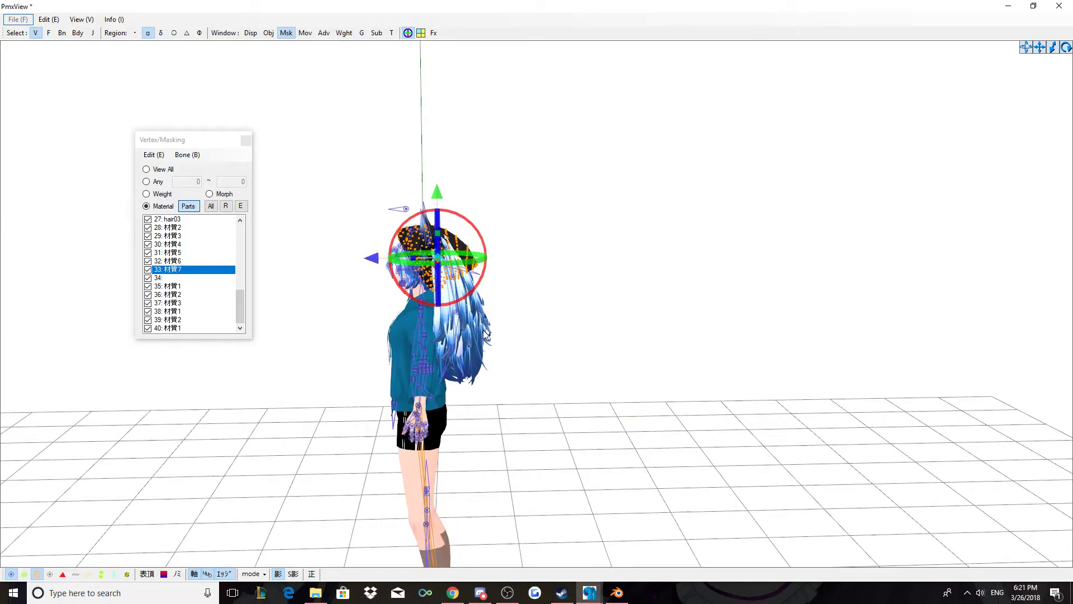
pyautogui.moveTo(541, 319); pyautogui.dragTo(593, 320, button='right')
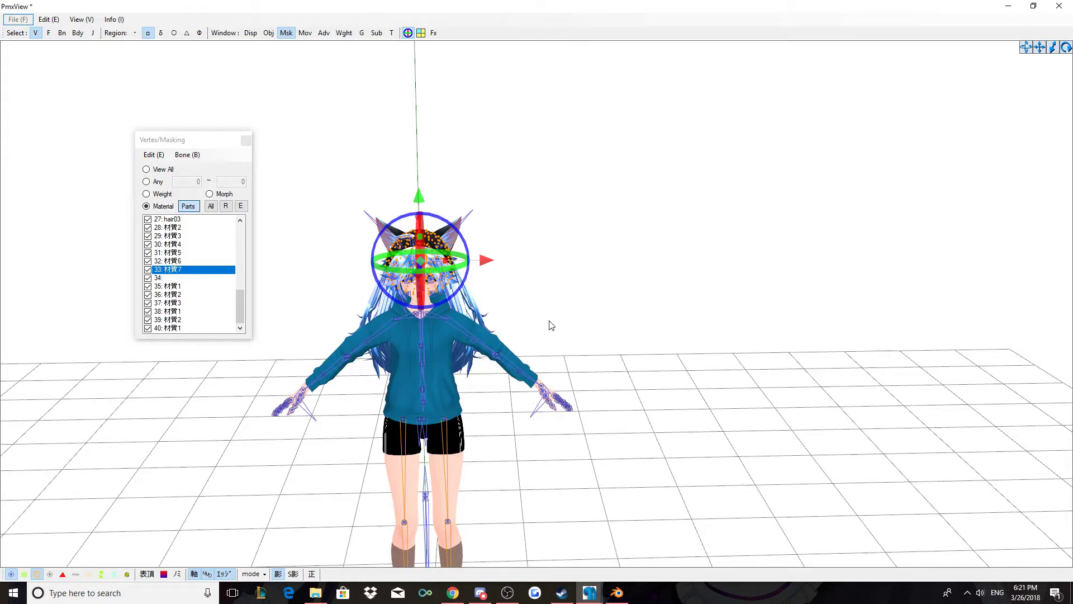
# - Hide all materials and show hair02, hair03 and hair05 to identify which part of the hair each one covers
pyautogui.rightClick(222, 294)
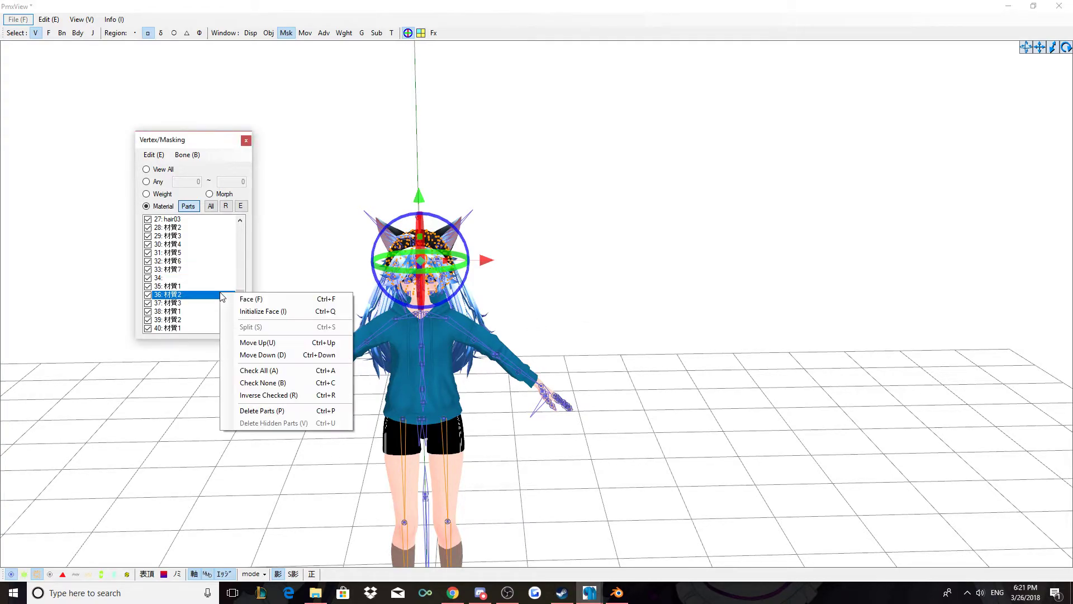
pyautogui.click(281, 383)
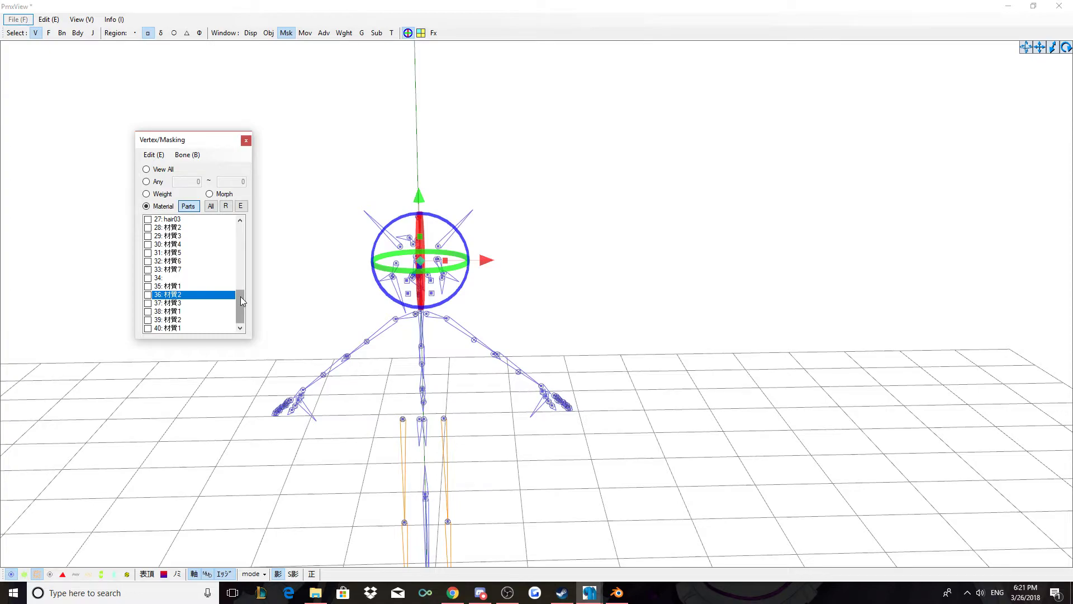
pyautogui.moveTo(240, 296); pyautogui.dragTo(243, 276)
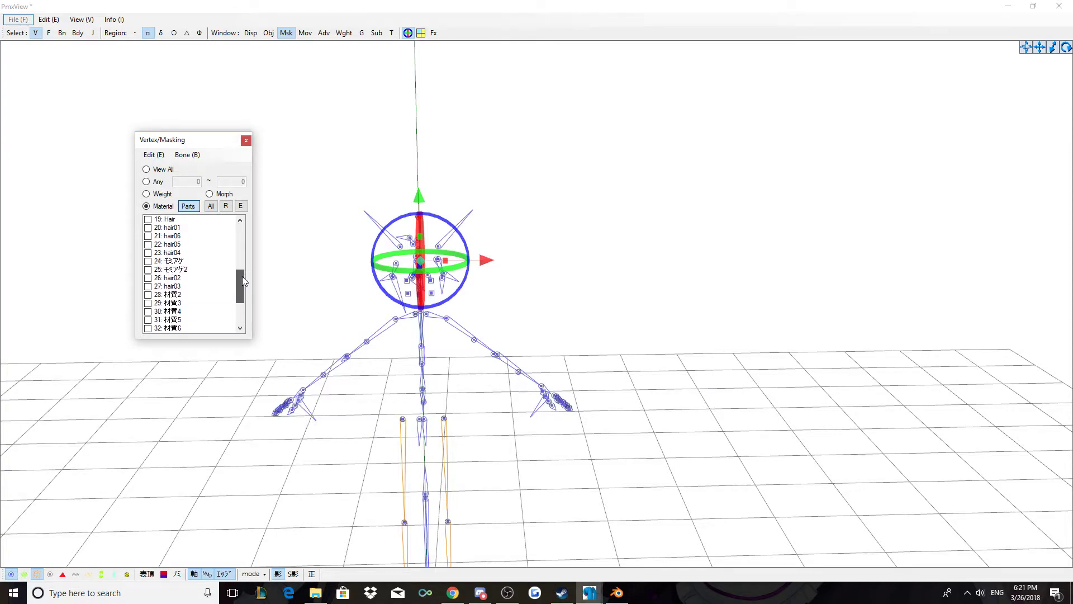
pyautogui.click(188, 280)
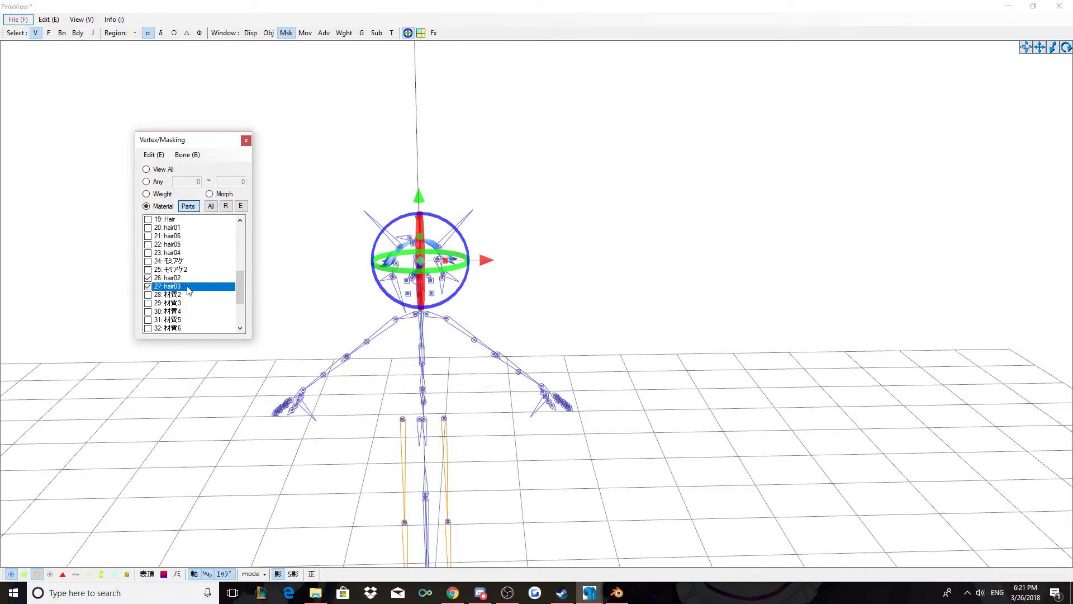
pyautogui.moveTo(326, 285)
pyautogui.mouseDown(button='right')
pyautogui.moveTo(364, 284)
pyautogui.moveTo(338, 286)
pyautogui.mouseUp(button='right')
pyautogui.click(198, 284)
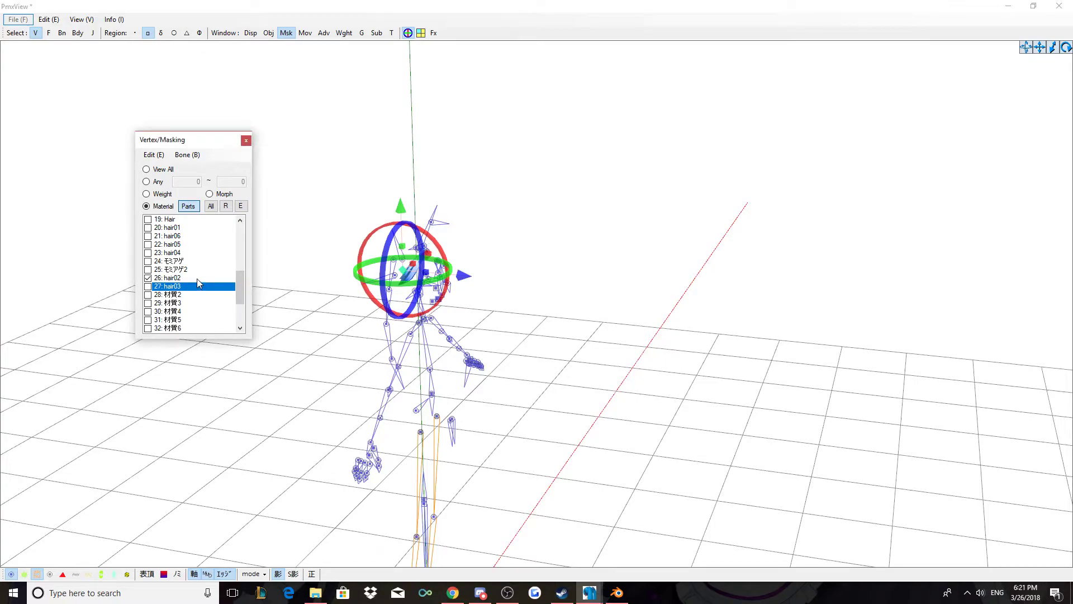
pyautogui.click(196, 279)
pyautogui.click(194, 245)
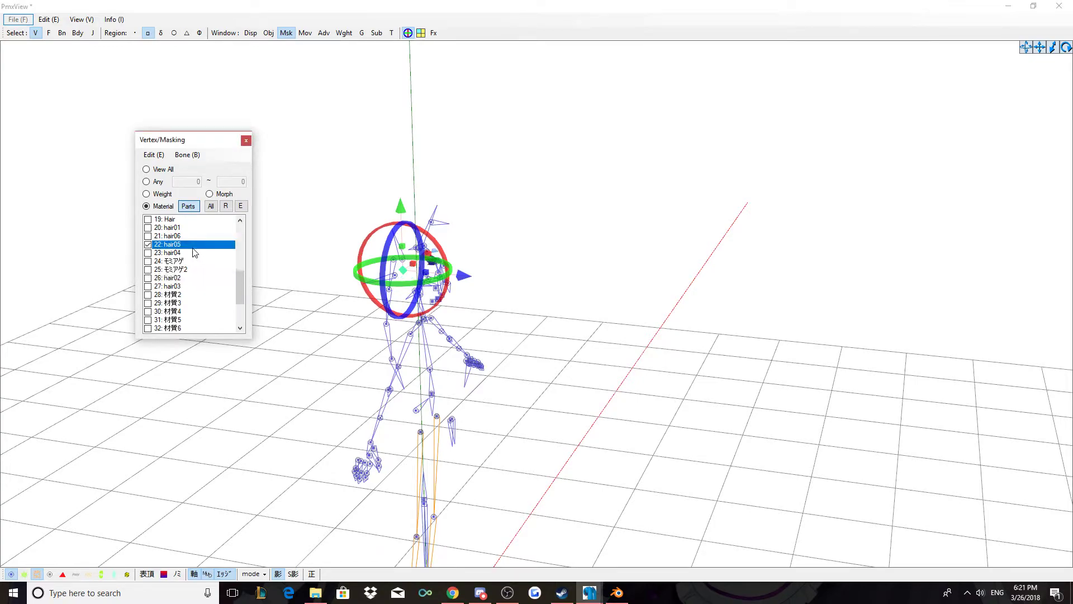
pyautogui.moveTo(283, 251); pyautogui.dragTo(231, 252, button='right')
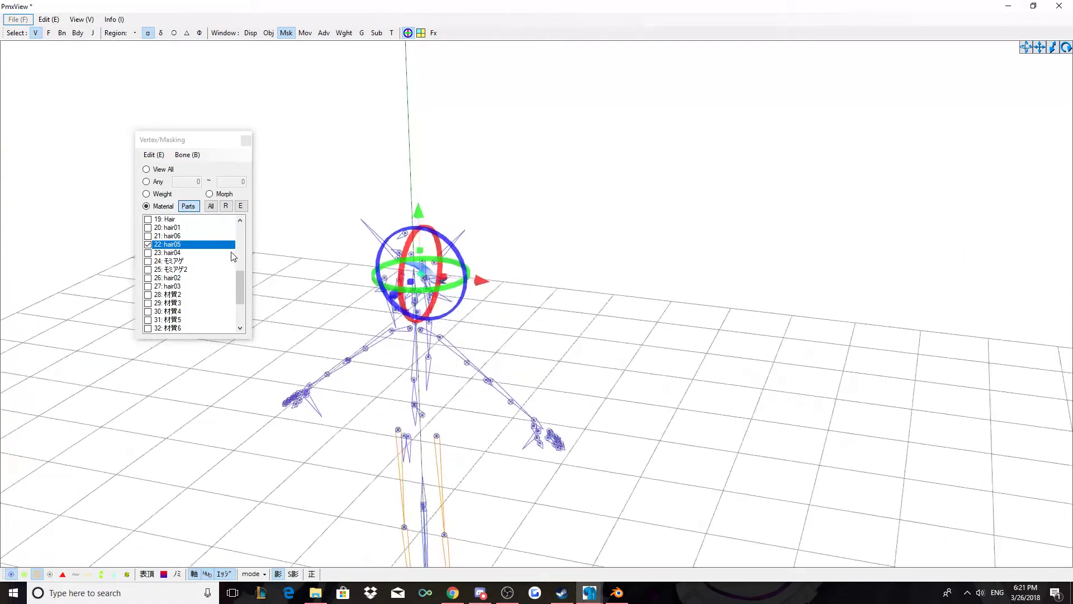
# - Hide hair05 and show only material 19, Hair, to examine the long back hair from behind
pyautogui.click(199, 246)
pyautogui.moveTo(239, 276); pyautogui.dragTo(238, 264)
pyautogui.click(190, 262)
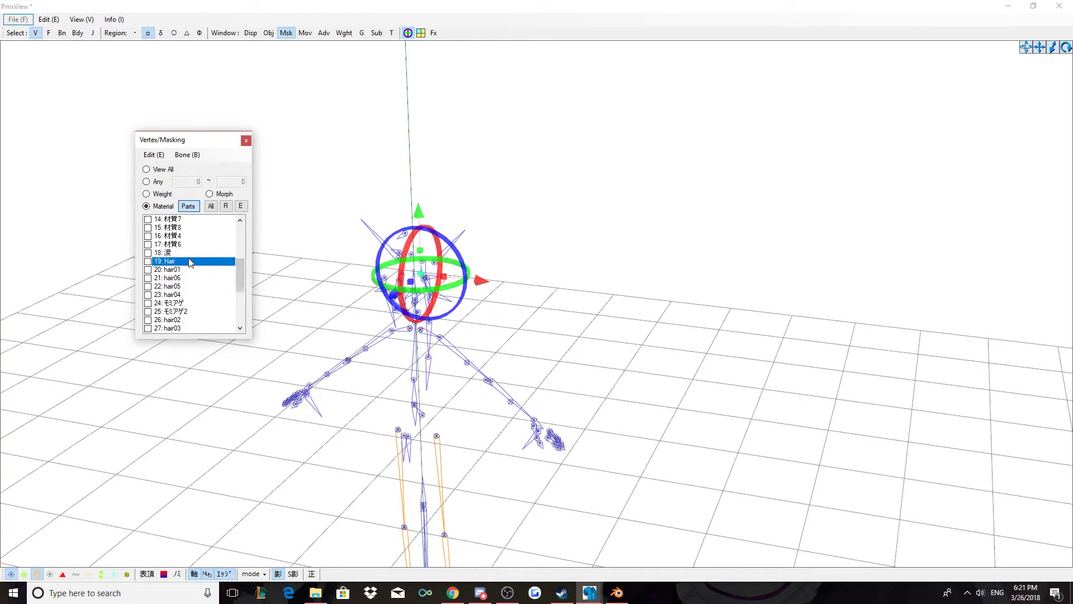
pyautogui.click(190, 262)
pyautogui.moveTo(559, 307)
pyautogui.mouseDown(button='right')
pyautogui.moveTo(479, 301)
pyautogui.moveTo(559, 297)
pyautogui.moveTo(541, 299)
pyautogui.mouseUp(button='right')
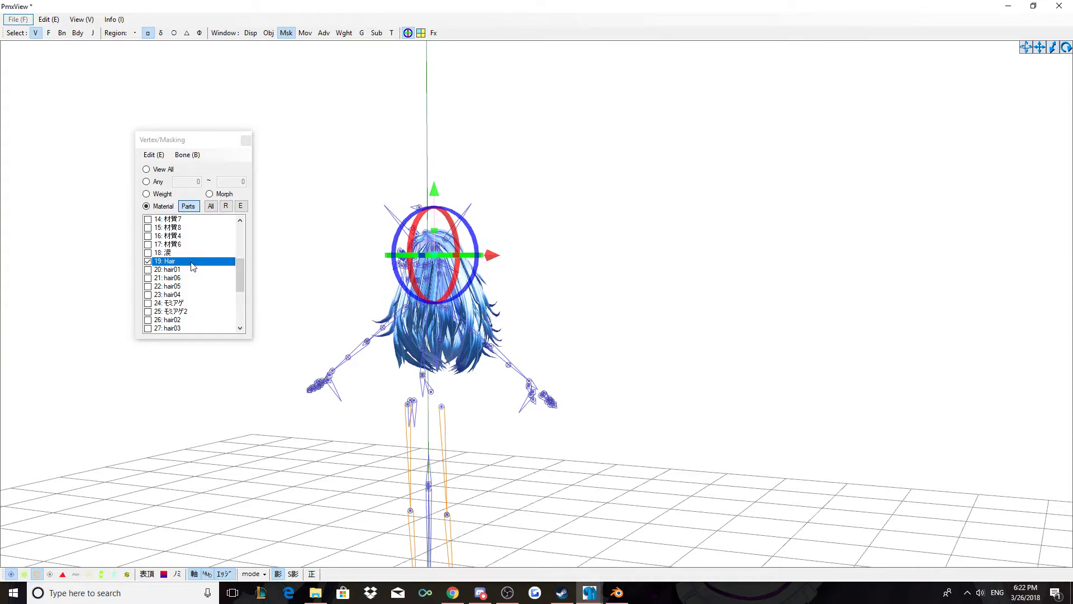
pyautogui.moveTo(586, 300); pyautogui.dragTo(560, 307, button='right')
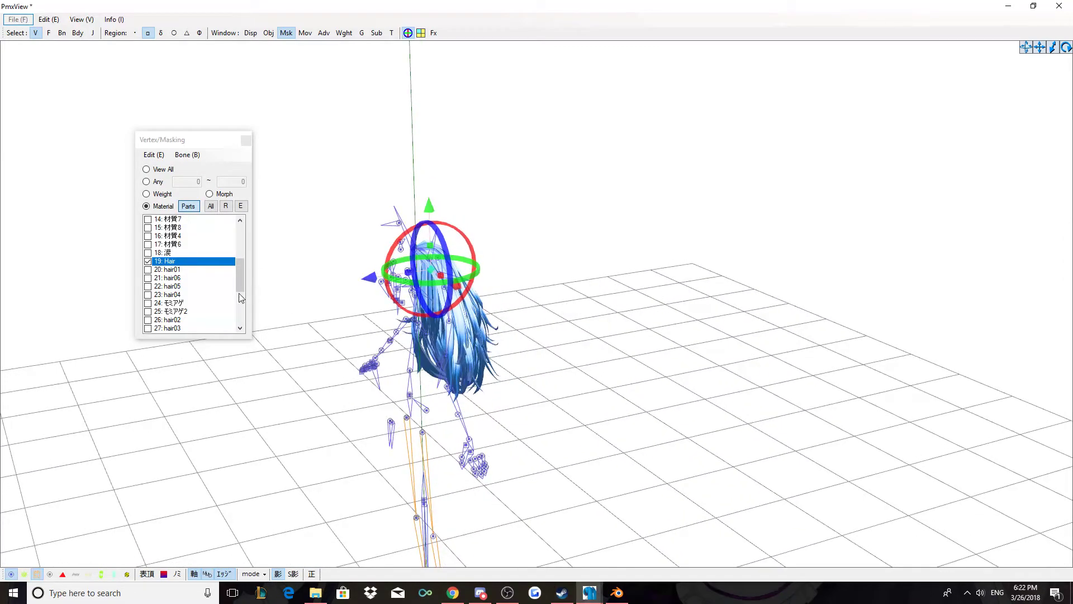
# - Show all materials again and hide only material 19, Hair
pyautogui.click(216, 295)
pyautogui.rightClick(213, 294)
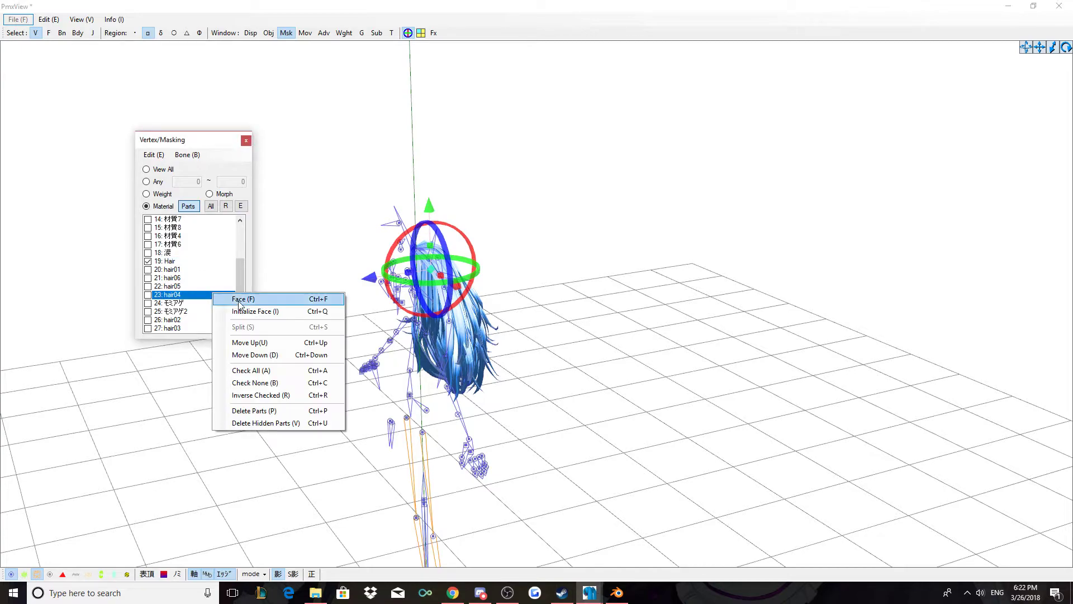
pyautogui.click(279, 372)
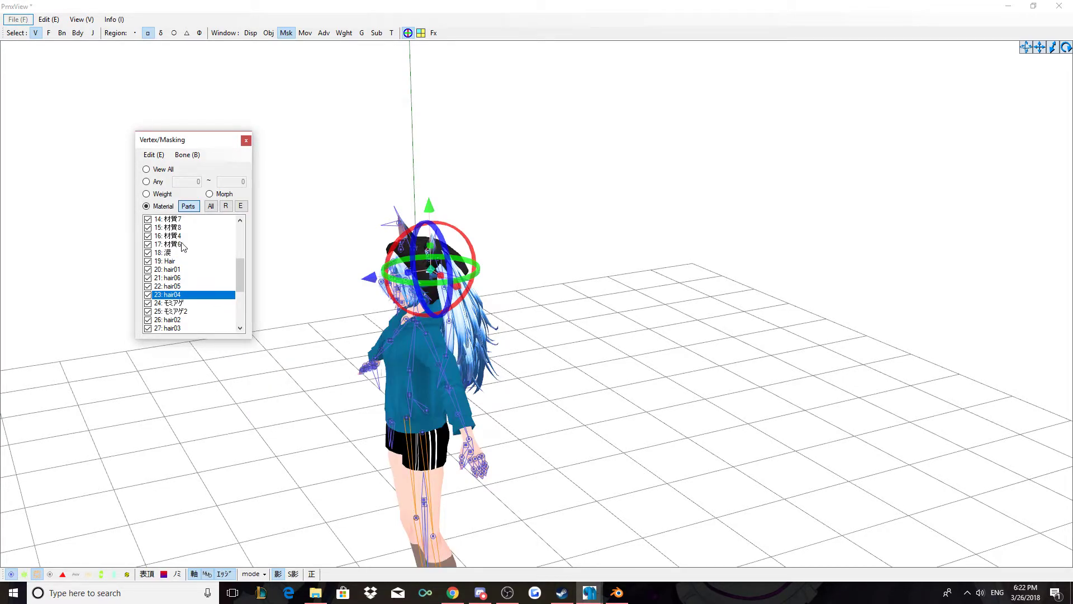
pyautogui.doubleClick(174, 263)
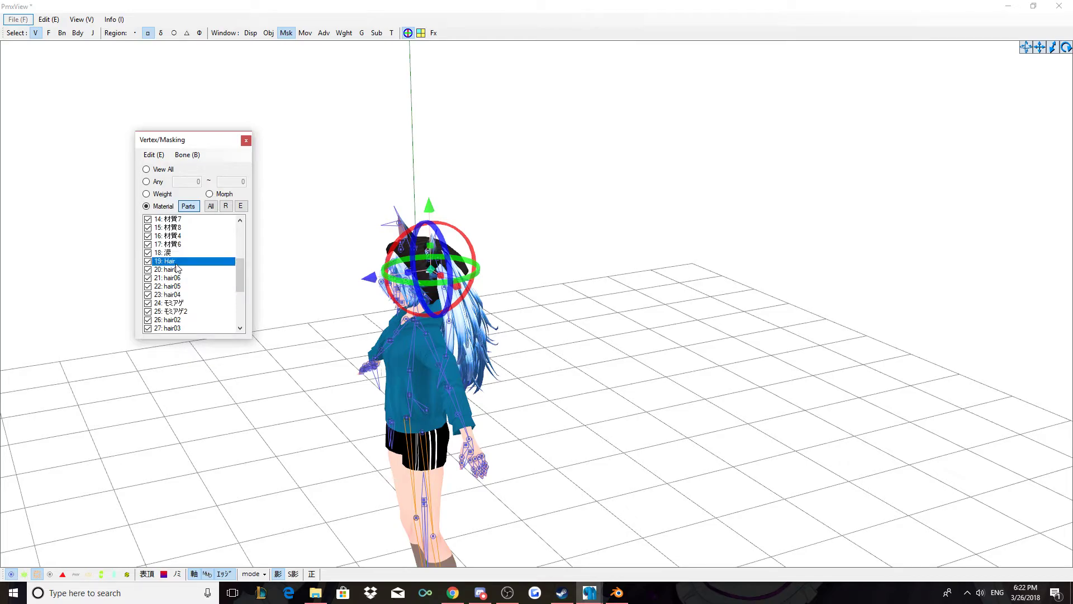
pyautogui.moveTo(496, 335); pyautogui.dragTo(616, 349, button='right')
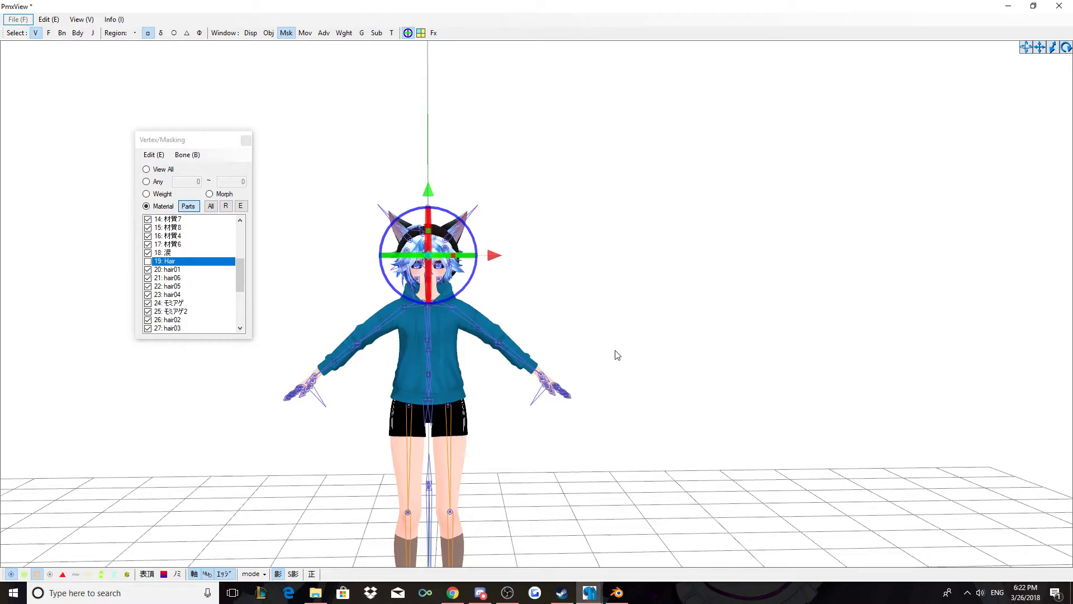
# - Deselect the beanie's vertices and inspect its fit on the head from the front and above, toggling hair01 off and on
pyautogui.moveTo(609, 297); pyautogui.dragTo(481, 232, button='right')
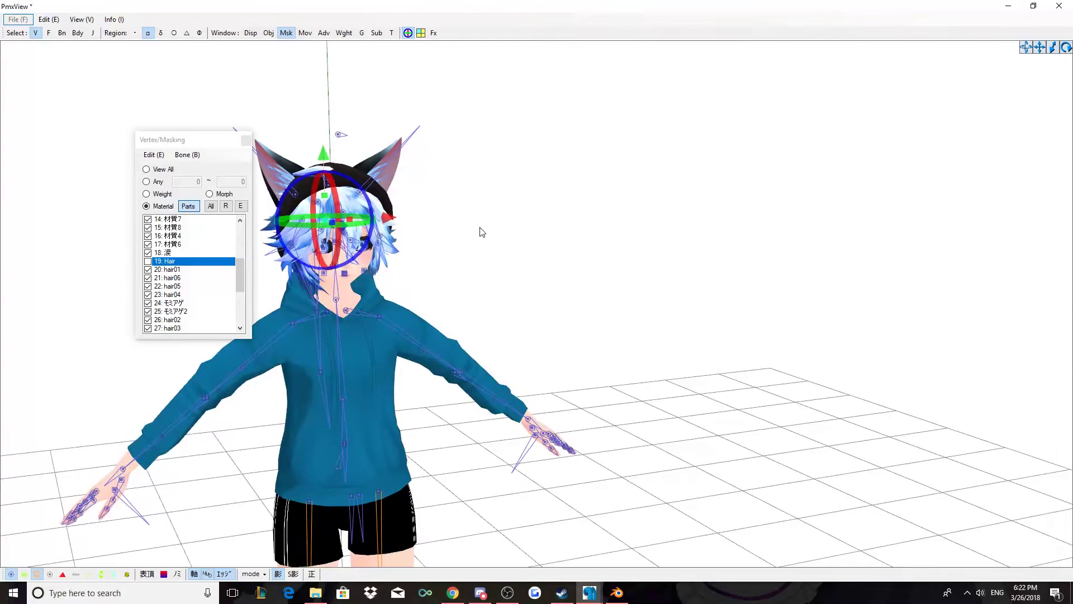
pyautogui.scroll(3, 477, 232)
pyautogui.click(476, 233)
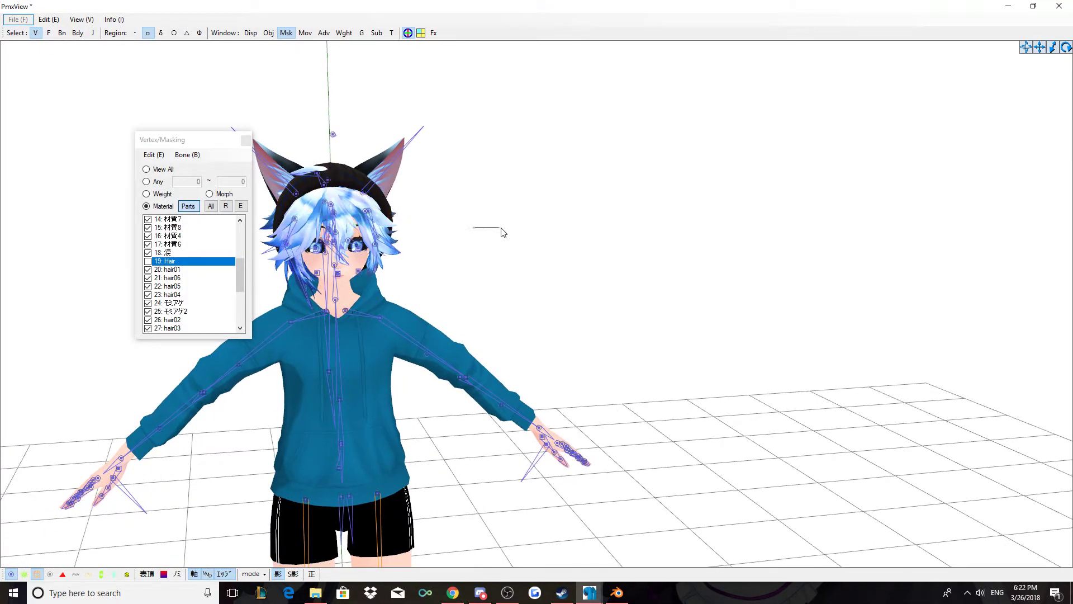
pyautogui.moveTo(469, 248); pyautogui.dragTo(523, 256, button='right')
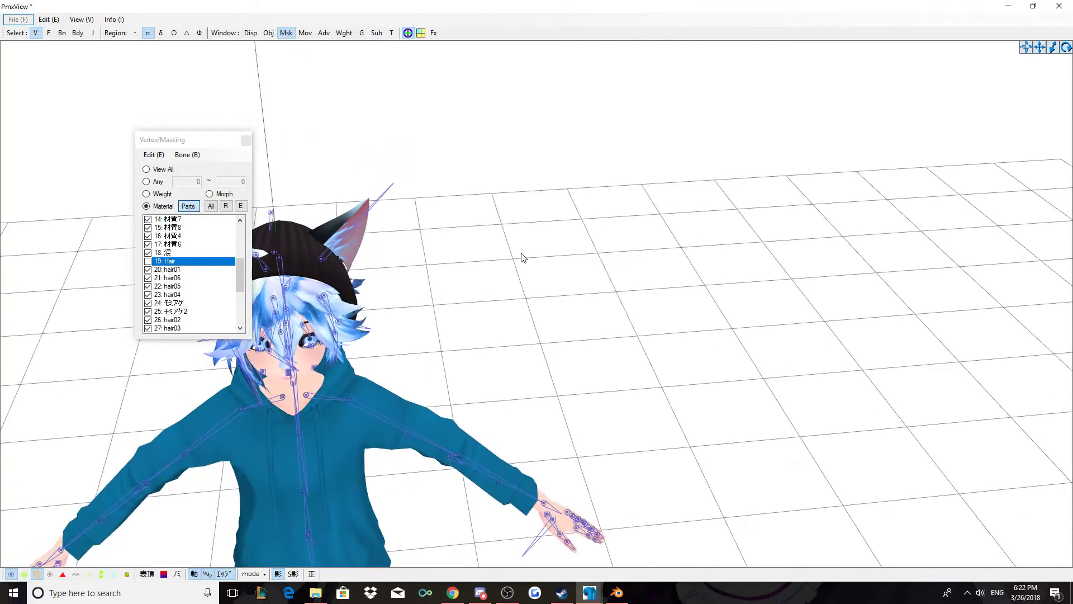
pyautogui.click(191, 271)
pyautogui.click(193, 273)
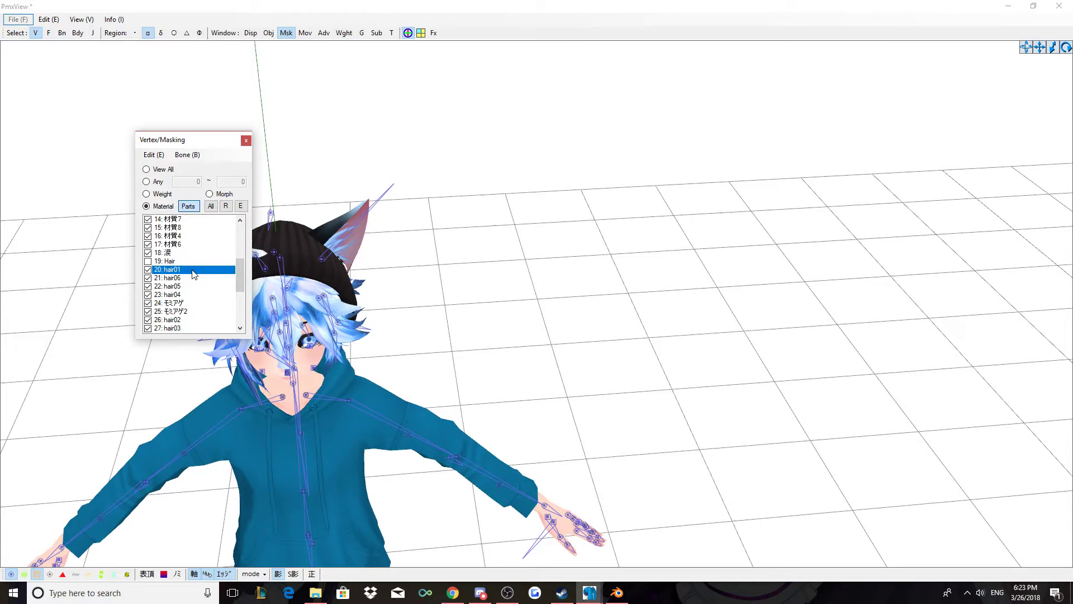
# - Delete the hidden Hair material part from the model, confirm the removal and close the masking window
pyautogui.moveTo(201, 144); pyautogui.dragTo(86, 106)
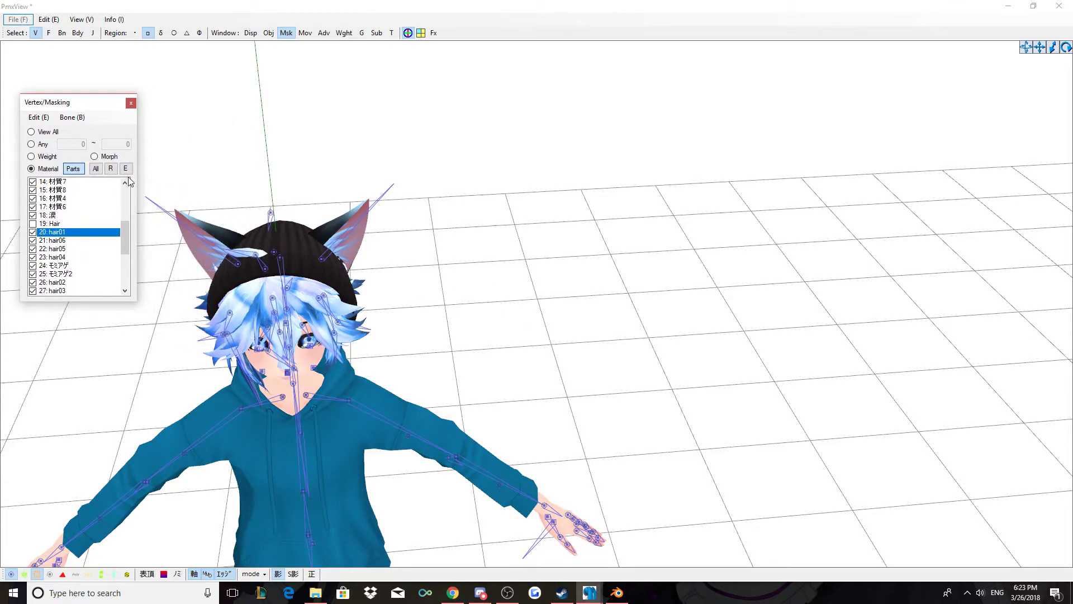
pyautogui.rightClick(75, 216)
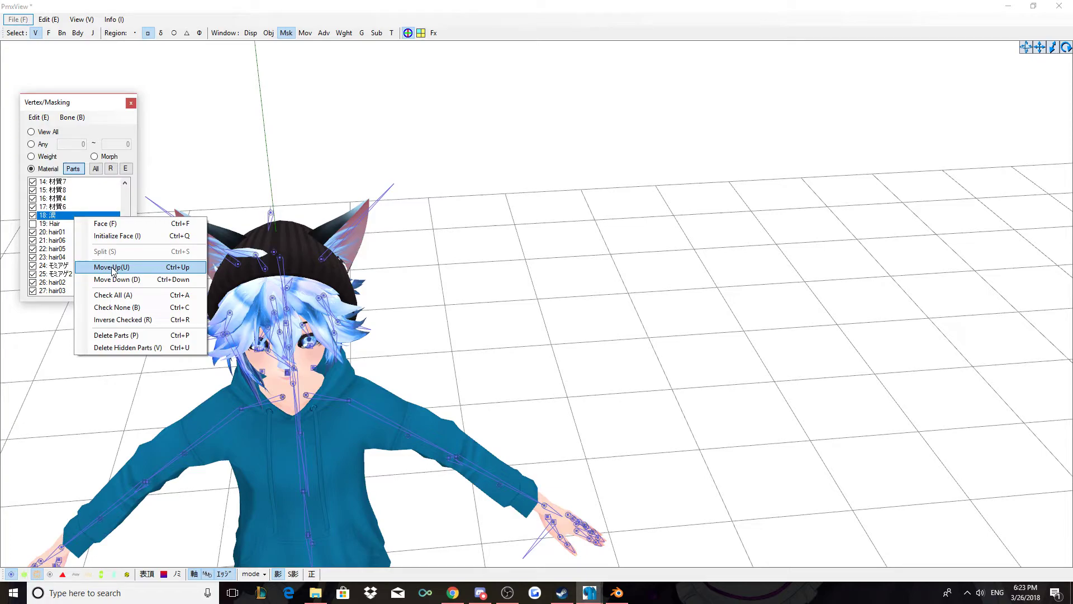
pyautogui.click(144, 347)
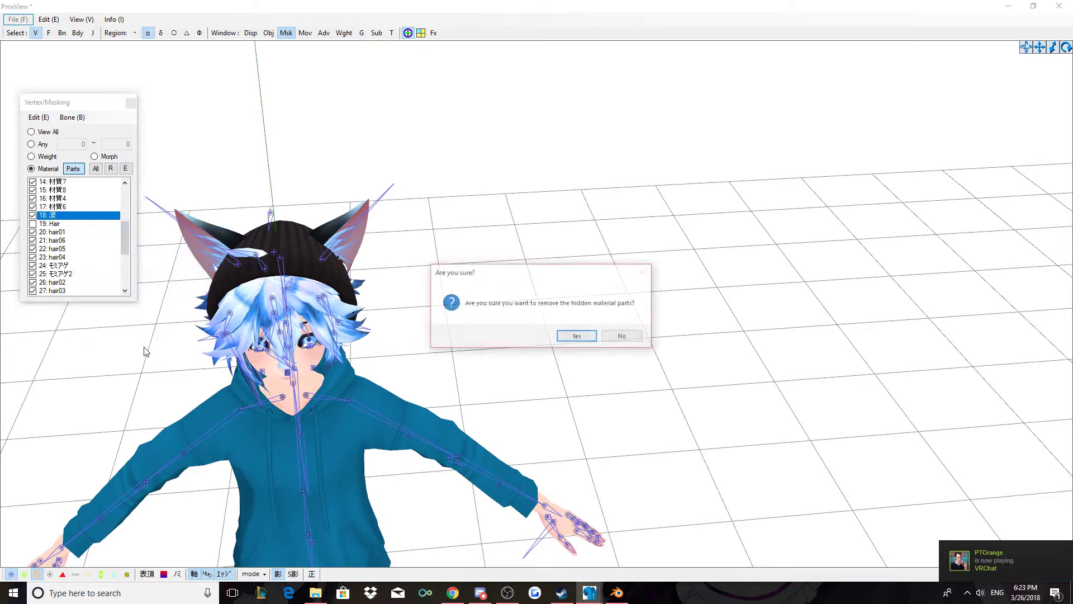
pyautogui.click(566, 337)
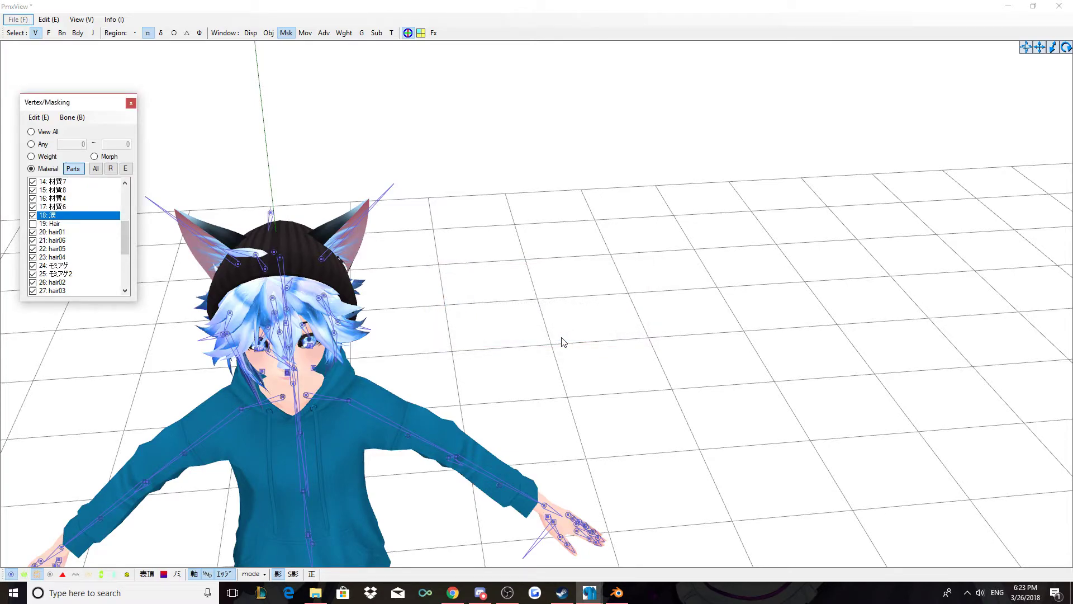
pyautogui.scroll(3, 71, 224)
pyautogui.scroll(-3, 84, 235)
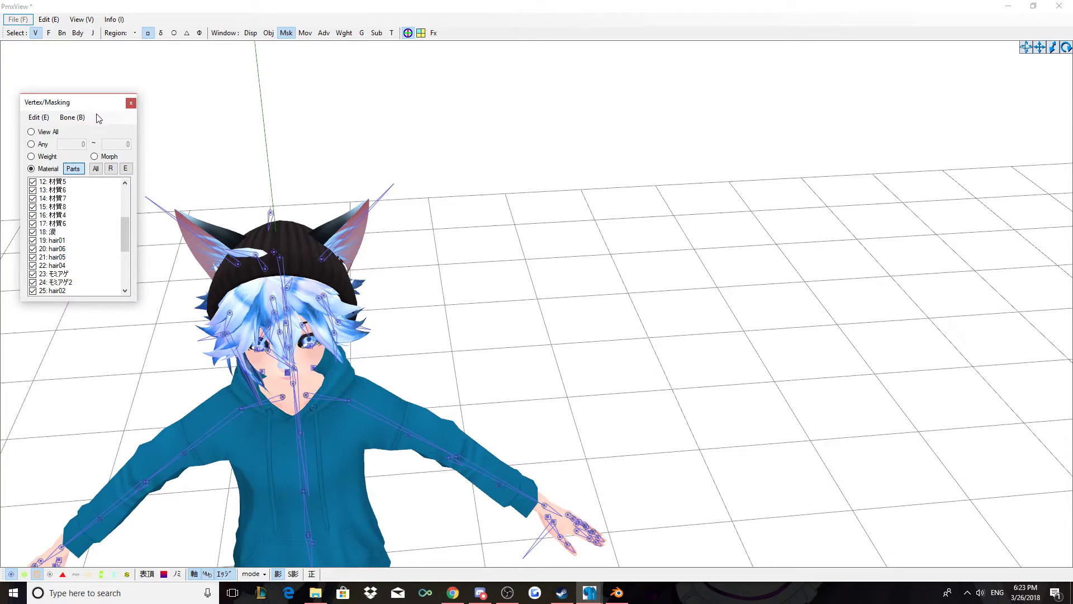
pyautogui.moveTo(431, 308)
pyautogui.mouseDown(button='right')
pyautogui.moveTo(456, 295)
pyautogui.moveTo(323, 291)
pyautogui.moveTo(318, 310)
pyautogui.moveTo(470, 300)
pyautogui.moveTo(360, 294)
pyautogui.moveTo(431, 302)
pyautogui.mouseUp(button='right')
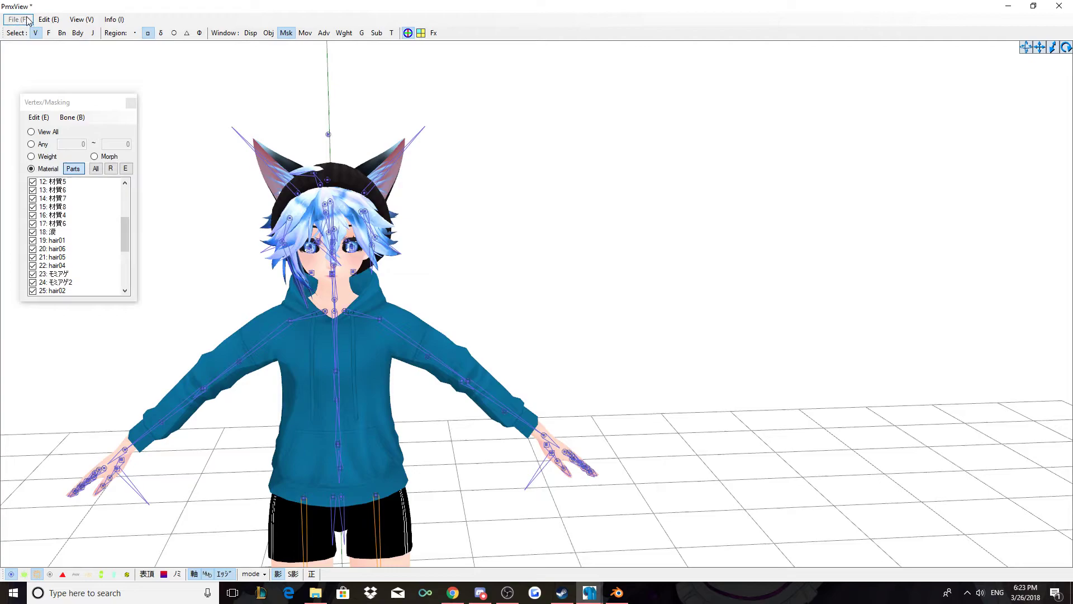
pyautogui.click(131, 103)
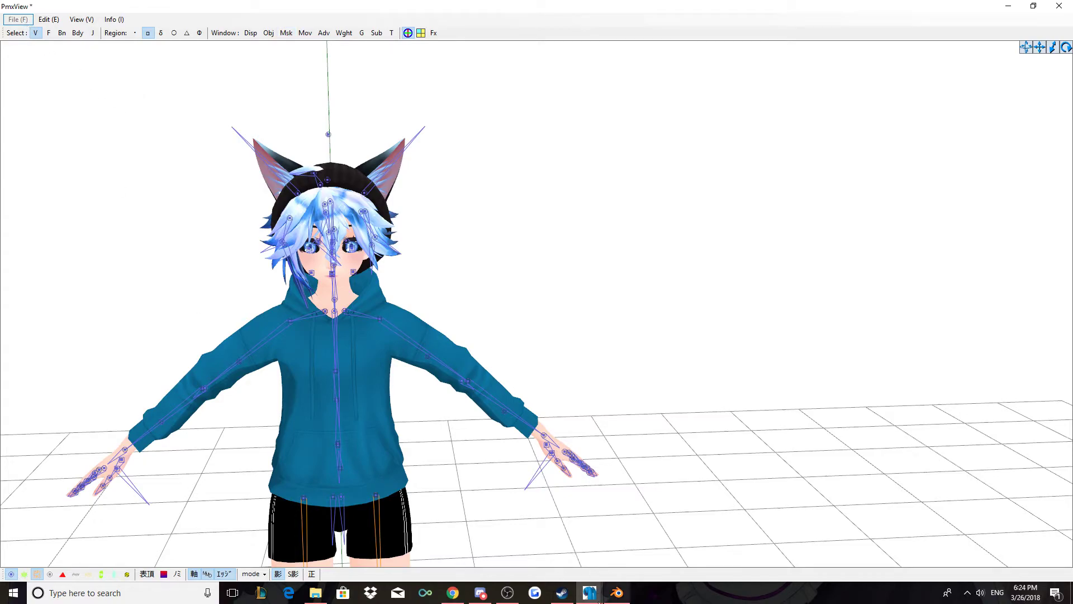
# - Save the edited model under the new name "beanie miku" as a PMX file in the MyMiku folder
pyautogui.moveTo(590, 593)
pyautogui.click(522, 545)
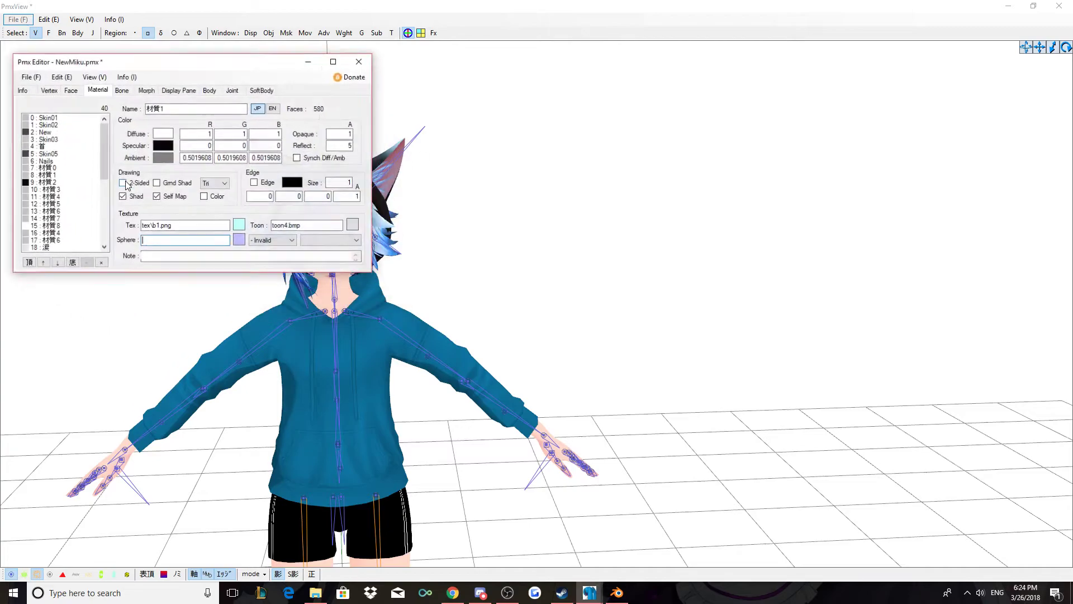
pyautogui.click(37, 74)
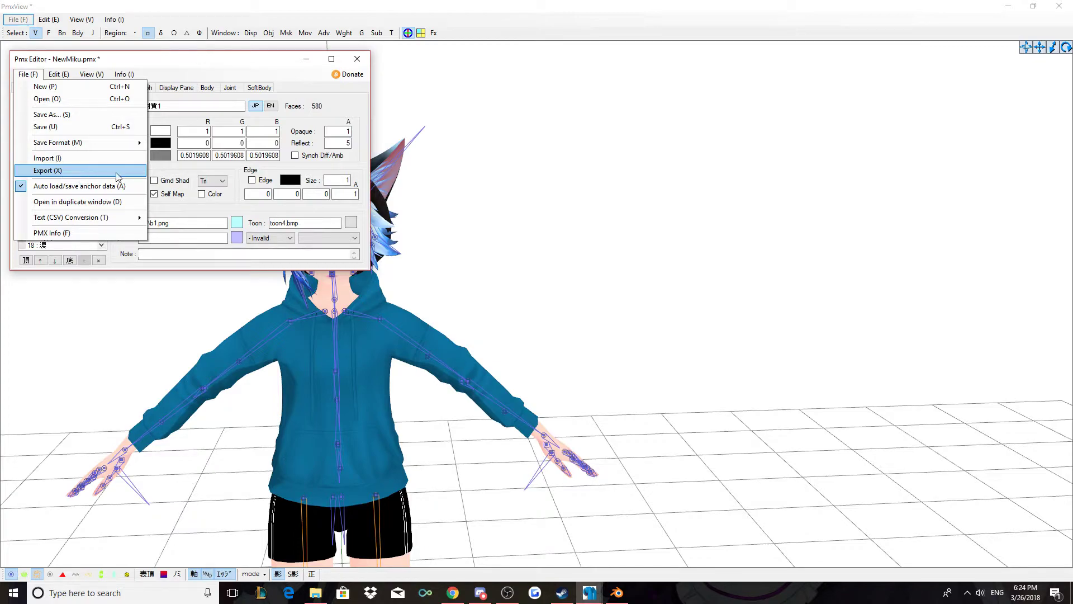
pyautogui.click(71, 117)
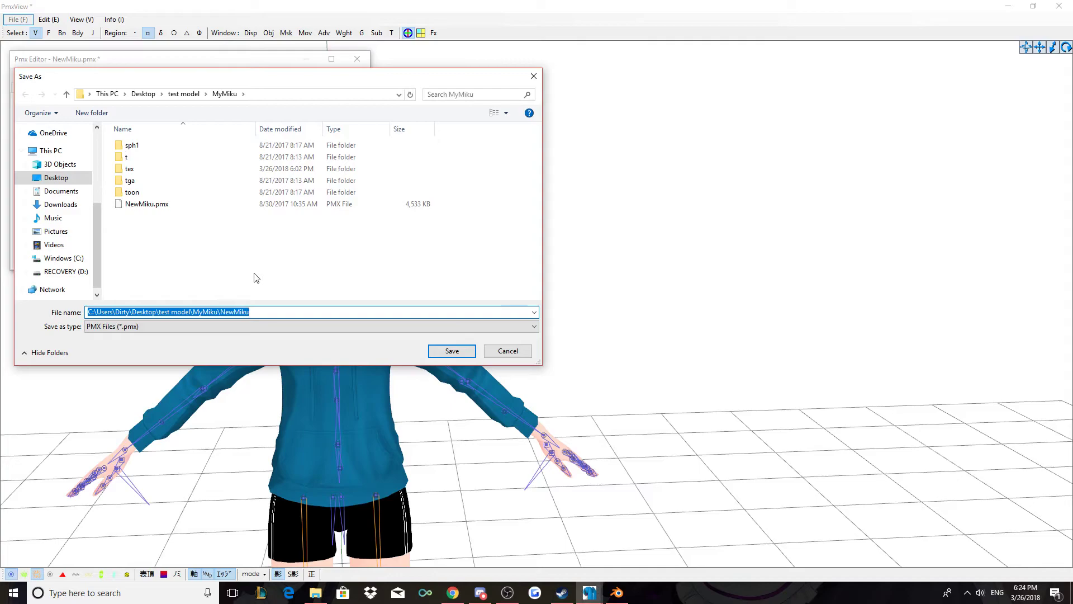
pyautogui.write('beanie')
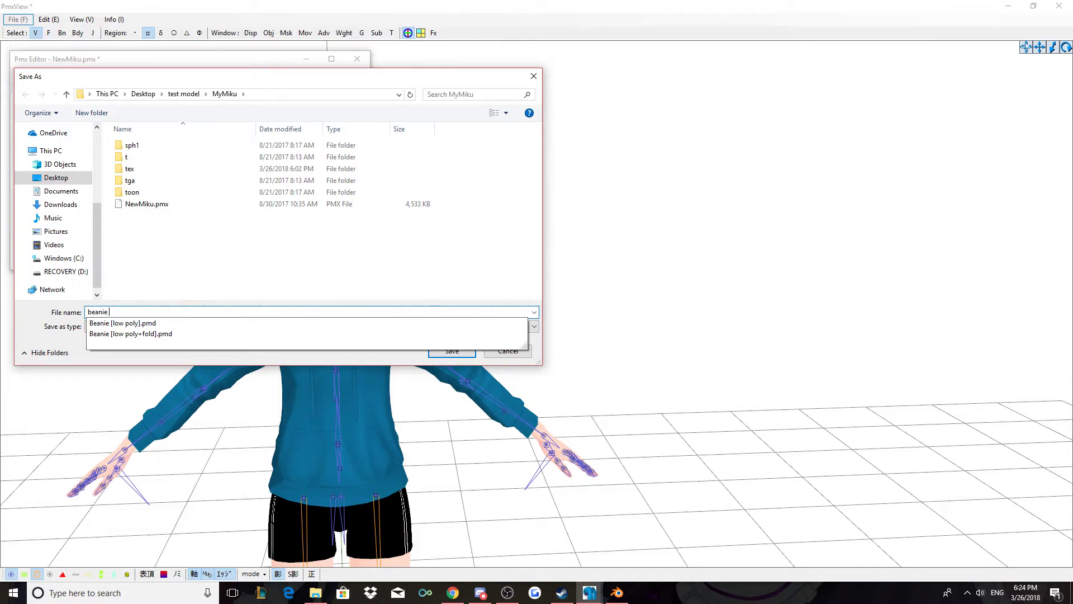
pyautogui.write('miku')
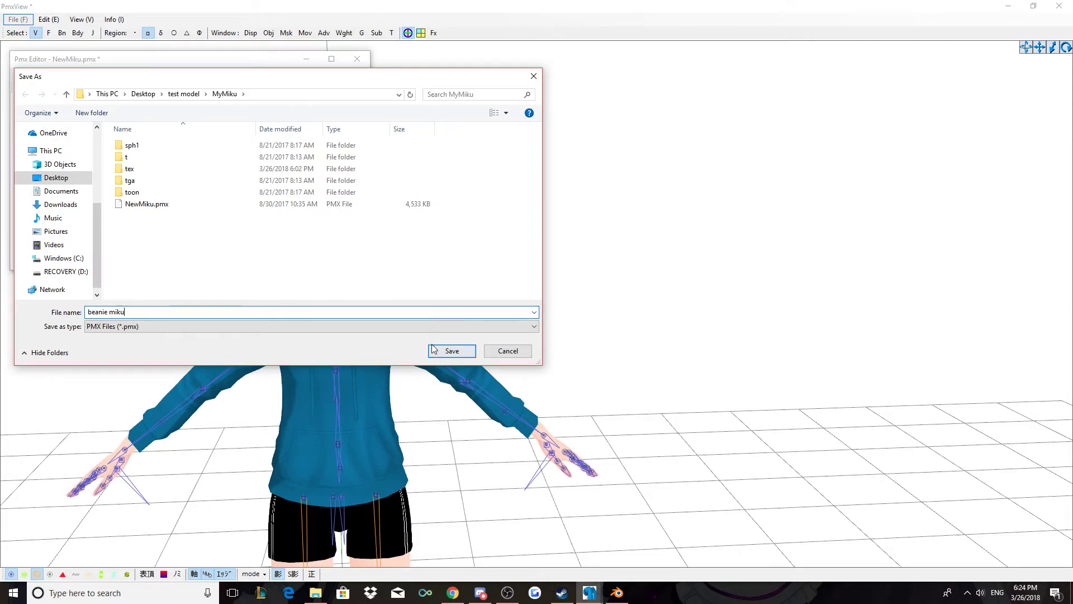
pyautogui.click(453, 351)
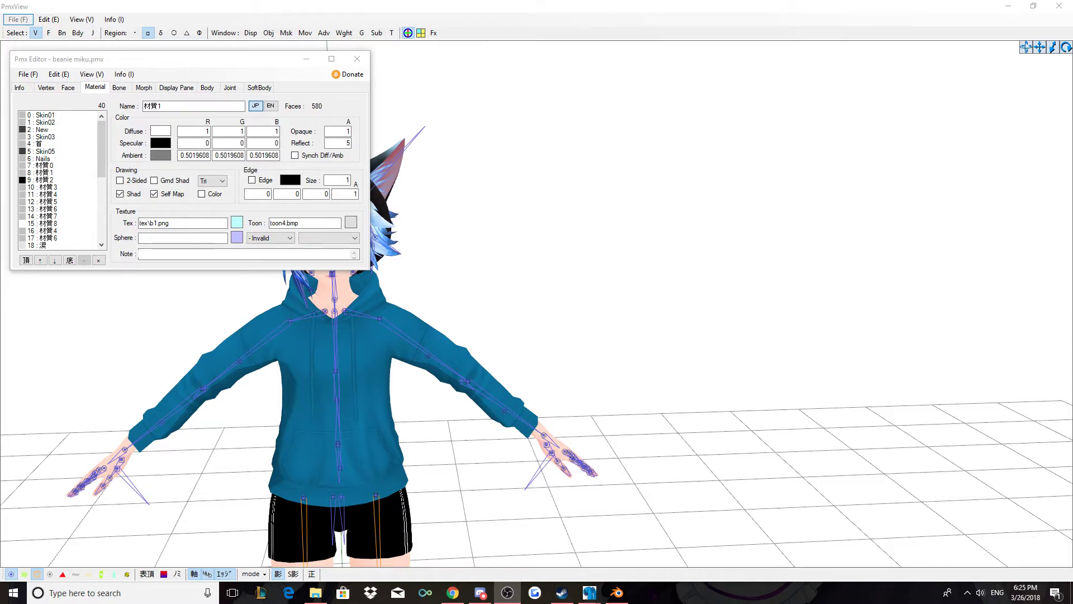
# - Minimize the PMX Editor windows, switch to Blender and start a new scene from the startup file
pyautogui.click(183, 238)
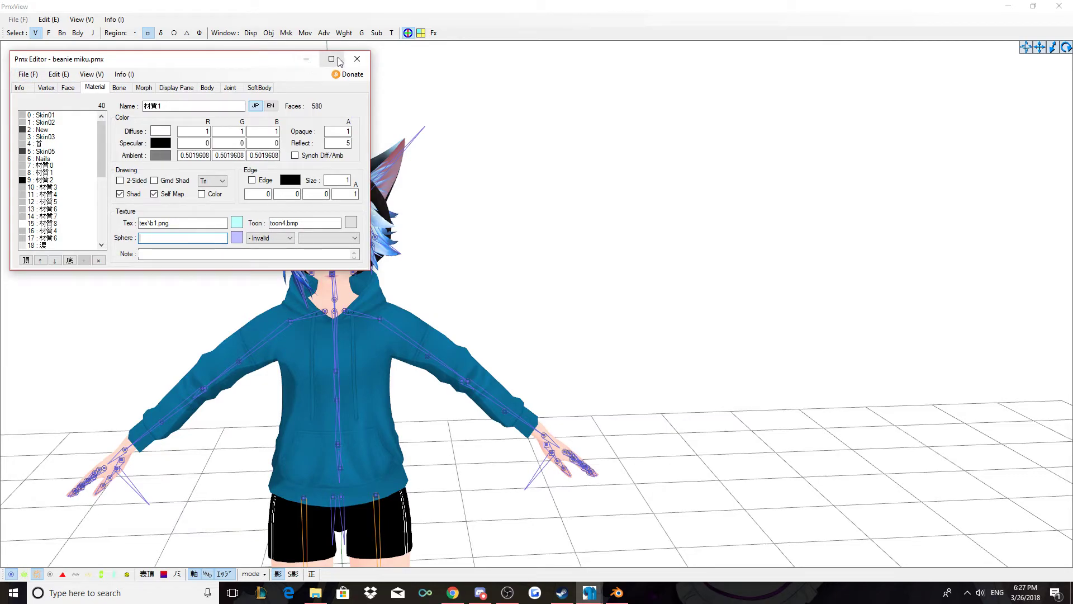
pyautogui.click(297, 62)
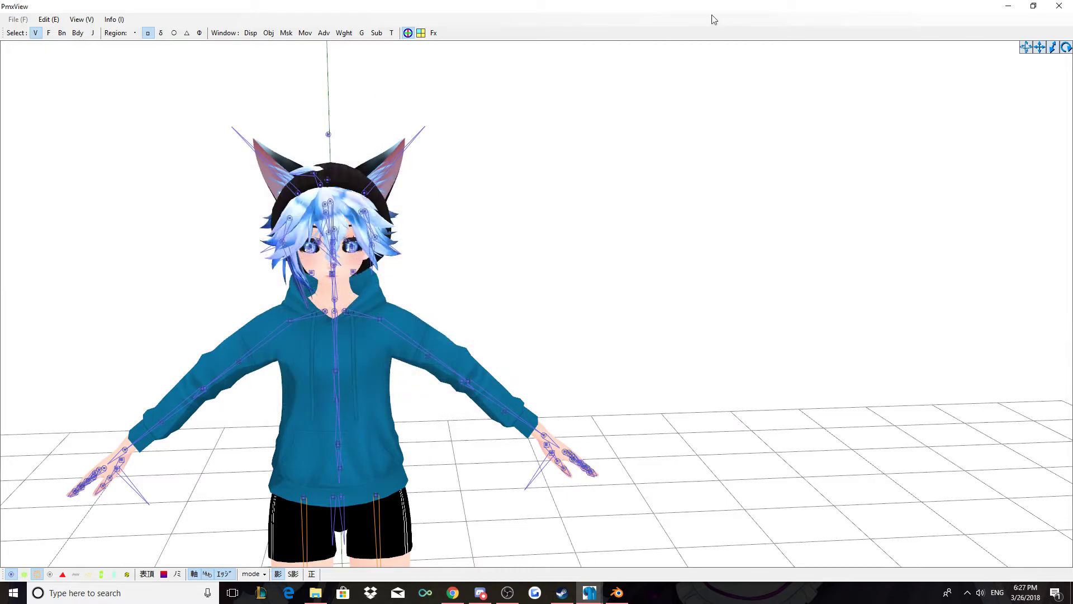
pyautogui.click(1015, 9)
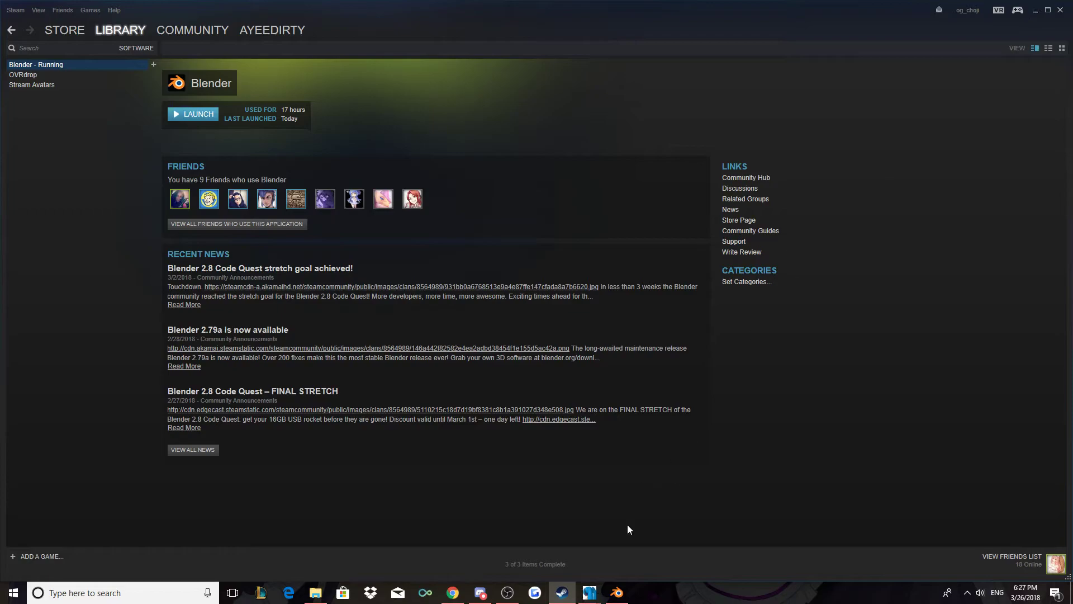
pyautogui.click(618, 597)
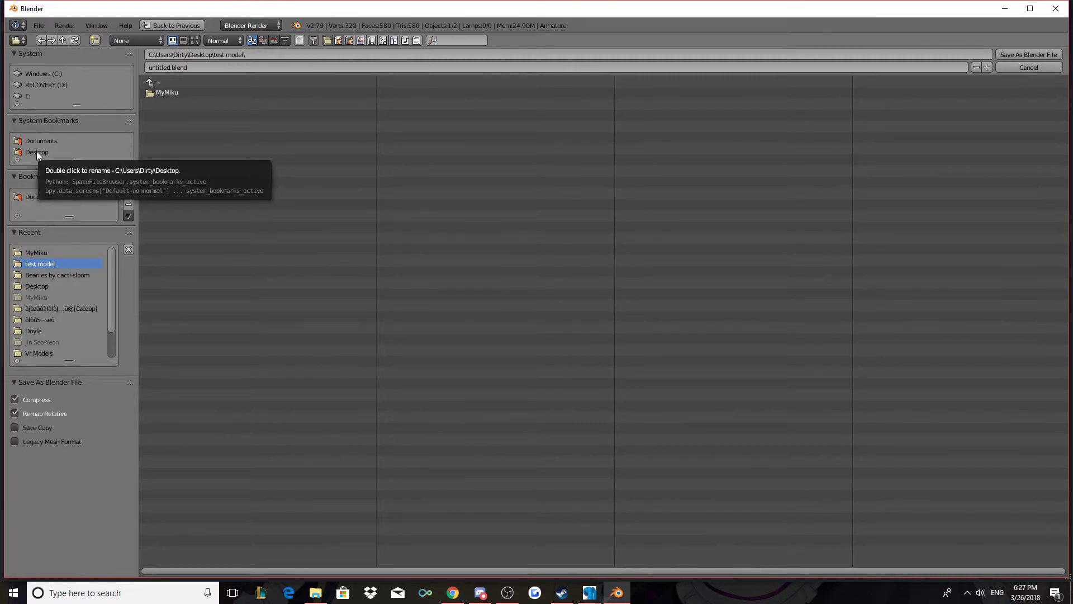
pyautogui.click(41, 28)
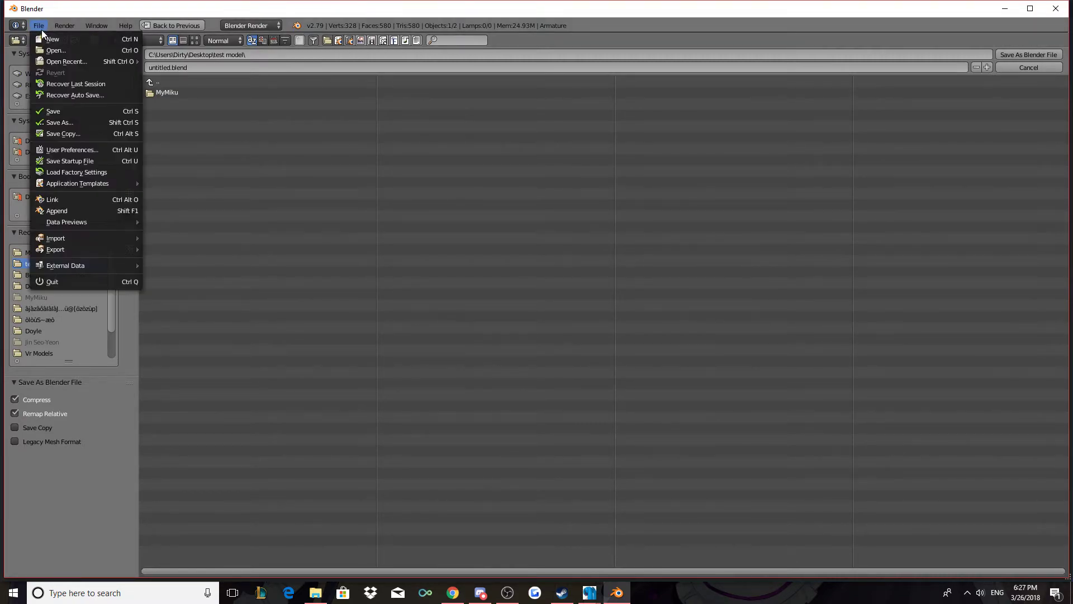
pyautogui.click(59, 42)
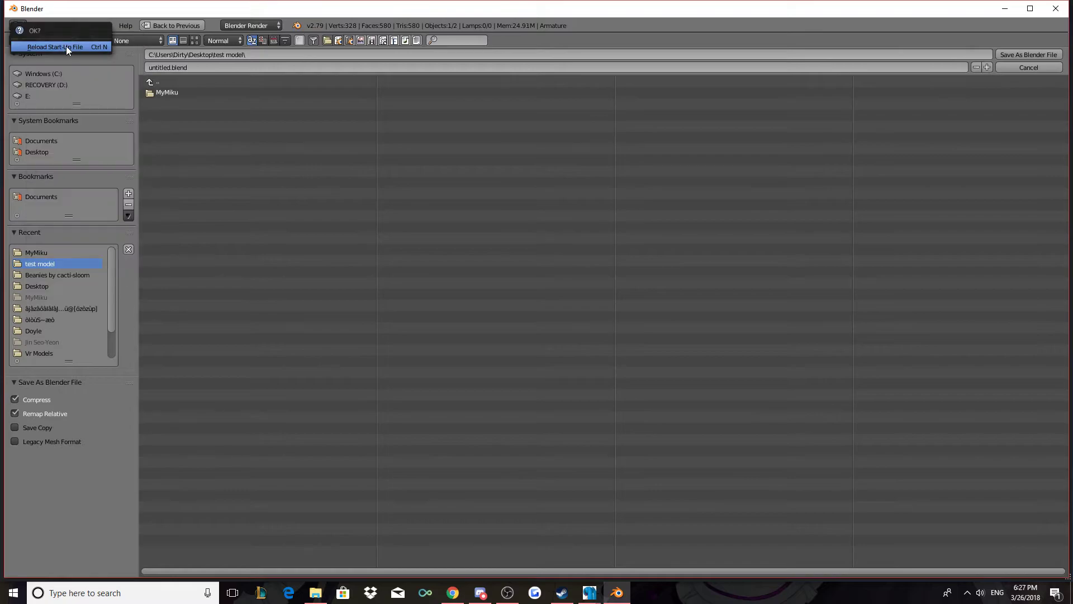
pyautogui.click(60, 49)
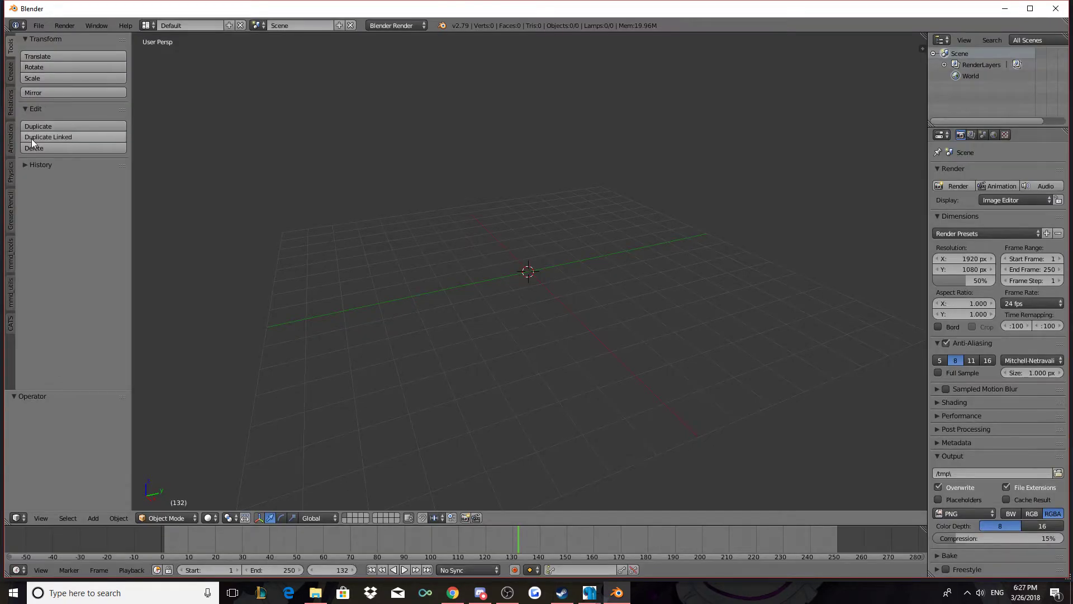
# - Import beanie miku.pmx from the Desktop's test model/MyMiku folder as an MMD model with the CATS plugin
pyautogui.click(12, 323)
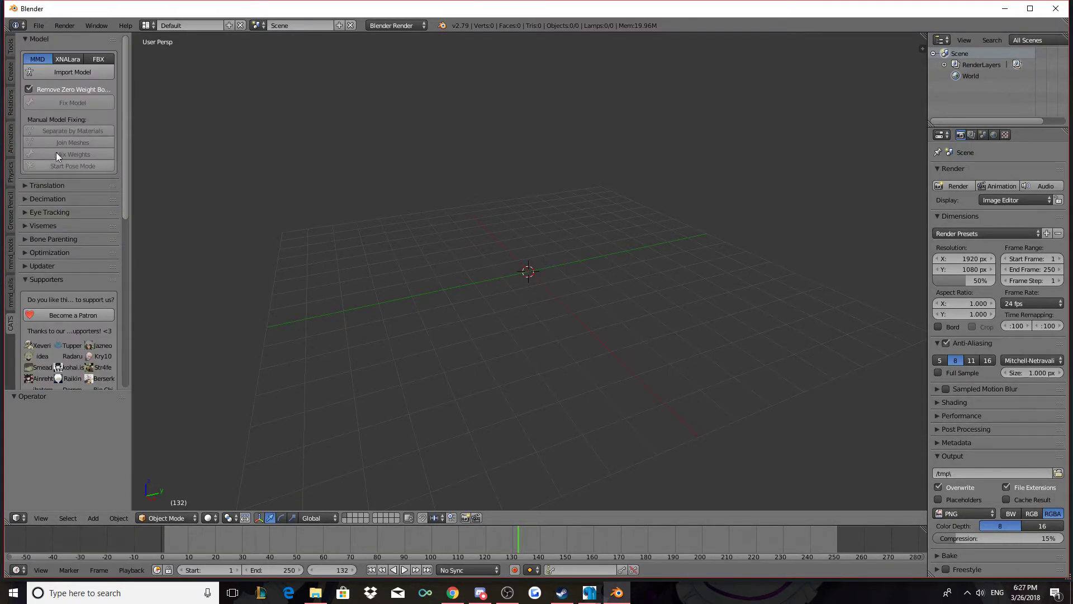
pyautogui.click(66, 69)
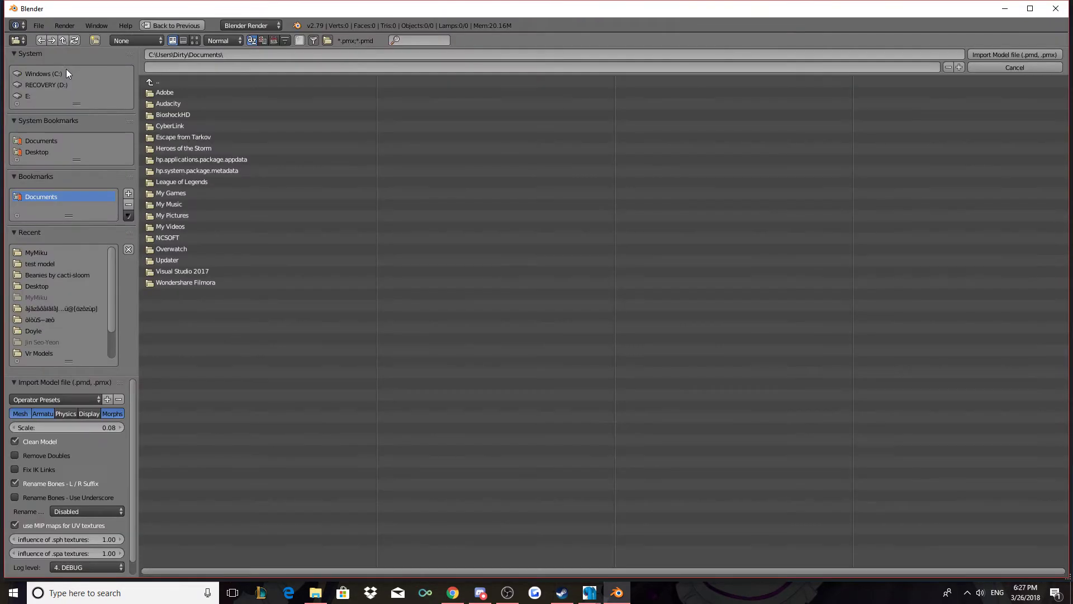
pyautogui.click(35, 152)
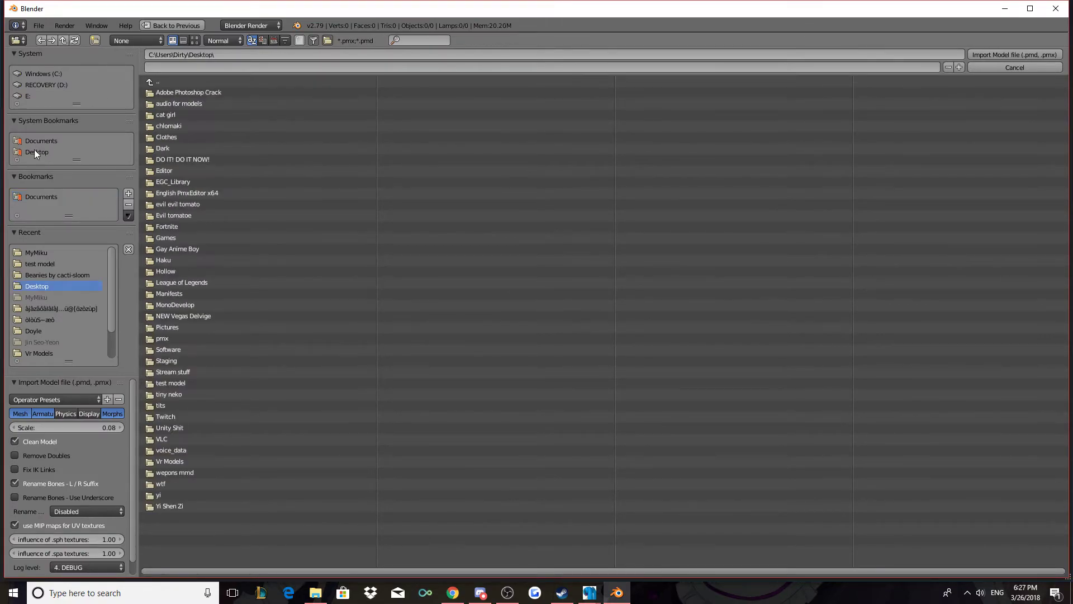
pyautogui.click(211, 384)
pyautogui.click(180, 92)
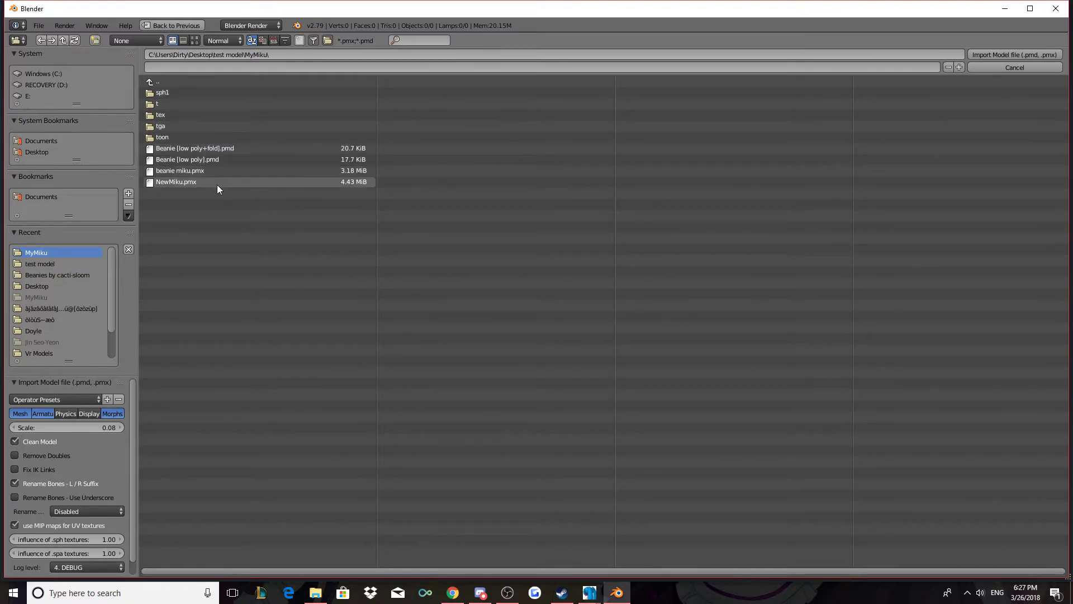
pyautogui.click(213, 171)
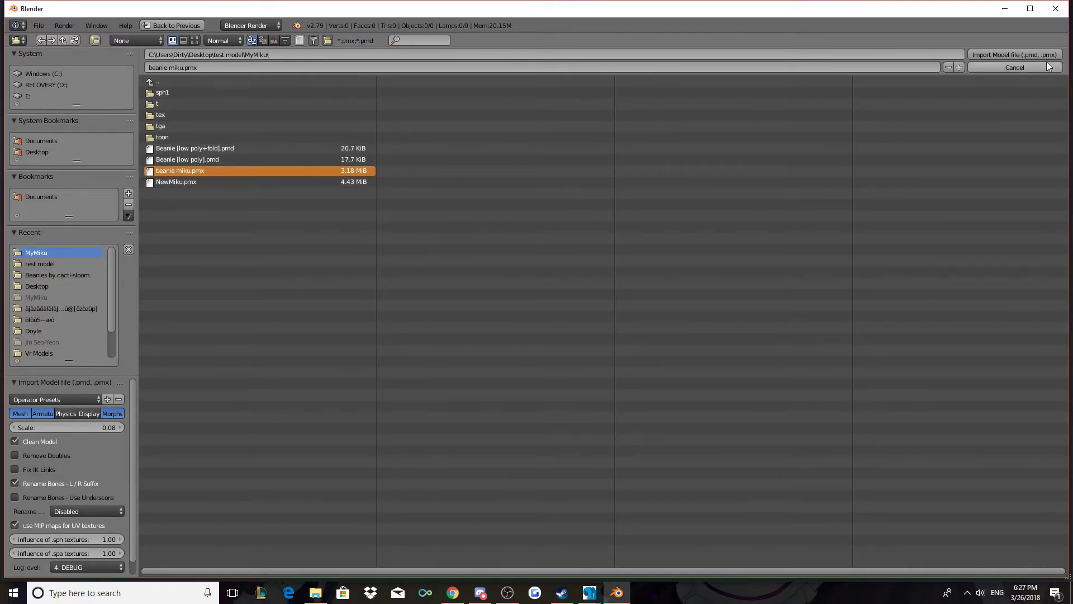
pyautogui.click(1002, 54)
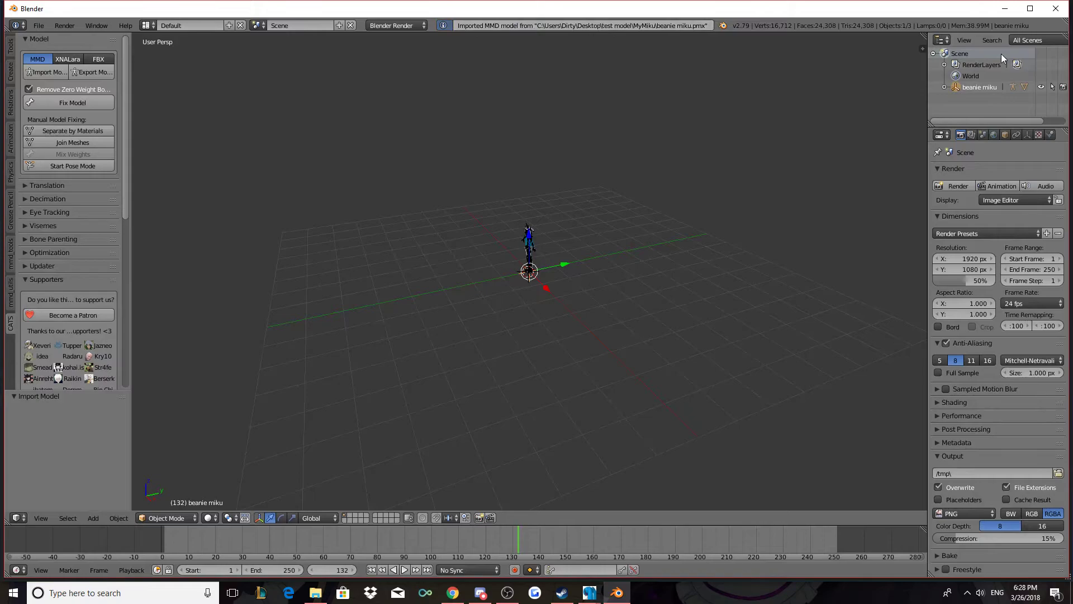
# - Run CATS Fix Model on the imported model and hide its armature to view the mesh from the front
pyautogui.click(73, 104)
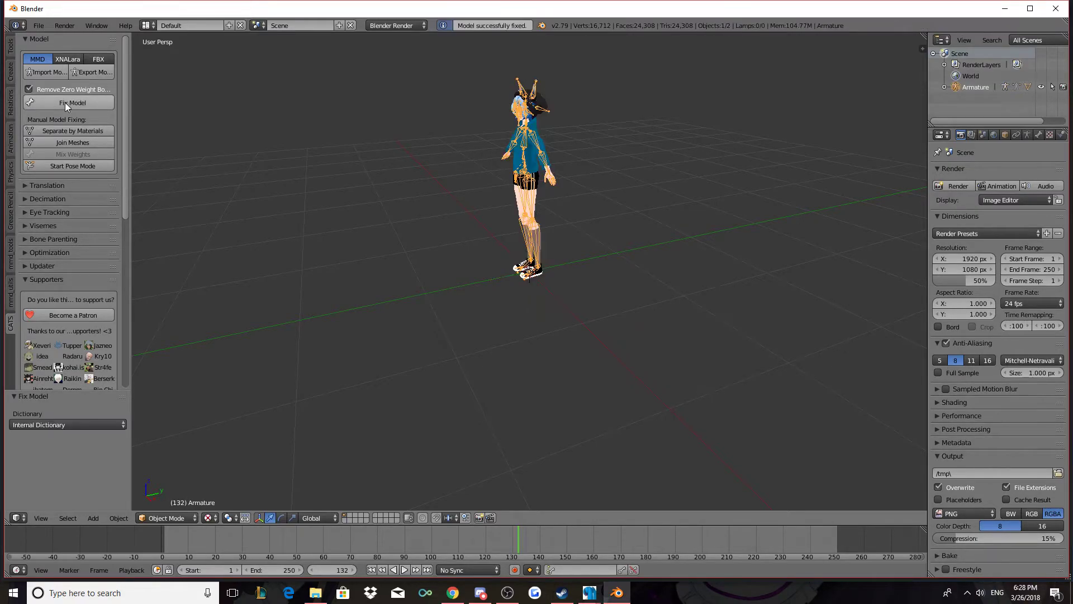
pyautogui.moveTo(341, 171); pyautogui.dragTo(443, 189, button='middle')
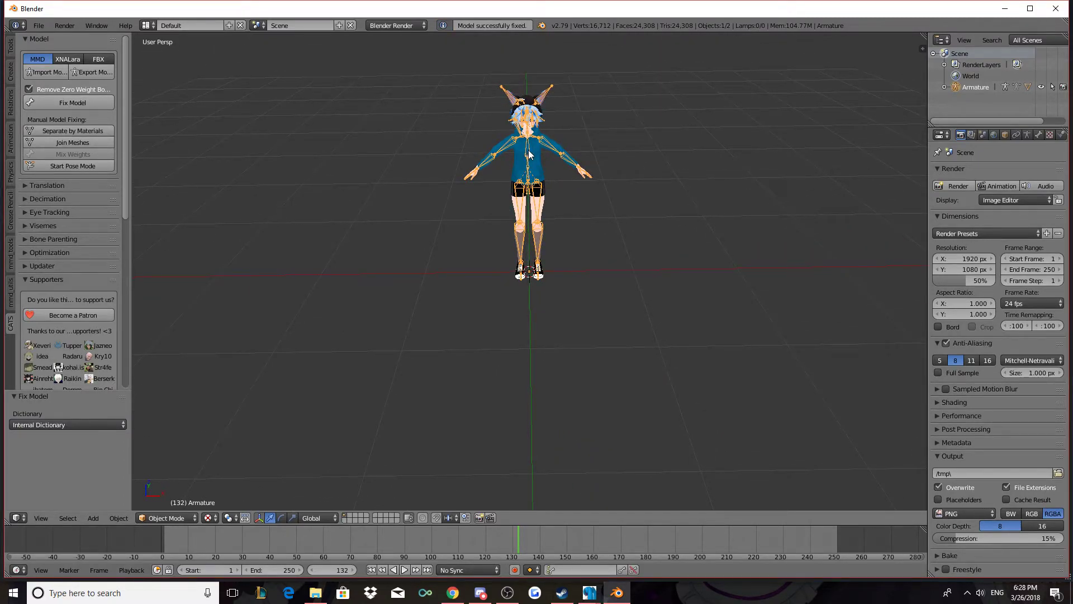
pyautogui.press('h')
pyautogui.scroll(3, 570, 148)
pyautogui.moveTo(571, 148); pyautogui.dragTo(575, 280, button='middle')
pyautogui.scroll(4, 575, 278)
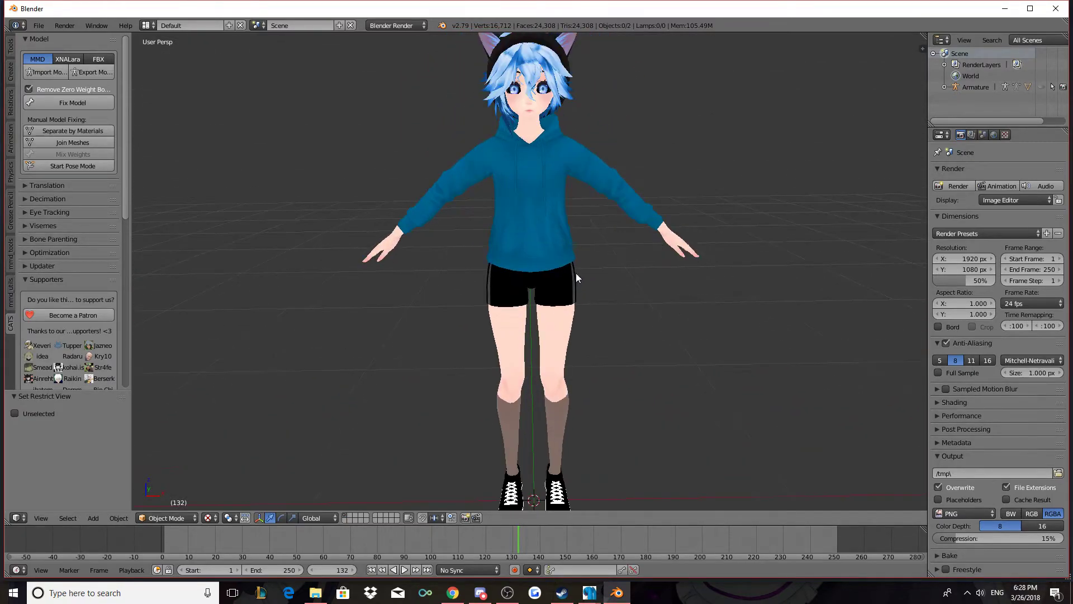
pyautogui.moveTo(630, 271); pyautogui.dragTo(617, 247, button='middle')
pyautogui.scroll(-2, 616, 247)
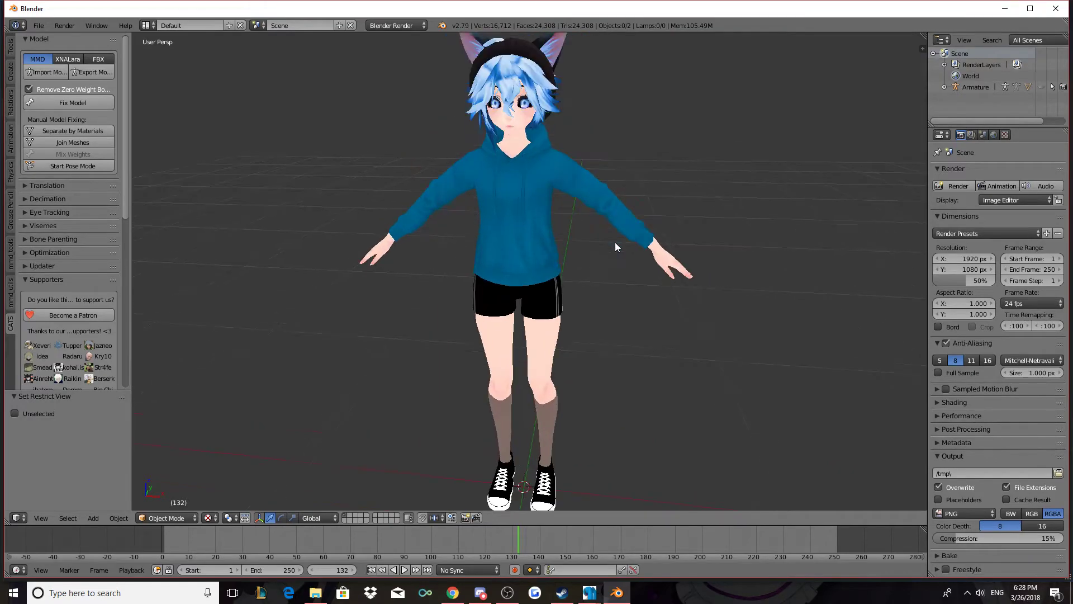
# - Select the body mesh, separate it by materials with CATS and enlarge the Outliner area
pyautogui.rightClick(547, 215)
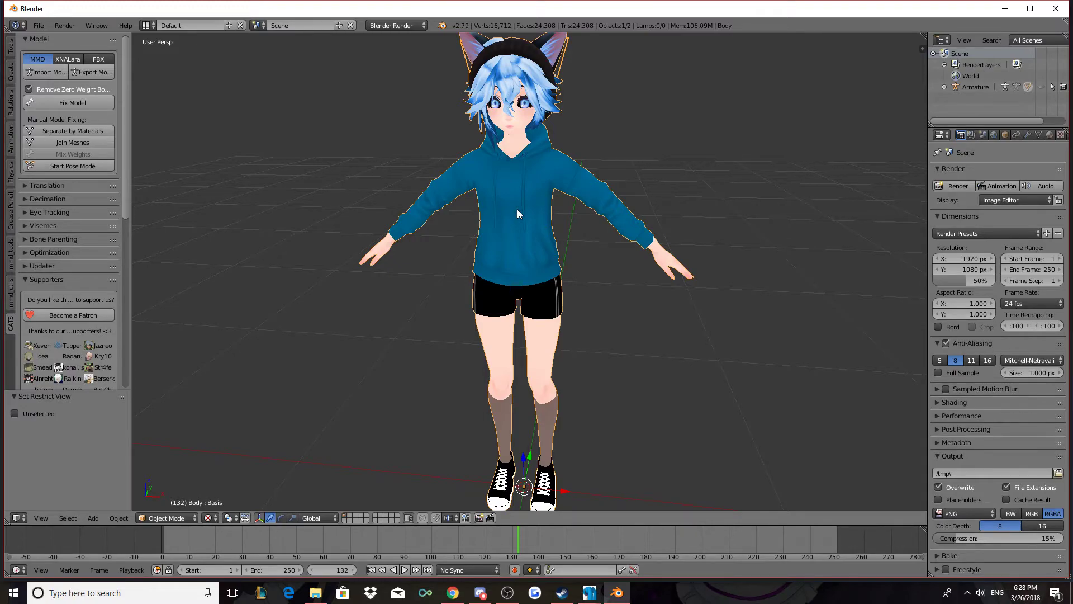
pyautogui.moveTo(646, 162); pyautogui.dragTo(688, 165, button='middle')
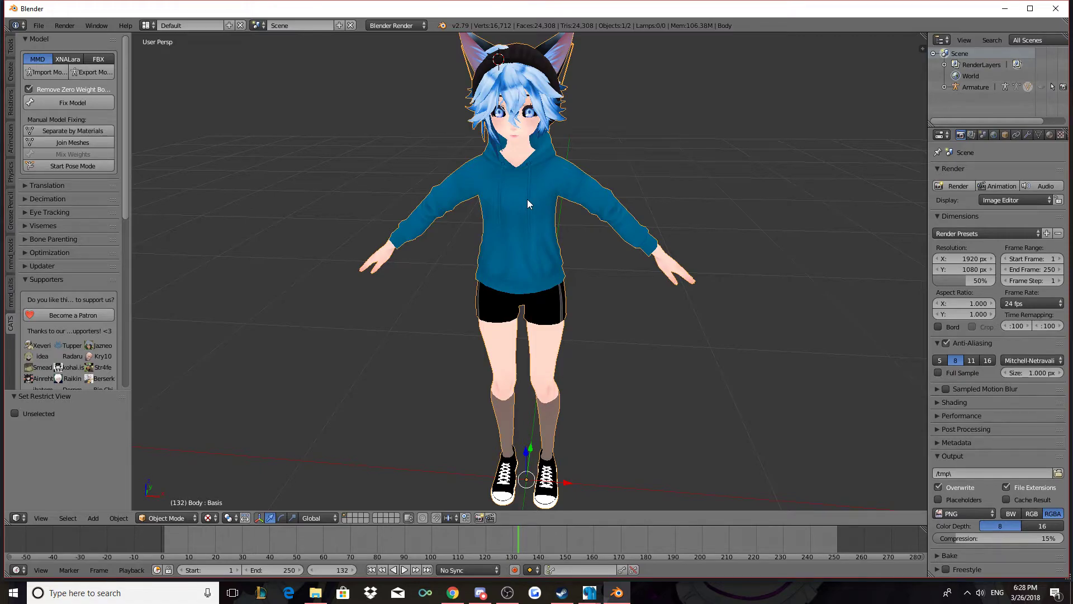
pyautogui.hotkey('ctrl', 'h')
pyautogui.moveTo(721, 232)
pyautogui.mouseDown(button='middle')
pyautogui.moveTo(827, 229)
pyautogui.moveTo(659, 246)
pyautogui.moveTo(754, 237)
pyautogui.moveTo(736, 238)
pyautogui.mouseUp(button='middle')
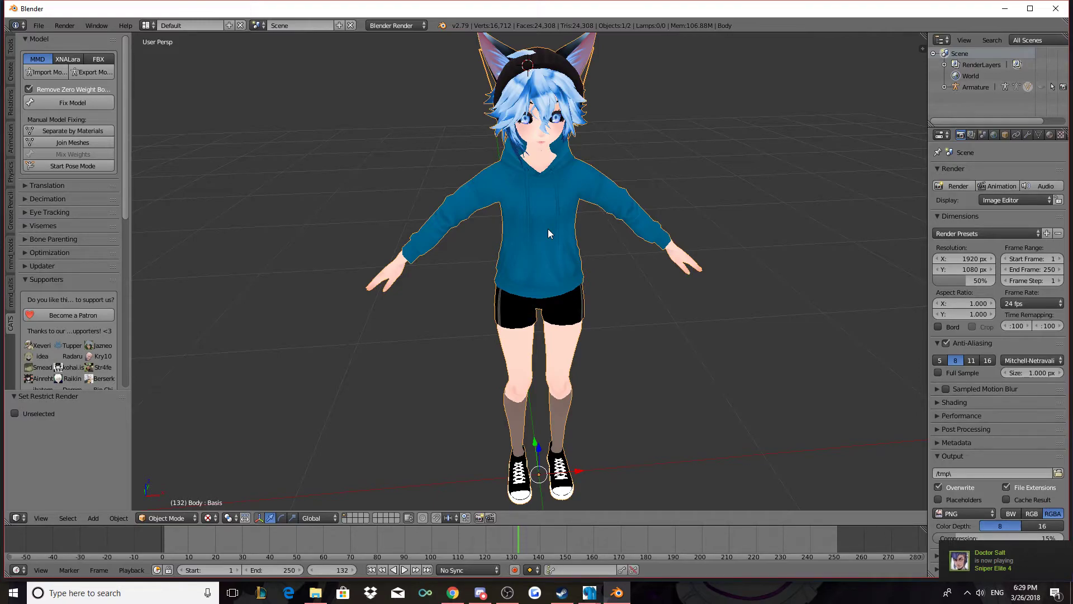
pyautogui.click(81, 131)
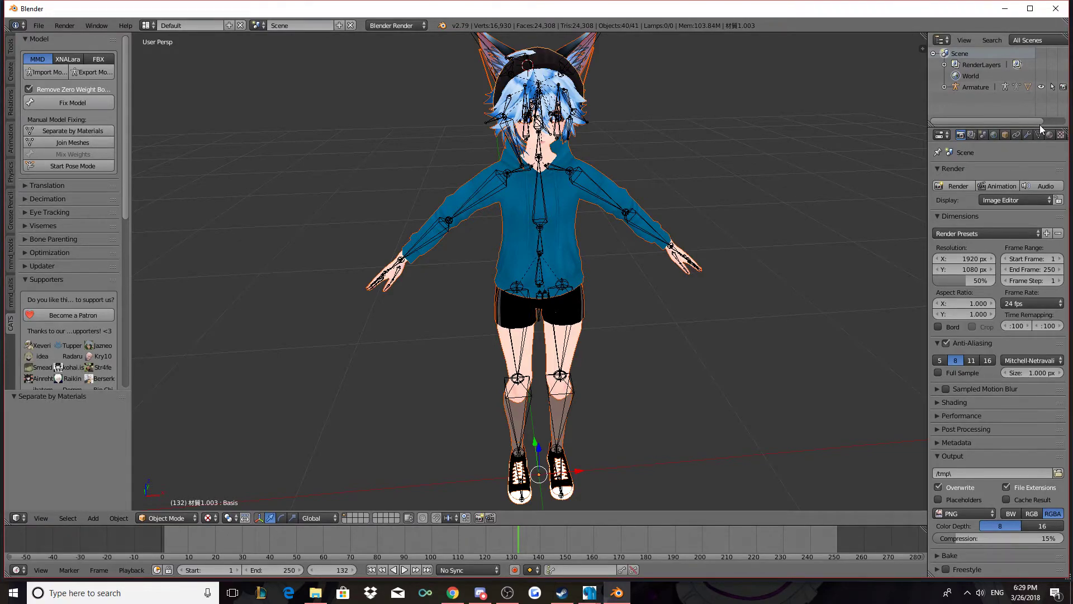
pyautogui.moveTo(1039, 126); pyautogui.dragTo(1038, 363)
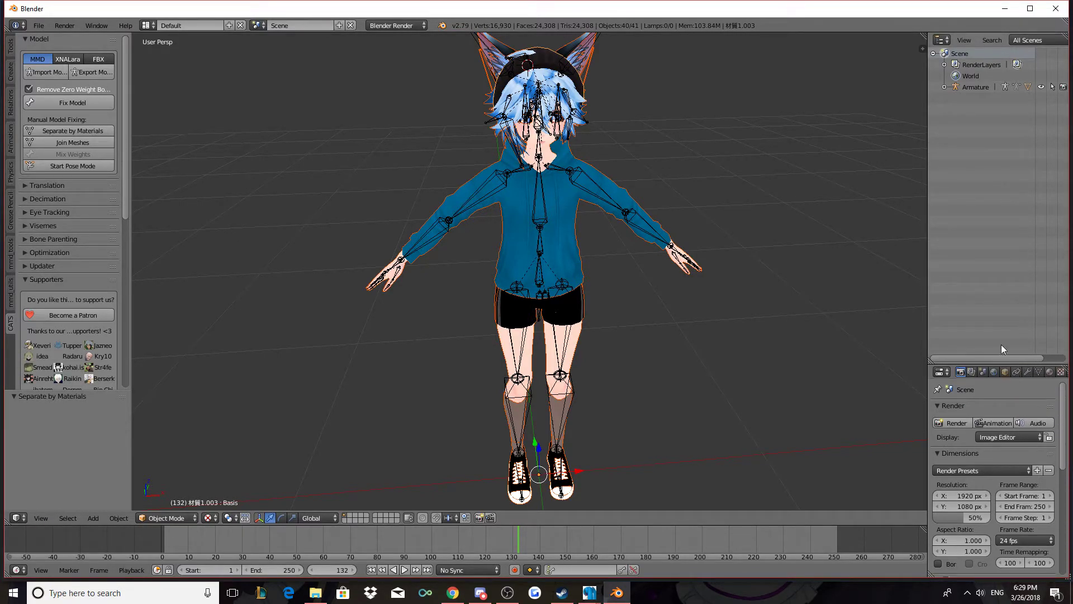
# - Expand the Armature in the Outliner to list its separated meshes and hide the armature bones in the viewport
pyautogui.click(944, 88)
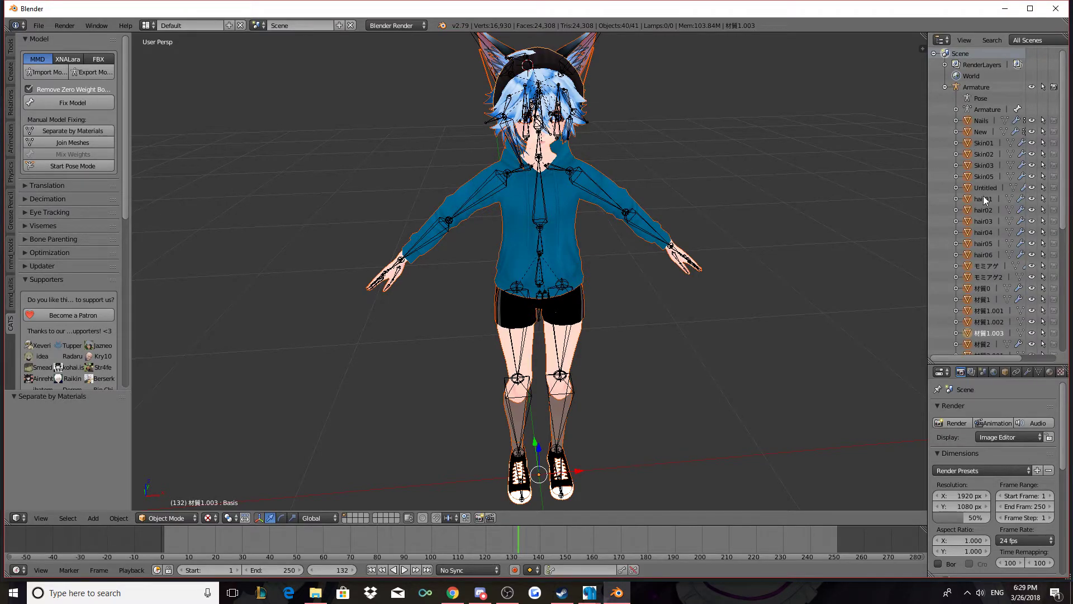
pyautogui.rightClick(517, 57)
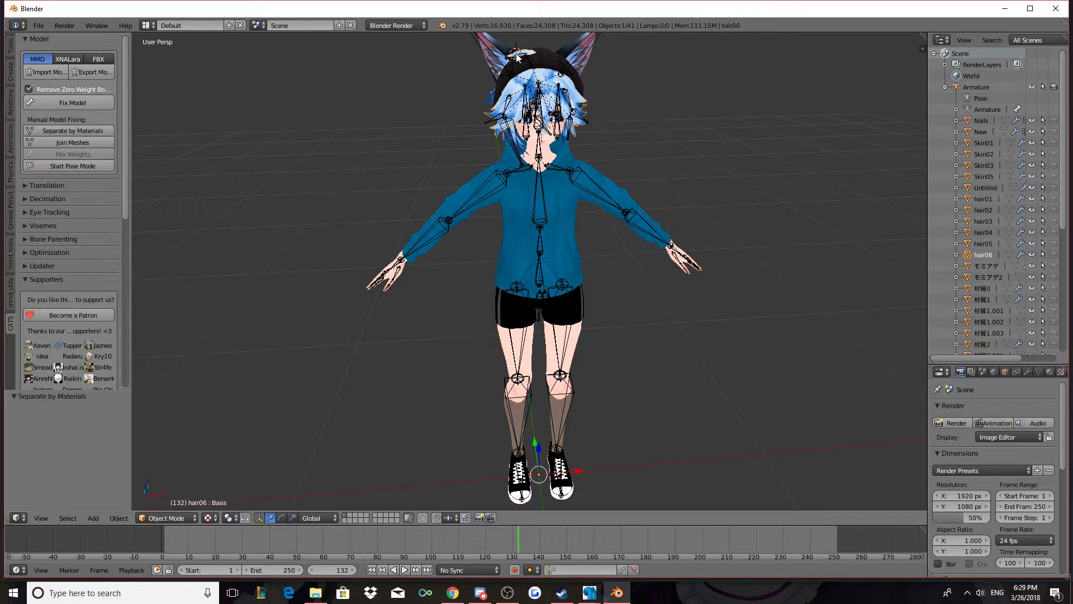
pyautogui.rightClick(526, 54)
pyautogui.moveTo(674, 118); pyautogui.dragTo(646, 120, button='middle')
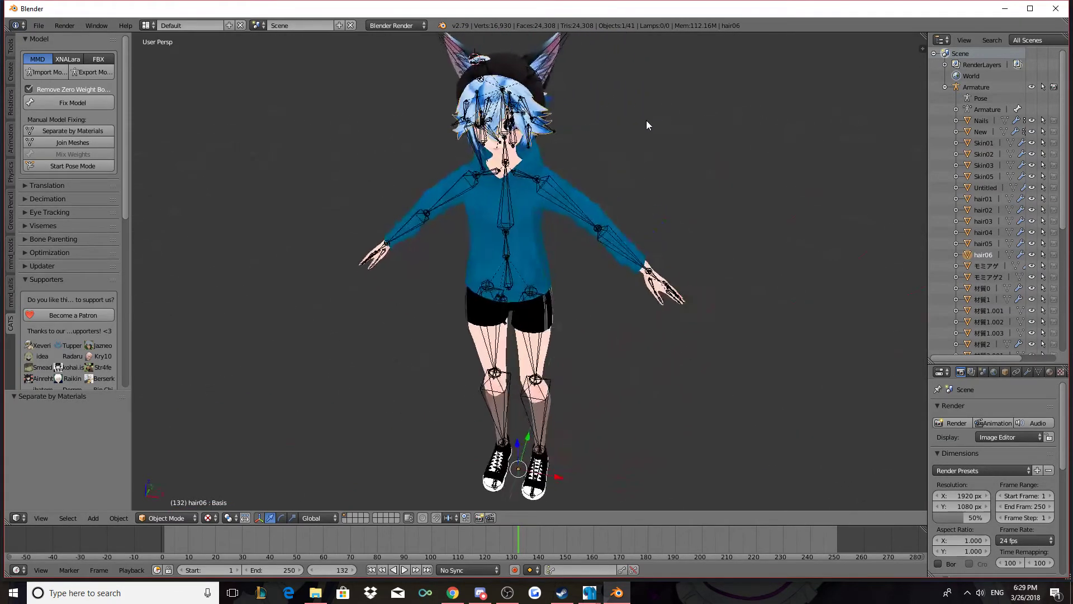
pyautogui.scroll(1, 670, 115)
pyautogui.rightClick(541, 192)
pyautogui.moveTo(541, 193); pyautogui.dragTo(535, 198, button='right')
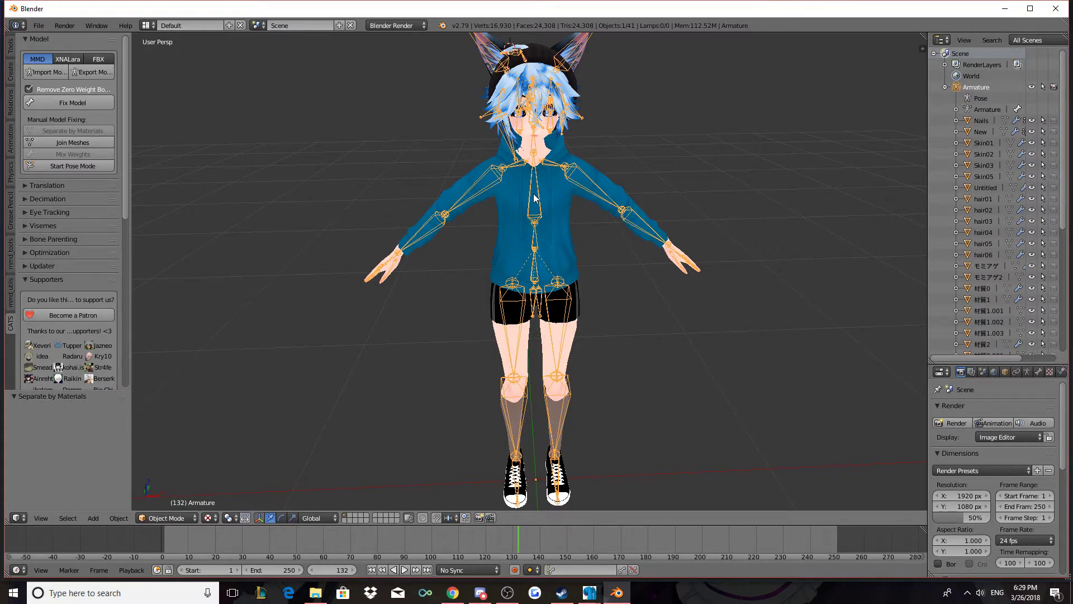
pyautogui.press('h')
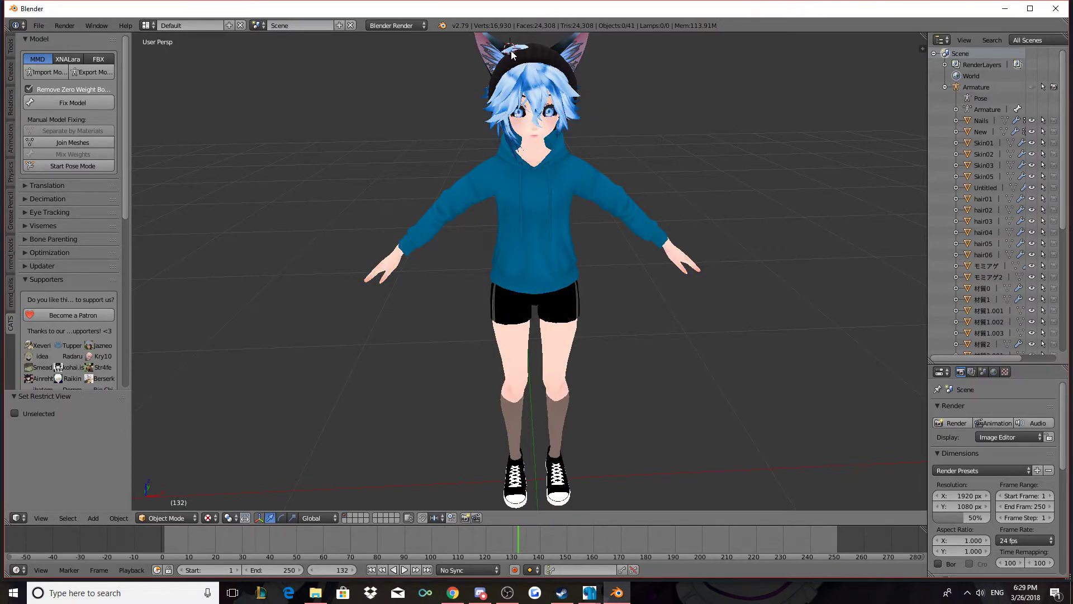
# - Select the hair06 mesh that pokes through the beanie, enter Edit Mode and frame the head up close
pyautogui.click(264, 147)
pyautogui.moveTo(605, 82); pyautogui.dragTo(562, 91, button='middle')
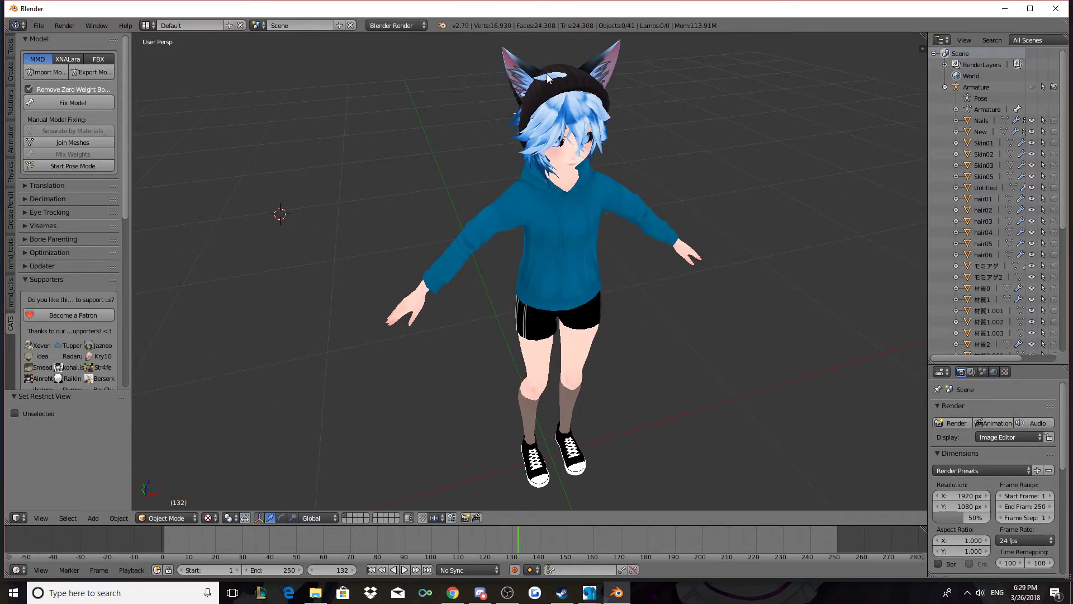
pyautogui.rightClick(547, 78)
pyautogui.moveTo(725, 120); pyautogui.dragTo(640, 111, button='middle')
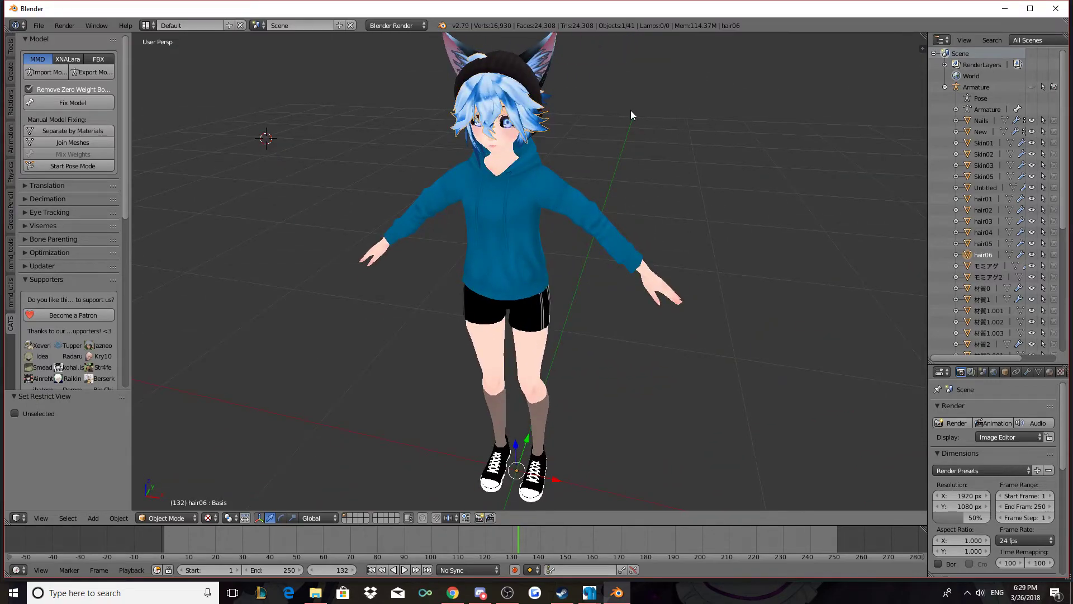
pyautogui.press('Tab')
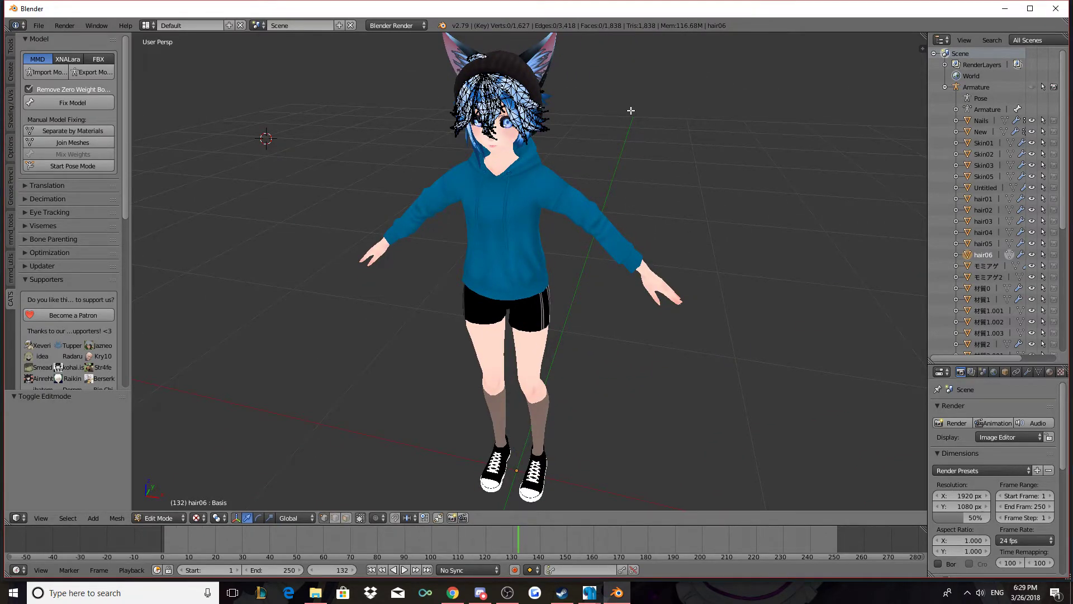
pyautogui.scroll(6, 649, 109)
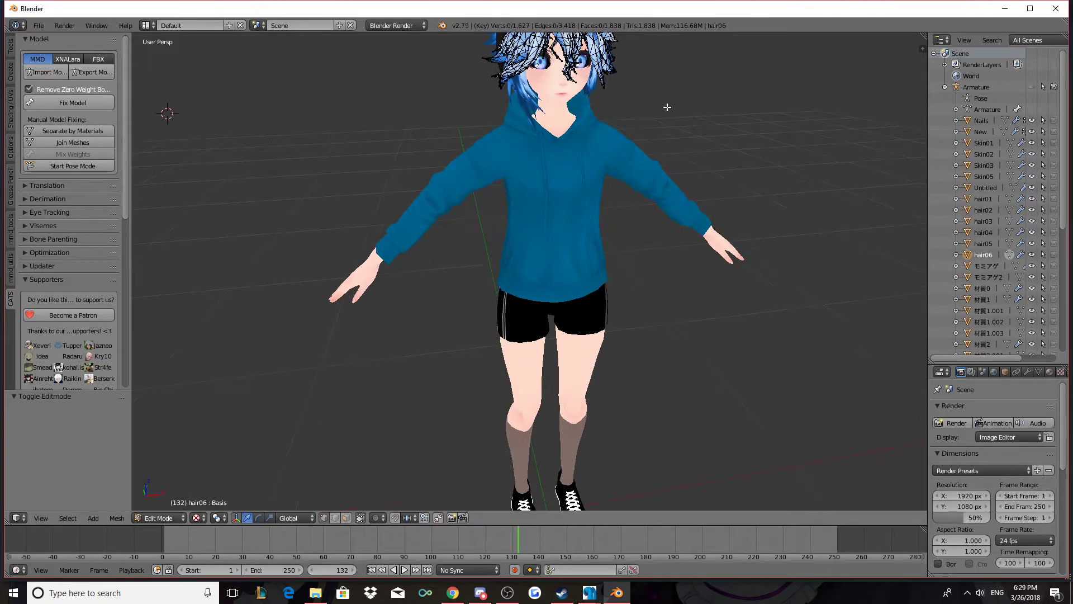
pyautogui.scroll(-2, 726, 103)
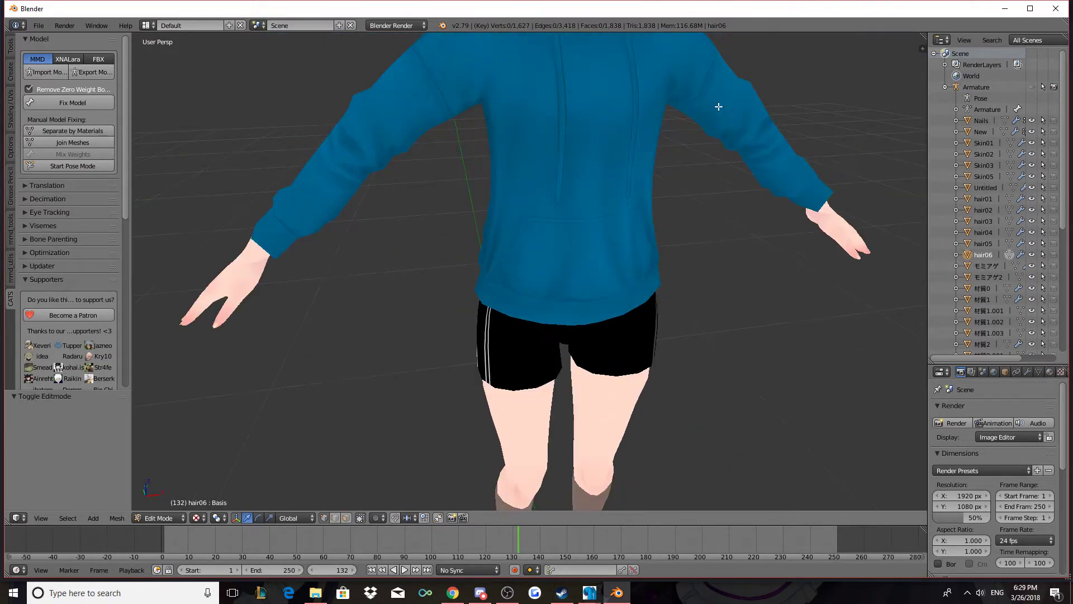
pyautogui.moveTo(718, 108); pyautogui.dragTo(714, 302, button='middle')
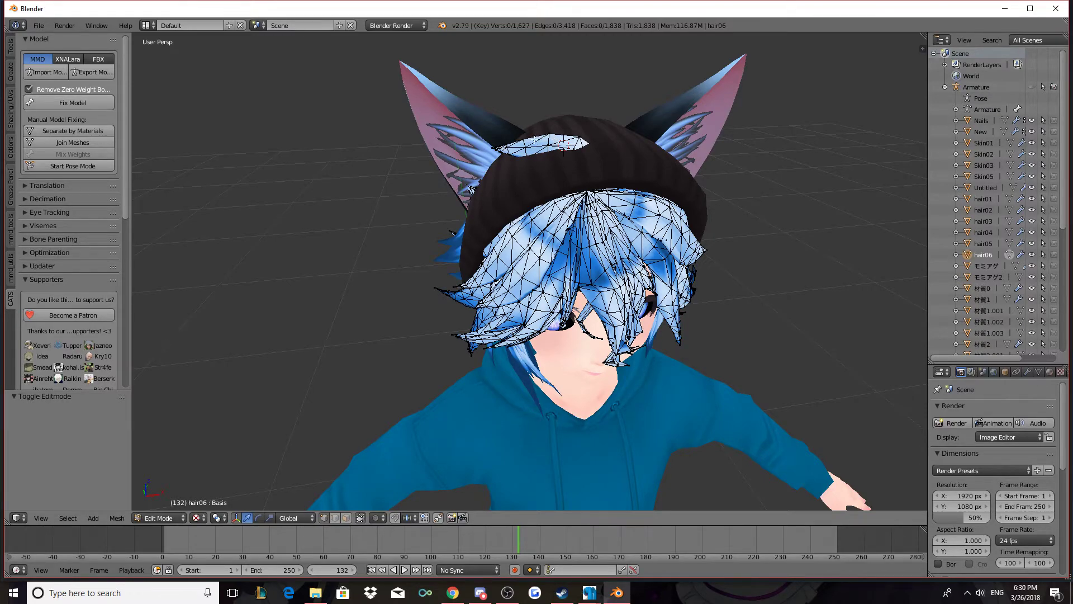
# - Delete the hair06 vertices forming the front part of the tuft that pokes through the beanie's crown
pyautogui.rightClick(519, 144)
pyautogui.rightClick(548, 146)
pyautogui.press('x')
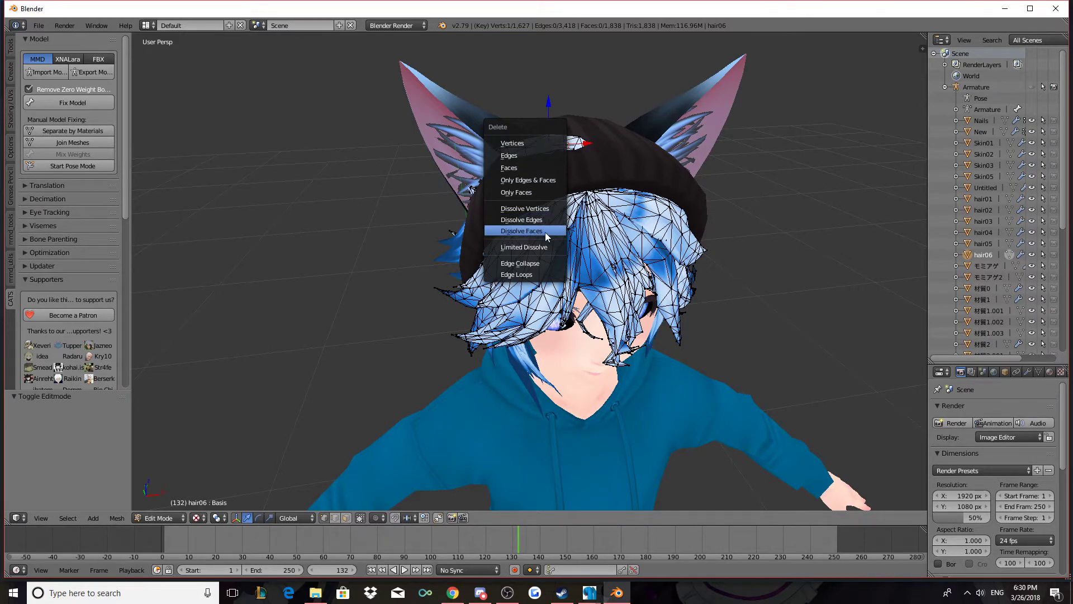
pyautogui.click(532, 143)
pyautogui.click(554, 141)
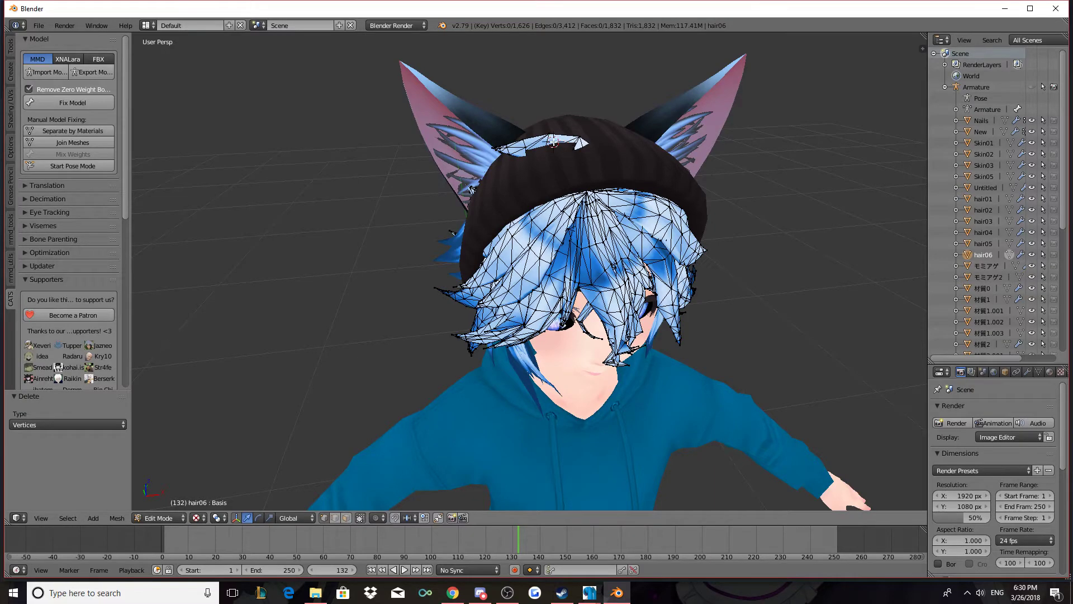
pyautogui.press('x')
pyautogui.click(552, 142)
pyautogui.click(538, 140)
pyautogui.rightClick(525, 147)
pyautogui.press('x')
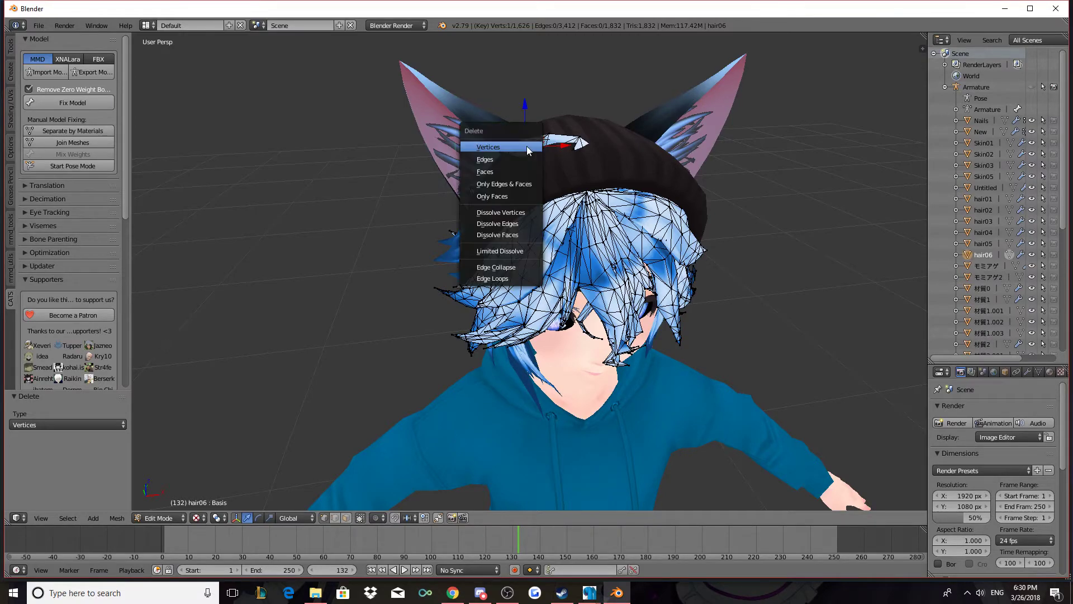
pyautogui.click(517, 145)
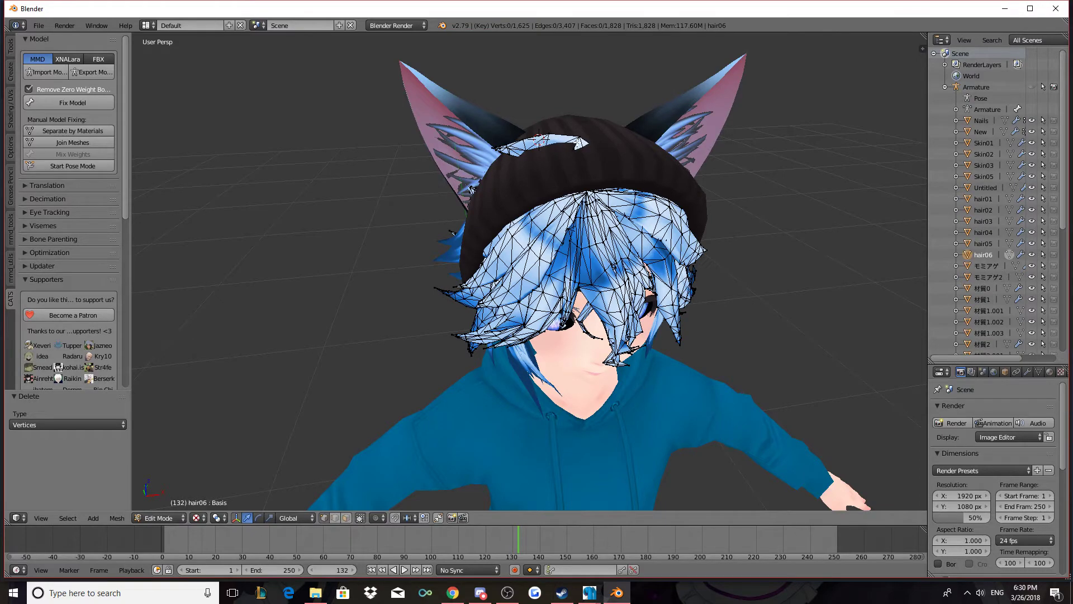
pyautogui.rightClick(580, 136)
pyautogui.press('x')
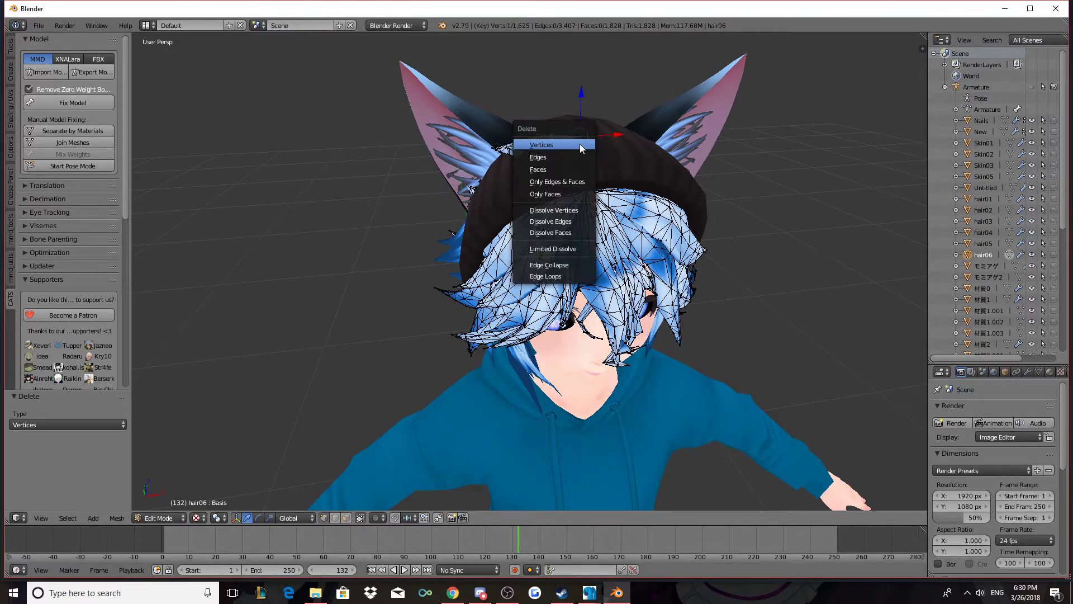
pyautogui.click(554, 146)
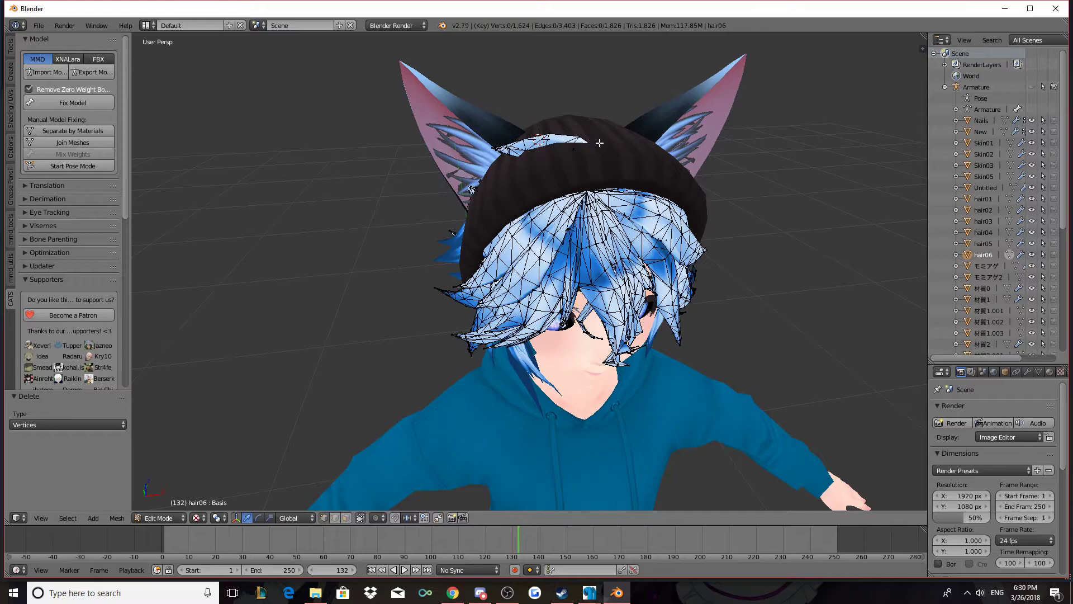
pyautogui.rightClick(579, 137)
pyautogui.press('x')
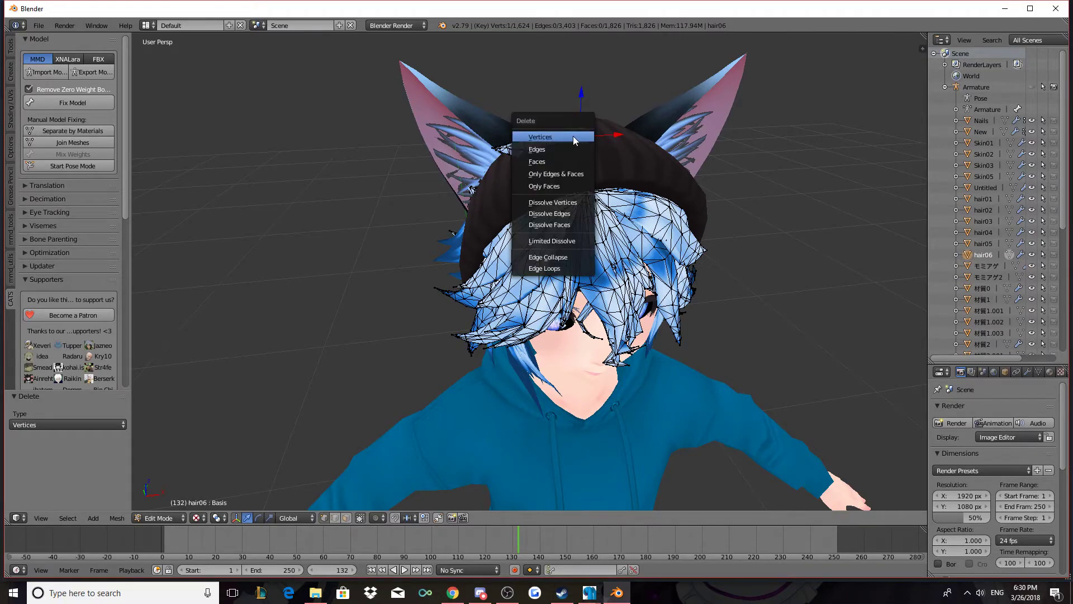
pyautogui.click(580, 140)
pyautogui.rightClick(514, 147)
pyautogui.press('x')
pyautogui.click(515, 146)
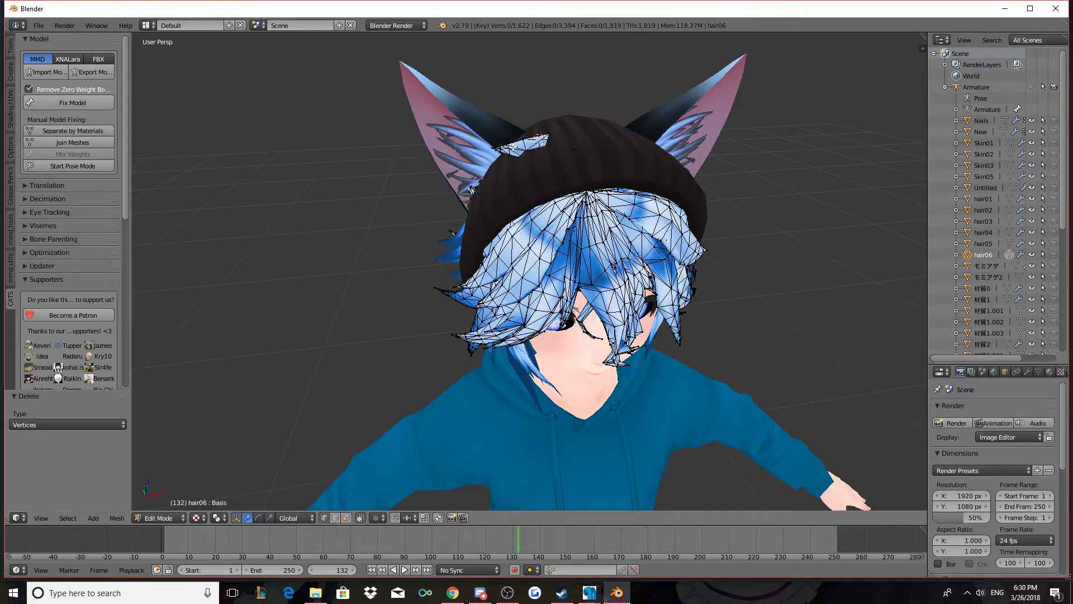
# - Delete the remaining hair06 vertices of the tuft on the beanie's crown, up to the base of the cat ear
pyautogui.rightClick(512, 147)
pyautogui.press('x')
pyautogui.click(510, 148)
pyautogui.rightClick(507, 154)
pyautogui.press('x')
pyautogui.click(508, 154)
pyautogui.rightClick(521, 141)
pyautogui.press('x')
pyautogui.click(521, 141)
pyautogui.rightClick(538, 141)
pyautogui.rightClick(507, 151)
pyautogui.press('x')
pyautogui.click(511, 152)
pyautogui.rightClick(523, 142)
pyautogui.press('x')
pyautogui.click(524, 143)
pyautogui.rightClick(540, 143)
pyautogui.press('x')
pyautogui.click(540, 144)
pyautogui.rightClick(541, 144)
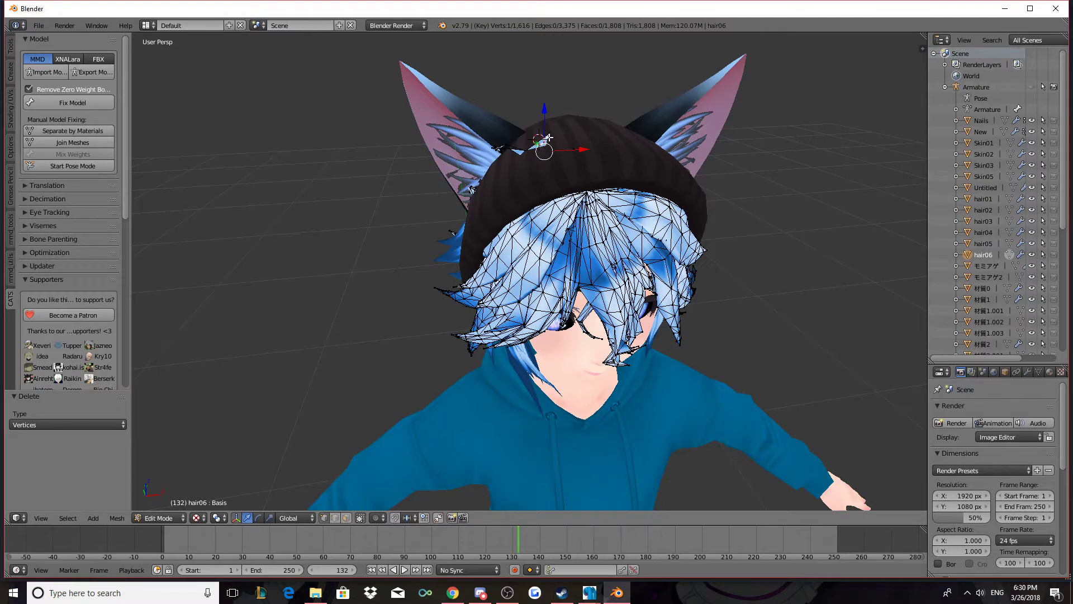
pyautogui.press('x')
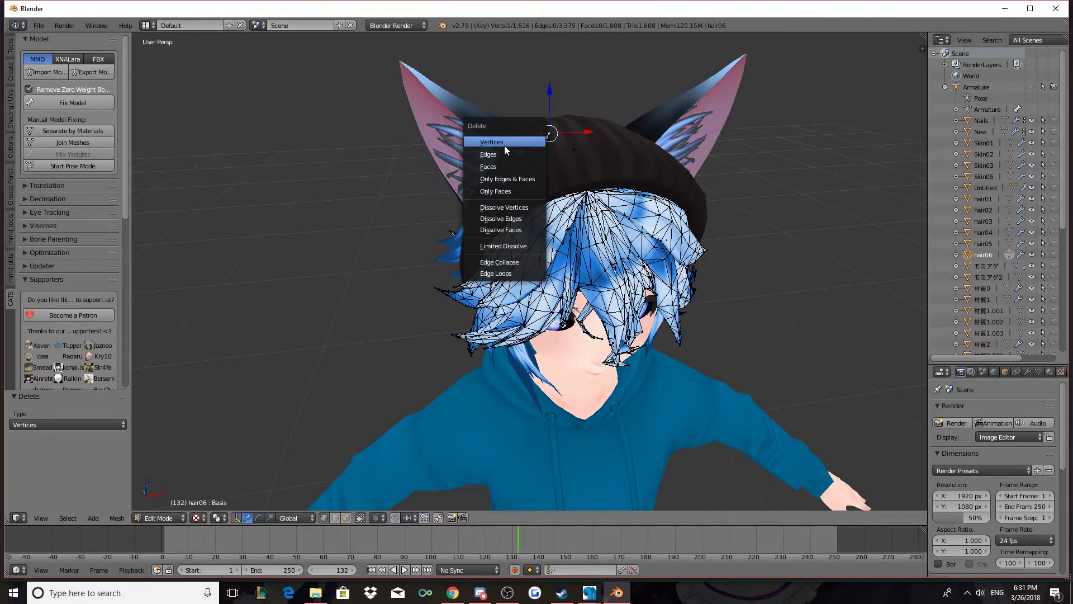
pyautogui.click(505, 146)
pyautogui.rightClick(541, 143)
pyautogui.press('x')
pyautogui.click(540, 143)
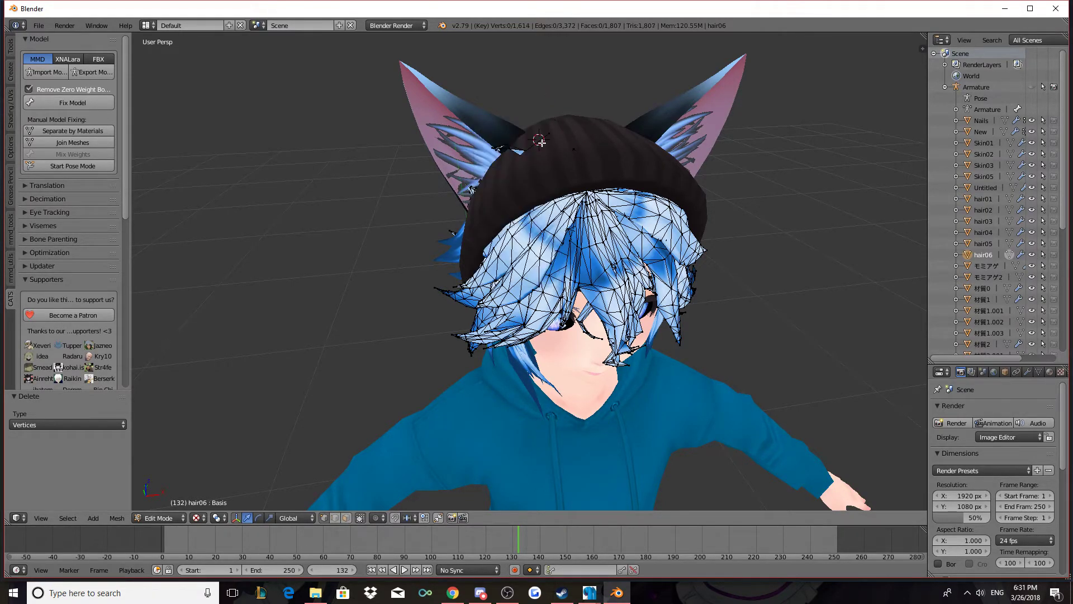
pyautogui.rightClick(522, 152)
pyautogui.press('x')
pyautogui.click(520, 154)
# - Delete hair06 vertices at the beanie's side below the other cat ear and return to Object Mode
pyautogui.moveTo(785, 204); pyautogui.dragTo(676, 184, button='middle')
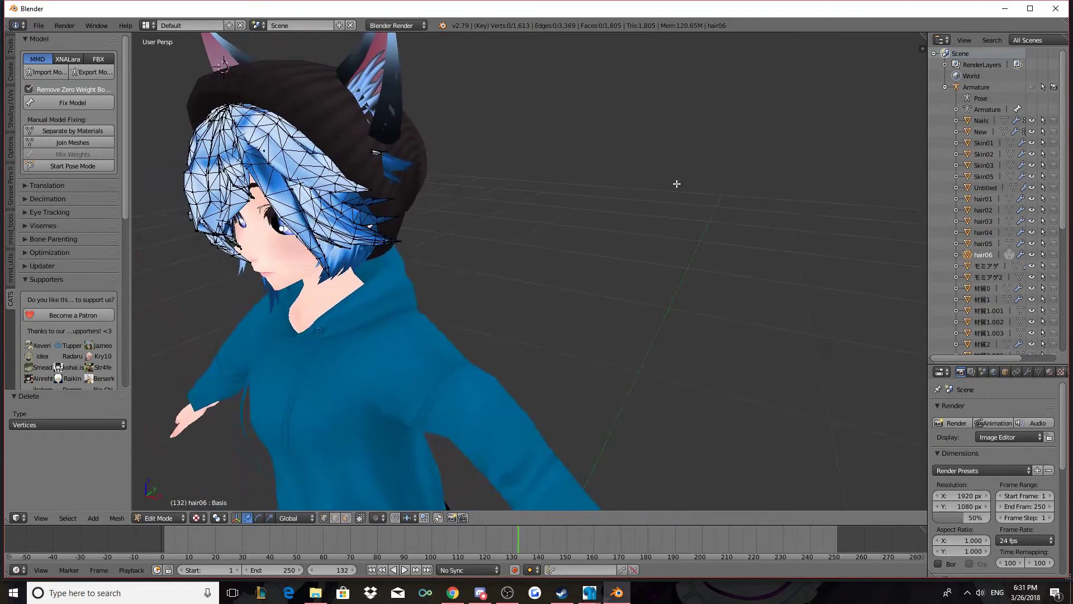
pyautogui.rightClick(397, 168)
pyautogui.rightClick(403, 166)
pyautogui.press('x')
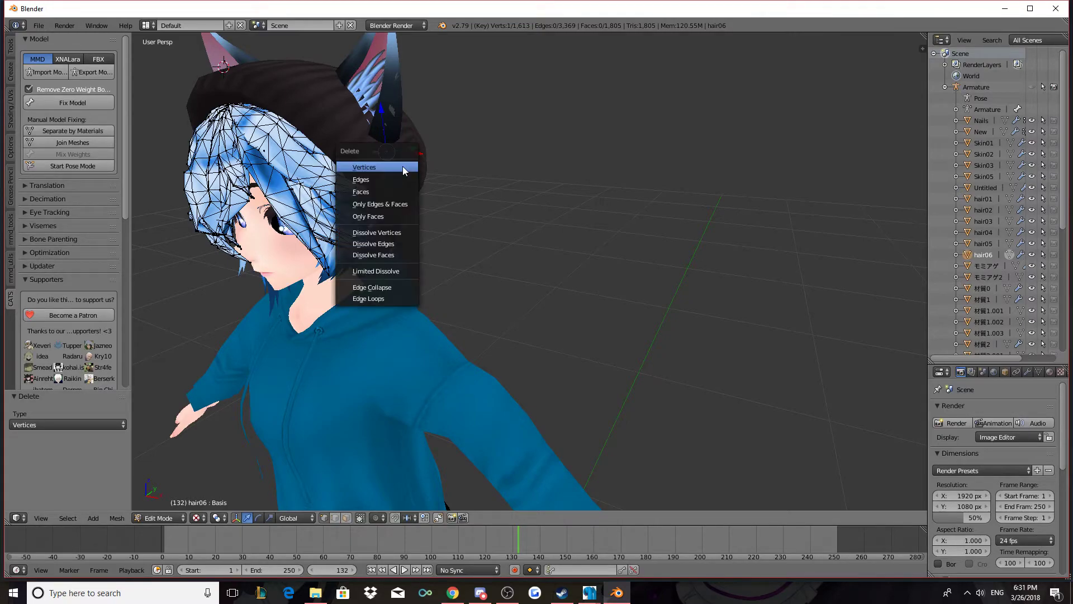
pyautogui.click(403, 167)
pyautogui.press('x')
pyautogui.click(404, 167)
pyautogui.rightClick(403, 166)
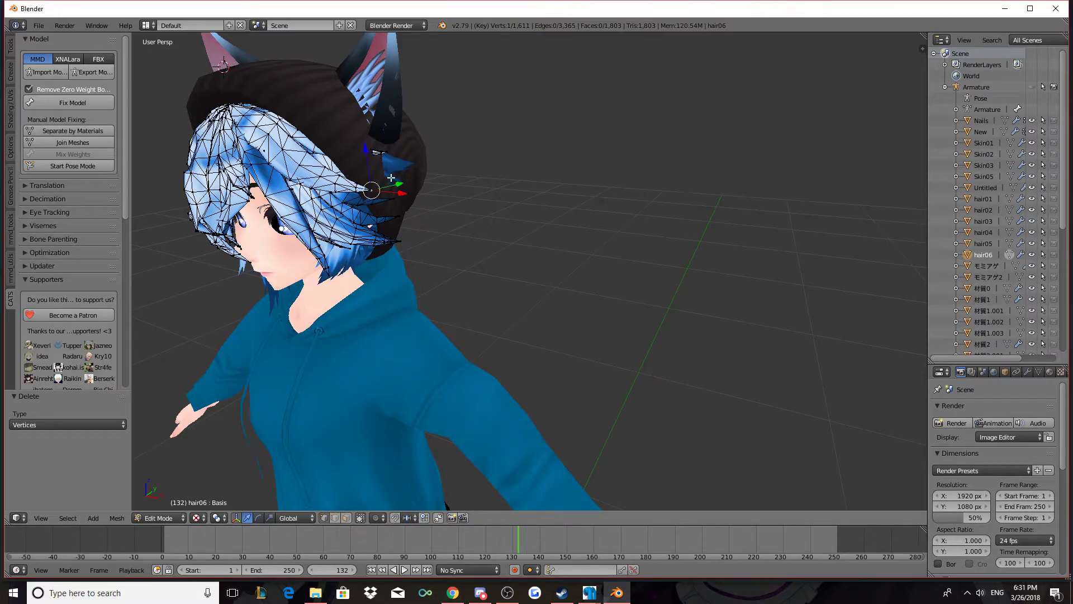
pyautogui.moveTo(395, 175); pyautogui.dragTo(532, 196, button='middle')
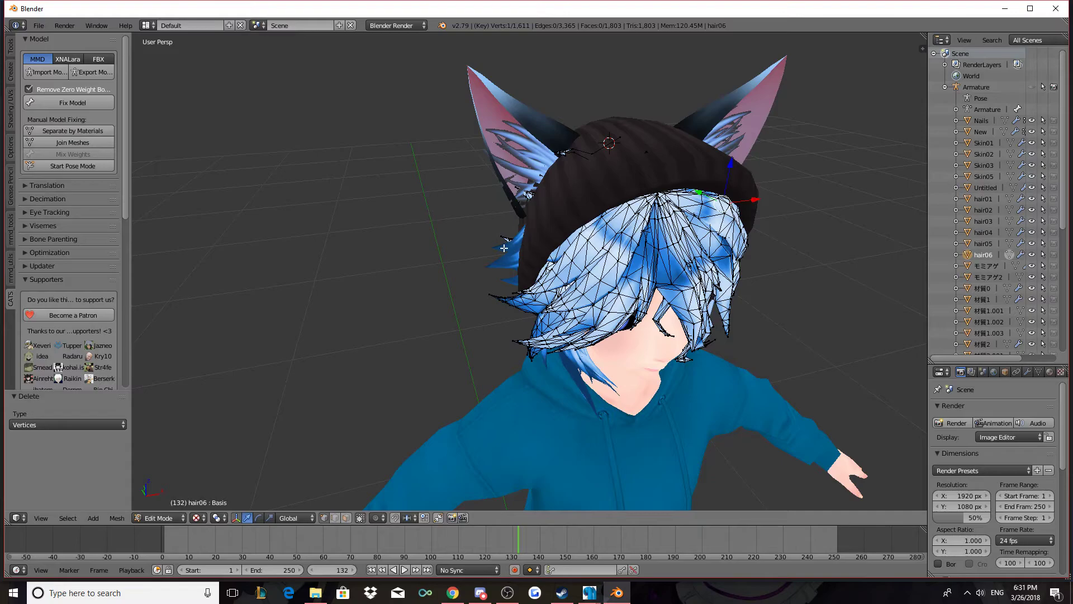
pyautogui.moveTo(768, 274)
pyautogui.mouseDown(button='middle')
pyautogui.moveTo(857, 269)
pyautogui.moveTo(704, 254)
pyautogui.moveTo(786, 247)
pyautogui.moveTo(773, 253)
pyautogui.mouseUp(button='middle')
pyautogui.scroll(-2, 766, 254)
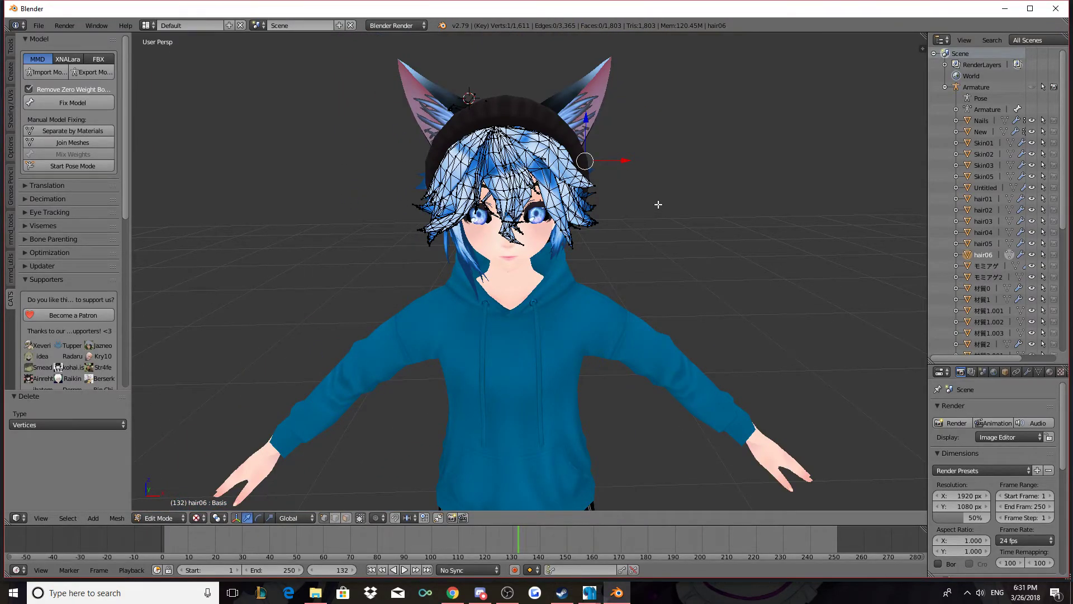
pyautogui.press('Tab')
# - Select the hair02 mesh sticking out beside the beanie, enter Edit Mode and frame its strands up close
pyautogui.moveTo(659, 205); pyautogui.dragTo(675, 209, button='middle')
pyautogui.click(498, 201)
pyautogui.rightClick(501, 209)
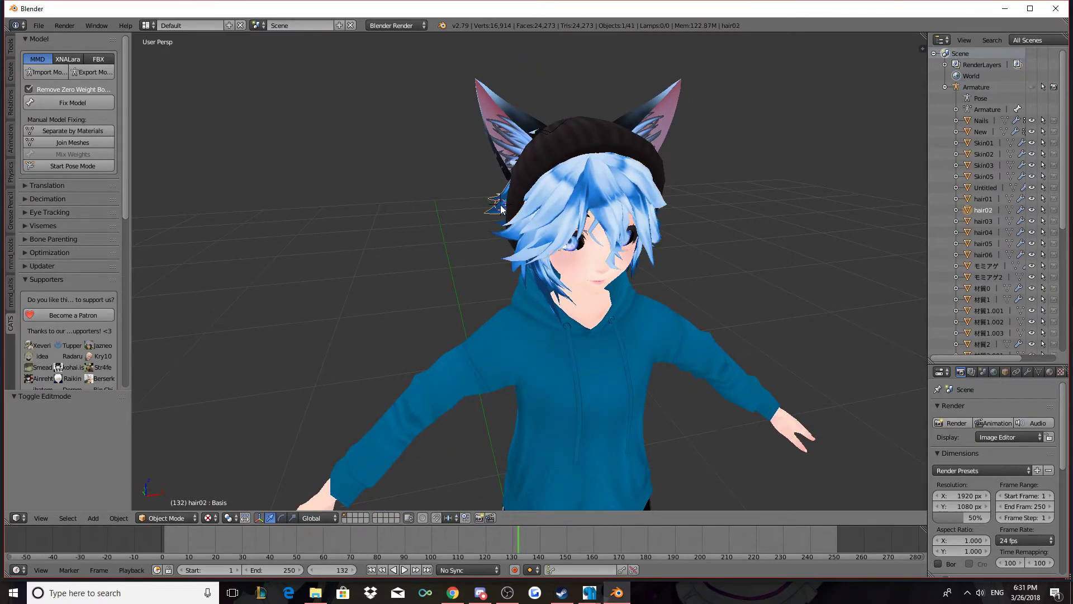
pyautogui.press('Tab')
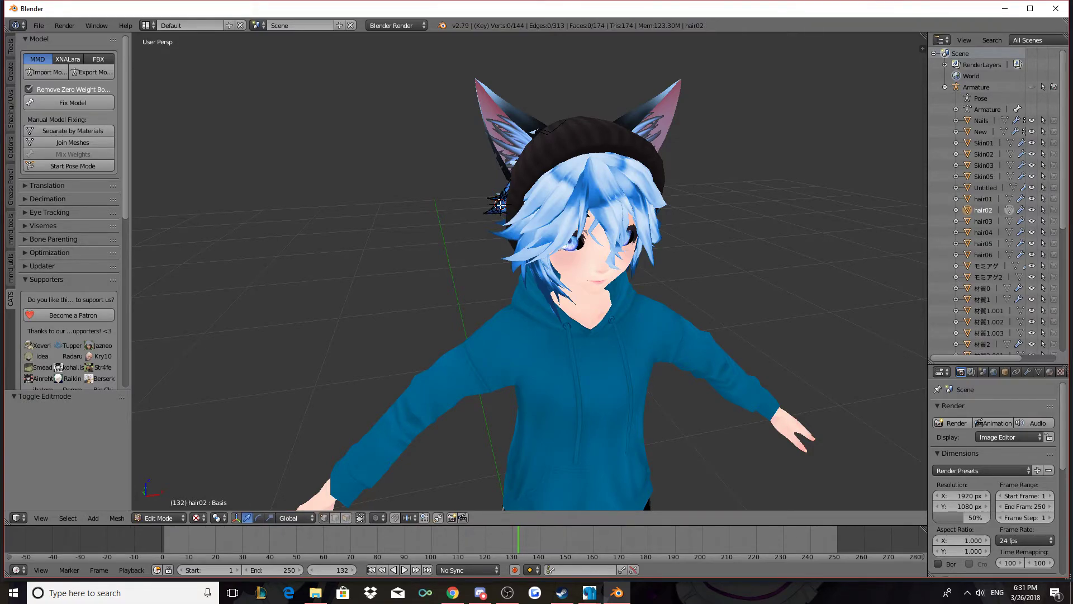
pyautogui.moveTo(684, 233); pyautogui.dragTo(631, 209, button='middle')
pyautogui.scroll(4, 693, 232)
# - Delete hair02 vertices one at a time from the strands sticking out of the beanie's side
pyautogui.rightClick(533, 172)
pyautogui.press('x')
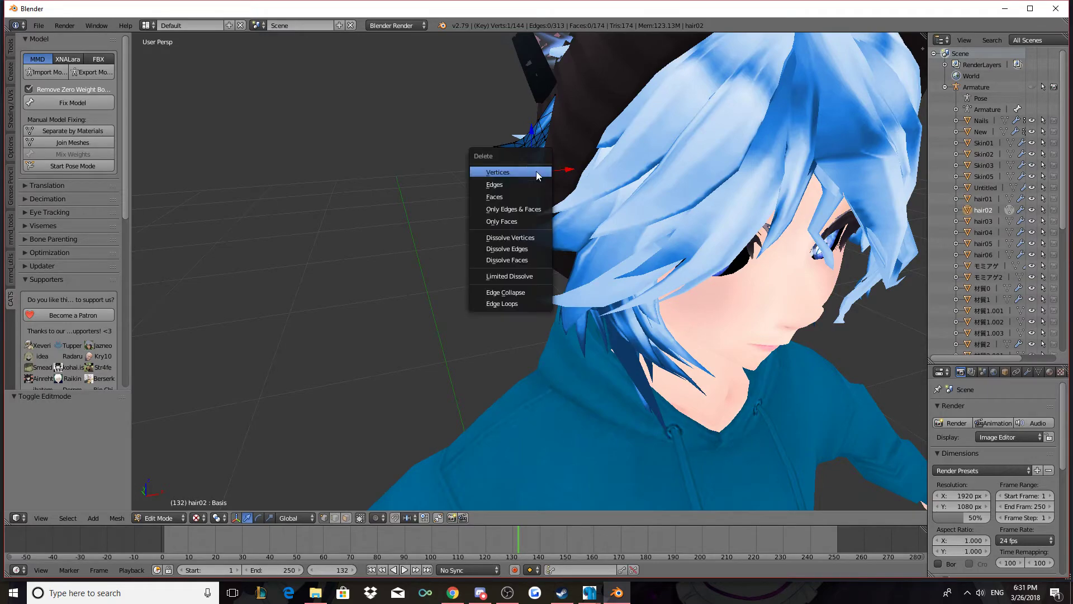
pyautogui.click(527, 171)
pyautogui.rightClick(527, 171)
pyautogui.press('x')
pyautogui.click(528, 172)
pyautogui.press('x')
pyautogui.rightClick(528, 171)
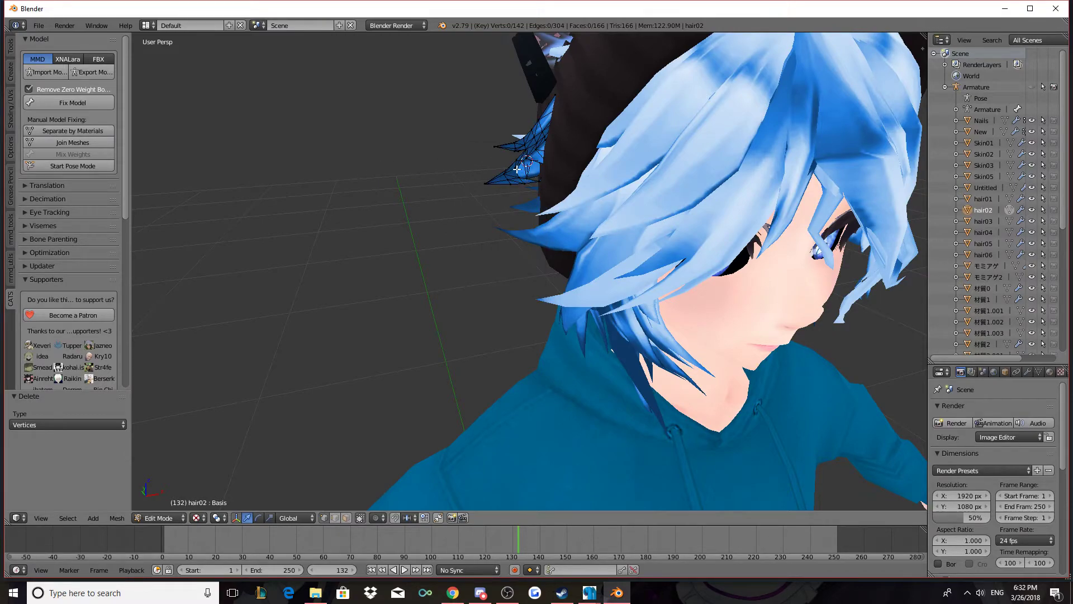
# - Try to pick several hair02 vertices together on the strands sticking out beside the beanie
pyautogui.rightClick(516, 168)
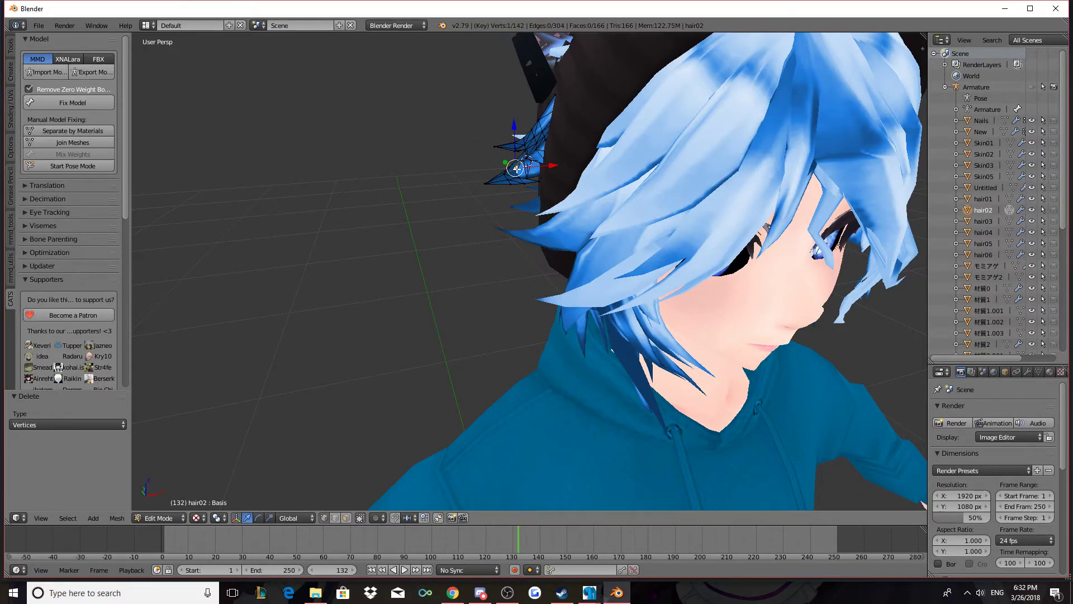
pyautogui.keyDown('ctrl'); pyautogui.rightClick(513, 170); pyautogui.keyUp('ctrl')
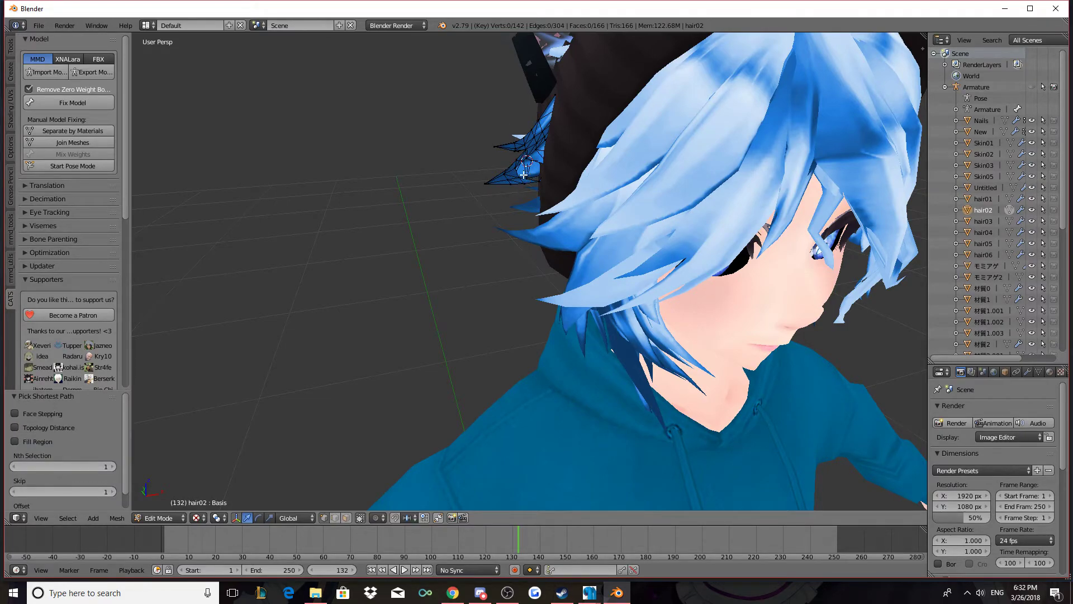
pyautogui.rightClick(535, 143)
pyautogui.keyDown('ctrl'); pyautogui.rightClick(513, 168); pyautogui.keyUp('ctrl')
pyautogui.keyDown('ctrl'); pyautogui.rightClick(505, 182); pyautogui.keyUp('ctrl')
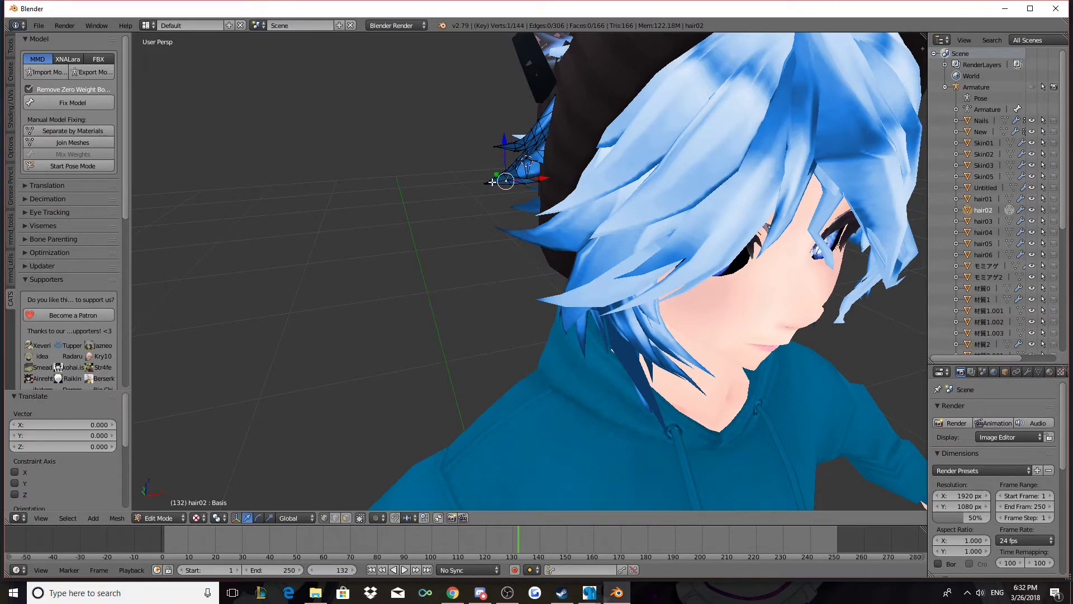
pyautogui.keyDown('ctrl'); pyautogui.rightClick(492, 182); pyautogui.keyUp('ctrl')
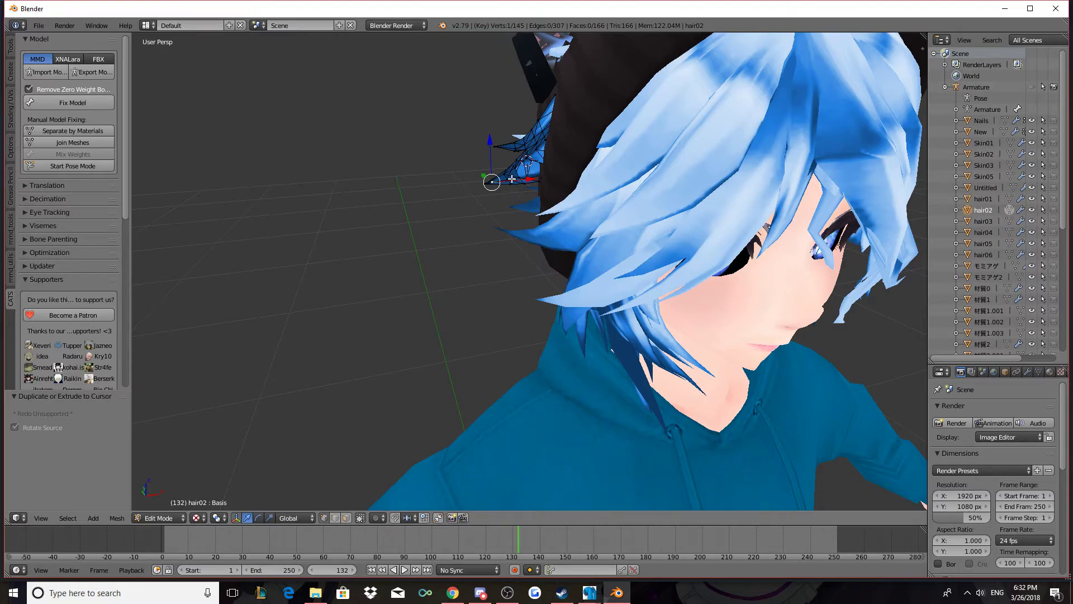
# - Select seven hair02 vertices running up the protruding strands and delete them together
pyautogui.keyDown('shift'); pyautogui.rightClick(507, 174); pyautogui.keyUp('shift')
pyautogui.keyDown('shift'); pyautogui.rightClick(515, 168); pyautogui.keyUp('shift')
pyautogui.keyDown('shift'); pyautogui.rightClick(526, 157); pyautogui.keyUp('shift')
pyautogui.keyDown('shift'); pyautogui.rightClick(537, 138); pyautogui.keyUp('shift')
pyautogui.keyDown('shift'); pyautogui.rightClick(536, 132); pyautogui.keyUp('shift')
pyautogui.keyDown('shift'); pyautogui.rightClick(533, 127); pyautogui.keyUp('shift')
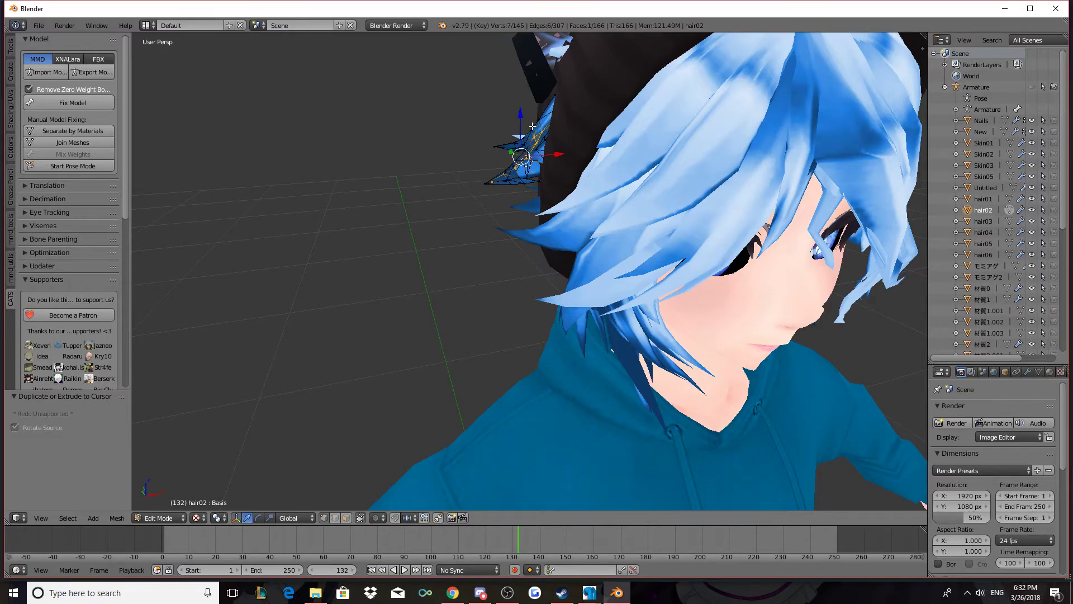
pyautogui.press('x')
pyautogui.click(503, 123)
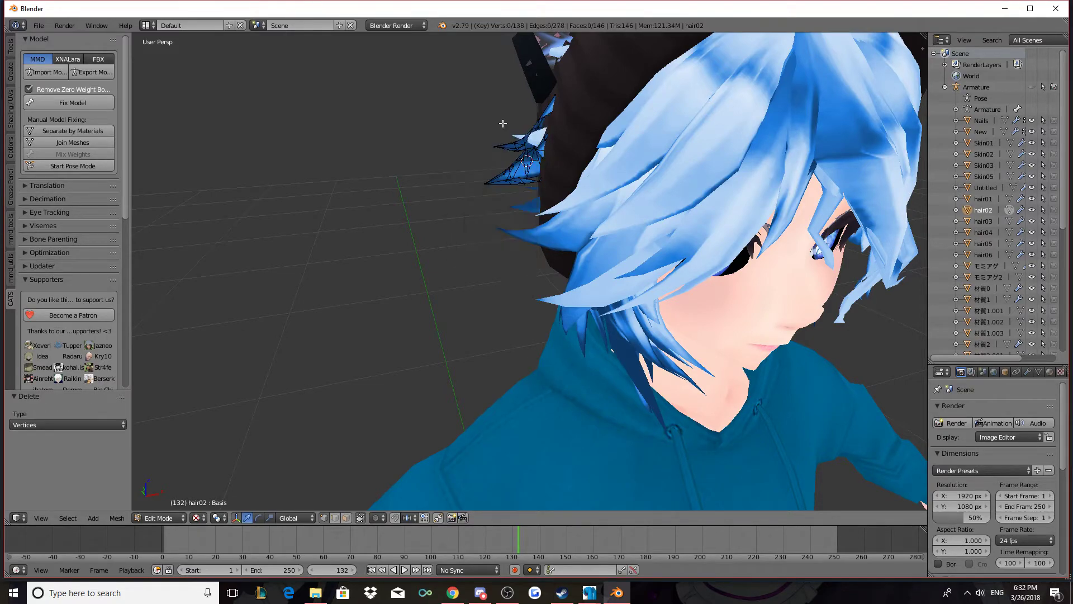
# - Select a larger group of hair02 vertices across the lower and upper protruding strands and delete them together
pyautogui.rightClick(504, 173)
pyautogui.keyDown('shift'); pyautogui.rightClick(512, 168); pyautogui.keyUp('shift')
pyautogui.keyDown('shift'); pyautogui.rightClick(510, 181); pyautogui.keyUp('shift')
pyautogui.keyDown('shift'); pyautogui.rightClick(531, 146); pyautogui.keyUp('shift')
pyautogui.keyDown('shift'); pyautogui.rightClick(531, 146); pyautogui.keyUp('shift')
pyautogui.keyDown('shift'); pyautogui.rightClick(514, 139); pyautogui.keyUp('shift')
pyautogui.keyDown('shift'); pyautogui.rightClick(537, 127); pyautogui.keyUp('shift')
pyautogui.keyDown('shift'); pyautogui.rightClick(546, 112); pyautogui.keyUp('shift')
pyautogui.keyDown('shift'); pyautogui.rightClick(516, 181); pyautogui.keyUp('shift')
pyautogui.keyDown('shift'); pyautogui.rightClick(512, 184); pyautogui.keyUp('shift')
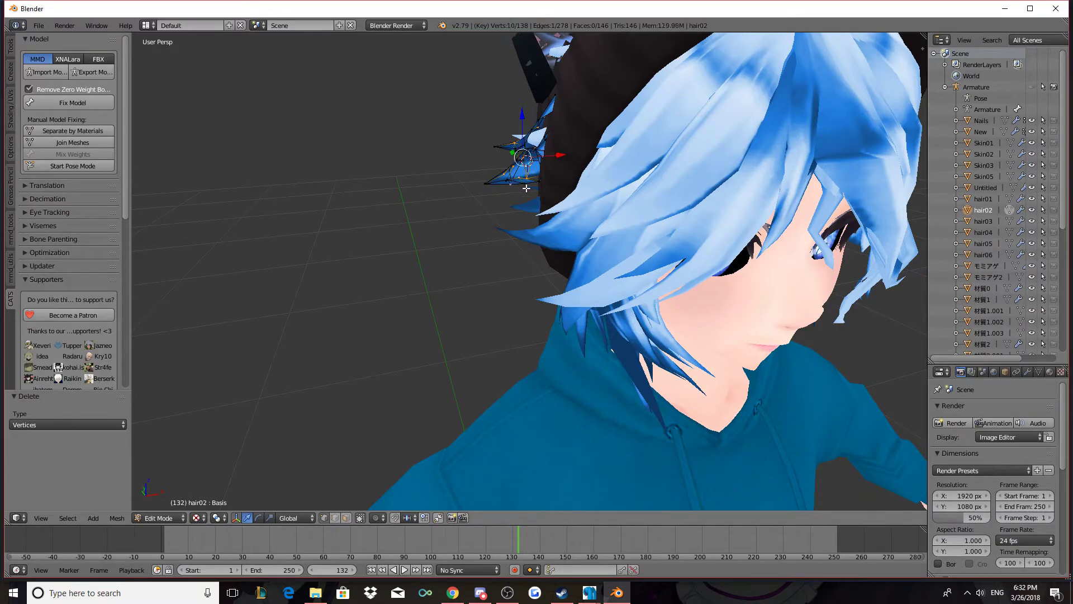
pyautogui.keyDown('shift'); pyautogui.rightClick(526, 185); pyautogui.keyUp('shift')
pyautogui.press('x')
pyautogui.click(523, 191)
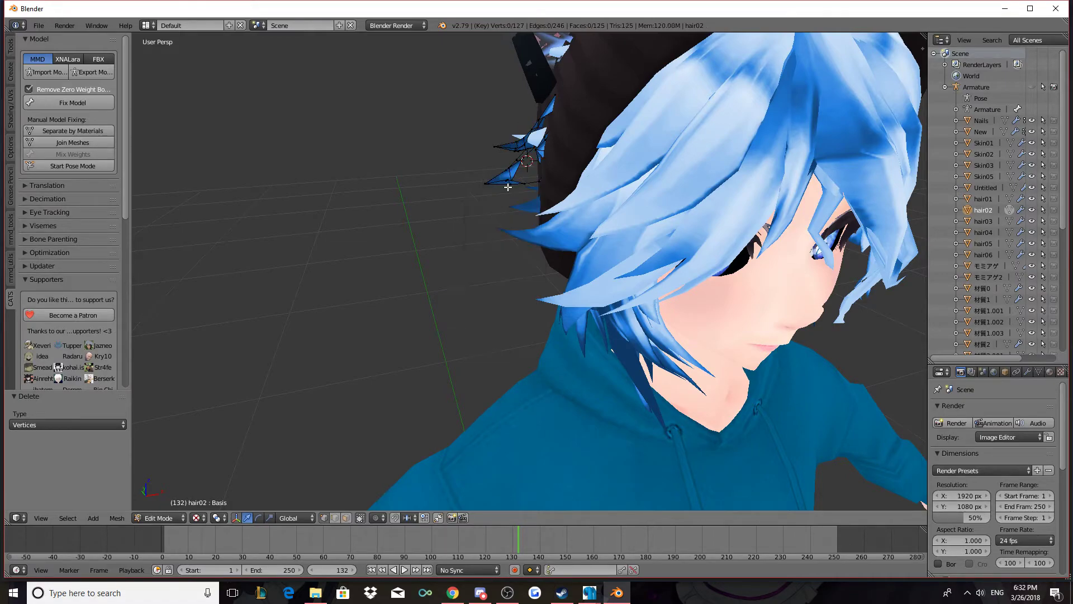
# - Delete another group of hair02 vertices, from the lower strand up to the one along the beanie's edge
pyautogui.rightClick(507, 180)
pyautogui.keyDown('shift'); pyautogui.rightClick(505, 181); pyautogui.keyUp('shift')
pyautogui.keyDown('shift'); pyautogui.rightClick(518, 159); pyautogui.keyUp('shift')
pyautogui.keyDown('shift'); pyautogui.rightClick(526, 144); pyautogui.keyUp('shift')
pyautogui.keyDown('shift'); pyautogui.rightClick(533, 127); pyautogui.keyUp('shift')
pyautogui.keyDown('shift'); pyautogui.rightClick(538, 119); pyautogui.keyUp('shift')
pyautogui.keyDown('shift'); pyautogui.rightClick(500, 146); pyautogui.keyUp('shift')
pyautogui.keyDown('shift'); pyautogui.rightClick(526, 142); pyautogui.keyUp('shift')
pyautogui.press('x')
pyautogui.click(526, 143)
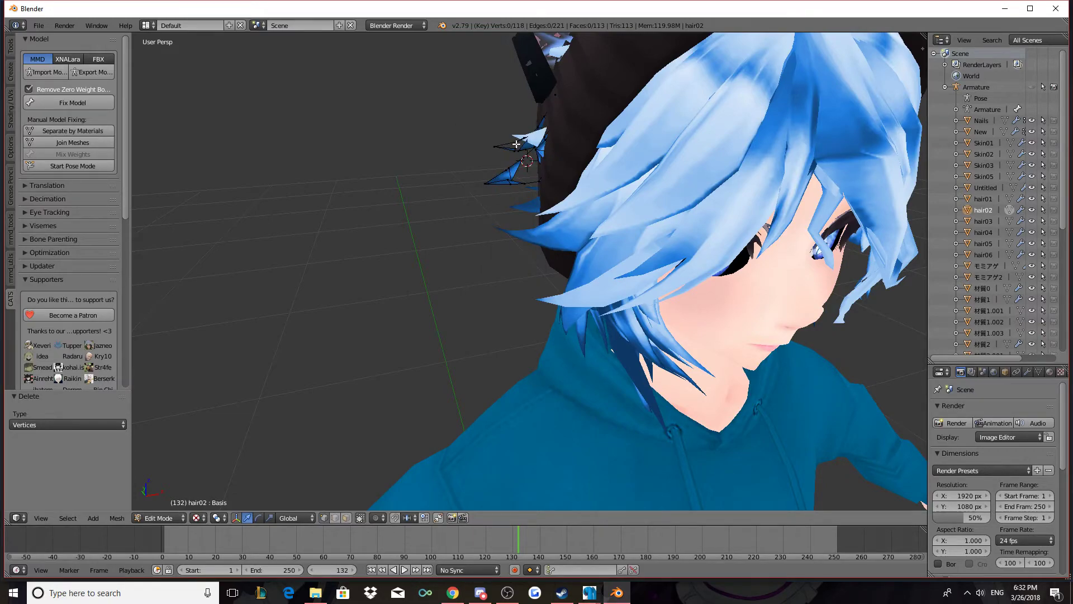
# - Delete the remaining face vertices of the lower hair02 strand one at a time
pyautogui.rightClick(506, 179)
pyautogui.press('x')
pyautogui.click(505, 182)
pyautogui.press('x')
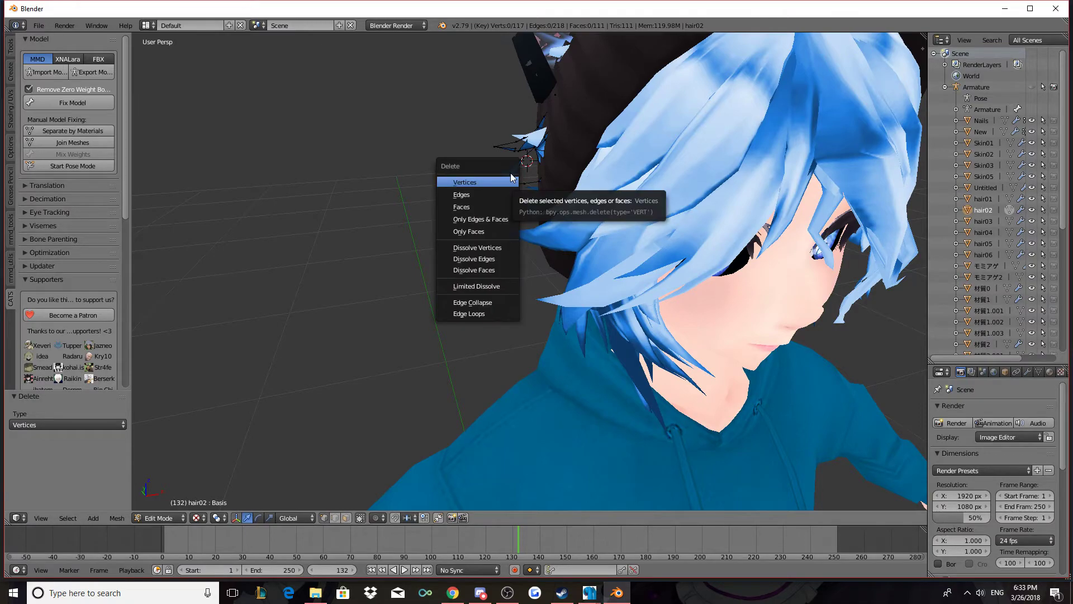
pyautogui.rightClick(504, 171)
pyautogui.press('x')
pyautogui.click(518, 169)
pyautogui.rightClick(508, 171)
pyautogui.press('x')
pyautogui.click(509, 171)
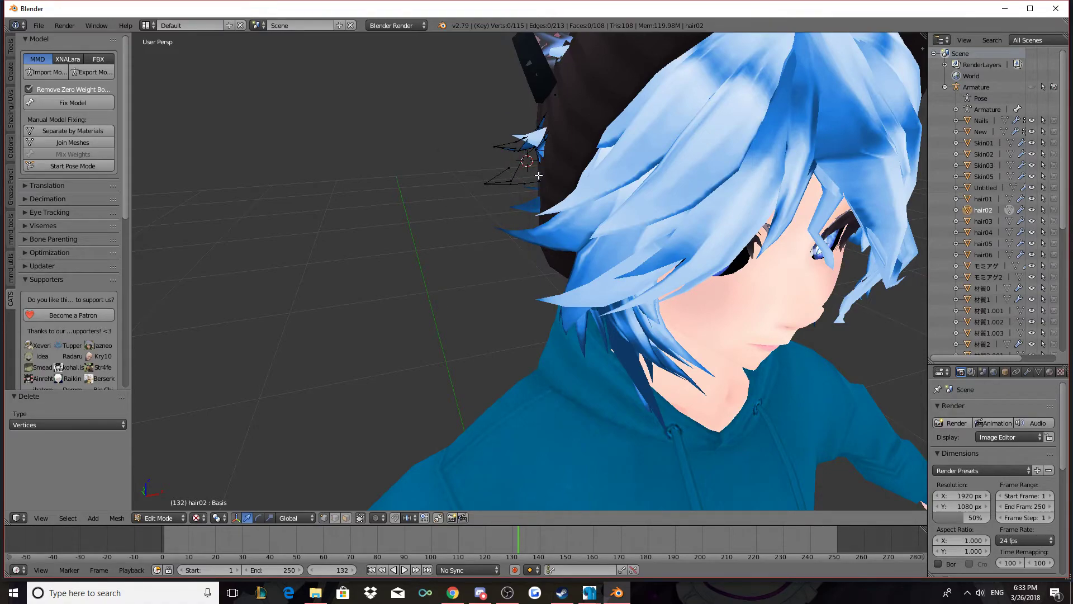
# - Delete the face vertices of the upper hair02 strand one at a time, up to the beanie's edge
pyautogui.rightClick(519, 148)
pyautogui.press('x')
pyautogui.click(518, 149)
pyautogui.rightClick(513, 148)
pyautogui.press('x')
pyautogui.click(518, 149)
pyautogui.rightClick(545, 130)
pyautogui.press('x')
pyautogui.click(534, 131)
pyautogui.rightClick(534, 132)
pyautogui.press('x')
pyautogui.click(536, 137)
pyautogui.rightClick(537, 139)
pyautogui.press('x')
pyautogui.click(537, 137)
pyautogui.press('x')
pyautogui.rightClick(530, 139)
pyautogui.press('x')
pyautogui.click(529, 140)
pyautogui.press('x')
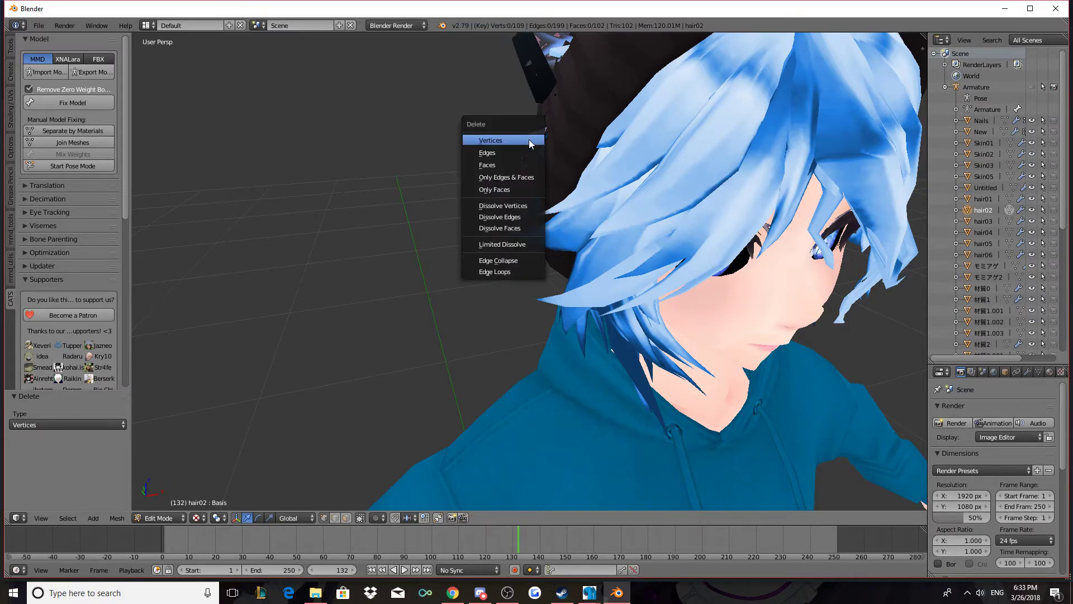
pyautogui.rightClick(528, 139)
pyautogui.press('x')
pyautogui.click(529, 139)
pyautogui.rightClick(530, 138)
pyautogui.press('x')
pyautogui.click(535, 139)
pyautogui.rightClick(536, 140)
pyautogui.press('x')
pyautogui.click(536, 139)
pyautogui.rightClick(536, 140)
pyautogui.press('x')
pyautogui.click(535, 140)
pyautogui.press('x')
pyautogui.rightClick(521, 139)
pyautogui.press('x')
pyautogui.click(517, 139)
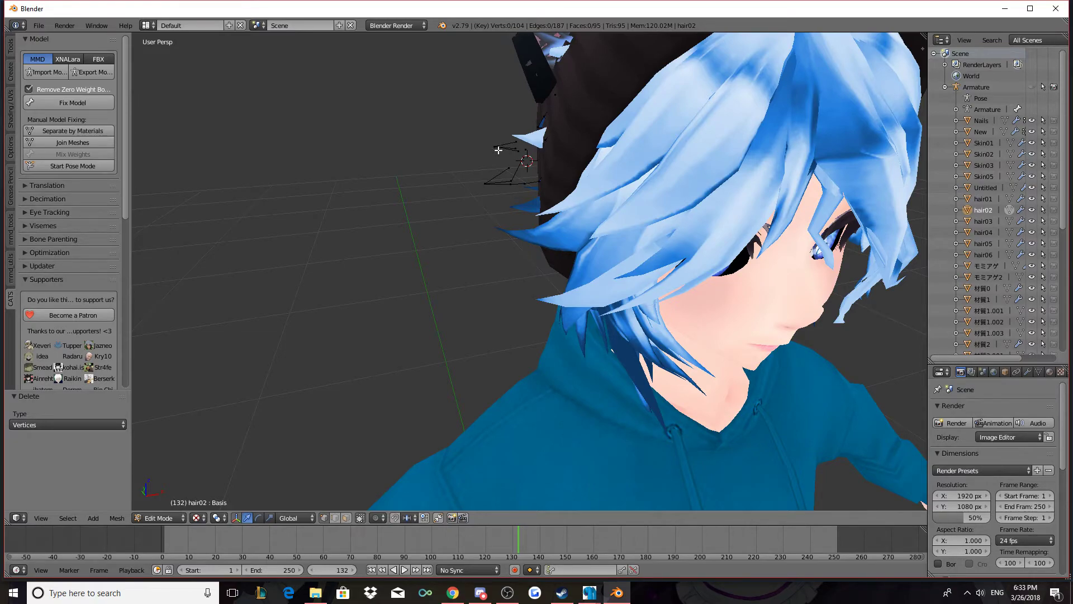
# - Delete the loose leftover vertices and edges of the lower hair02 strand one by one
pyautogui.rightClick(485, 184)
pyautogui.press('x')
pyautogui.click(486, 181)
pyautogui.rightClick(509, 180)
pyautogui.press('x')
pyautogui.click(511, 180)
pyautogui.rightClick(508, 181)
pyautogui.press('x')
pyautogui.click(508, 178)
pyautogui.rightClick(487, 182)
pyautogui.press('x')
pyautogui.click(489, 181)
pyautogui.rightClick(512, 169)
pyautogui.press('x')
pyautogui.click(511, 169)
pyautogui.rightClick(512, 179)
pyautogui.press('x')
pyautogui.click(513, 179)
pyautogui.rightClick(482, 184)
pyautogui.press('x')
pyautogui.click(484, 187)
pyautogui.rightClick(522, 182)
pyautogui.press('x')
pyautogui.click(522, 181)
pyautogui.rightClick(484, 185)
pyautogui.press('x')
pyautogui.click(484, 185)
# - Delete the loose leftover hair02 vertices and edges where the upper strand was, one by one
pyautogui.rightClick(493, 146)
pyautogui.press('x')
pyautogui.click(494, 147)
pyautogui.rightClick(496, 147)
pyautogui.press('x')
pyautogui.click(497, 146)
pyautogui.rightClick(514, 147)
pyautogui.press('x')
pyautogui.click(516, 147)
pyautogui.rightClick(515, 146)
pyautogui.press('x')
pyautogui.click(517, 147)
pyautogui.rightClick(522, 152)
pyautogui.press('x')
pyautogui.click(522, 152)
pyautogui.rightClick(526, 156)
pyautogui.press('x')
pyautogui.click(527, 154)
pyautogui.rightClick(527, 154)
pyautogui.press('x')
pyautogui.click(526, 152)
pyautogui.rightClick(515, 151)
pyautogui.press('x')
pyautogui.click(514, 153)
pyautogui.rightClick(526, 159)
pyautogui.press('x')
pyautogui.click(525, 155)
# - Inspect the whole model from the front and side and return hair02 to Object Mode
pyautogui.click(369, 159)
pyautogui.moveTo(435, 183); pyautogui.dragTo(497, 89, button='middle')
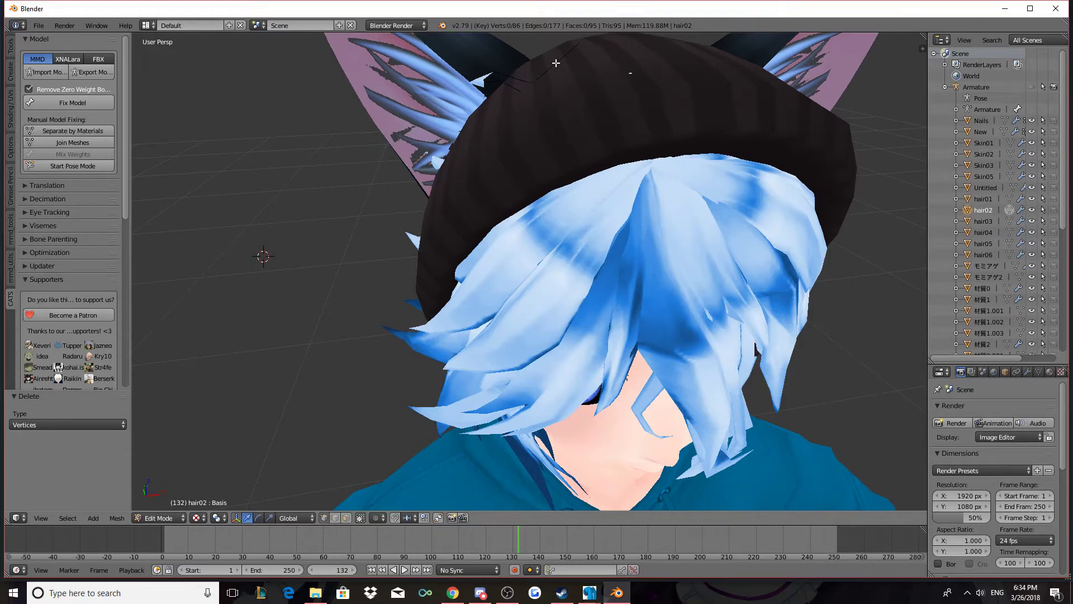
pyautogui.scroll(-6, 622, 130)
pyautogui.moveTo(749, 210)
pyautogui.mouseDown(button='middle')
pyautogui.moveTo(671, 208)
pyautogui.moveTo(749, 209)
pyautogui.mouseUp(button='middle')
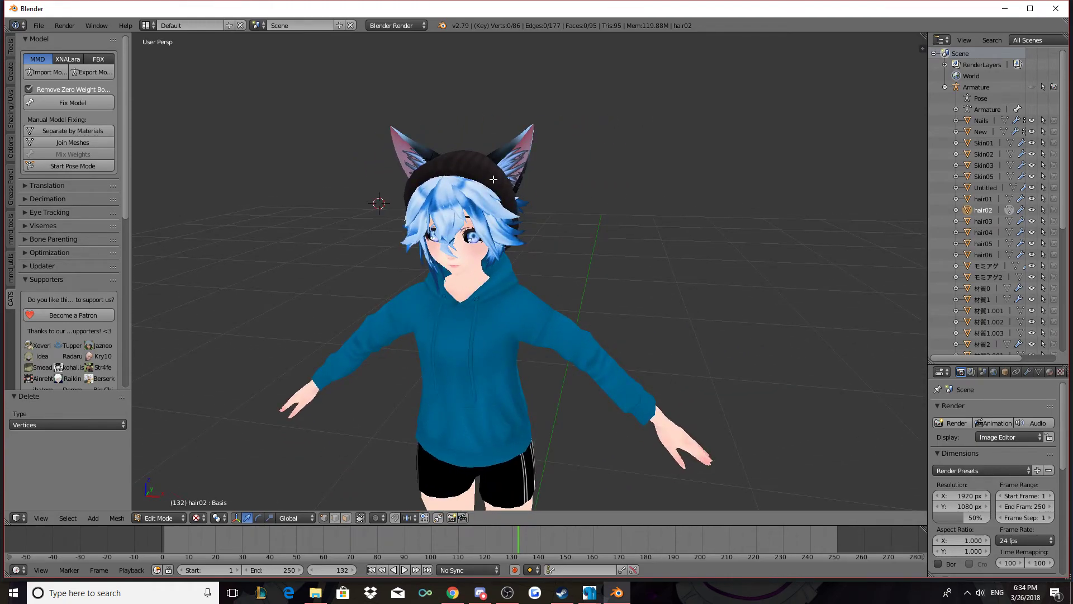
pyautogui.moveTo(660, 209); pyautogui.dragTo(686, 213, button='middle')
pyautogui.press('Tab')
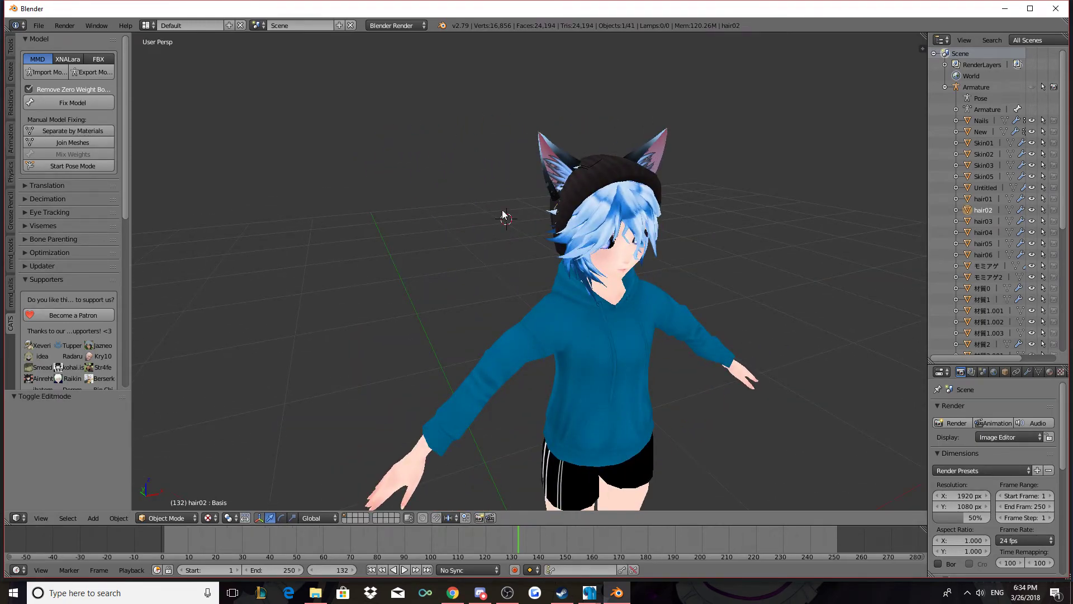
# - Select the hair06 mesh at the stray bits on the beanie's front and enter Edit Mode
pyautogui.scroll(4, 588, 174)
pyautogui.moveTo(519, 178); pyautogui.dragTo(556, 194, button='middle')
pyautogui.rightClick(597, 222)
pyautogui.press('Tab')
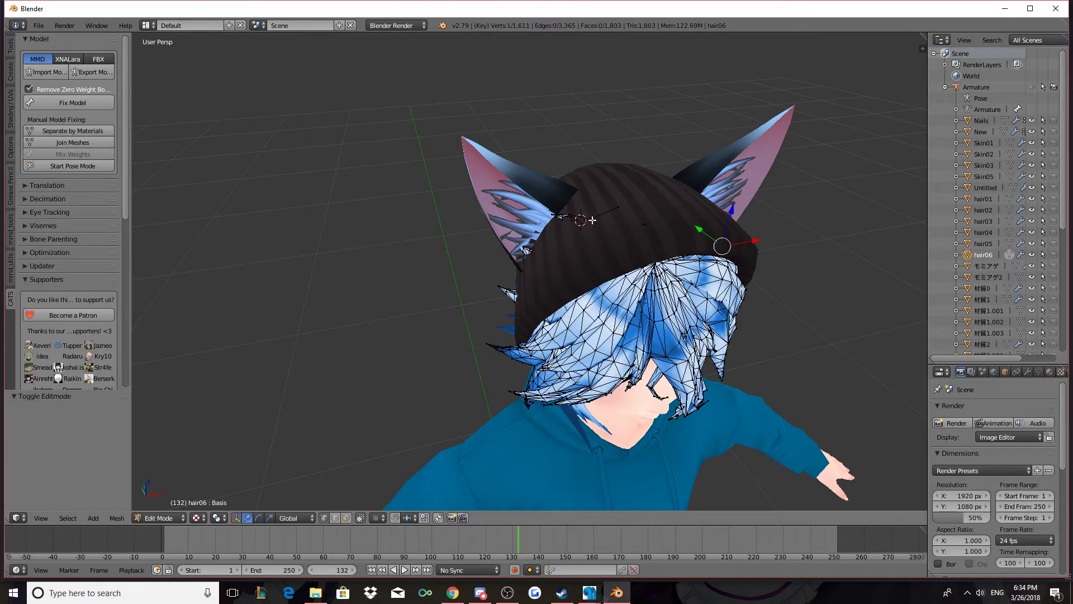
# - Delete the stray hair06 vertices scattered across the beanie's front one by one
pyautogui.press('x')
pyautogui.click(593, 220)
pyautogui.rightClick(570, 218)
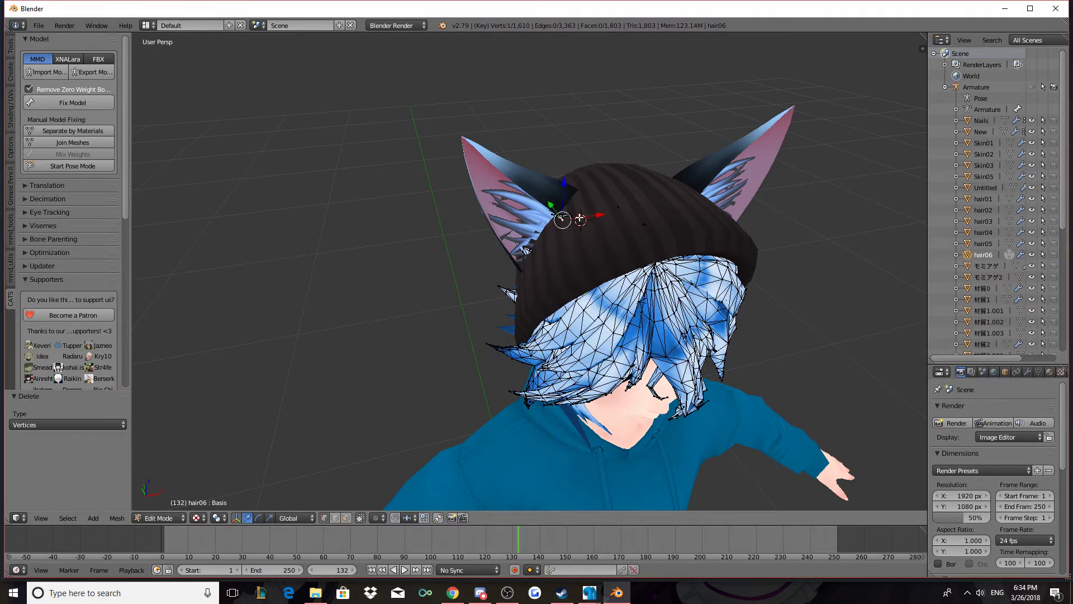
pyautogui.press('x')
pyautogui.click(612, 214)
pyautogui.rightClick(579, 221)
pyautogui.press('x')
pyautogui.click(582, 221)
pyautogui.rightClick(645, 223)
pyautogui.press('x')
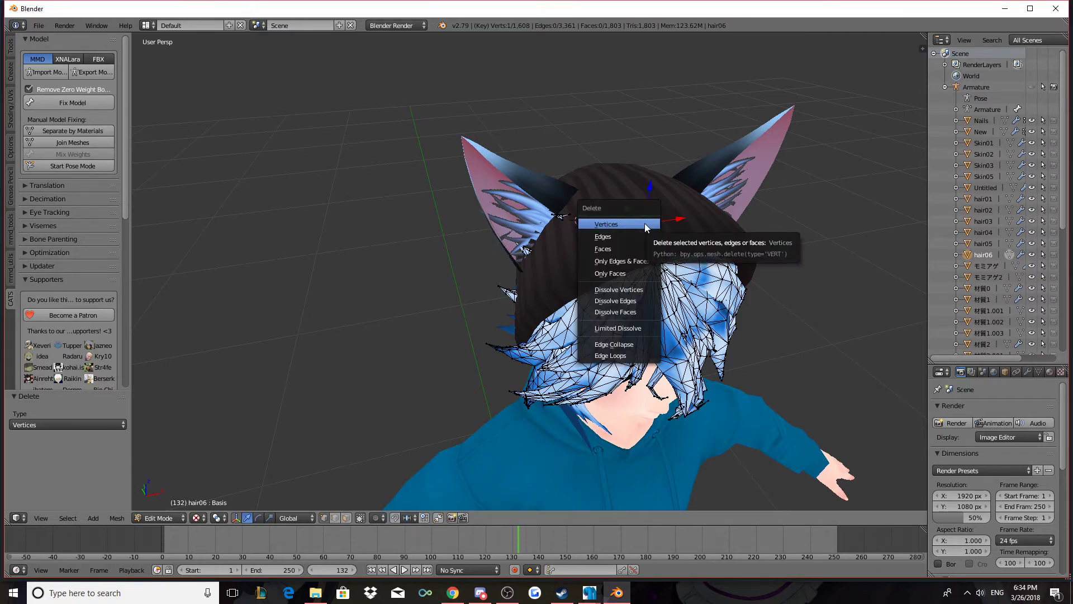
pyautogui.click(645, 223)
# - Delete the remaining cluster of hair06 vertices on the beanie beside the base of the ear, one at a time
pyautogui.rightClick(557, 217)
pyautogui.press('x')
pyautogui.click(563, 217)
pyautogui.rightClick(570, 217)
pyautogui.press('x')
pyautogui.click(567, 218)
pyautogui.rightClick(562, 216)
pyautogui.press('x')
pyautogui.click(562, 217)
pyautogui.rightClick(562, 216)
pyautogui.press('x')
pyautogui.click(562, 217)
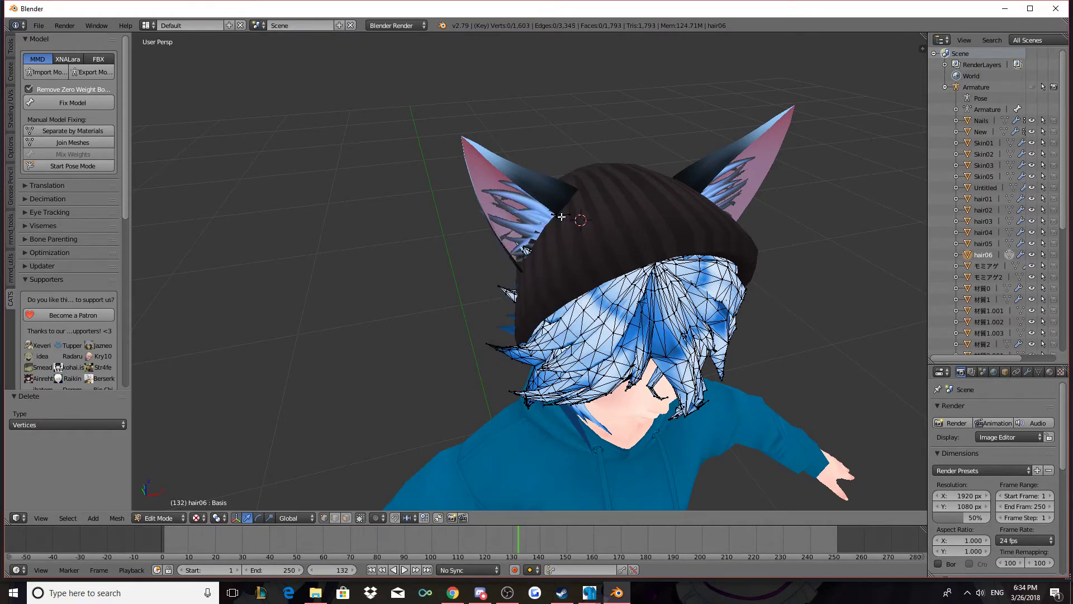
pyautogui.rightClick(562, 217)
pyautogui.press('x')
pyautogui.click(561, 217)
pyautogui.rightClick(558, 217)
pyautogui.press('x')
pyautogui.click(557, 217)
pyautogui.rightClick(563, 215)
pyautogui.press('x')
pyautogui.click(563, 216)
pyautogui.rightClick(564, 215)
pyautogui.press('x')
pyautogui.click(561, 216)
pyautogui.rightClick(572, 215)
pyautogui.press('x')
pyautogui.click(571, 215)
pyautogui.rightClick(563, 219)
pyautogui.press('x')
pyautogui.click(563, 219)
pyautogui.rightClick(551, 214)
pyautogui.press('x')
pyautogui.click(563, 213)
# - Return hair06 to Object Mode and check the beanie from the front
pyautogui.scroll(-3, 611, 235)
pyautogui.moveTo(610, 235); pyautogui.dragTo(668, 226, button='middle')
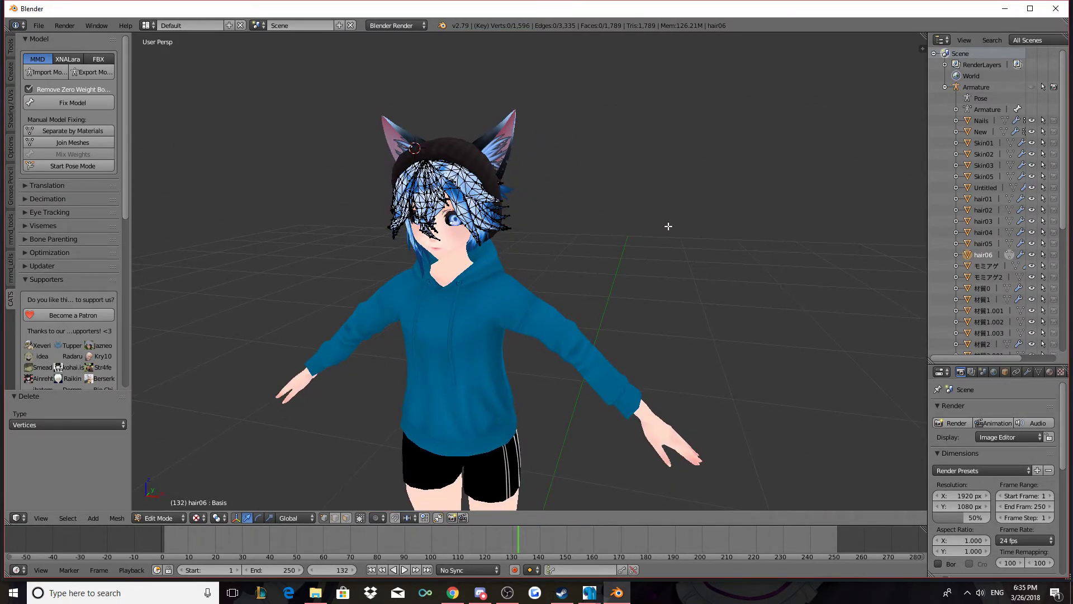
pyautogui.press('Tab')
pyautogui.moveTo(571, 213)
pyautogui.mouseDown(button='middle')
pyautogui.moveTo(850, 201)
pyautogui.moveTo(764, 213)
pyautogui.moveTo(557, 204)
pyautogui.moveTo(591, 210)
pyautogui.mouseUp(button='middle')
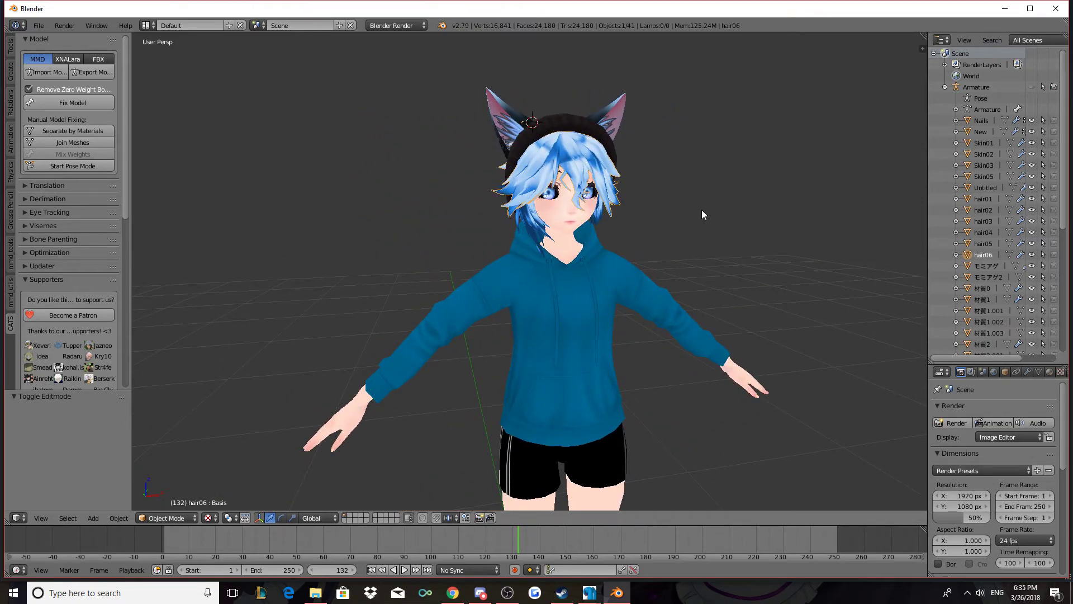
# - Select the hair03 mesh poking through the side of the beanie and enter Edit Mode
pyautogui.moveTo(703, 239); pyautogui.dragTo(656, 233, button='middle')
pyautogui.scroll(6, 657, 232)
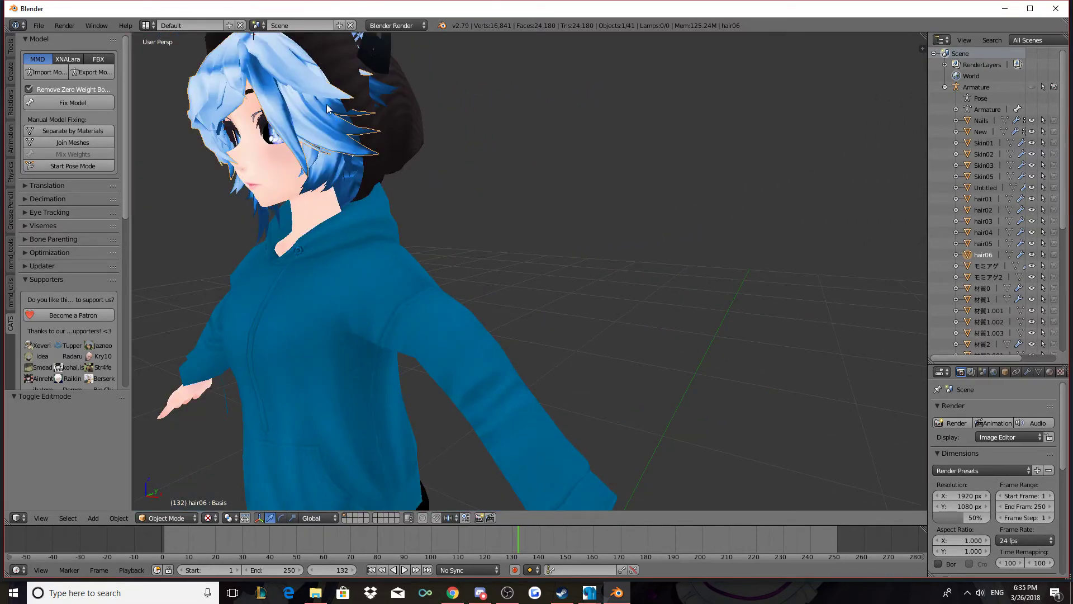
pyautogui.click(376, 94)
pyautogui.rightClick(387, 94)
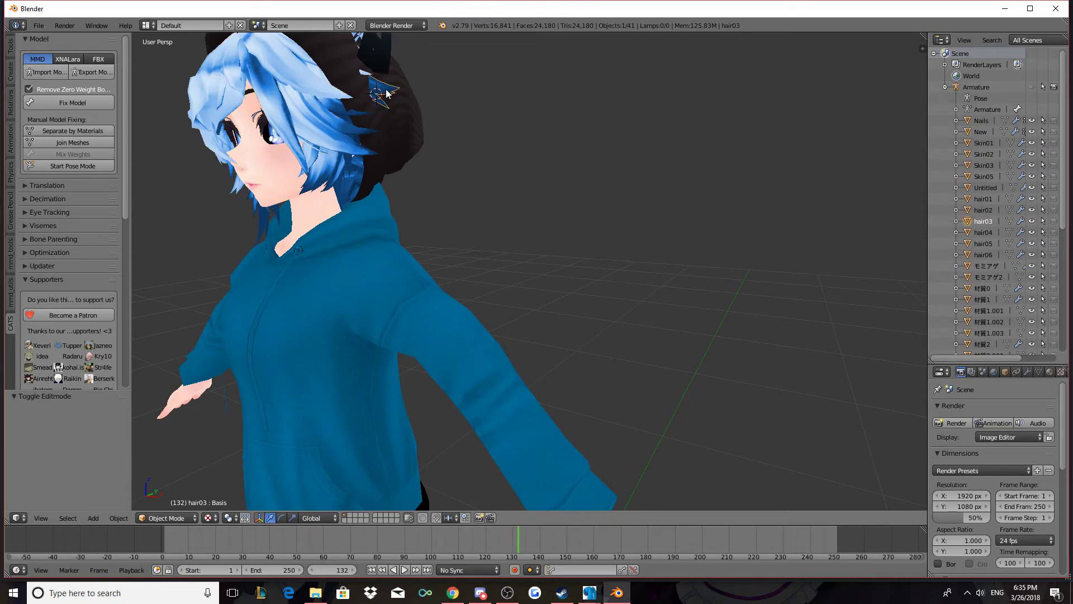
pyautogui.press('Tab')
pyautogui.scroll(4, 503, 156)
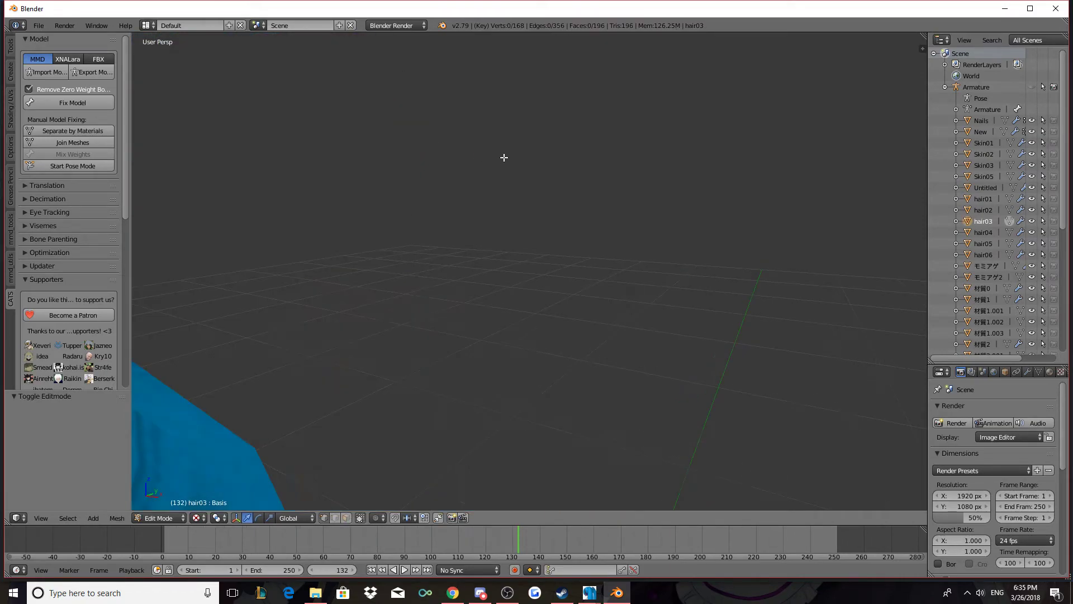
pyautogui.scroll(-2, 569, 184)
pyautogui.moveTo(570, 185); pyautogui.dragTo(455, 239, button='middle')
# - Select a group of vertices across the hair03 tuft sticking out below the ear and delete them together
pyautogui.rightClick(417, 231)
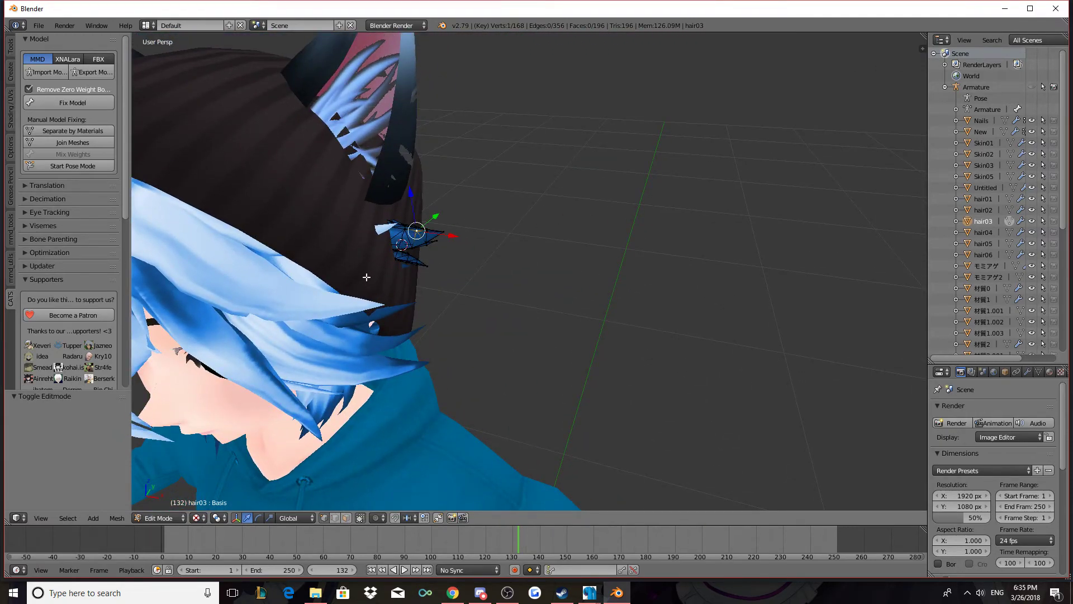
pyautogui.keyDown('shift'); pyautogui.rightClick(413, 247); pyautogui.keyUp('shift')
pyautogui.keyDown('shift'); pyautogui.rightClick(409, 241); pyautogui.keyUp('shift')
pyautogui.keyDown('shift'); pyautogui.rightClick(404, 231); pyautogui.keyUp('shift')
pyautogui.keyDown('shift'); pyautogui.rightClick(400, 252); pyautogui.keyUp('shift')
pyautogui.keyDown('shift'); pyautogui.rightClick(404, 261); pyautogui.keyUp('shift')
pyautogui.keyDown('shift'); pyautogui.rightClick(420, 262); pyautogui.keyUp('shift')
pyautogui.press('x')
pyautogui.click(397, 264)
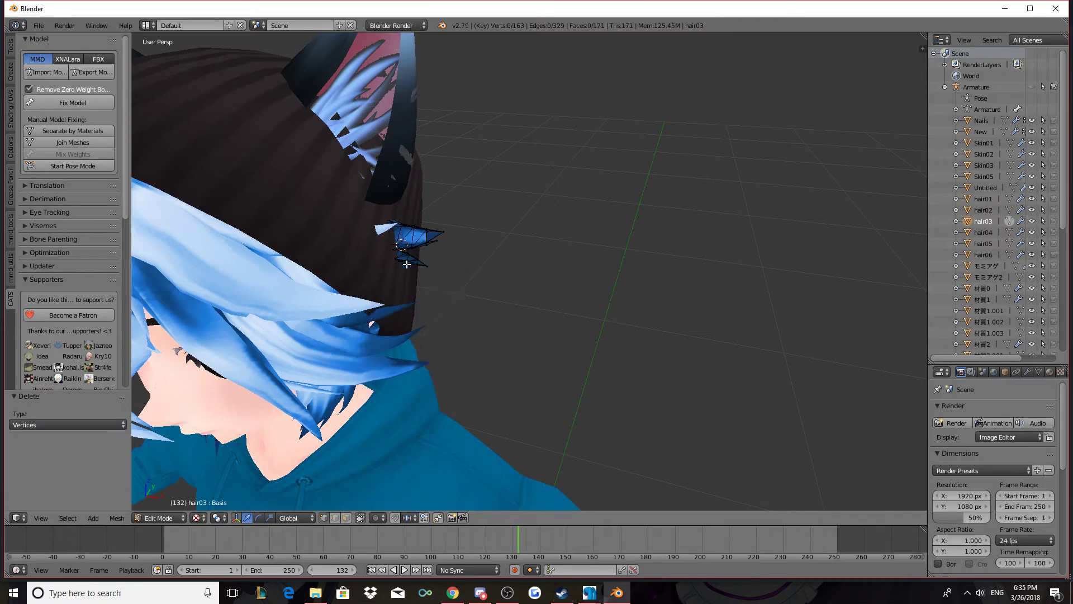
# - Delete single hair03 vertices from the middle and outer part of the tuft protruding from the beanie
pyautogui.press('x')
pyautogui.click(411, 240)
pyautogui.rightClick(413, 240)
pyautogui.press('x')
pyautogui.click(413, 239)
pyautogui.rightClick(432, 237)
pyautogui.press('x')
pyautogui.click(432, 238)
pyautogui.rightClick(428, 232)
pyautogui.press('x')
pyautogui.click(428, 232)
pyautogui.rightClick(428, 232)
pyautogui.press('x')
pyautogui.click(429, 232)
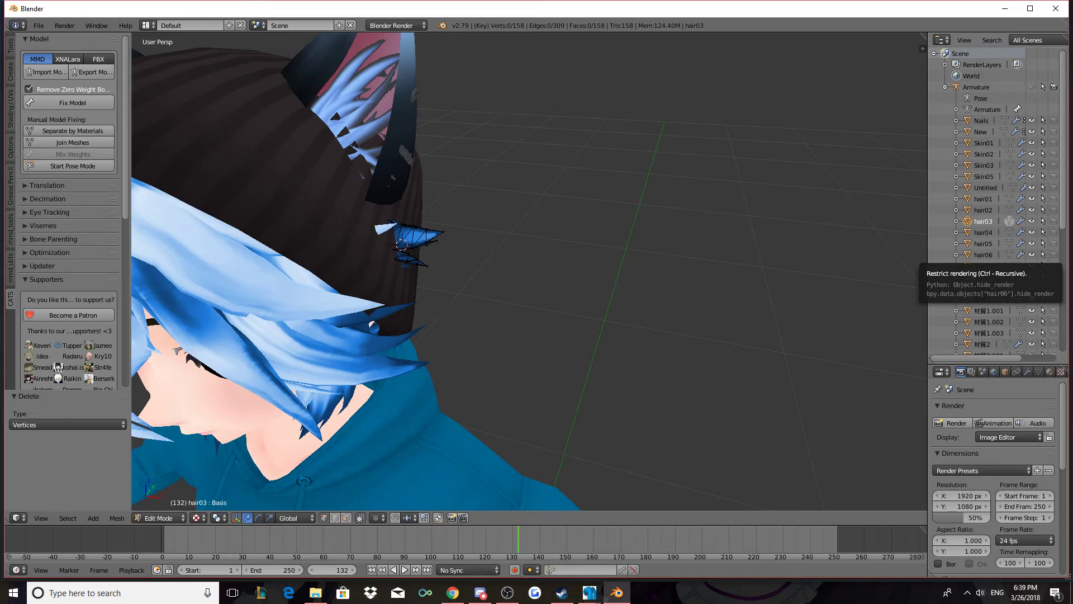
# - Delete the hair03 vertices along the upper middle of the protruding tuft one by one
pyautogui.rightClick(414, 232)
pyautogui.press('x')
pyautogui.click(413, 233)
pyautogui.rightClick(413, 233)
pyautogui.press('x')
pyautogui.click(413, 233)
pyautogui.rightClick(413, 232)
pyautogui.press('x')
pyautogui.click(413, 233)
pyautogui.rightClick(413, 233)
pyautogui.press('x')
pyautogui.click(413, 233)
pyautogui.rightClick(413, 232)
pyautogui.press('x')
pyautogui.click(413, 233)
pyautogui.rightClick(413, 233)
pyautogui.press('x')
pyautogui.click(413, 233)
pyautogui.rightClick(413, 233)
pyautogui.press('x')
pyautogui.click(413, 233)
# - Delete the hair03 vertices in the middle of the upper spike protruding from the beanie one by one
pyautogui.rightClick(431, 235)
pyautogui.press('x')
pyautogui.click(431, 235)
pyautogui.rightClick(432, 235)
pyautogui.press('x')
pyautogui.click(431, 235)
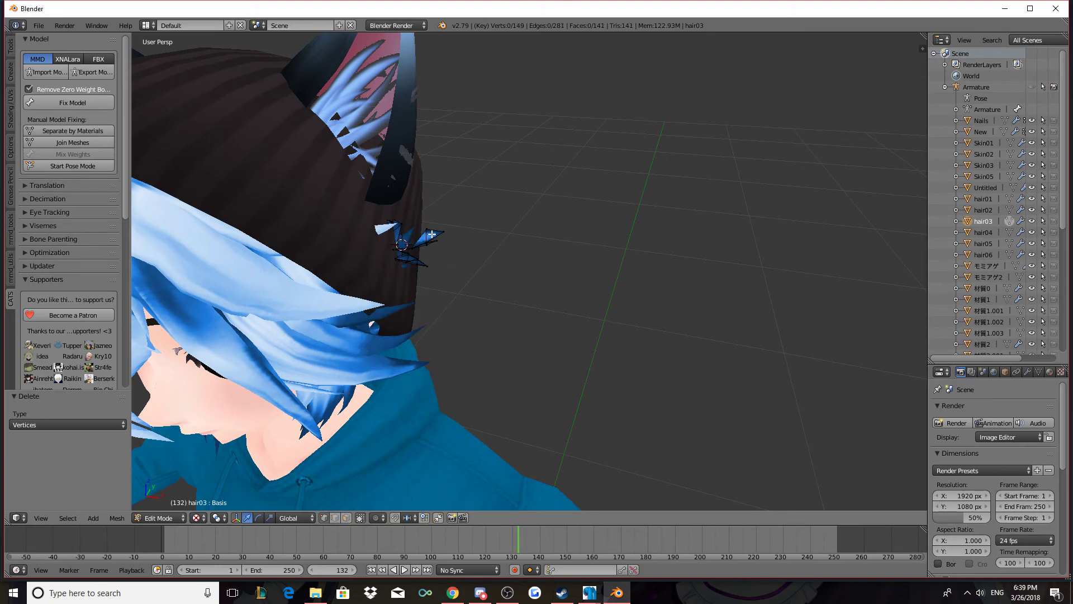
pyautogui.press('x')
pyautogui.click(432, 235)
pyautogui.press('x')
pyautogui.click(432, 235)
pyautogui.rightClick(433, 235)
pyautogui.press('x')
pyautogui.click(432, 234)
# - Delete the hair03 vertices along the underside of the upper protruding spike one at a time
pyautogui.rightClick(430, 243)
pyautogui.press('x')
pyautogui.click(429, 243)
pyautogui.rightClick(430, 243)
pyautogui.press('x')
pyautogui.click(430, 243)
pyautogui.rightClick(430, 240)
pyautogui.press('x')
pyautogui.click(429, 243)
pyautogui.rightClick(430, 241)
pyautogui.press('x')
pyautogui.click(430, 245)
pyautogui.rightClick(429, 244)
pyautogui.press('x')
pyautogui.click(429, 244)
pyautogui.rightClick(429, 242)
pyautogui.press('x')
pyautogui.click(429, 243)
pyautogui.rightClick(429, 243)
pyautogui.press('x')
pyautogui.click(430, 243)
pyautogui.rightClick(429, 243)
pyautogui.press('x')
pyautogui.click(429, 243)
# - Delete the hair03 vertices at the outer tip of the upper spike and the leftover ones just inside it
pyautogui.rightClick(438, 239)
pyautogui.press('x')
pyautogui.click(438, 239)
pyautogui.rightClick(442, 229)
pyautogui.press('x')
pyautogui.click(442, 231)
pyautogui.rightClick(442, 235)
pyautogui.press('x')
pyautogui.click(441, 236)
pyautogui.rightClick(441, 237)
pyautogui.press('x')
pyautogui.click(441, 237)
pyautogui.rightClick(442, 237)
pyautogui.press('x')
pyautogui.click(441, 237)
pyautogui.rightClick(443, 232)
pyautogui.press('x')
pyautogui.click(434, 235)
pyautogui.rightClick(428, 238)
pyautogui.press('x')
pyautogui.click(427, 242)
pyautogui.rightClick(426, 244)
pyautogui.press('x')
pyautogui.click(446, 244)
# - Delete single hair03 vertices from the small lower spike sticking out at the beanie's edge
pyautogui.rightClick(408, 259)
pyautogui.press('x')
pyautogui.click(407, 260)
pyautogui.rightClick(408, 260)
pyautogui.press('x')
pyautogui.rightClick(407, 261)
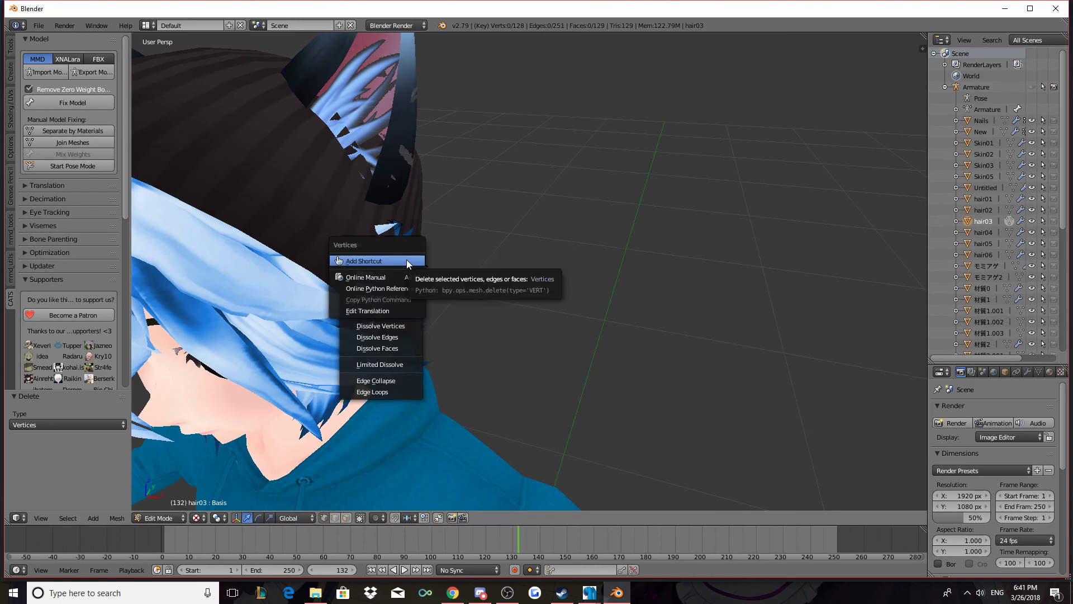
pyautogui.rightClick(420, 263)
pyautogui.press('x')
pyautogui.click(420, 265)
pyautogui.rightClick(420, 265)
pyautogui.press('x')
pyautogui.click(419, 265)
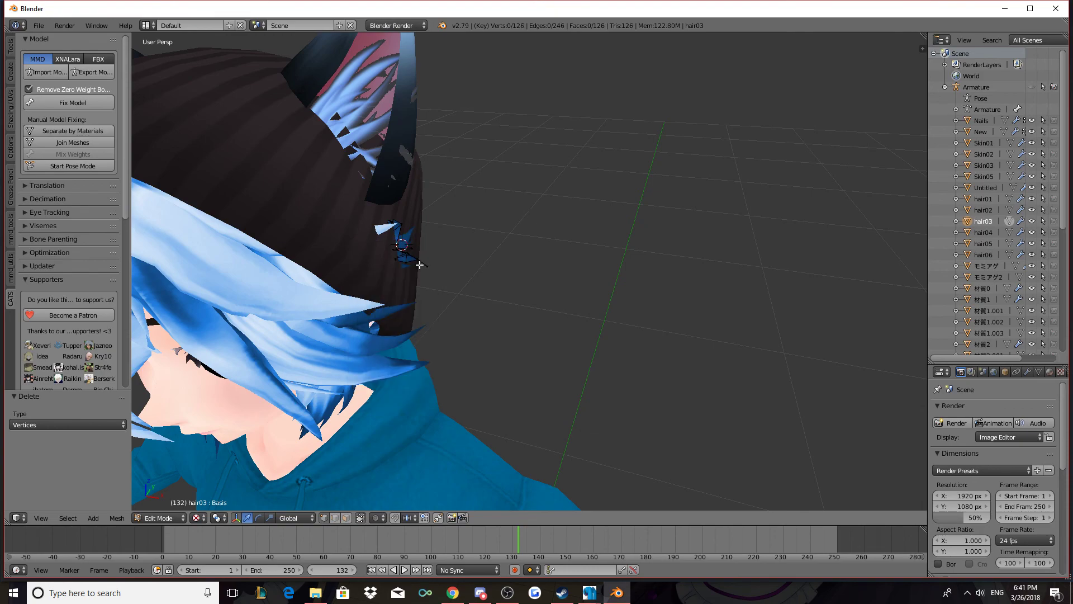
pyautogui.rightClick(409, 258)
pyautogui.press('x')
pyautogui.click(409, 258)
pyautogui.rightClick(417, 258)
pyautogui.press('x')
pyautogui.click(419, 262)
pyautogui.rightClick(421, 265)
pyautogui.press('x')
pyautogui.click(421, 265)
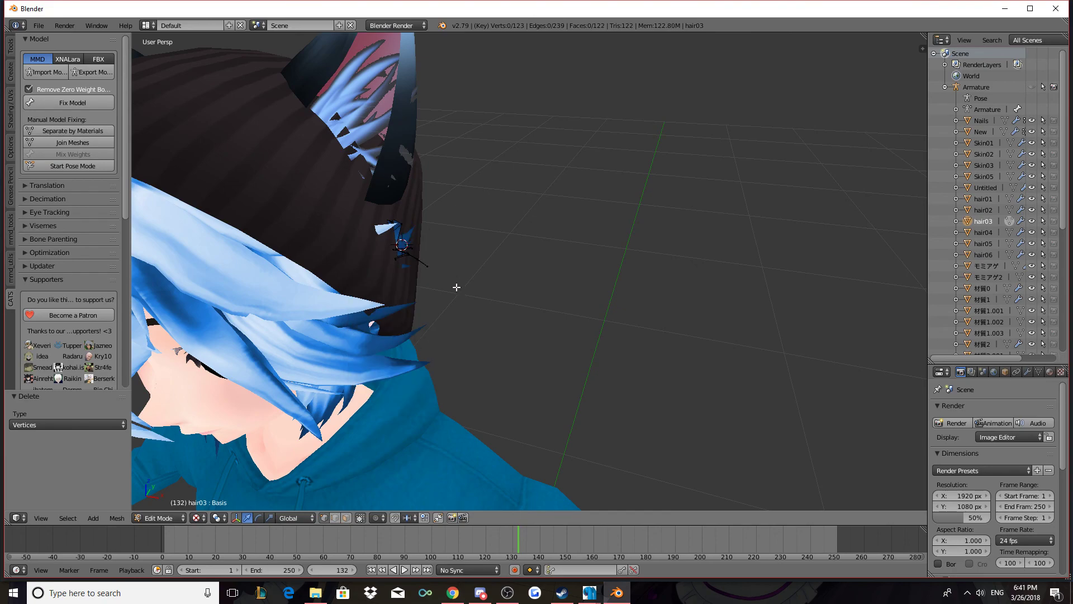